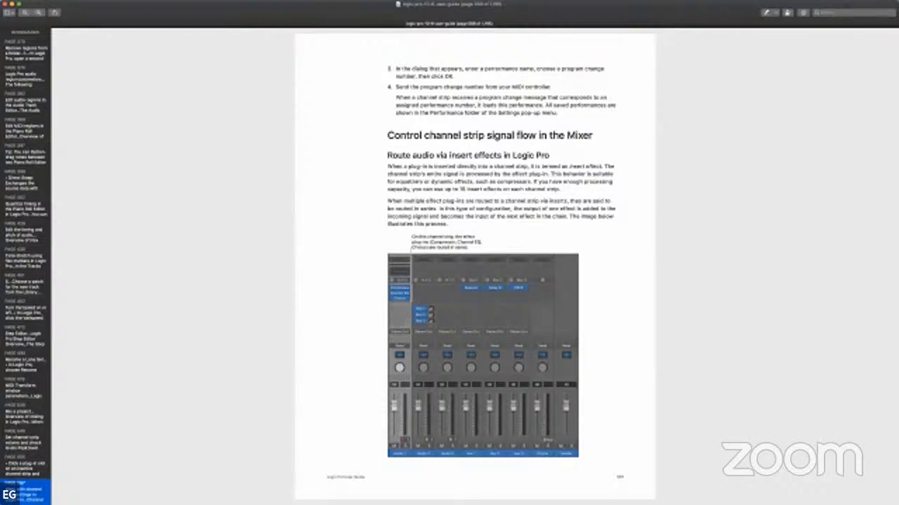
Step: Page through the user guide from insert effects past send effects to the section on adjusting panning for sends independently
{"action": "key", "text": "Right"}
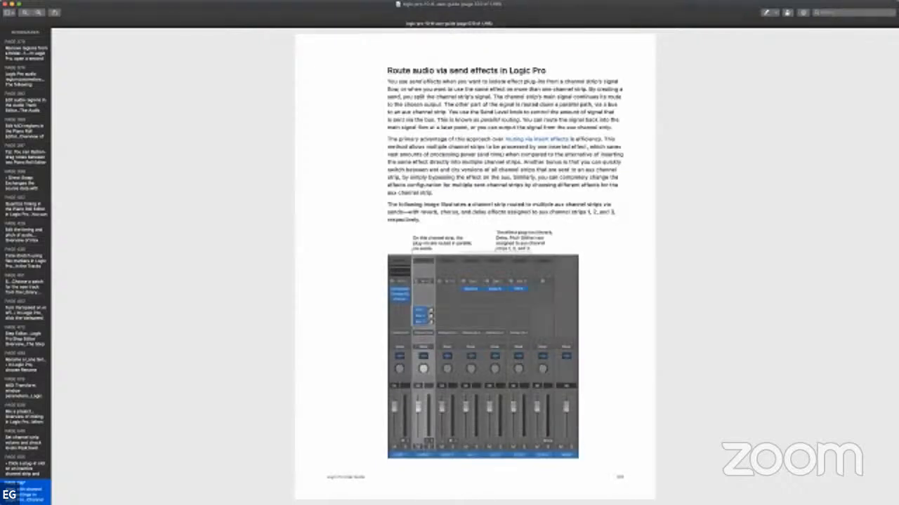
{"action": "key", "text": "Right"}
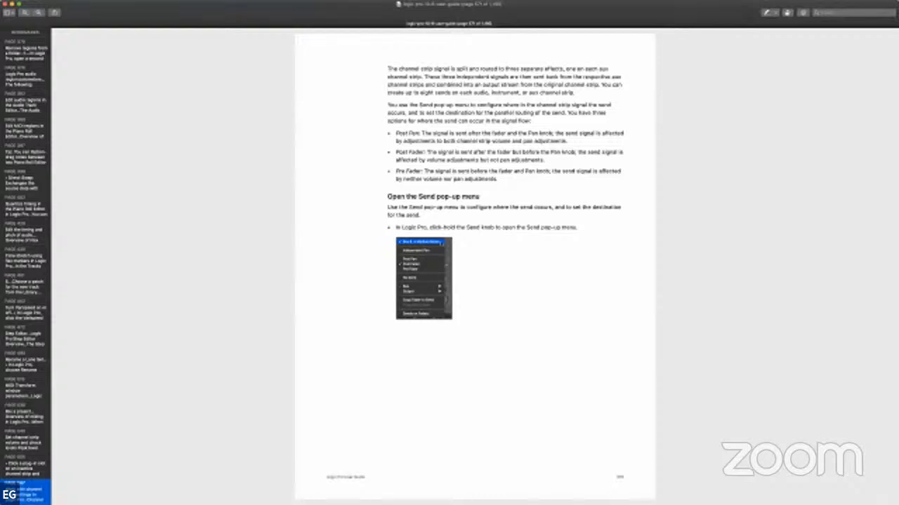
{"action": "key", "text": "Right"}
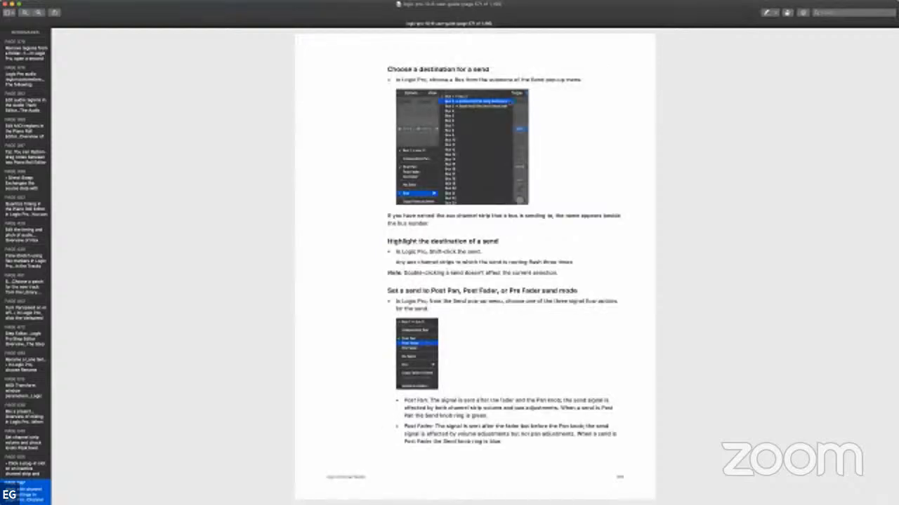
{"action": "key", "text": "Right"}
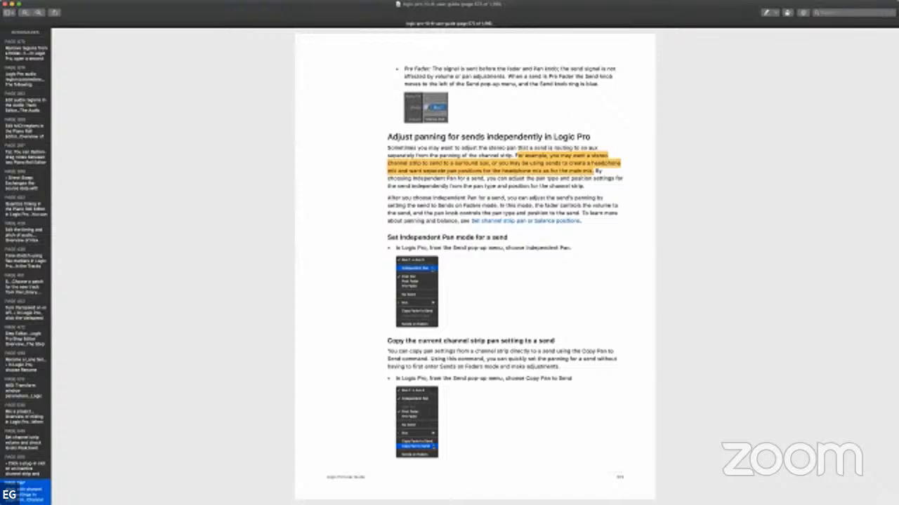
{"action": "key", "text": "super+Tab"}
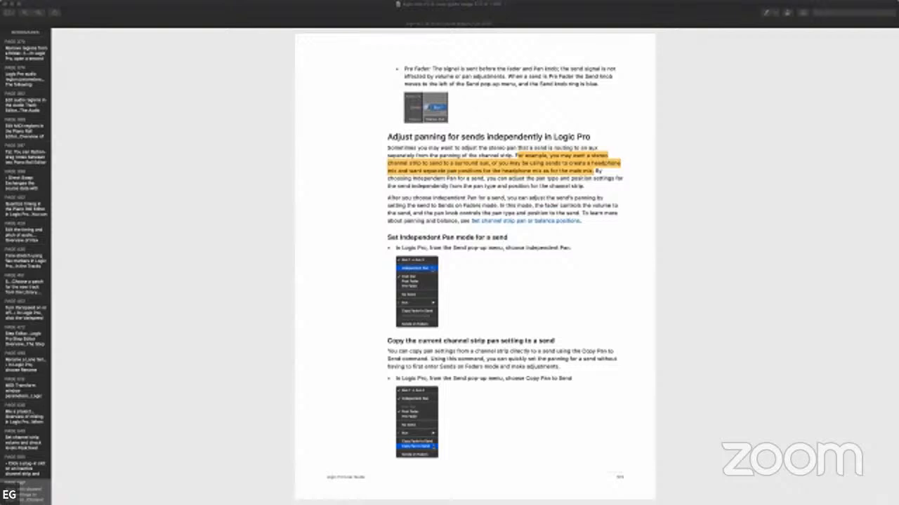
{"action": "key", "text": "ctrl+Left"}
{"action": "key", "text": "ctrl+Left"}
{"action": "key", "text": "ctrl+Right"}
{"action": "key", "text": "ctrl+Right"}
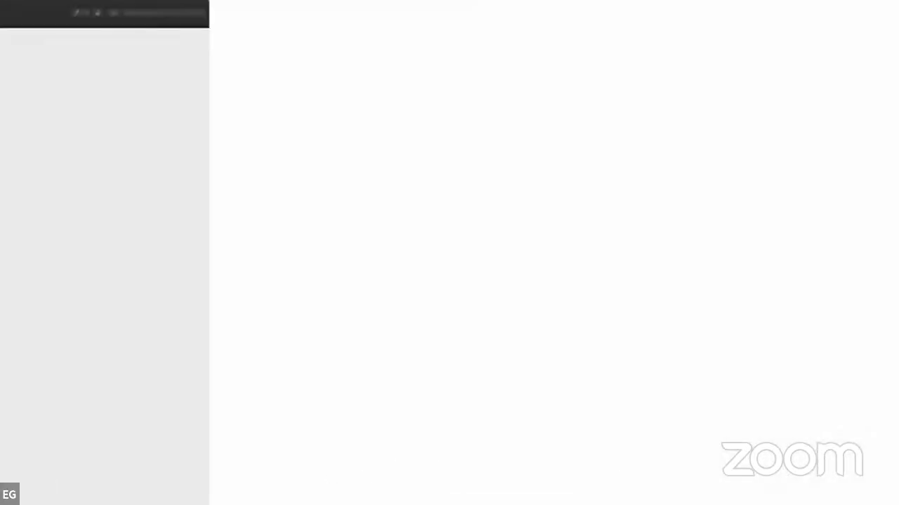
{"action": "key", "text": "ctrl+Left"}
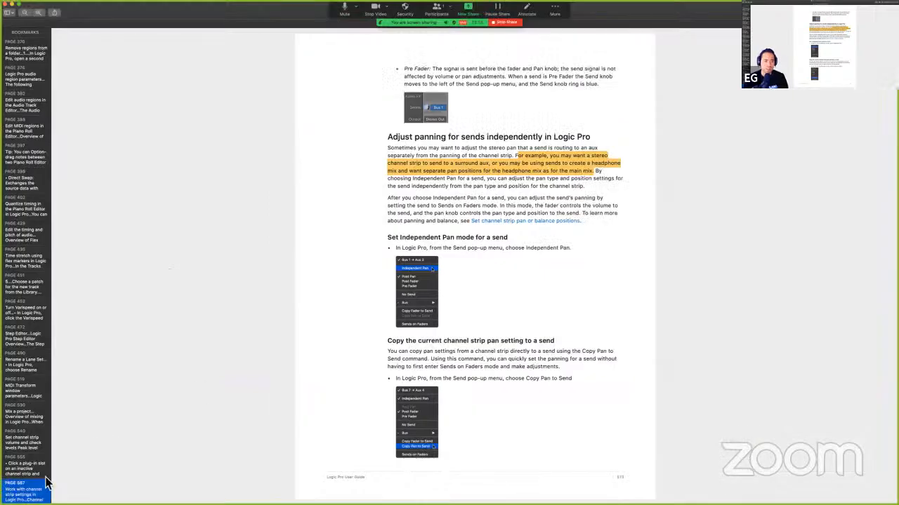
Step: Open the bookmarked page "Work with channel strip settings in Logic Pro" and enlarge its opening paragraphs for reading
{"action": "left_click", "coordinate": [39, 476]}
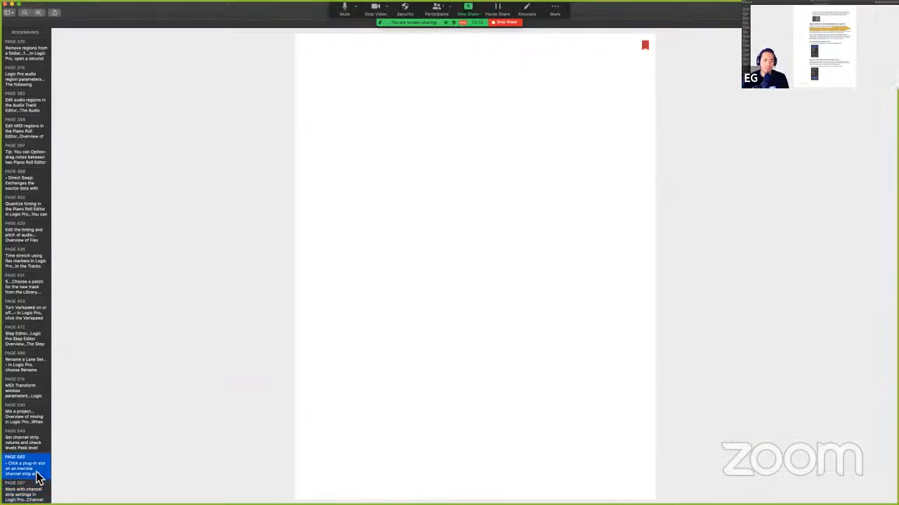
{"action": "left_click", "coordinate": [37, 490]}
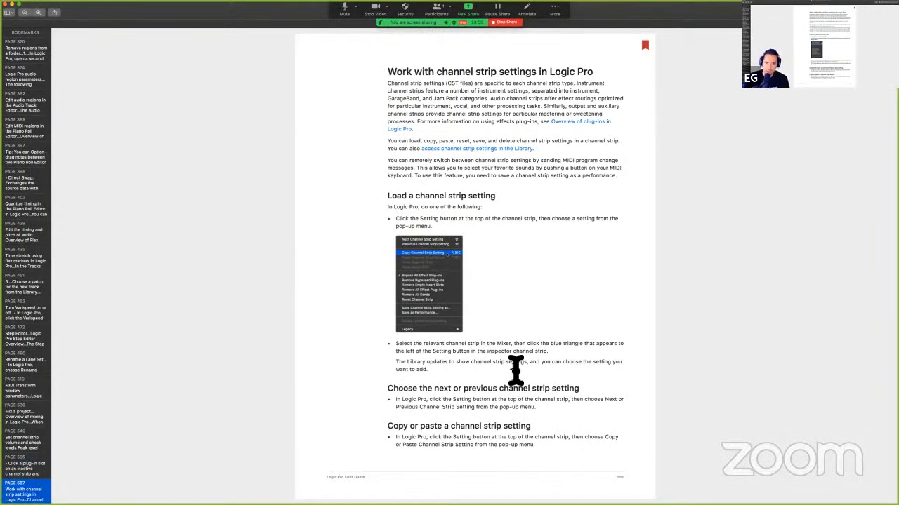
{"action": "scroll", "coordinate": [539, 88], "scroll_direction": "up", "scroll_amount": 2}
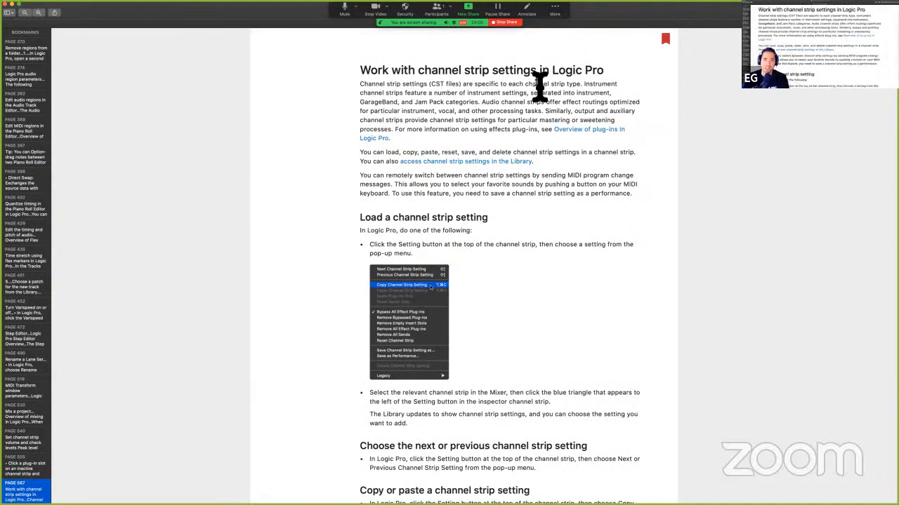
{"action": "scroll", "coordinate": [539, 87], "scroll_direction": "up", "scroll_amount": 4}
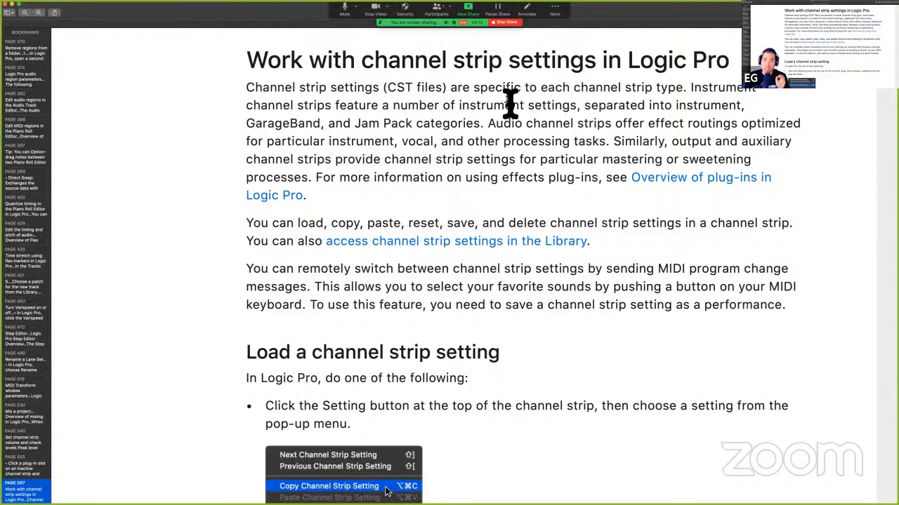
Step: Highlight the phrase "specific to each channel strip type" in the first paragraph and leave the rest of the text unselected
{"action": "left_click_drag", "start_coordinate": [474, 89], "coordinate": [684, 91]}
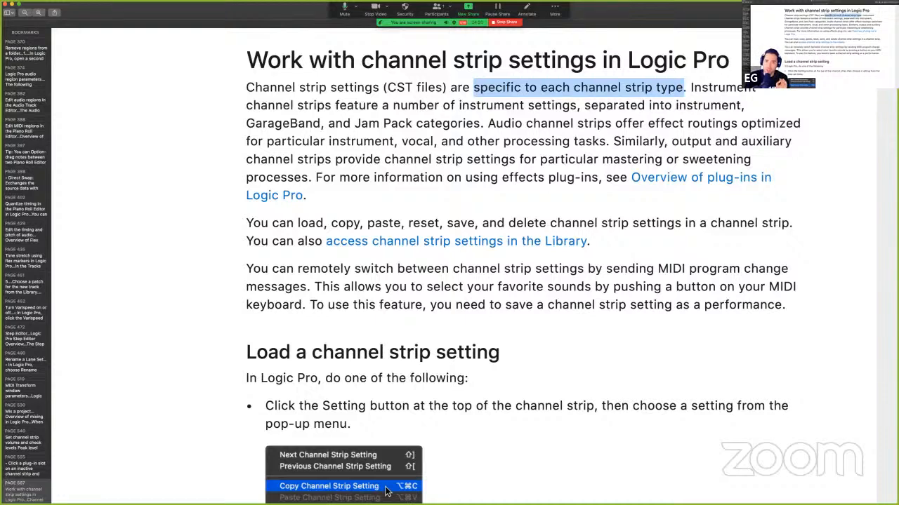
{"action": "key", "text": "ctrl+super+h"}
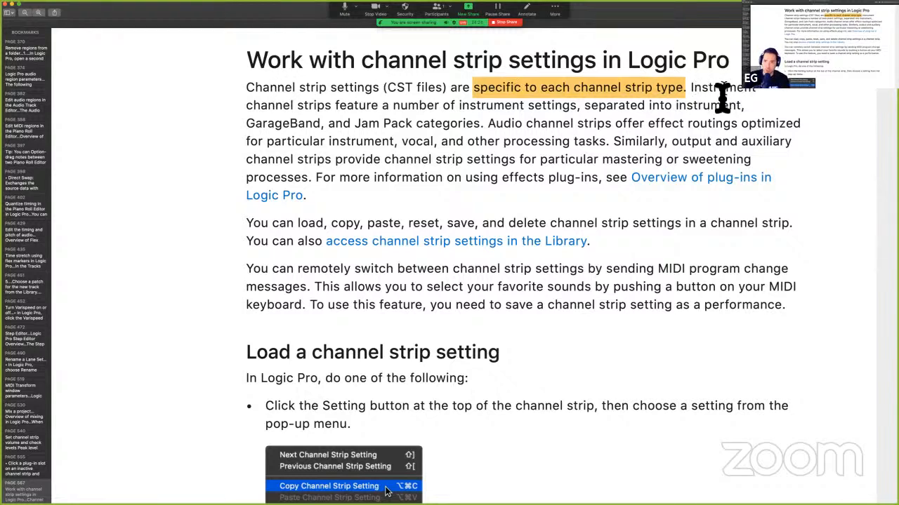
{"action": "left_click_drag", "start_coordinate": [691, 92], "coordinate": [772, 98]}
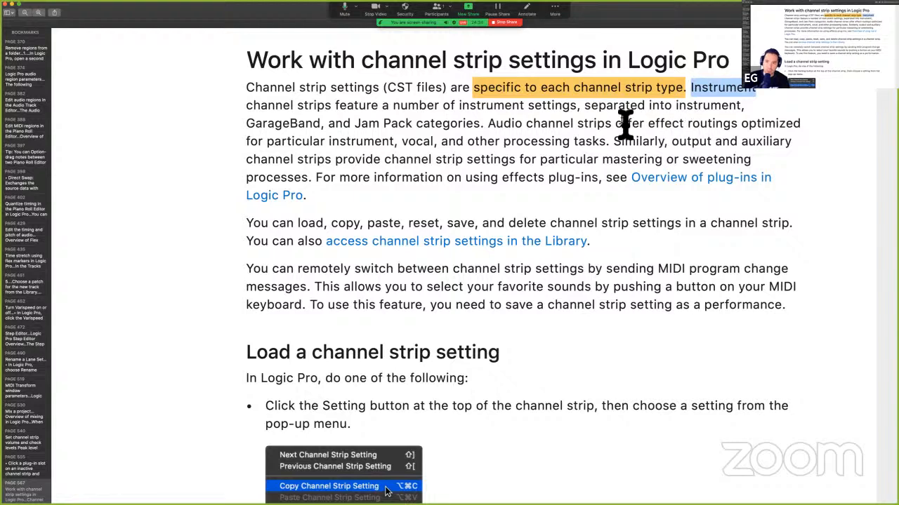
{"action": "left_click_drag", "start_coordinate": [246, 130], "coordinate": [412, 131]}
{"action": "left_click", "coordinate": [431, 193]}
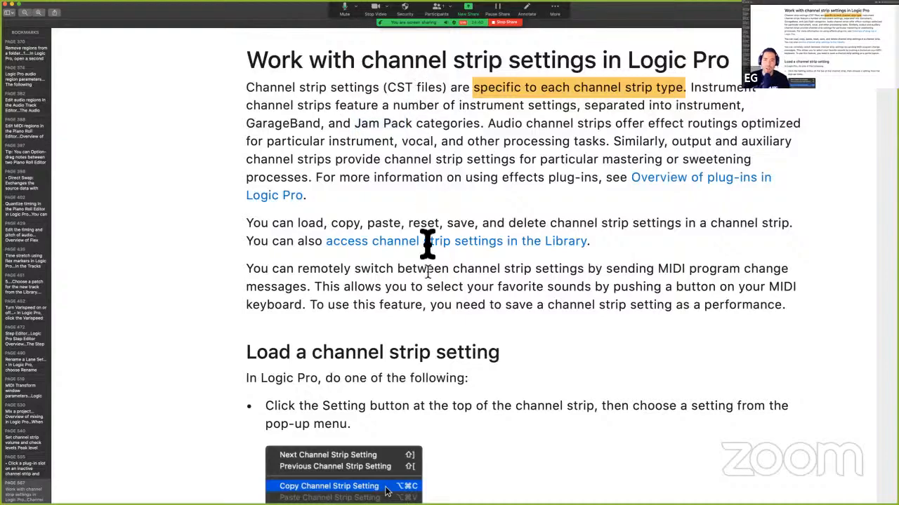
Step: Switch to the Logic Pro project and collapse the region parameters in the inspector
{"action": "key", "text": "ctrl+Right"}
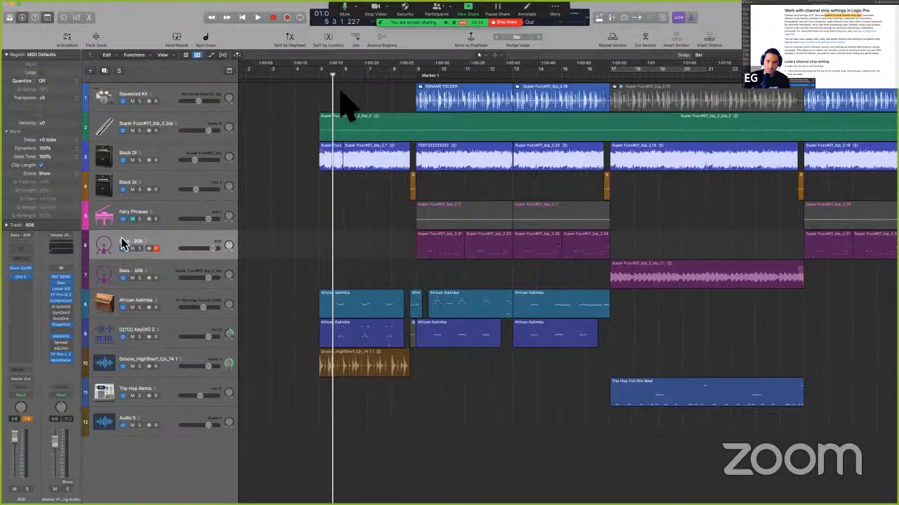
{"action": "key", "text": "alt+super+n"}
{"action": "left_click", "coordinate": [523, 127]}
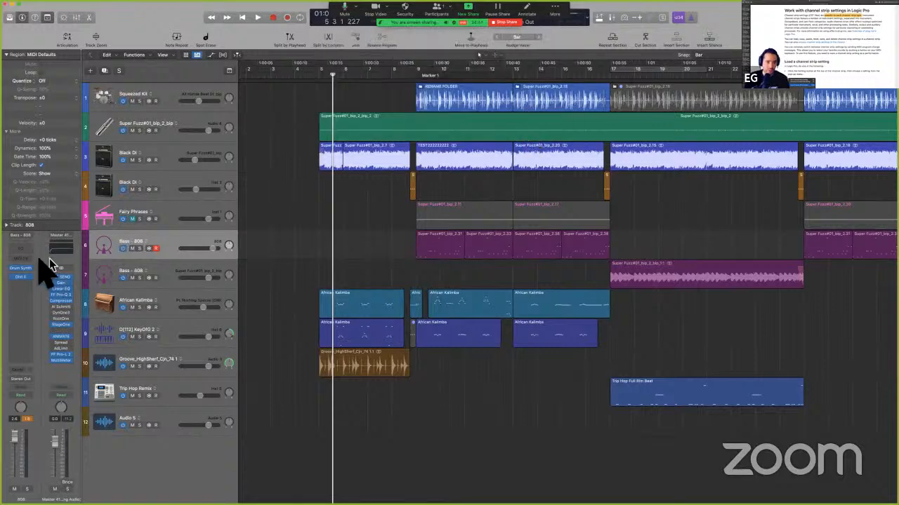
{"action": "left_click", "coordinate": [6, 54]}
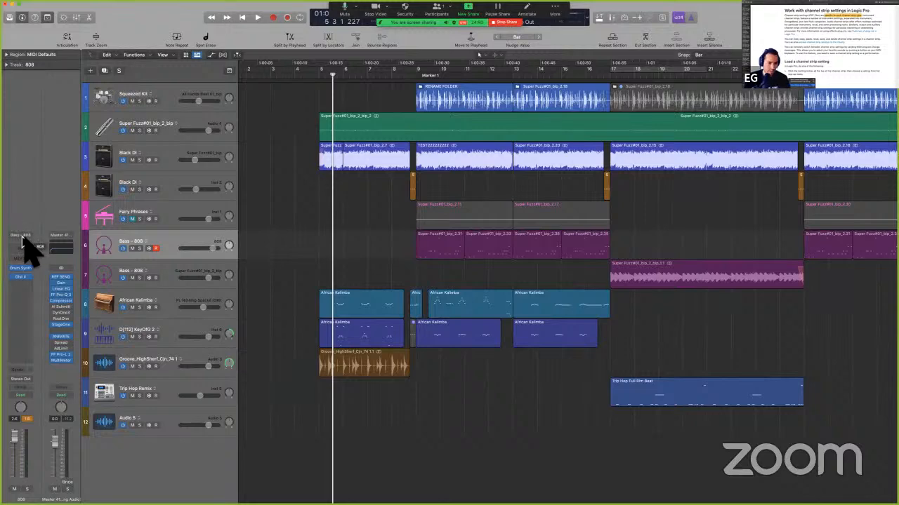
Step: Open the Bass - 808 channel strip's settings list and browse the legacy Logic categories, including Logic Instruments, Acoustic Pianos and Textures
{"action": "key", "text": "m"}
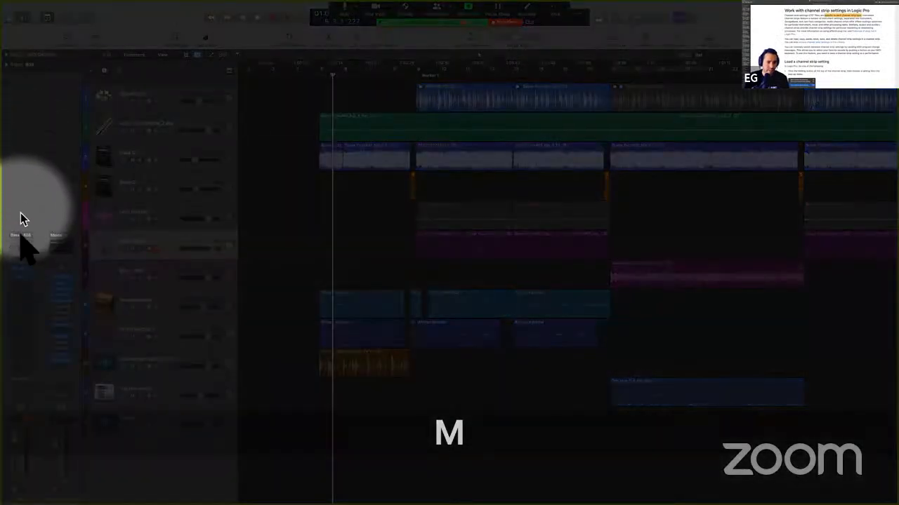
{"action": "key", "text": "ctrl+alt+super+m"}
{"action": "left_click", "coordinate": [19, 235]}
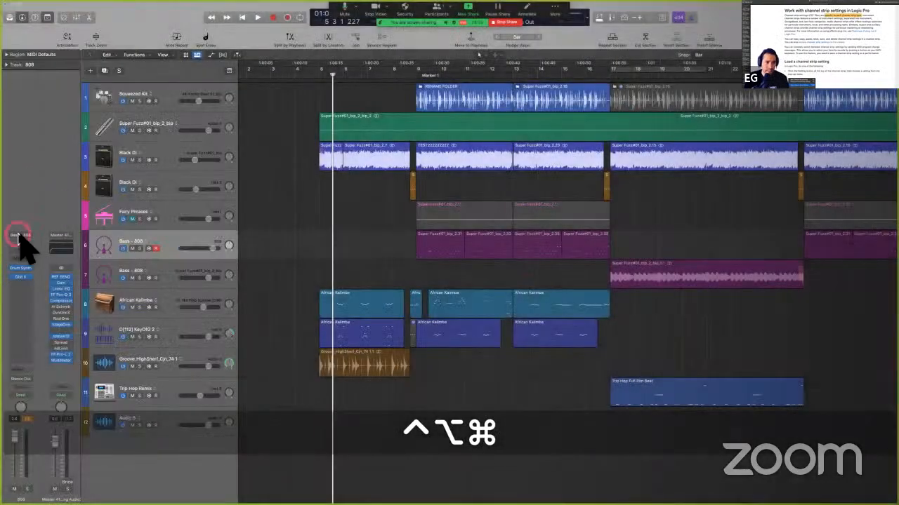
{"action": "left_click", "coordinate": [70, 223]}
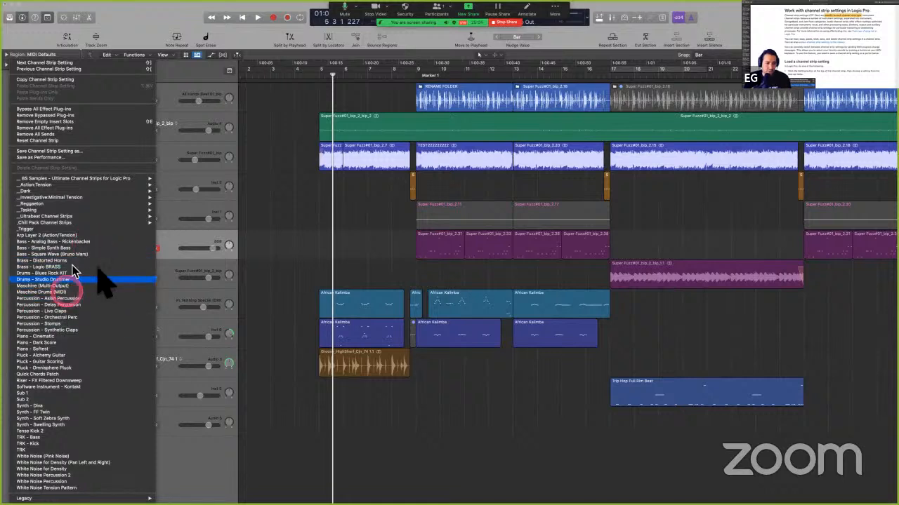
{"action": "left_click", "coordinate": [94, 499]}
{"action": "left_click", "coordinate": [231, 447]}
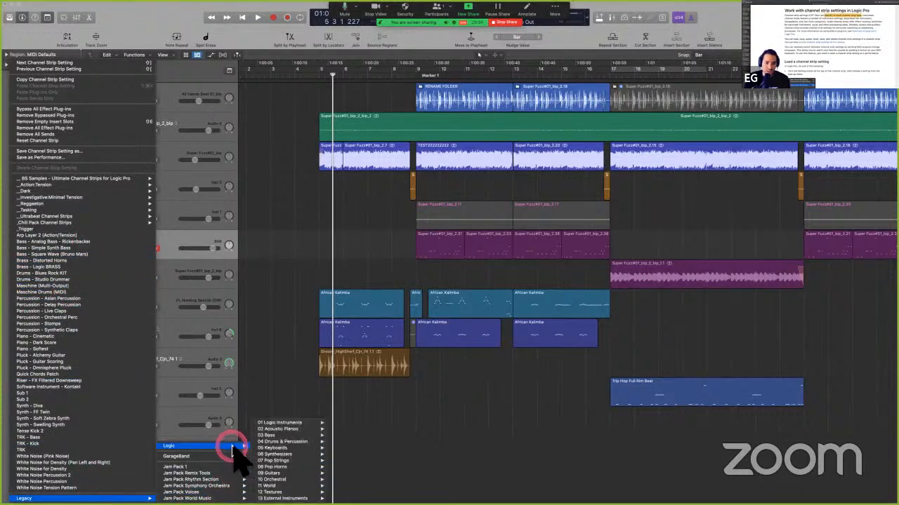
{"action": "left_click", "coordinate": [299, 422]}
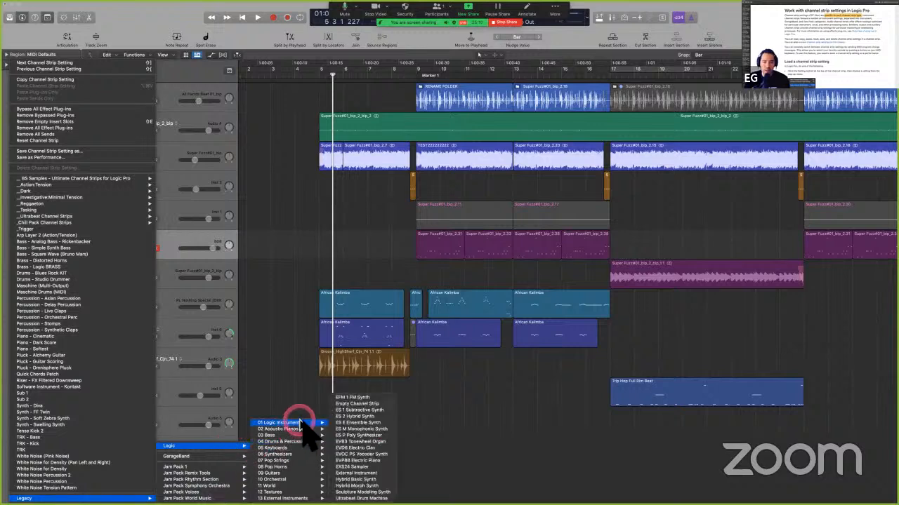
{"action": "left_click", "coordinate": [379, 410]}
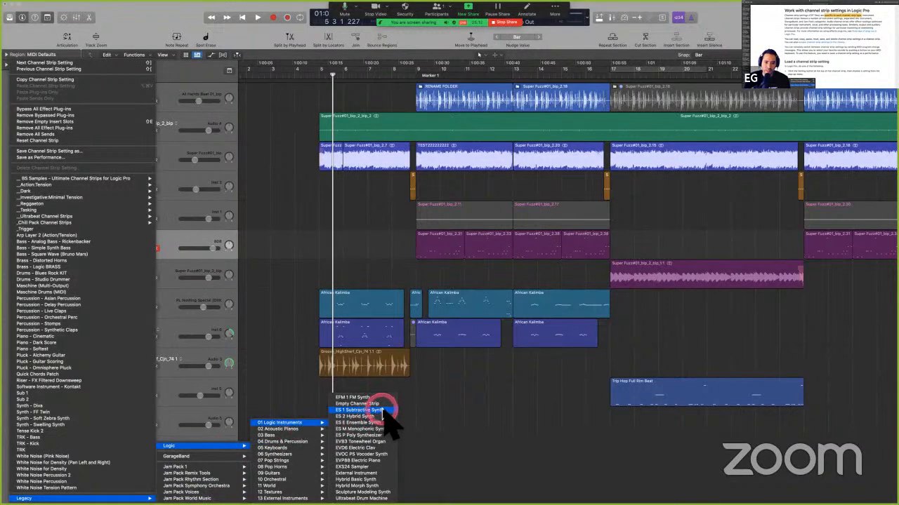
{"action": "left_click", "coordinate": [281, 429]}
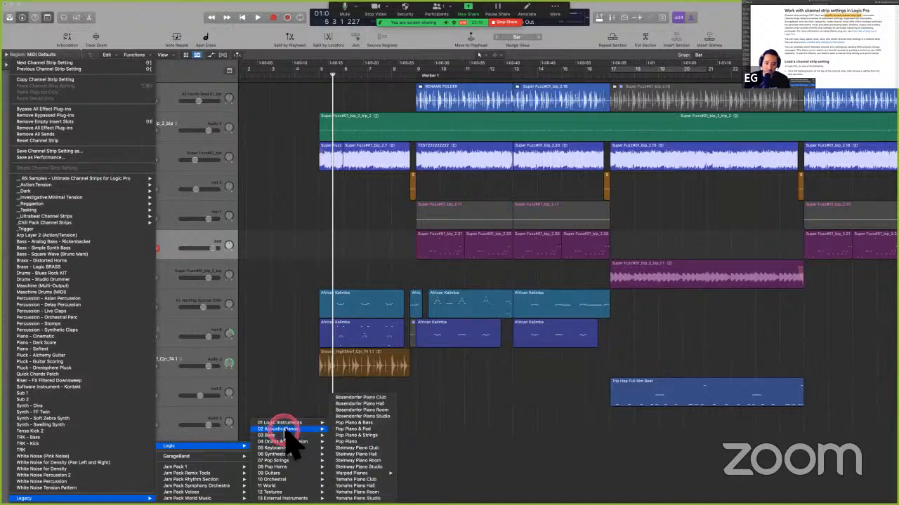
{"action": "left_click", "coordinate": [287, 492]}
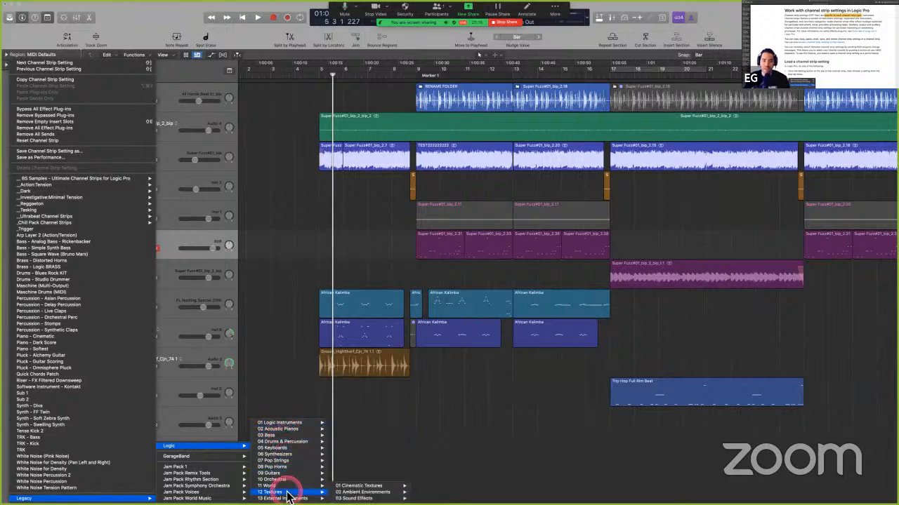
Step: Browse the legacy GarageBand settings, including Pianos and Keyboards, and close the list without choosing a setting
{"action": "left_click", "coordinate": [210, 456]}
{"action": "left_click", "coordinate": [296, 411]}
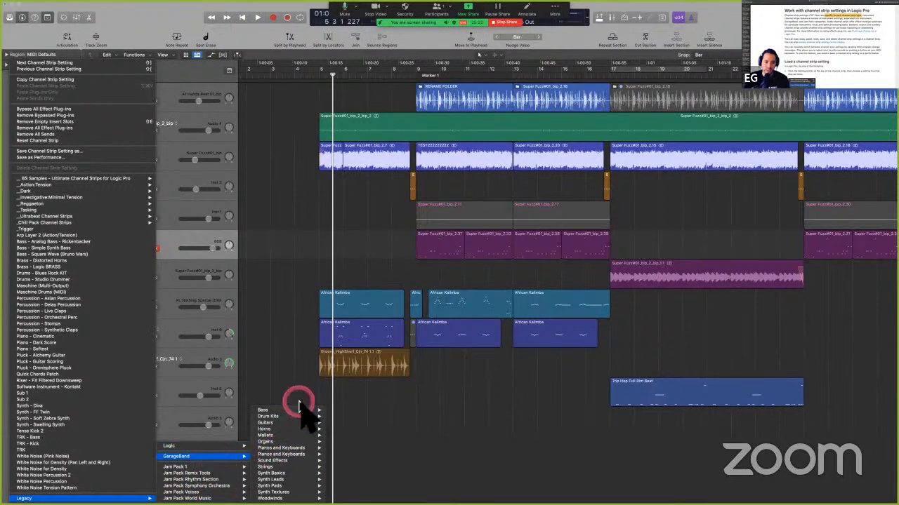
{"action": "mouse_move", "coordinate": [293, 448]}
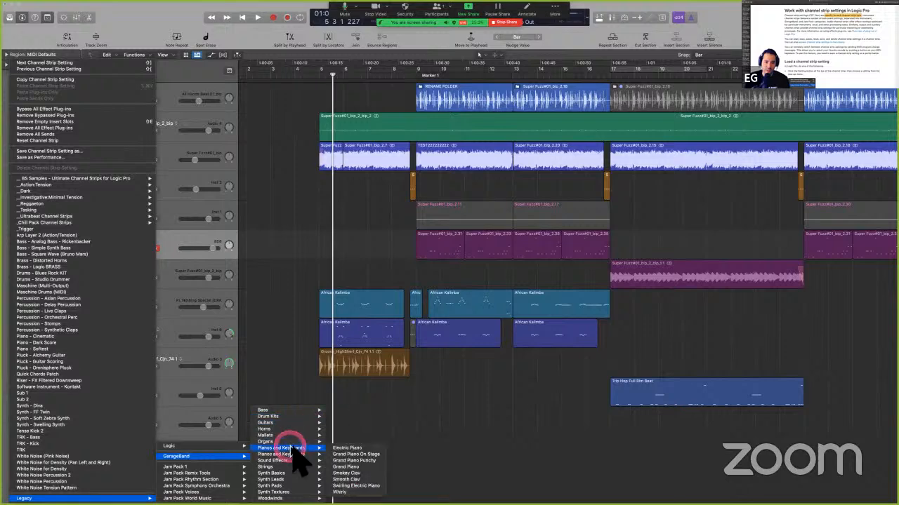
{"action": "left_click", "coordinate": [436, 407]}
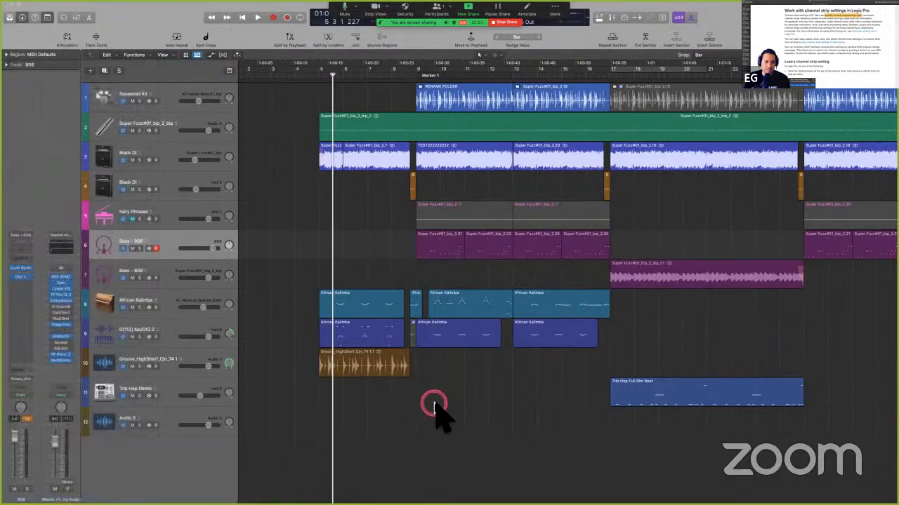
{"action": "left_click", "coordinate": [336, 394]}
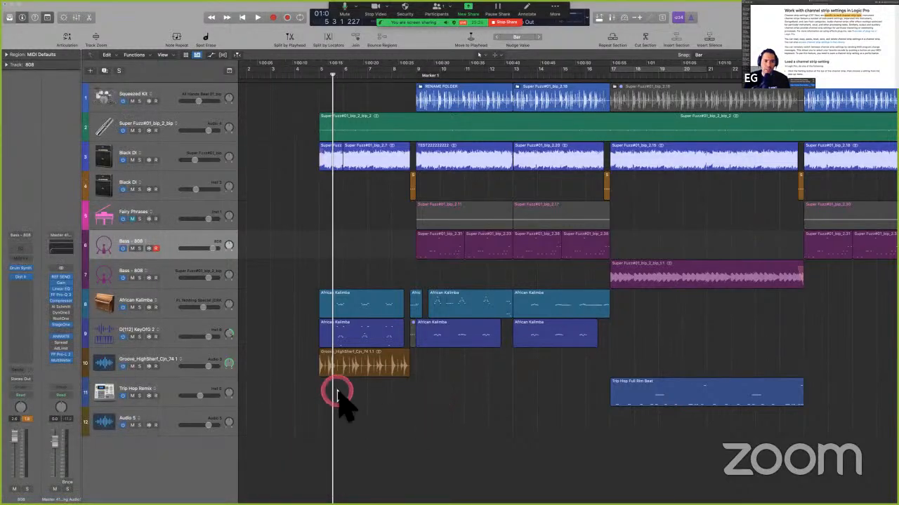
Step: Select the Bass - 808 instrument track together with its regions
{"action": "left_click", "coordinate": [273, 225]}
{"action": "left_click", "coordinate": [216, 240]}
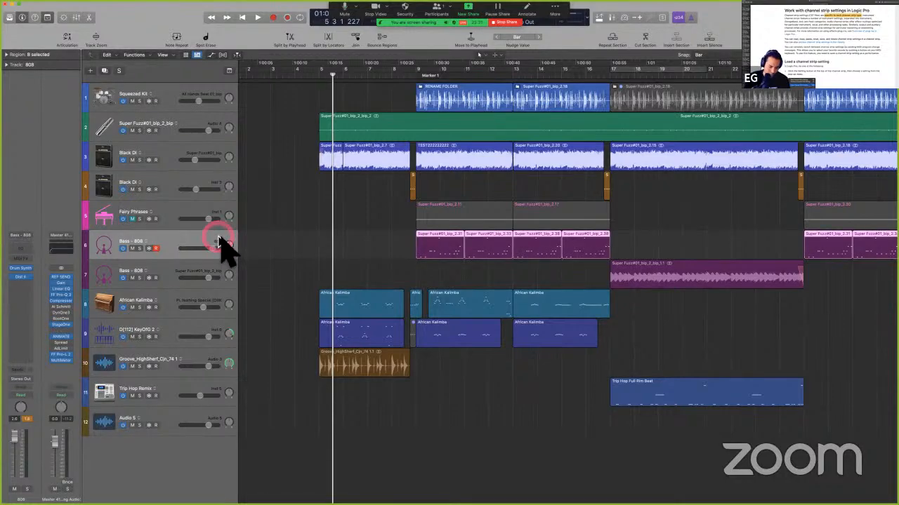
{"action": "key", "text": "s"}
Step: Switch to the user guide and read the sentence on audio channel strips' effect routings for instrument, vocal and other tasks
{"action": "key", "text": "ctrl+Left"}
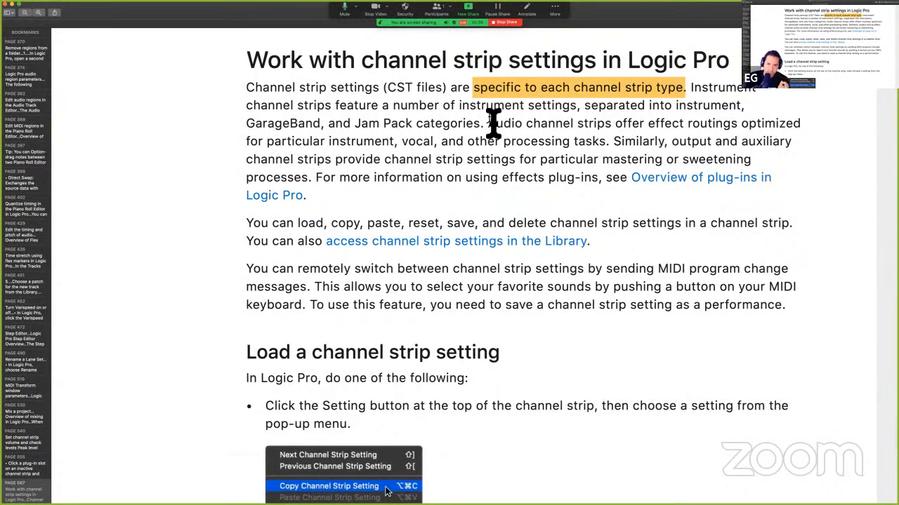
{"action": "left_click_drag", "start_coordinate": [516, 124], "coordinate": [754, 125]}
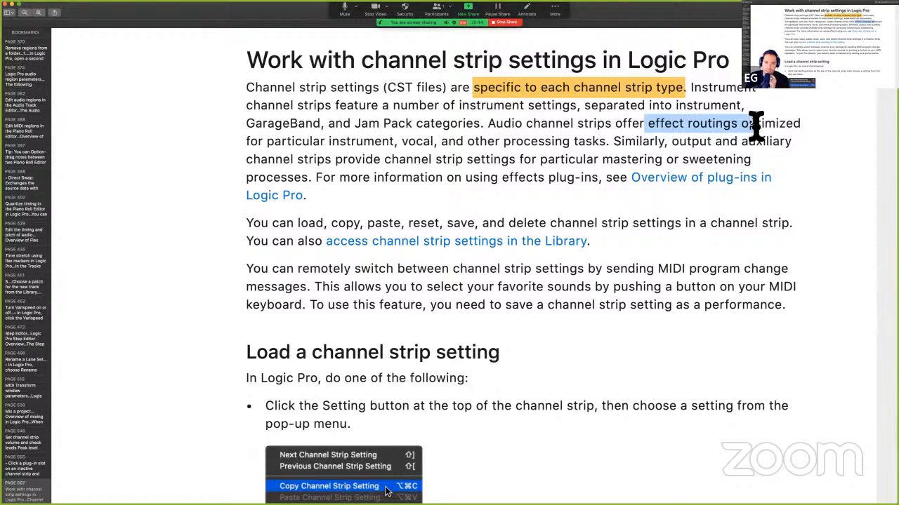
{"action": "left_click_drag", "start_coordinate": [330, 142], "coordinate": [375, 145]}
{"action": "double_click", "coordinate": [411, 147]}
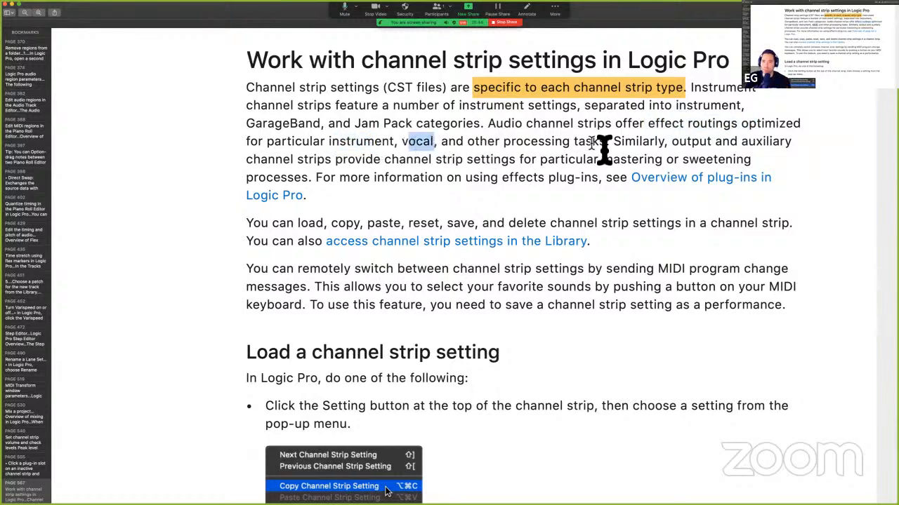
Step: Switch back to Logic Pro, solo the Black Di audio track on track 3 and play a short passage of it
{"action": "key", "text": "ctrl+Right"}
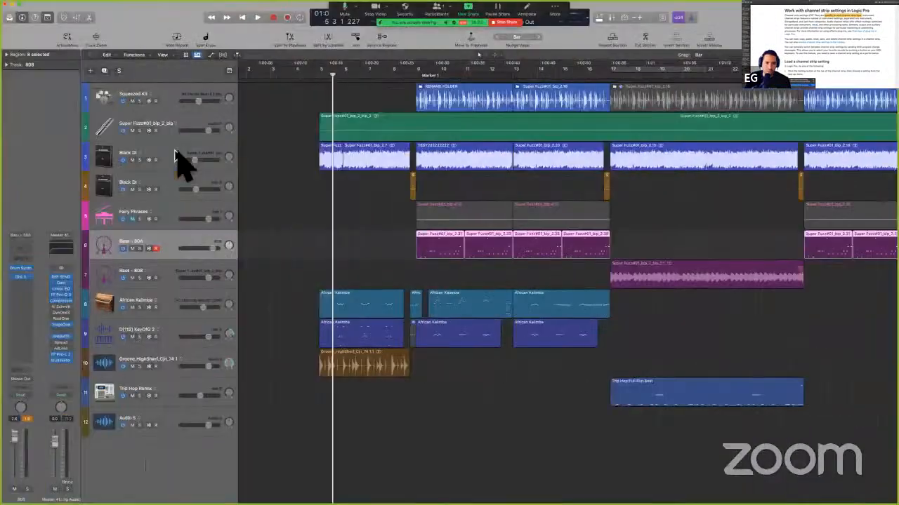
{"action": "left_click", "coordinate": [175, 152]}
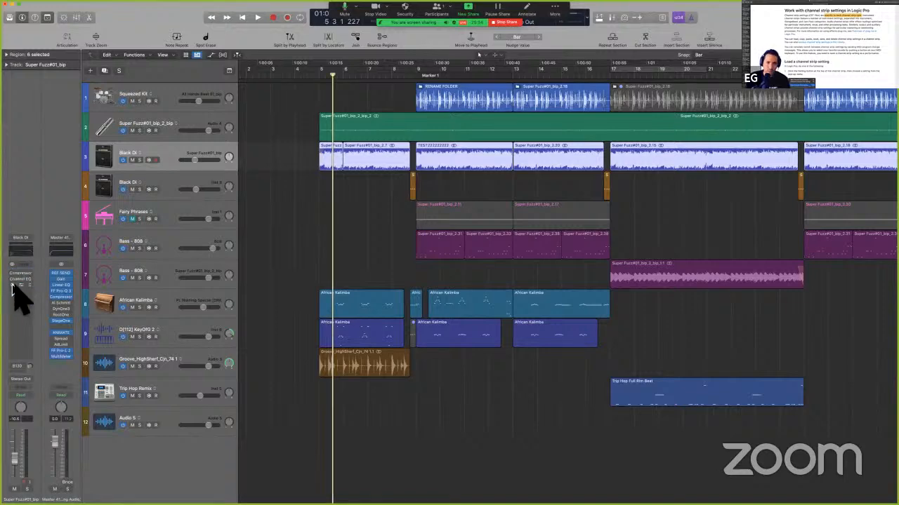
{"action": "key", "text": "s"}
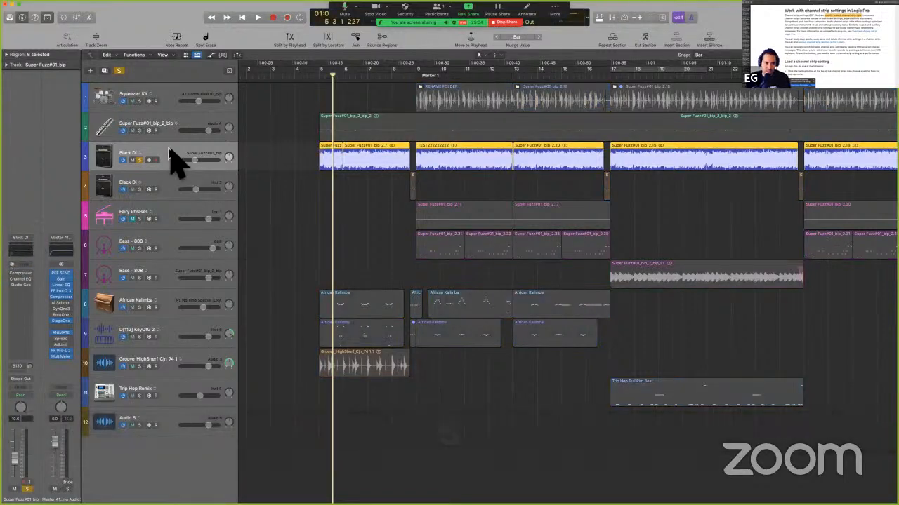
{"action": "key", "text": "space"}
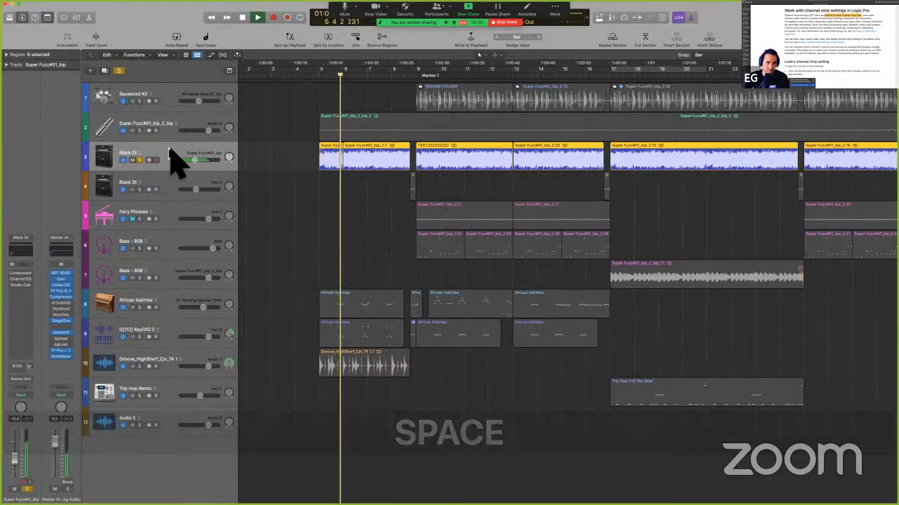
{"action": "key", "text": "space"}
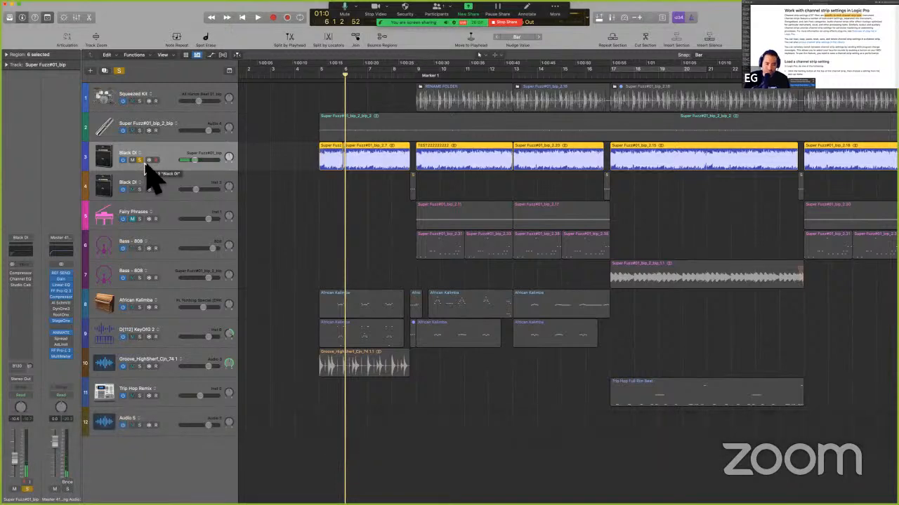
Step: Load the legacy Logic setting Boutique Retro Fuzz Stereo from Electric Guitar, Distort, Distort Dry (Fuzz) onto the Black Di audio channel strip
{"action": "left_click", "coordinate": [26, 241]}
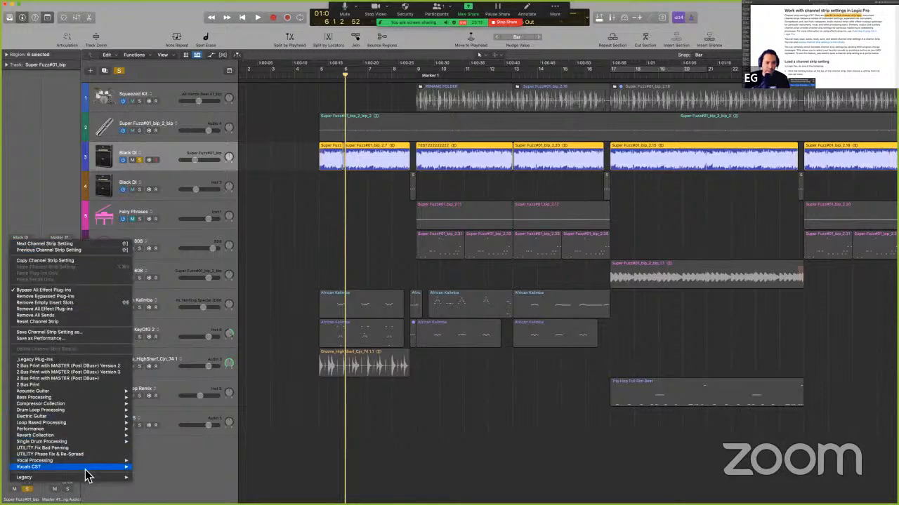
{"action": "mouse_move", "coordinate": [86, 479]}
{"action": "mouse_move", "coordinate": [175, 488]}
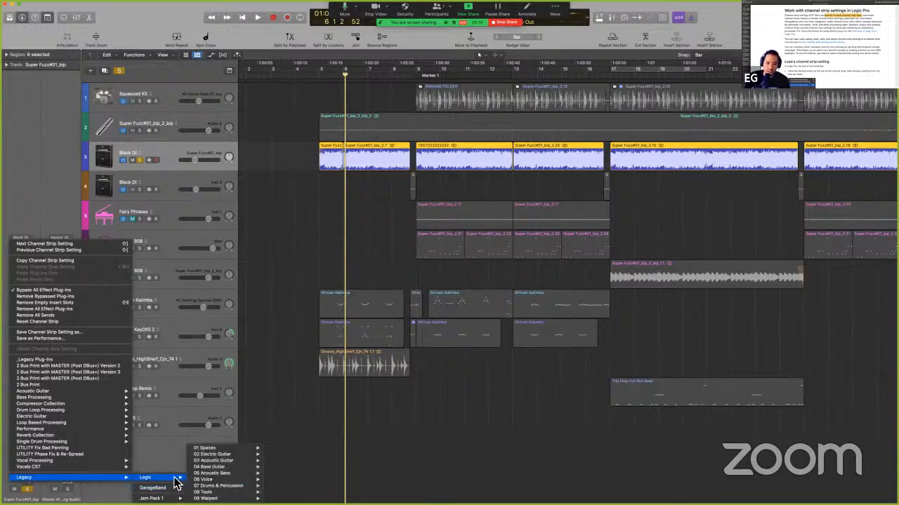
{"action": "mouse_move", "coordinate": [236, 454]}
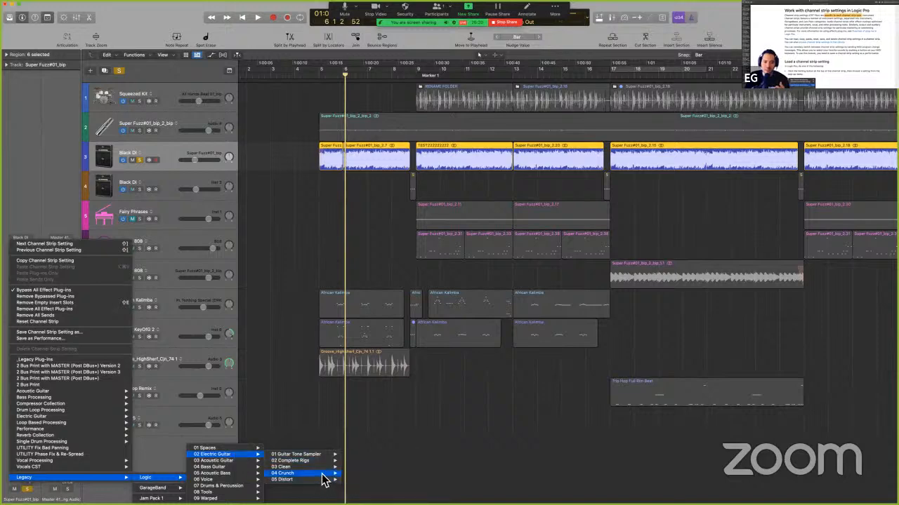
{"action": "mouse_move", "coordinate": [324, 482]}
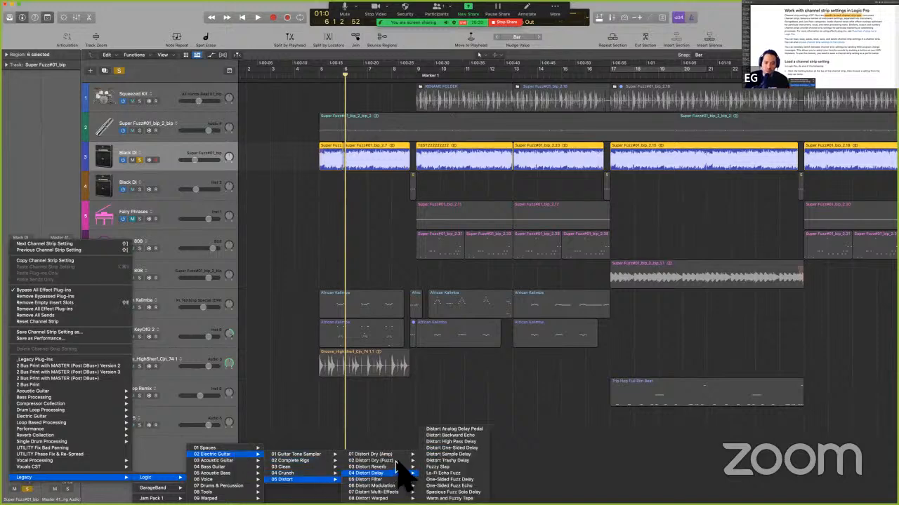
{"action": "mouse_move", "coordinate": [404, 464]}
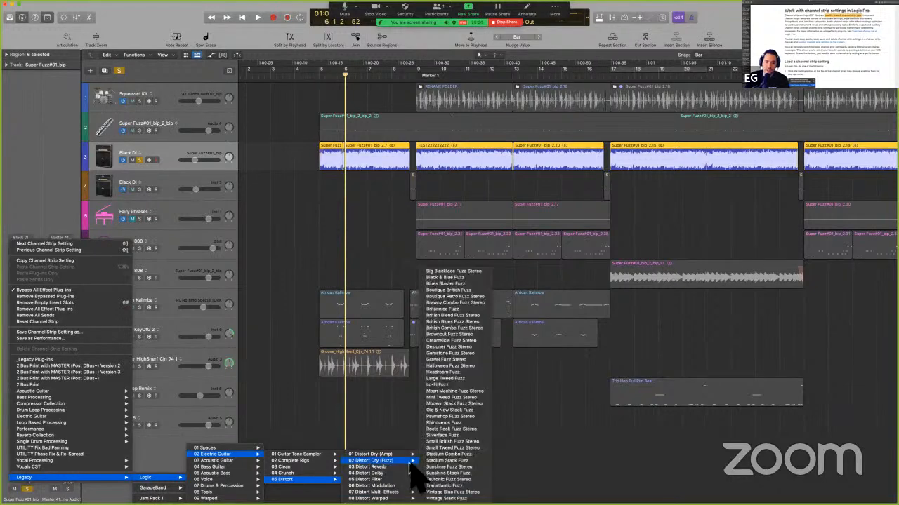
{"action": "left_click", "coordinate": [478, 301]}
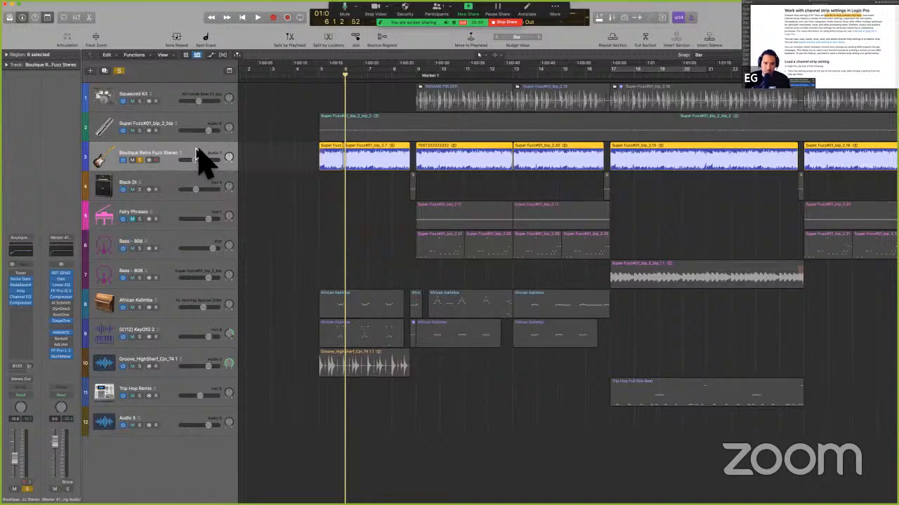
Step: Play the soloed fuzz guitar track with its effect plug-ins active and with them bypassed for comparison
{"action": "key", "text": "alt+space"}
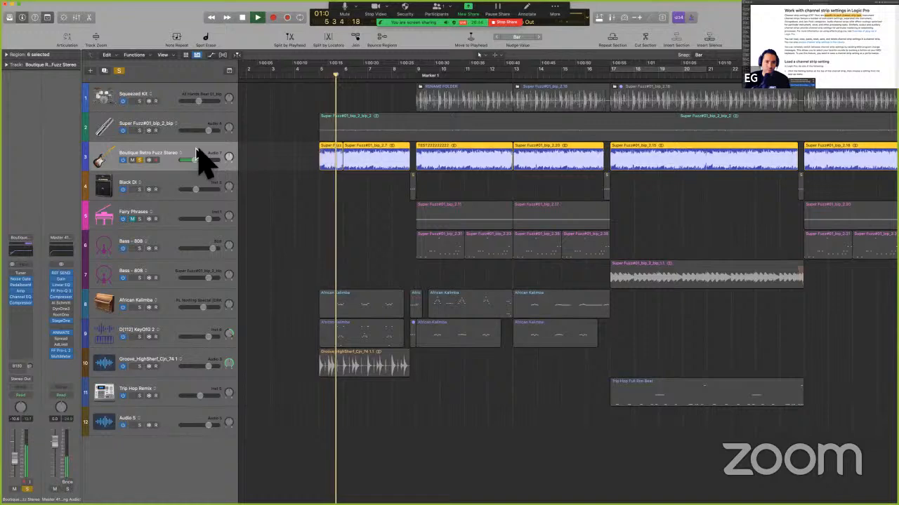
{"action": "key", "text": "space"}
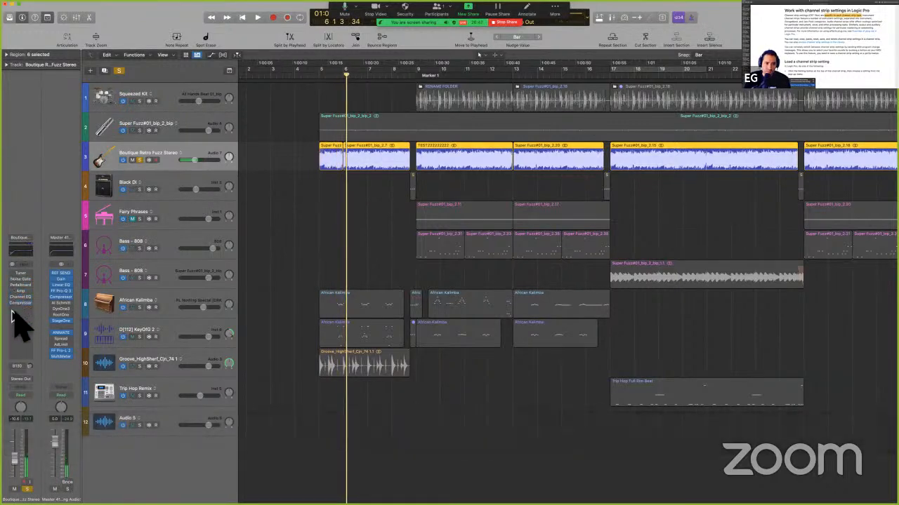
{"action": "key", "text": "alt+space"}
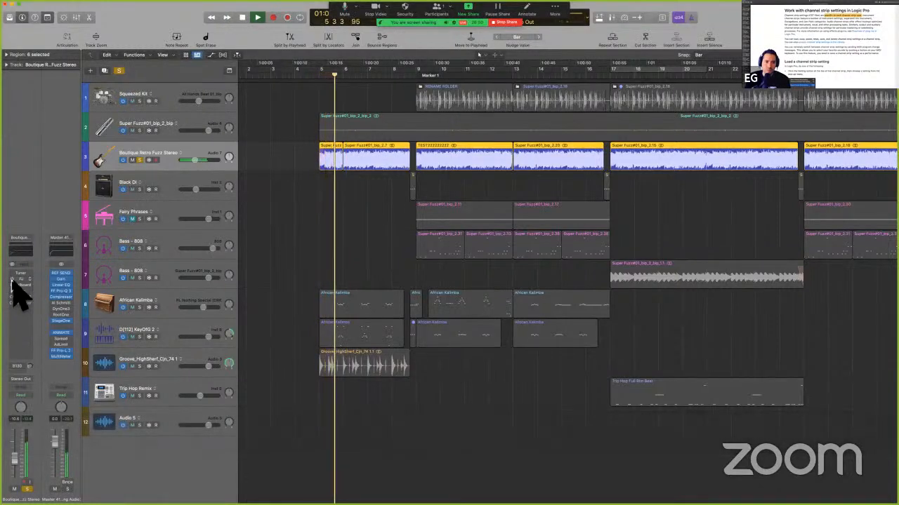
{"action": "key", "text": "space"}
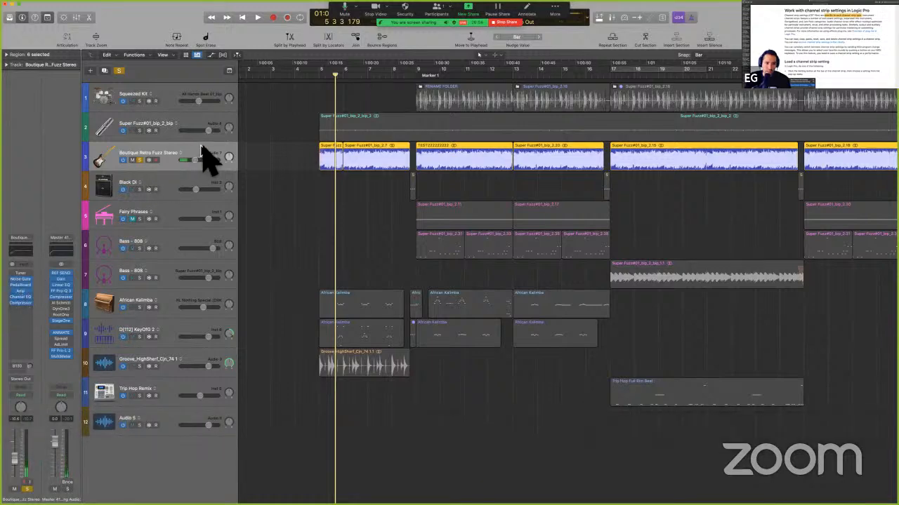
Step: Select the two regions before Marker 1 on the fuzz guitar track, followed by all of the track's regions
{"action": "left_click", "coordinate": [400, 176]}
{"action": "left_click", "coordinate": [399, 165]}
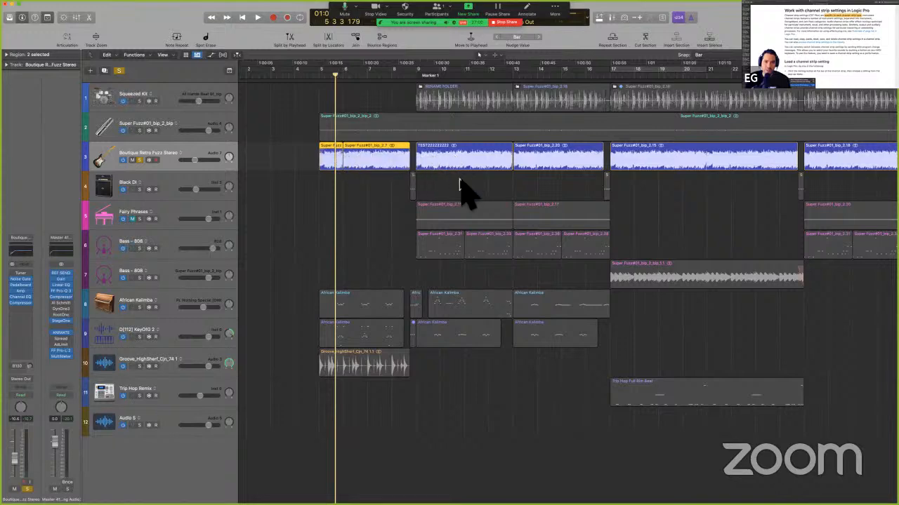
{"action": "left_click_drag", "start_coordinate": [281, 160], "coordinate": [396, 164]}
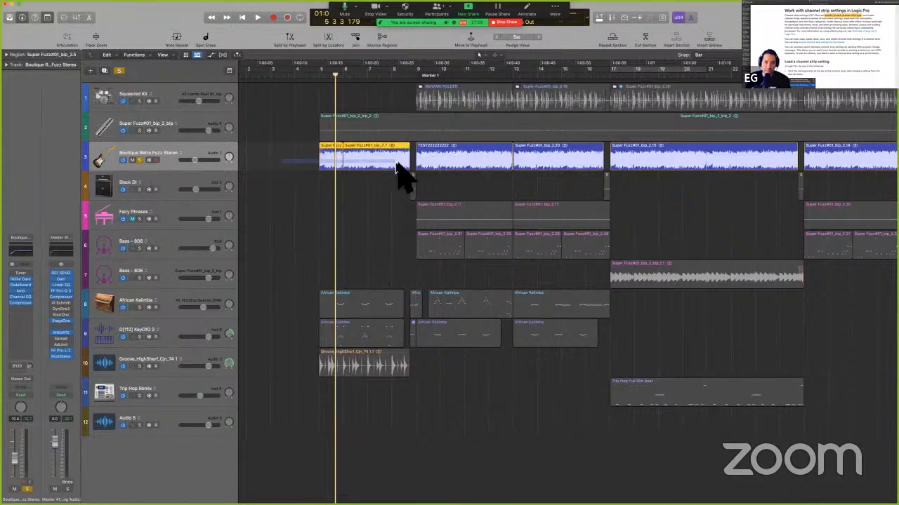
{"action": "left_click_drag", "start_coordinate": [284, 153], "coordinate": [396, 153]}
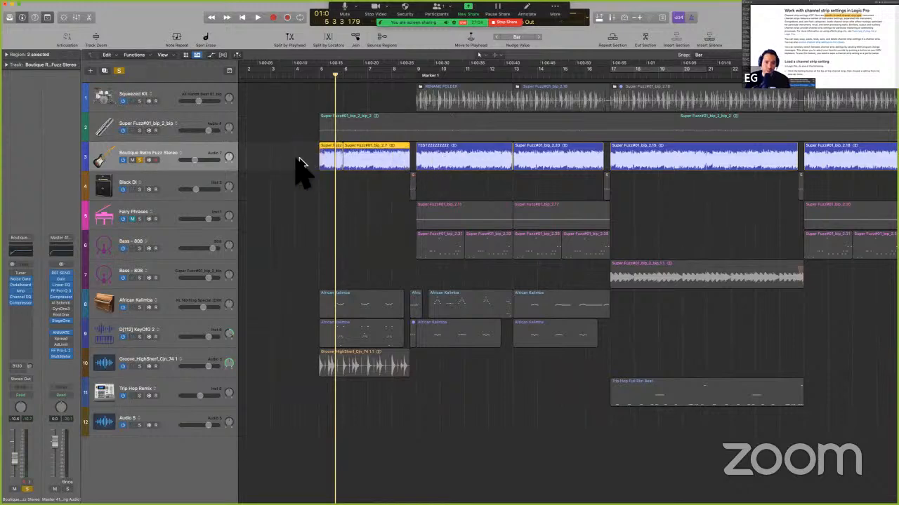
{"action": "left_click", "coordinate": [186, 150]}
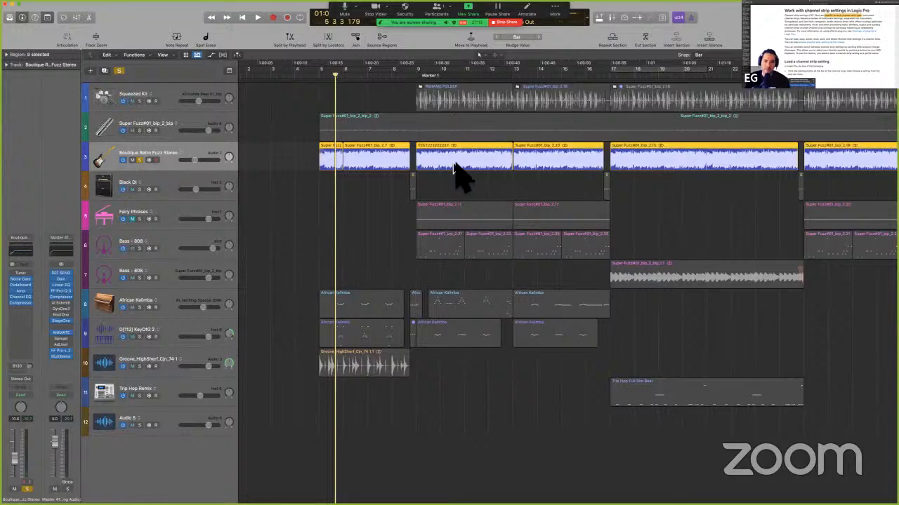
{"action": "key", "text": "super+Left"}
{"action": "left_click", "coordinate": [355, 180]}
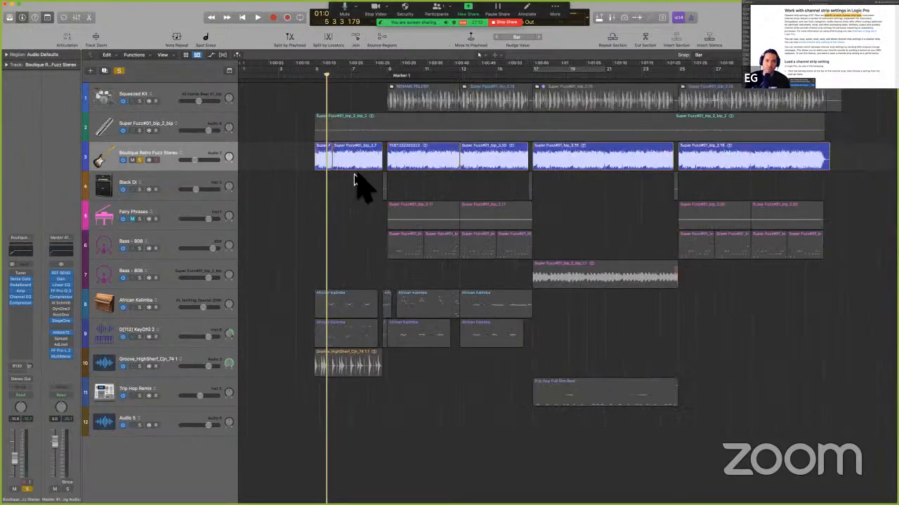
{"action": "left_click", "coordinate": [366, 167]}
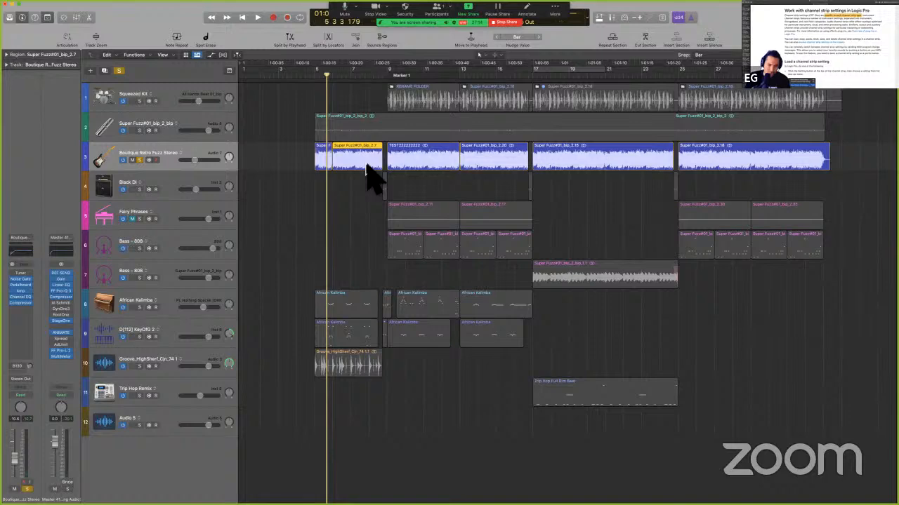
{"action": "left_click", "coordinate": [366, 157], "text": "shift"}
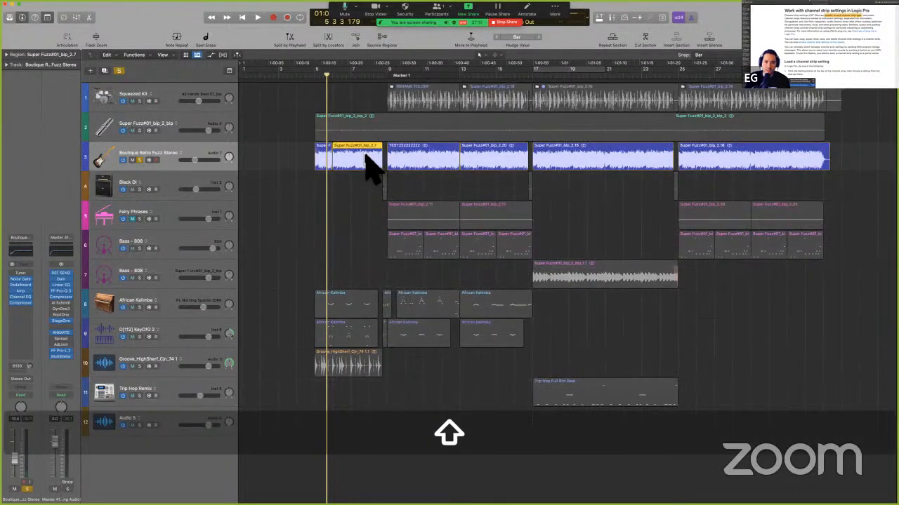
{"action": "key", "text": "f"}
{"action": "key", "text": "super+shift+f"}
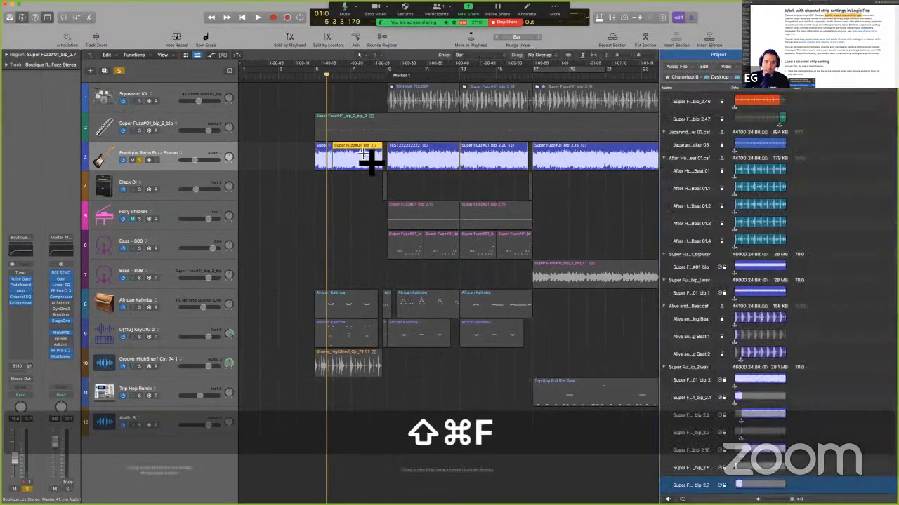
{"action": "left_click", "coordinate": [352, 185]}
{"action": "key", "text": "f"}
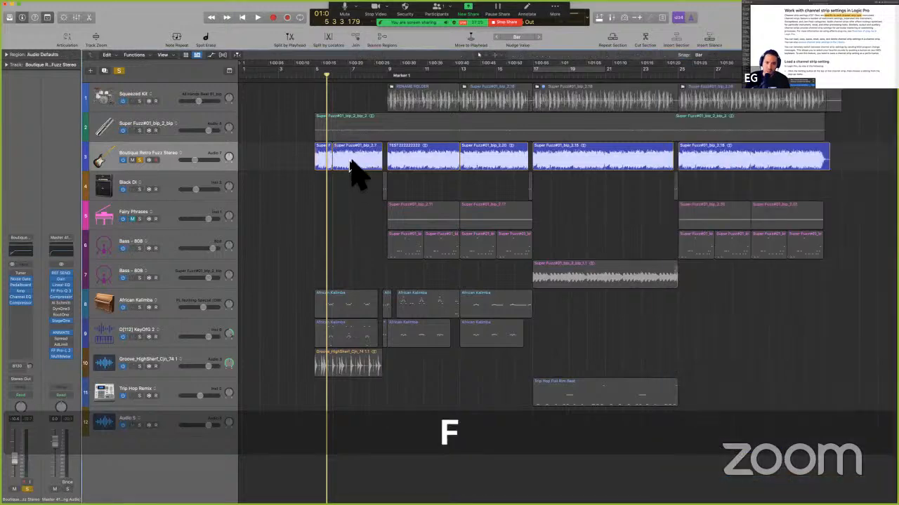
Step: Bounce the fuzz guitar track's last four regions in place to a new track, muting the source and including volume/pan automation without normalizing
{"action": "left_click", "coordinate": [350, 160]}
{"action": "key", "text": "ctrl+shift+f"}
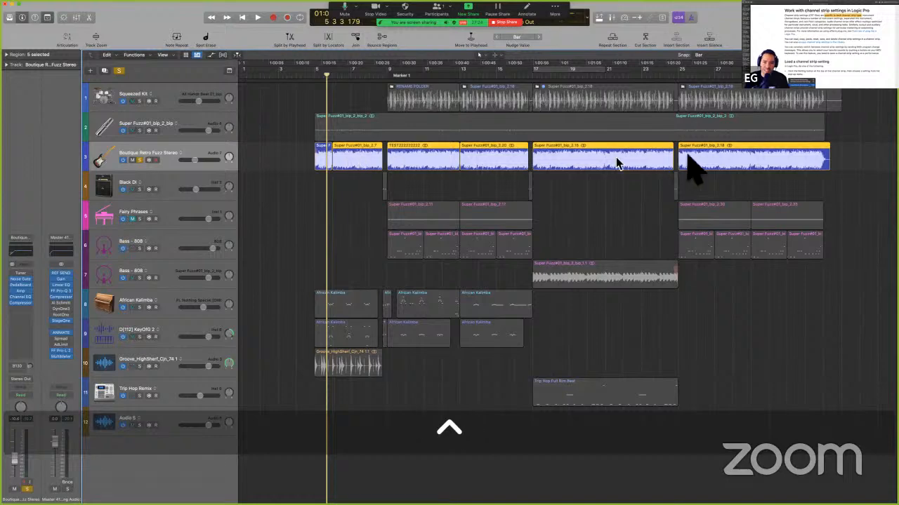
{"action": "left_click", "coordinate": [368, 161], "text": "shift"}
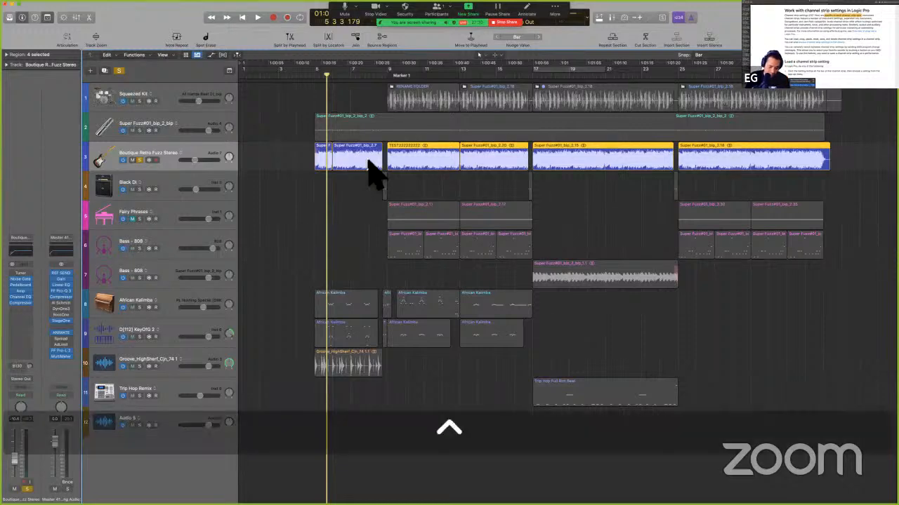
{"action": "key", "text": "ctrl+b"}
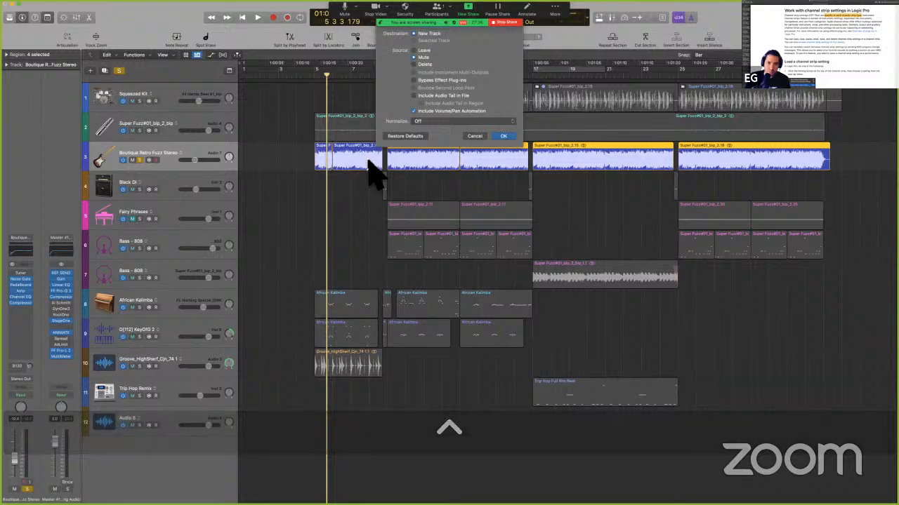
{"action": "key", "text": "Return"}
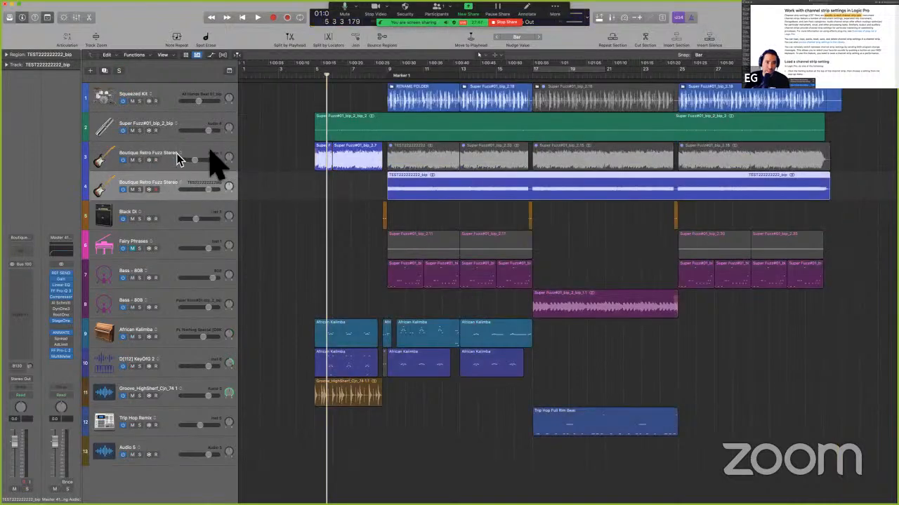
Step: Bypass all effect plug-ins on the original fuzz guitar track and play the project through into the bounced section
{"action": "left_click", "coordinate": [210, 162]}
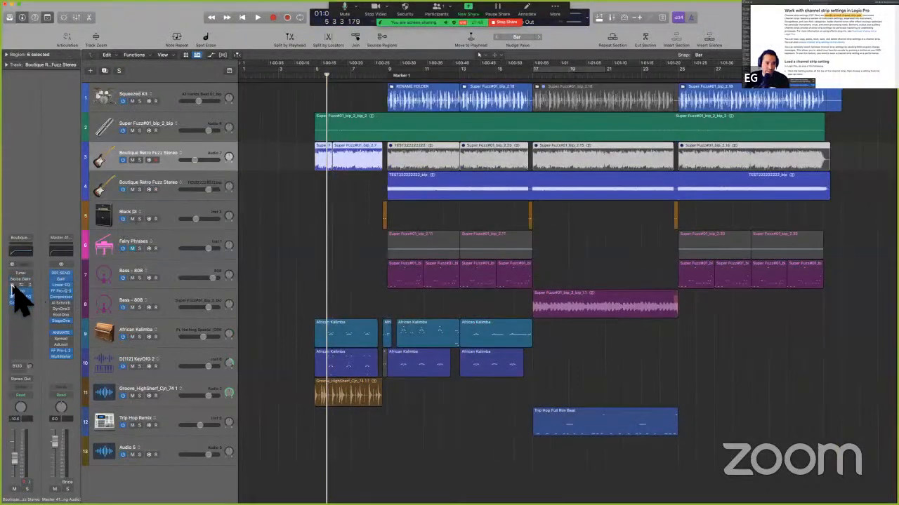
{"action": "left_click_drag", "start_coordinate": [290, 162], "coordinate": [433, 196]}
{"action": "left_click", "coordinate": [373, 194]}
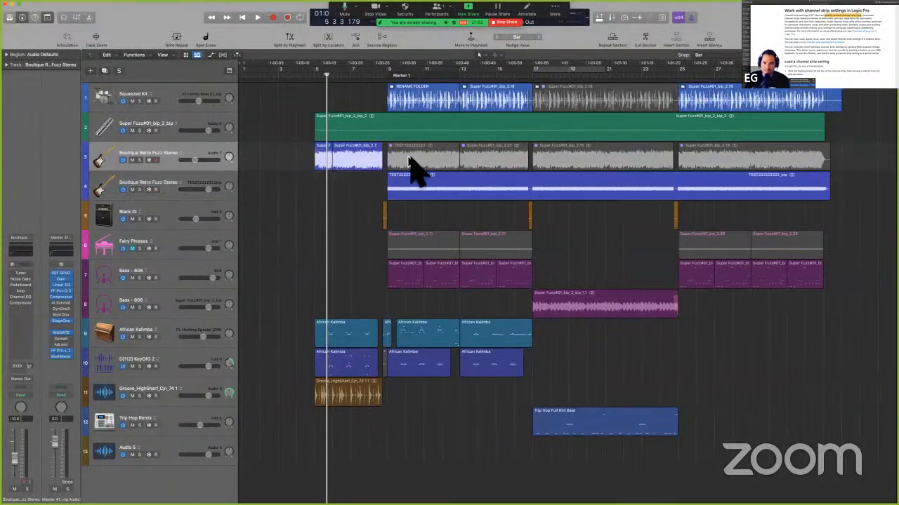
{"action": "key", "text": "alt"}
{"action": "key", "text": "space"}
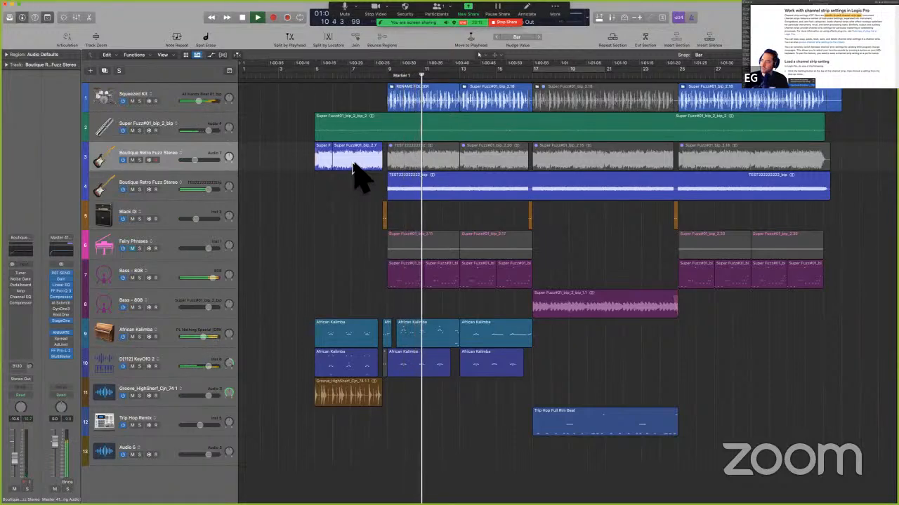
{"action": "key", "text": "space"}
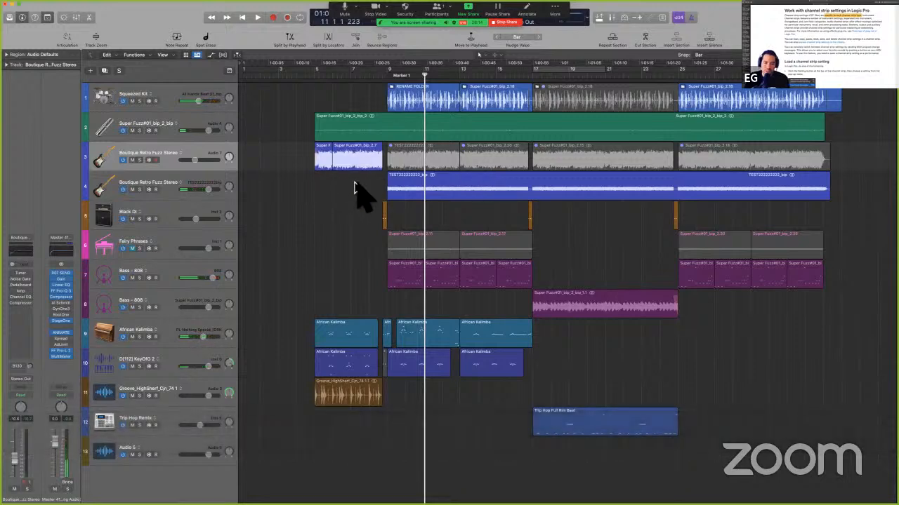
Step: Undo the latest plug-in bypass changes, and select the bounced track and the original fuzz guitar track in turn to compare their channel strips
{"action": "key", "text": "super"}
{"action": "key", "text": "super+z"}
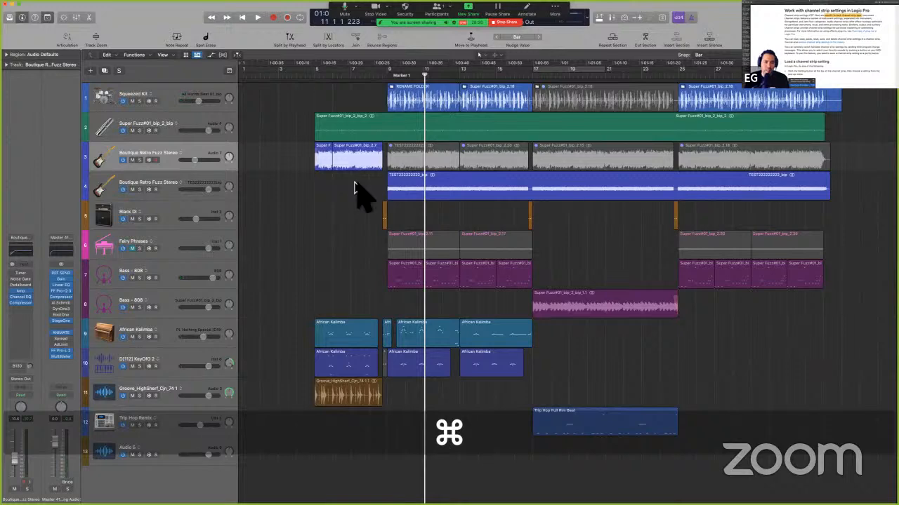
{"action": "left_click", "coordinate": [223, 177]}
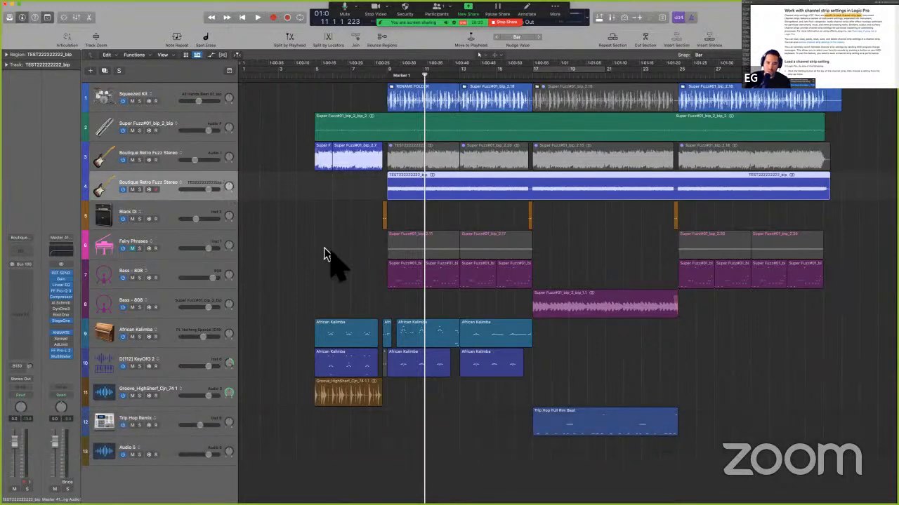
{"action": "left_click", "coordinate": [196, 151]}
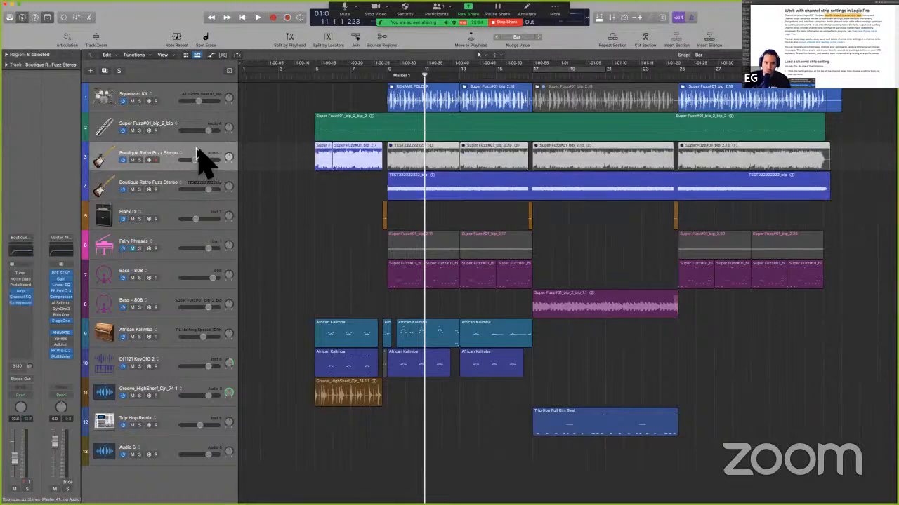
Step: Select the Bass - 808 instrument track above its bounced copy and browse its Legacy Jam Pack channel strip settings without loading one
{"action": "left_click", "coordinate": [197, 276]}
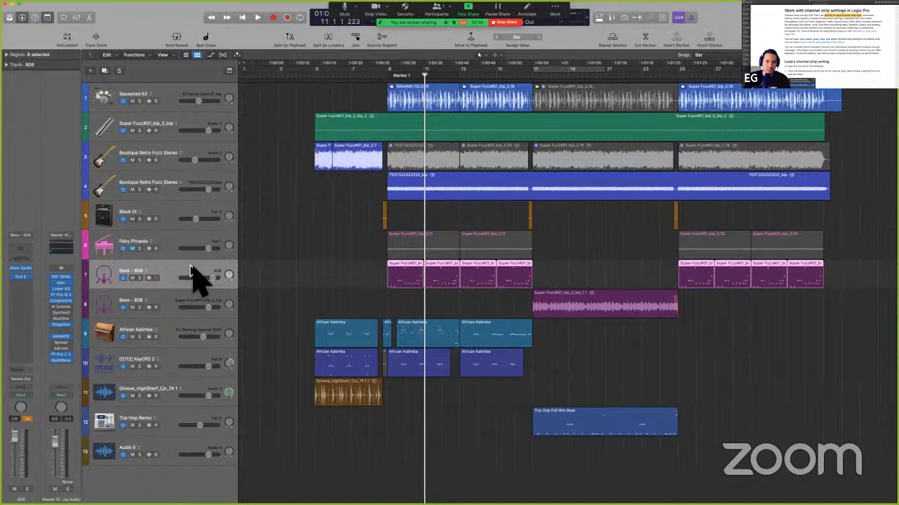
{"action": "left_click", "coordinate": [28, 239]}
{"action": "mouse_move", "coordinate": [101, 498]}
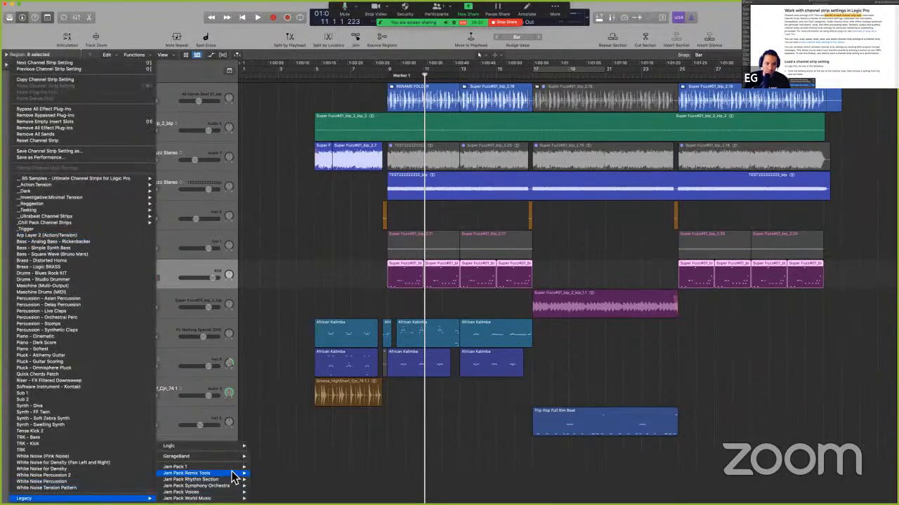
{"action": "mouse_move", "coordinate": [210, 467]}
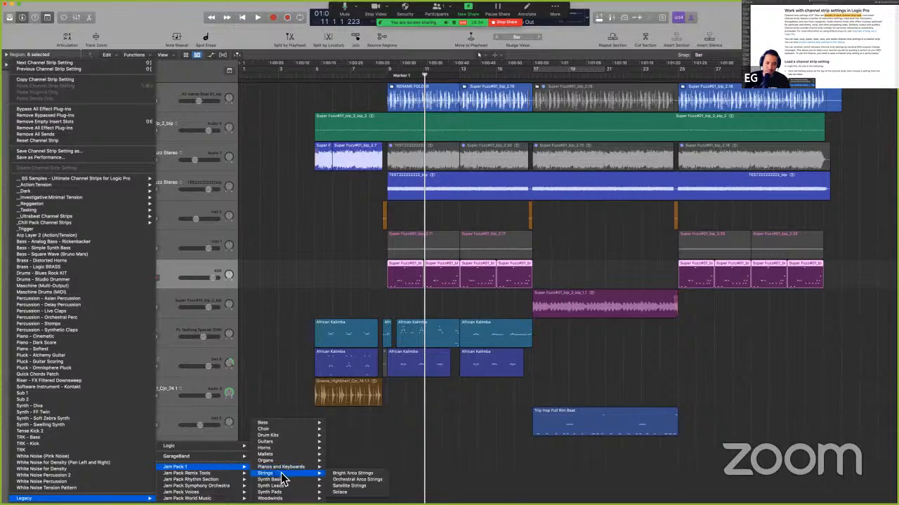
{"action": "left_click", "coordinate": [288, 310]}
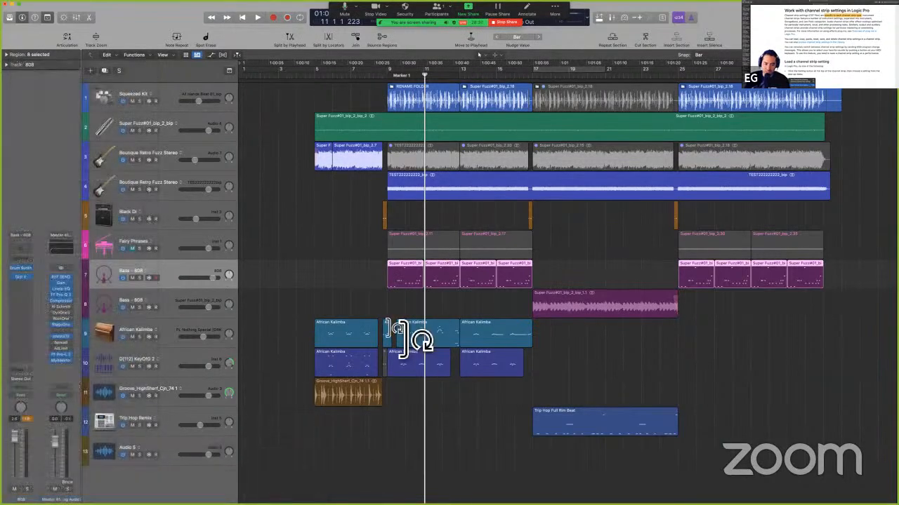
Step: In the user guide, highlight "Instrument channel strips", "Audio channel strips", "output and auxiliary" and "sweetening processes"
{"action": "key", "text": "ctrl+Left"}
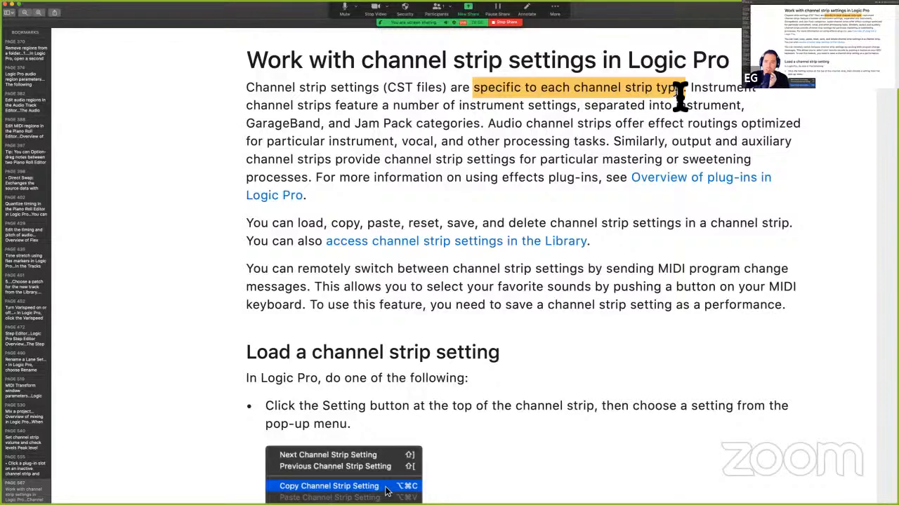
{"action": "left_click_drag", "start_coordinate": [690, 89], "coordinate": [340, 105]}
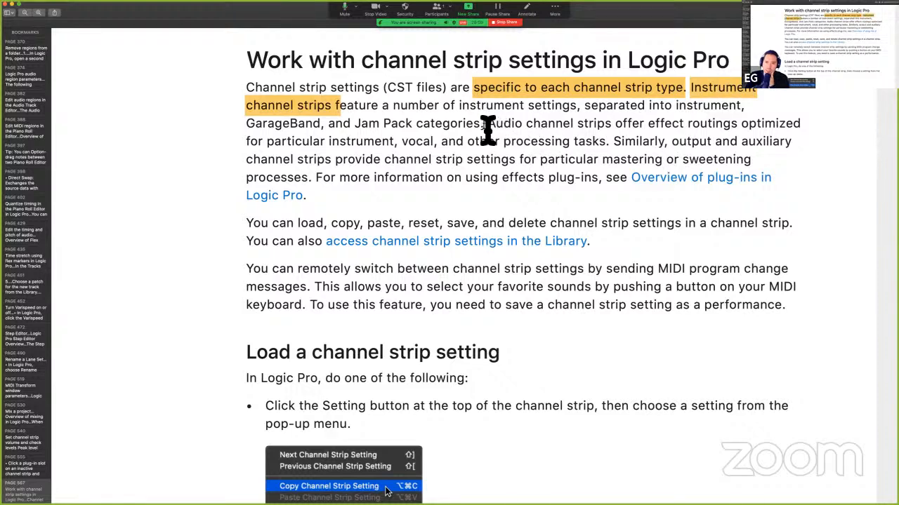
{"action": "left_click_drag", "start_coordinate": [488, 128], "coordinate": [619, 129]}
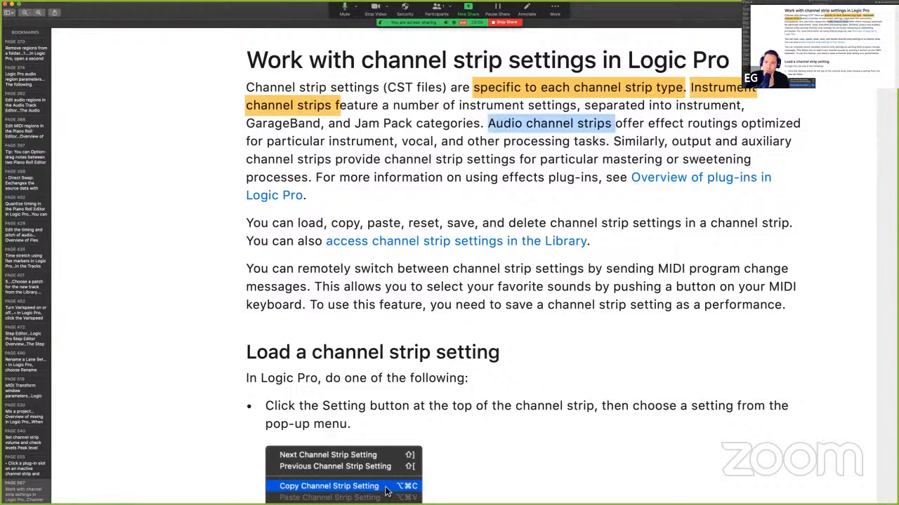
{"action": "left_click_drag", "start_coordinate": [671, 143], "coordinate": [795, 143]}
{"action": "key", "text": "ctrl+super+h"}
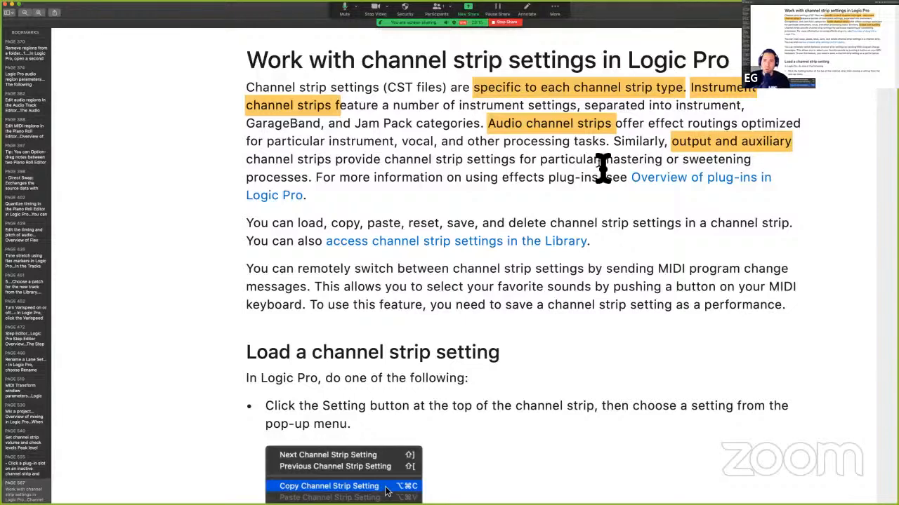
{"action": "left_click_drag", "start_coordinate": [602, 167], "coordinate": [308, 184]}
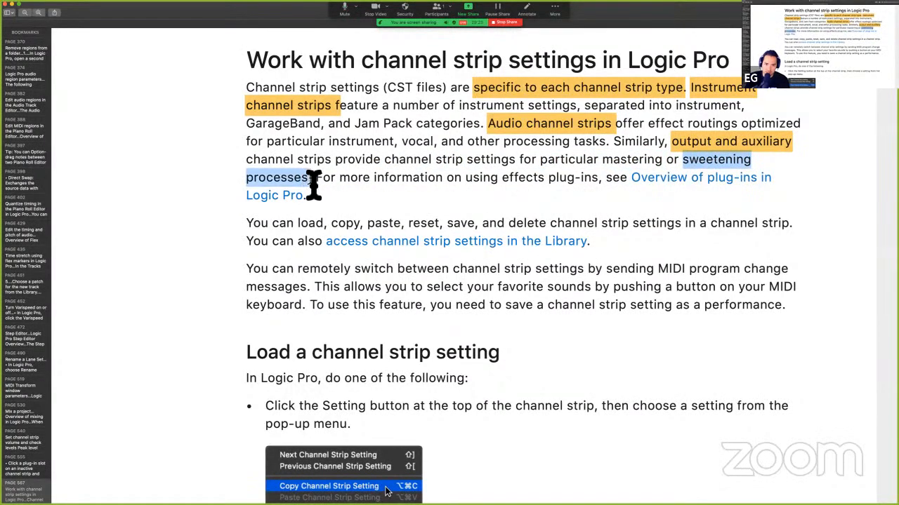
Step: Back in Logic Pro, outline the output channel strip with a screen annotation and browse its user channel strip settings without loading one
{"action": "key", "text": "ctrl+Right"}
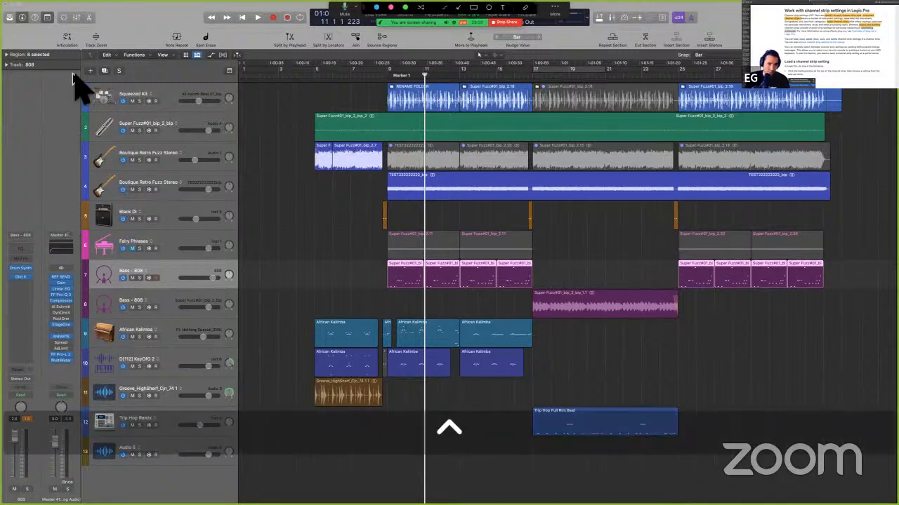
{"action": "mouse_move", "coordinate": [79, 76]}
{"action": "left_mouse_down"}
{"action": "mouse_move", "coordinate": [54, 88]}
{"action": "mouse_move", "coordinate": [44, 171]}
{"action": "mouse_move", "coordinate": [43, 463]}
{"action": "left_mouse_up"}
{"action": "mouse_move", "coordinate": [49, 499]}
{"action": "left_mouse_down"}
{"action": "mouse_move", "coordinate": [80, 469]}
{"action": "mouse_move", "coordinate": [85, 74]}
{"action": "left_mouse_up"}
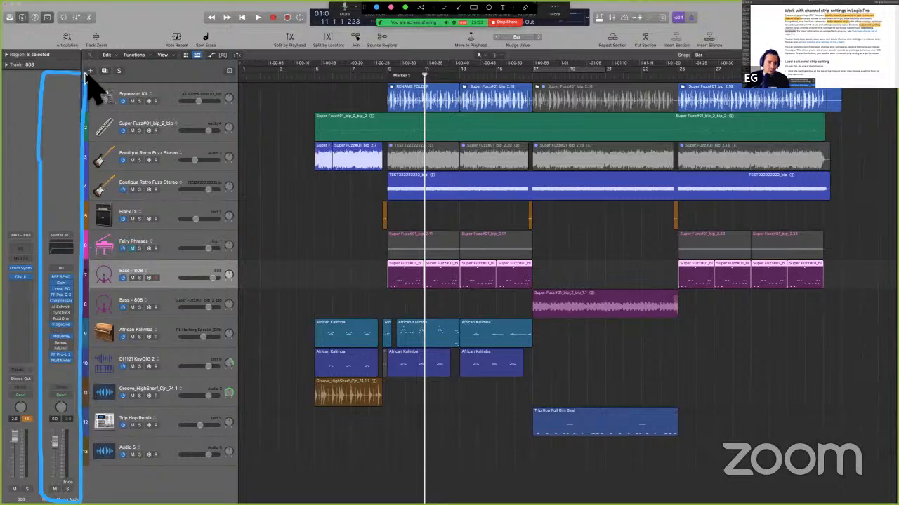
{"action": "left_click", "coordinate": [56, 237]}
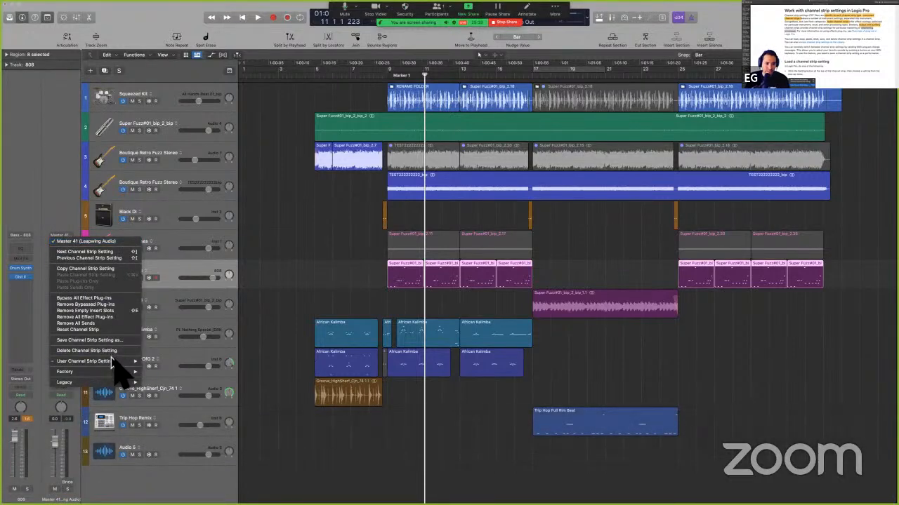
{"action": "mouse_move", "coordinate": [116, 361]}
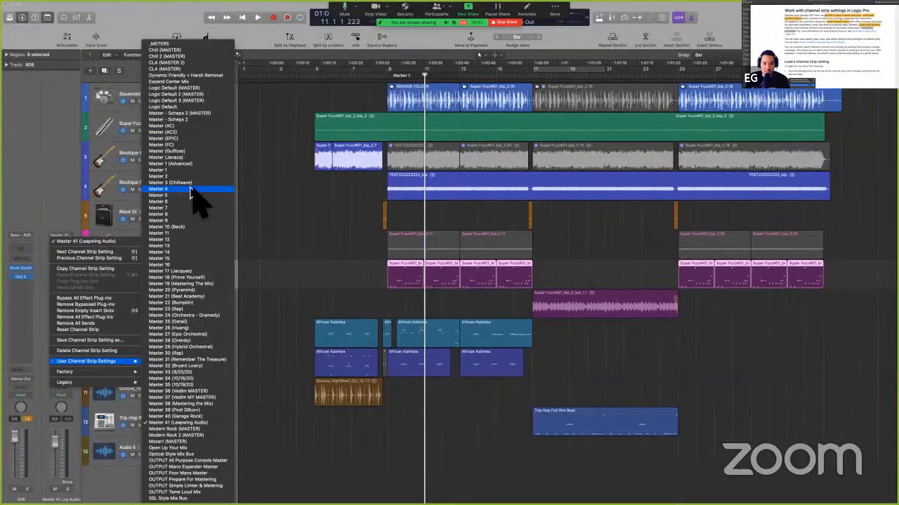
{"action": "left_click", "coordinate": [199, 455]}
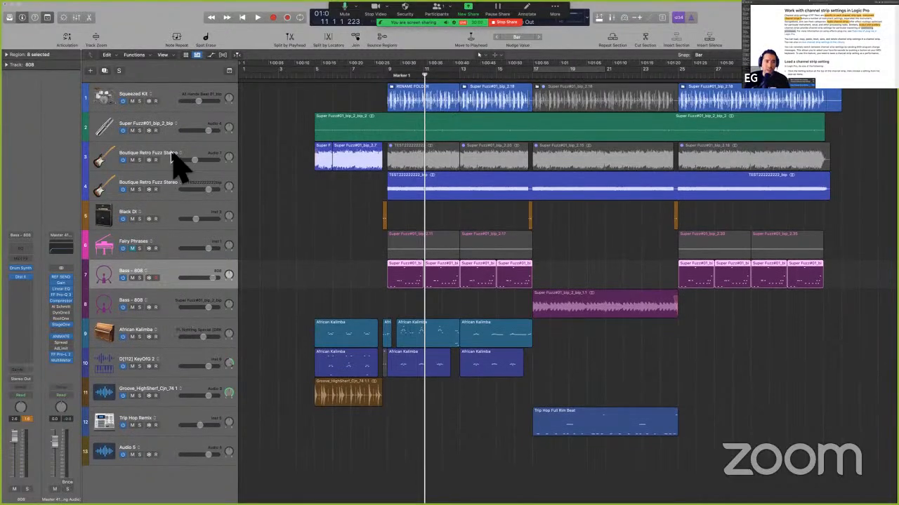
Step: Select the Squeezed Kit and Super Fuzz#01_bip_2_bip tracks and color them red-orange
{"action": "left_click", "coordinate": [173, 97]}
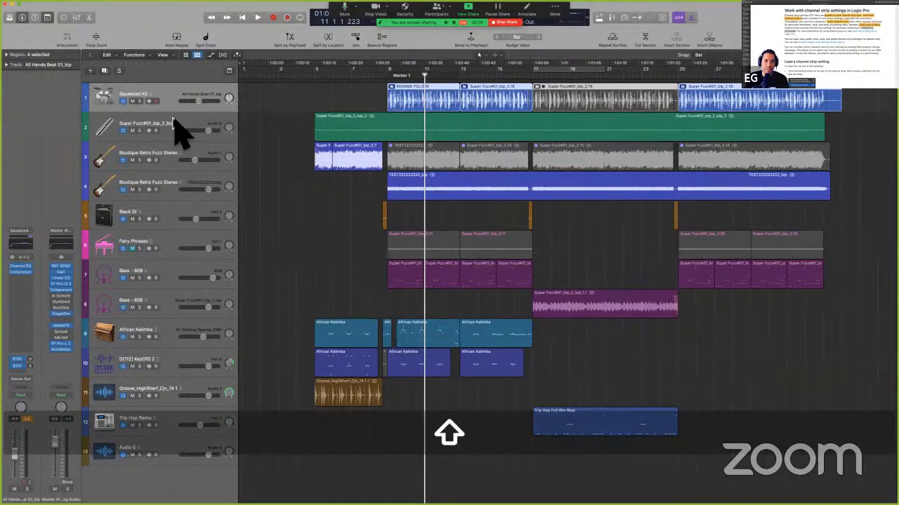
{"action": "left_click", "coordinate": [174, 119], "text": "shift"}
{"action": "key", "text": "alt+c"}
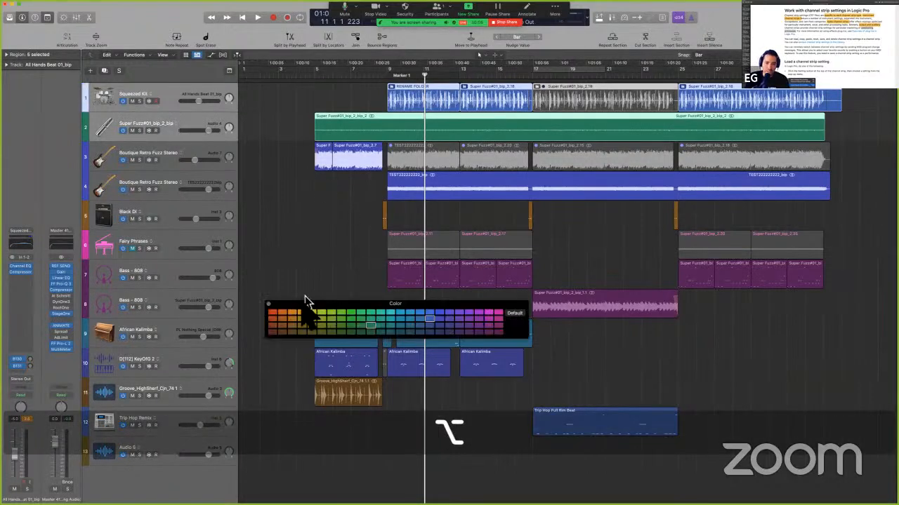
{"action": "left_click", "coordinate": [271, 310]}
{"action": "left_click", "coordinate": [268, 304]}
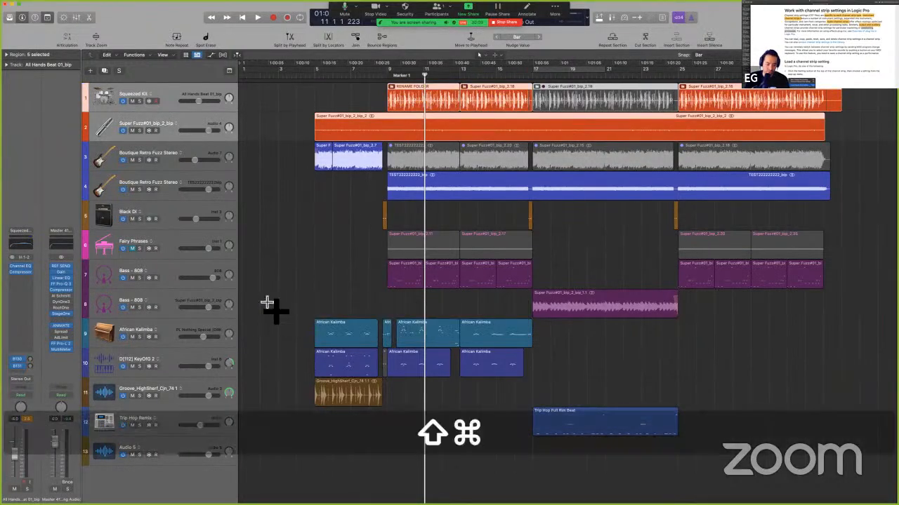
Step: Try to create a track stack from the Squeezed Kit and Super Fuzz#01_bip_2_bip tracks
{"action": "key", "text": "shift+d"}
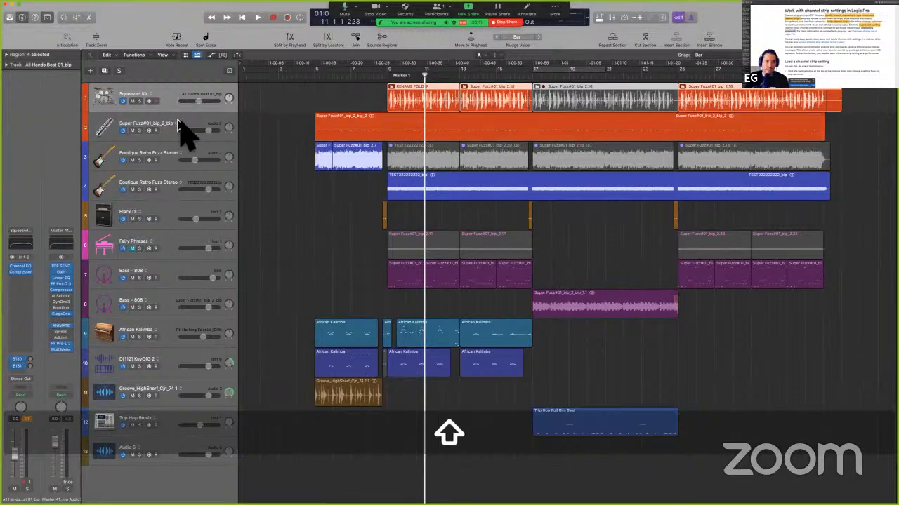
{"action": "key", "text": "shift+super+d"}
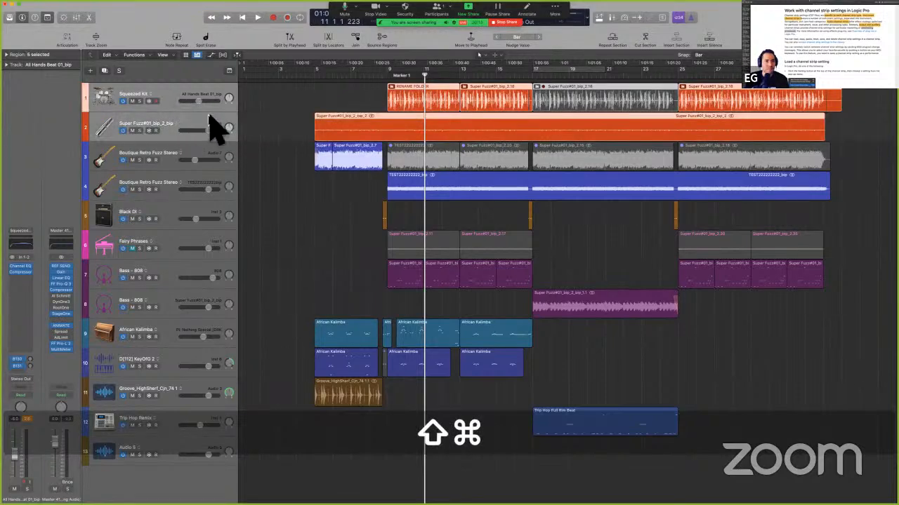
{"action": "left_click", "coordinate": [179, 98], "text": "shift+super"}
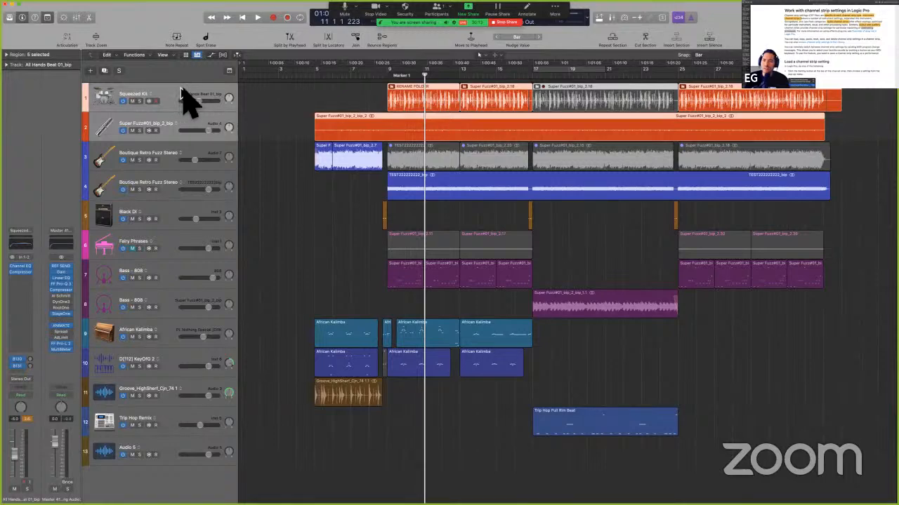
Step: Select all four regions on the Squeezed Kit track, and unpack and merge its folders
{"action": "left_click", "coordinate": [341, 100]}
{"action": "left_click", "coordinate": [413, 94]}
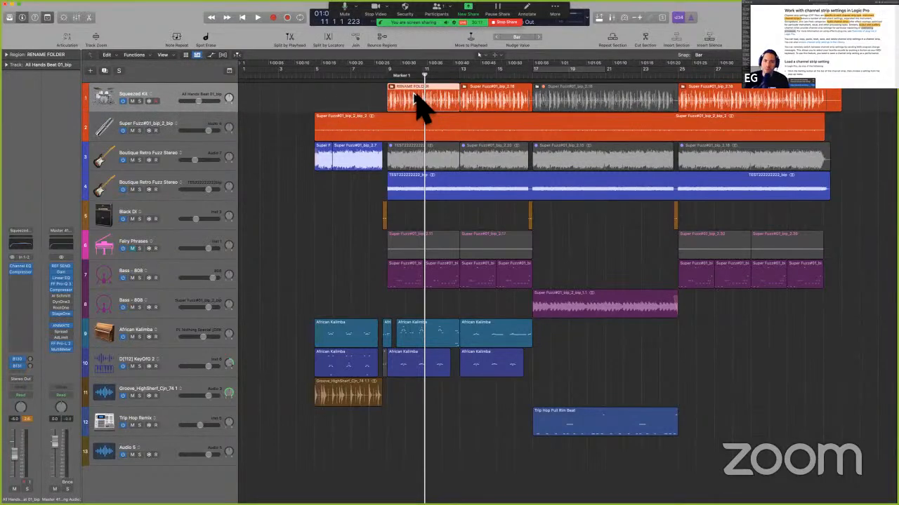
{"action": "left_click", "coordinate": [348, 94]}
{"action": "left_click_drag", "start_coordinate": [347, 93], "coordinate": [731, 99]}
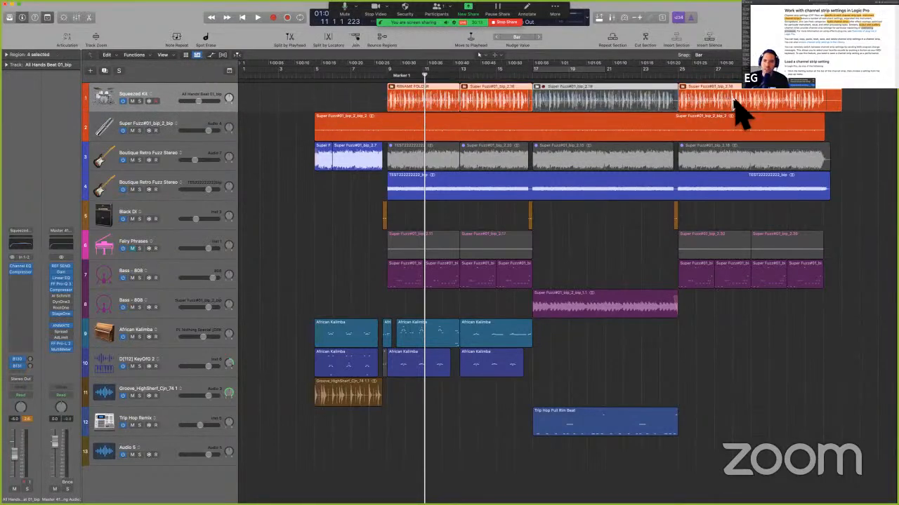
{"action": "left_click", "coordinate": [464, 87]}
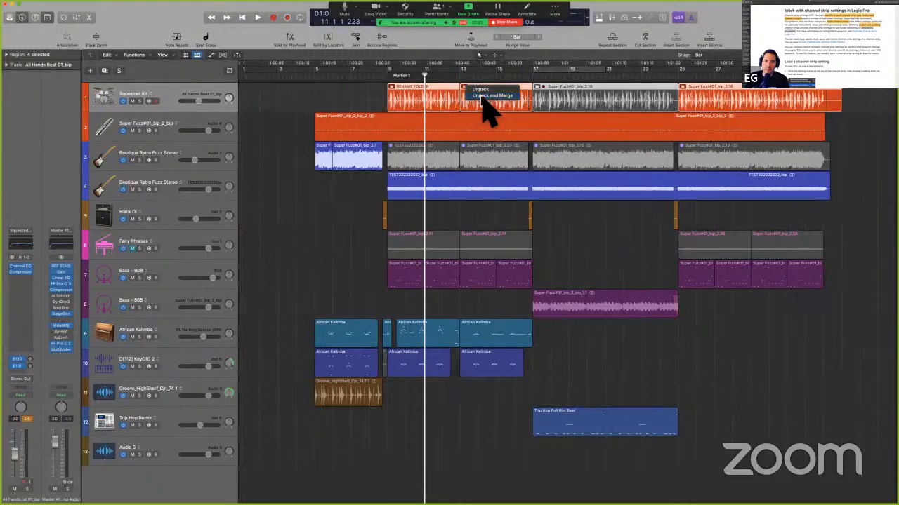
{"action": "left_click", "coordinate": [482, 97]}
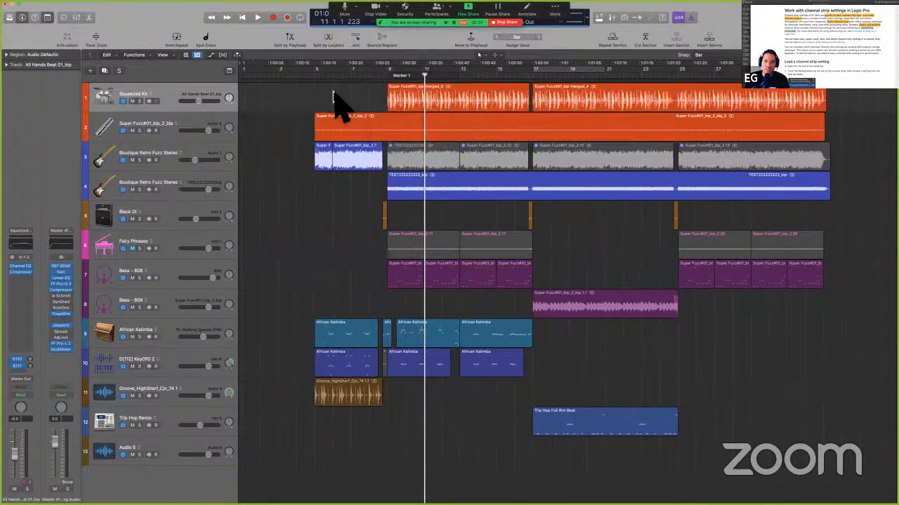
{"action": "left_click", "coordinate": [202, 132], "text": "shift"}
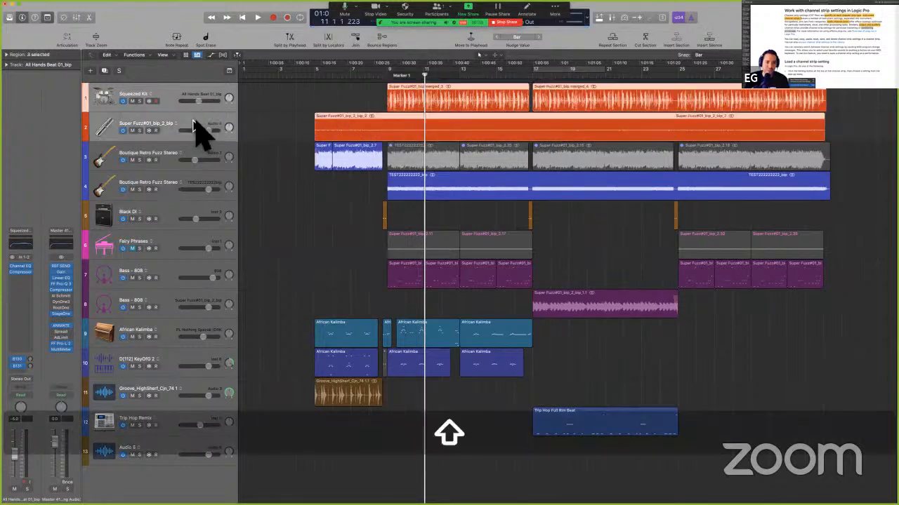
{"action": "key", "text": "super+shift+d"}
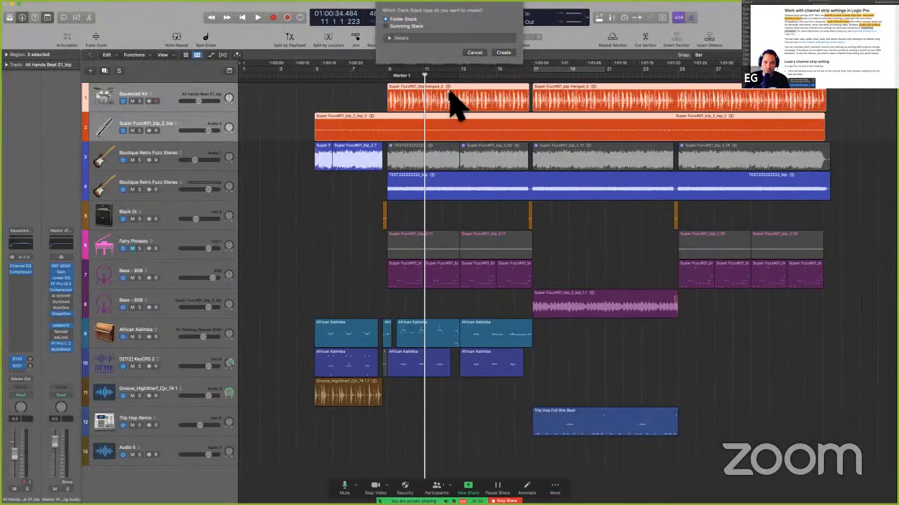
{"action": "left_click", "coordinate": [474, 53]}
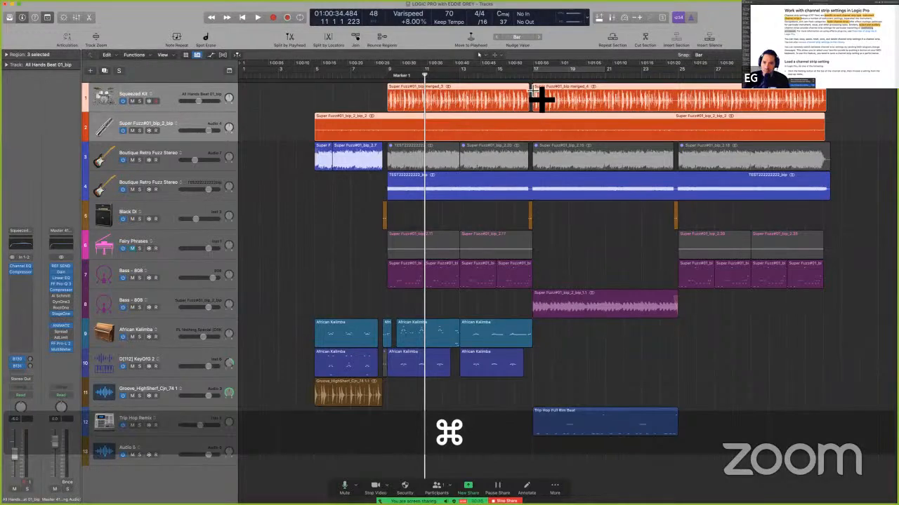
Step: Split the second merged Squeezed Kit region at bar 25 and mute the part between bars 17 and 25
{"action": "left_click_drag", "start_coordinate": [540, 96], "coordinate": [682, 110]}
{"action": "left_click", "coordinate": [688, 106]}
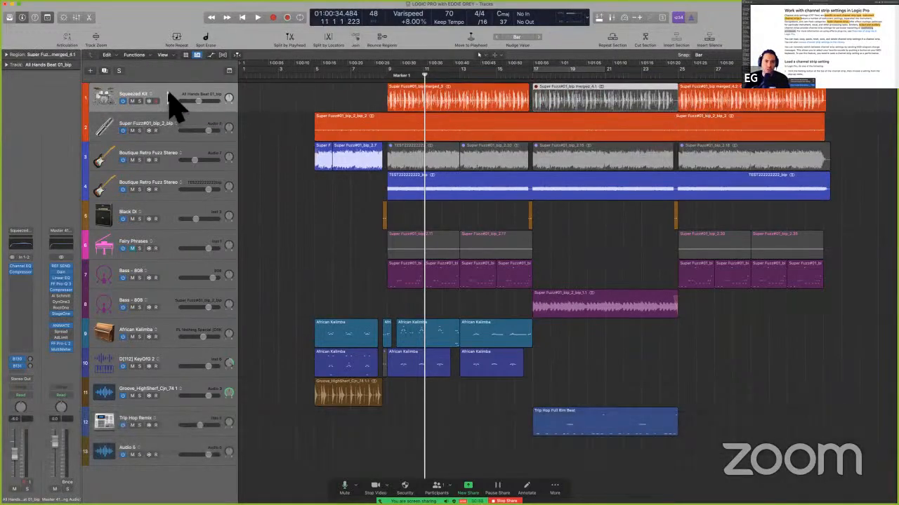
Step: Create a summing stack from the Squeezed Kit and Super Fuzz#01_bip_2_bip tracks and select the stack's main track
{"action": "left_click", "coordinate": [175, 130], "text": "shift"}
{"action": "key", "text": "shift+super+d"}
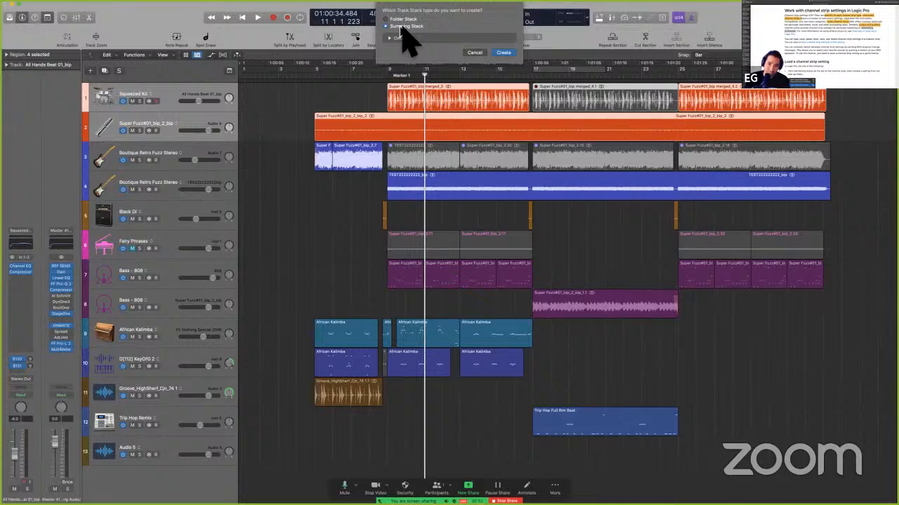
{"action": "key", "text": "Return"}
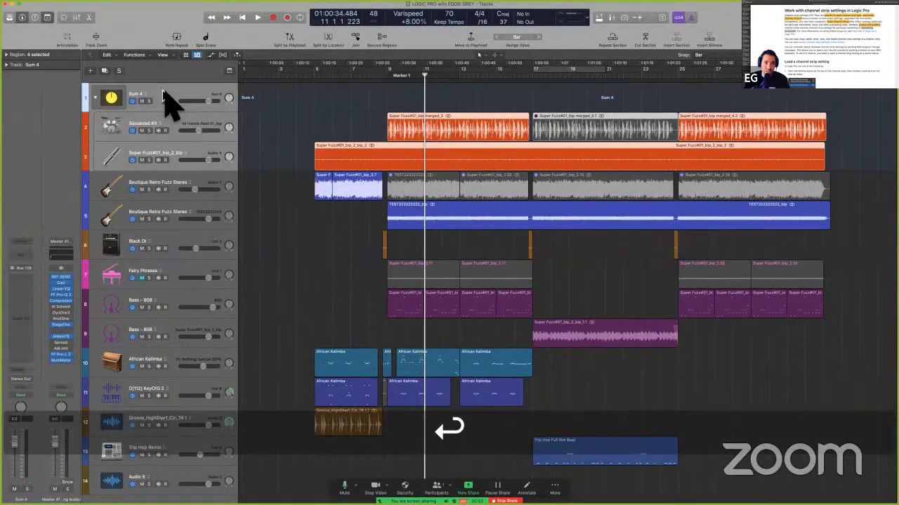
{"action": "left_click", "coordinate": [163, 92]}
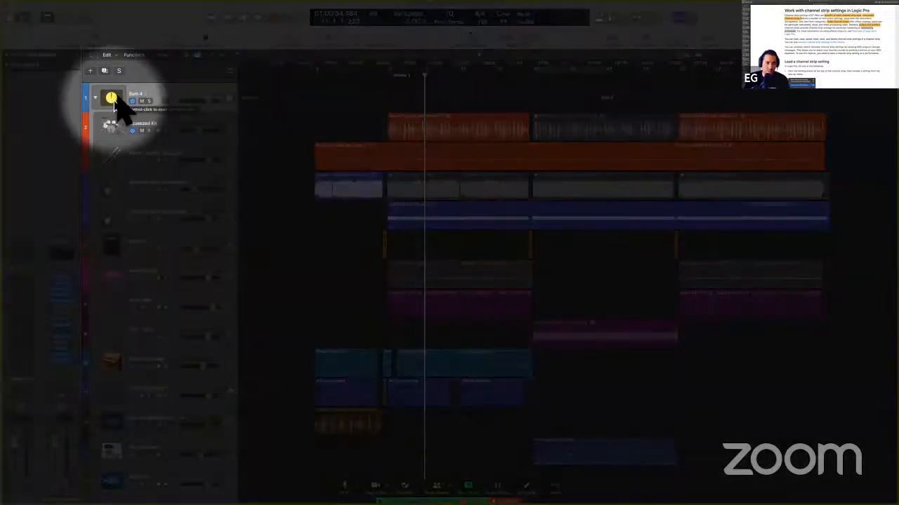
Step: Show the Mixer and select the four auxiliary channel strips, from the first reverb aux through the Sum 4 strip
{"action": "key", "text": "ctrl+alt+super+m"}
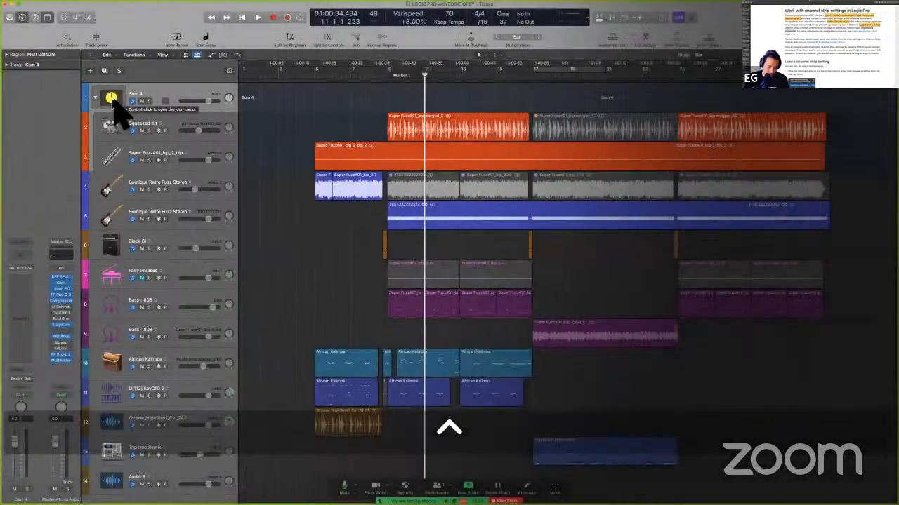
{"action": "key", "text": "x"}
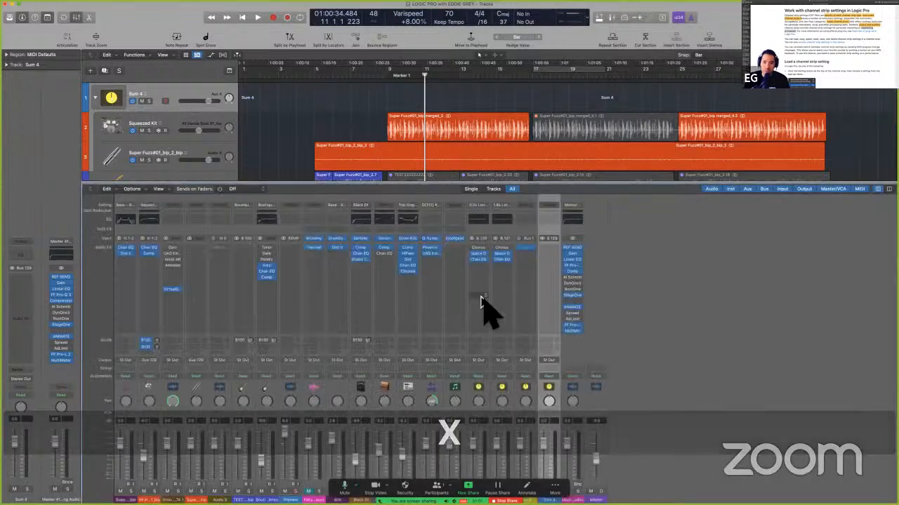
{"action": "left_click", "coordinate": [484, 396]}
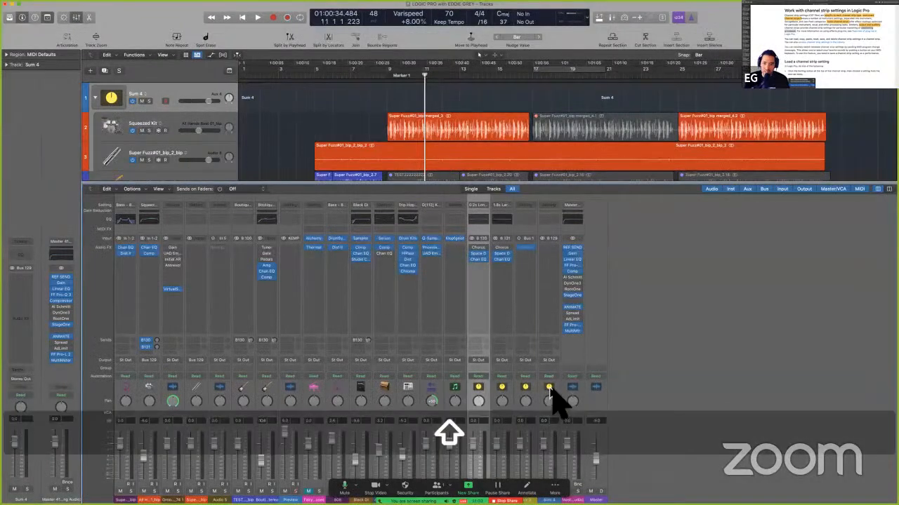
{"action": "left_click", "coordinate": [548, 392], "text": "shift"}
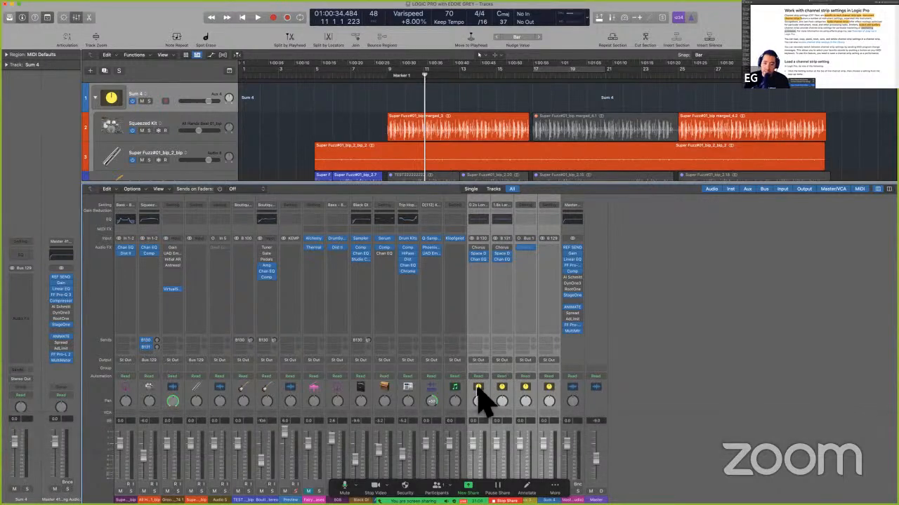
Step: Add a send to Bus 18 on the Audio 5 channel strip to create a new aux, and close the Mixer
{"action": "left_click", "coordinate": [226, 343]}
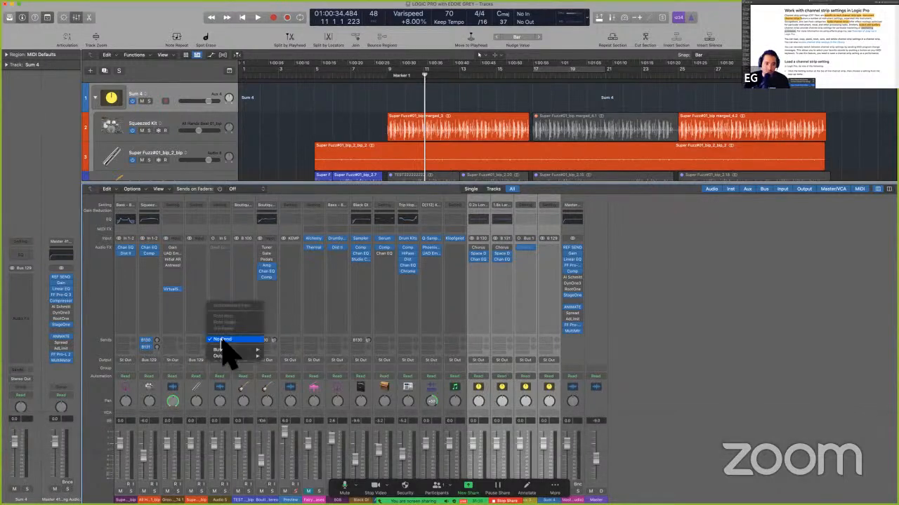
{"action": "mouse_move", "coordinate": [225, 349]}
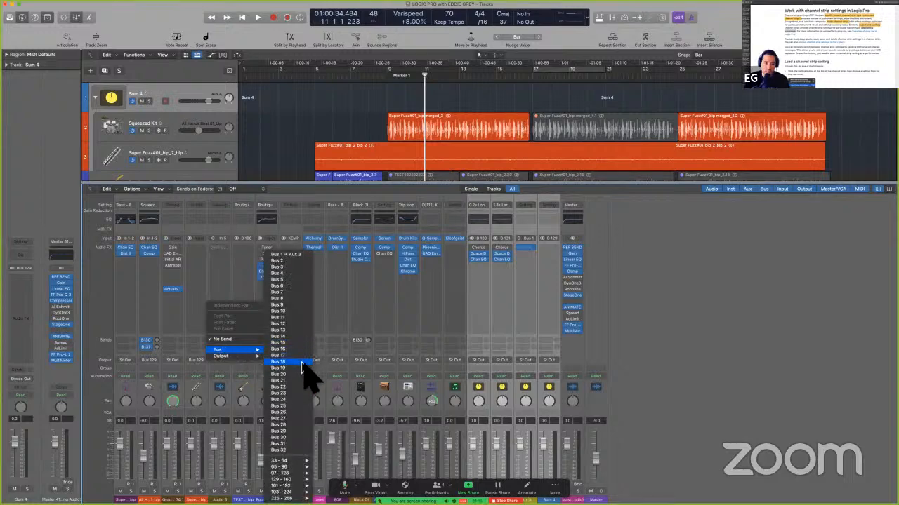
{"action": "left_click", "coordinate": [301, 363]}
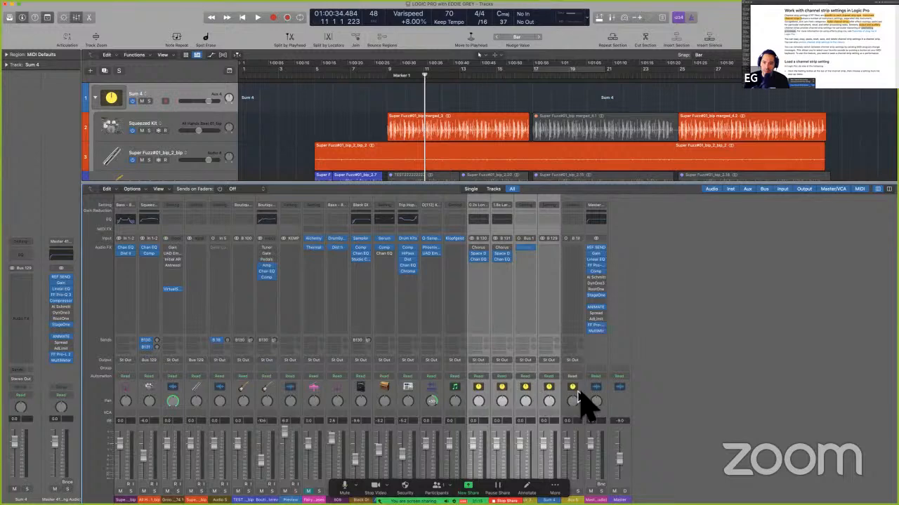
{"action": "left_click", "coordinate": [577, 397]}
{"action": "key", "text": "x"}
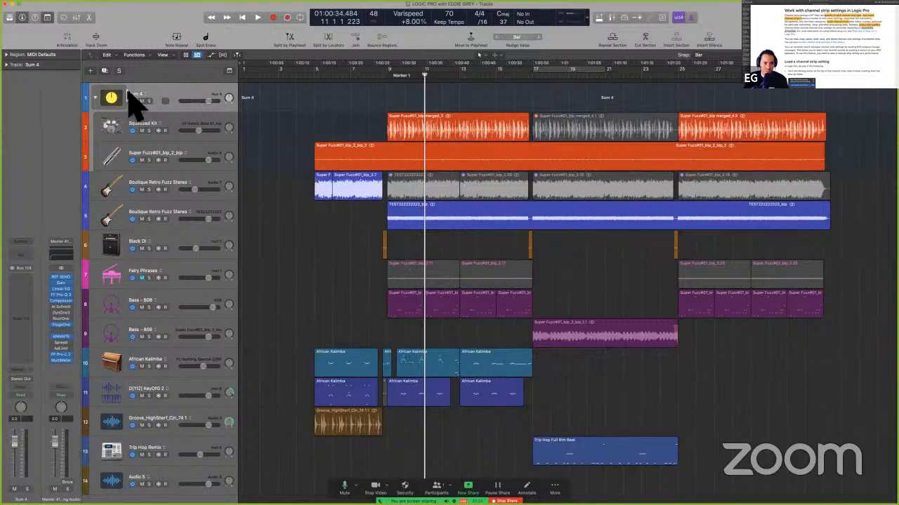
Step: Load the Chamber Kit setting from the legacy Logic Drum Group Kit settings onto the Sum 4 channel strip
{"action": "left_click", "coordinate": [20, 242]}
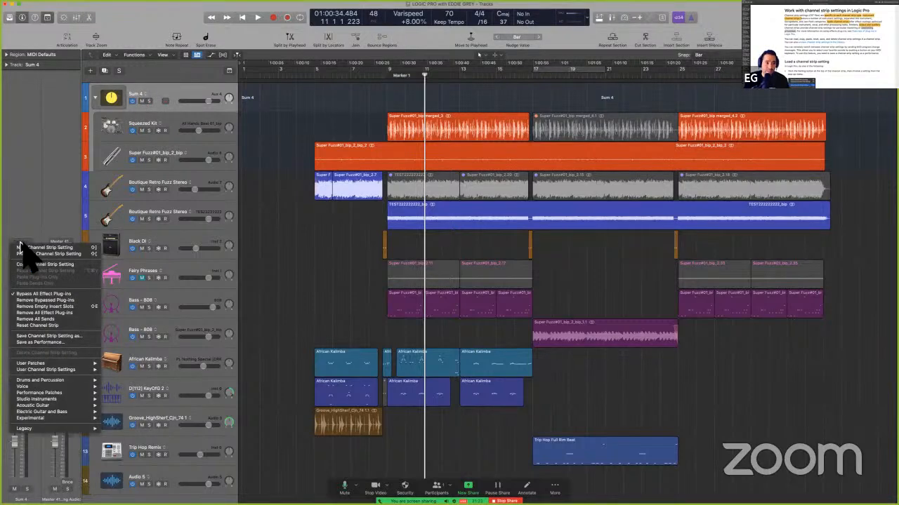
{"action": "mouse_move", "coordinate": [49, 370]}
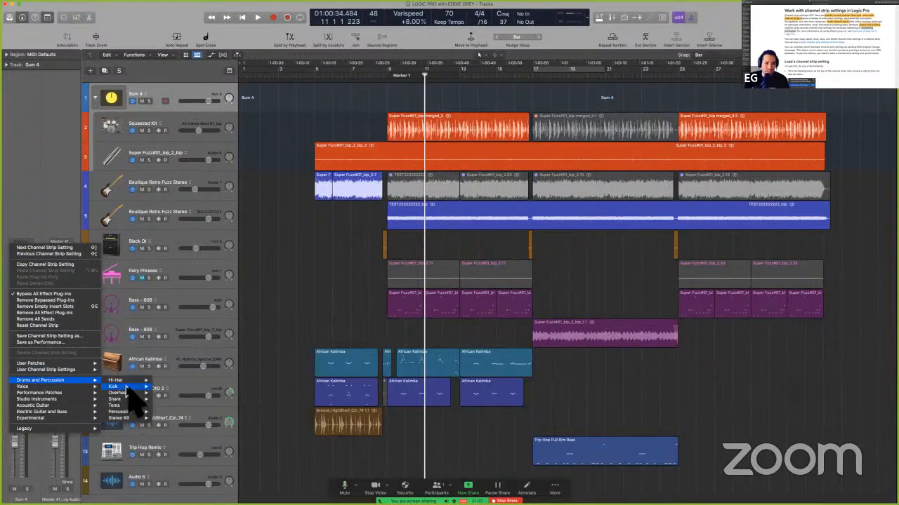
{"action": "mouse_move", "coordinate": [127, 383]}
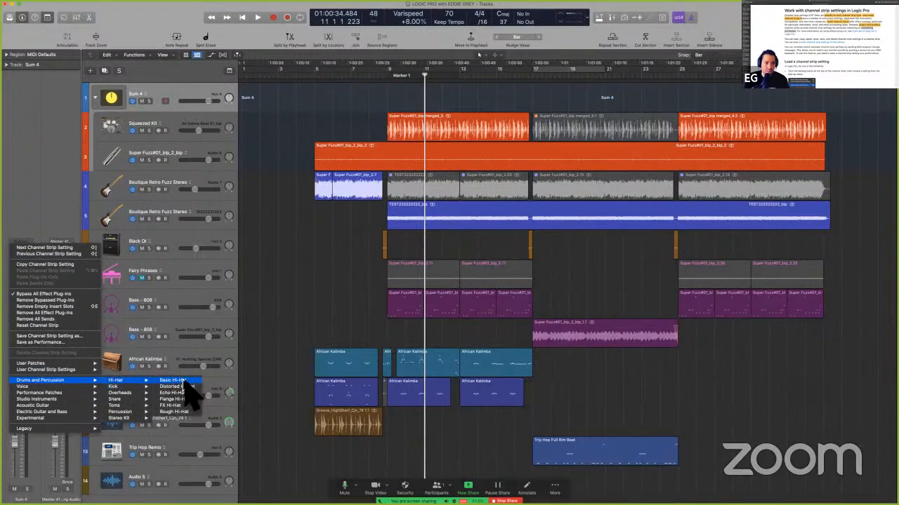
{"action": "mouse_move", "coordinate": [39, 430]}
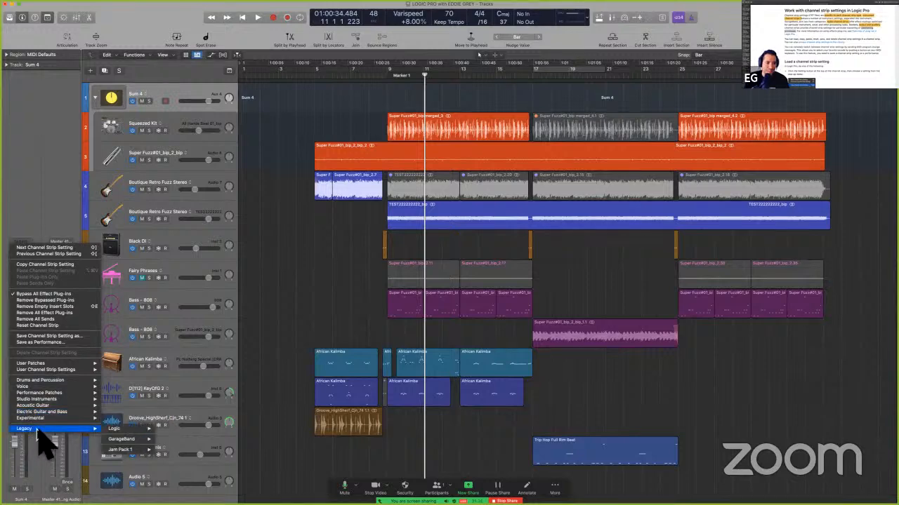
{"action": "mouse_move", "coordinate": [151, 430]}
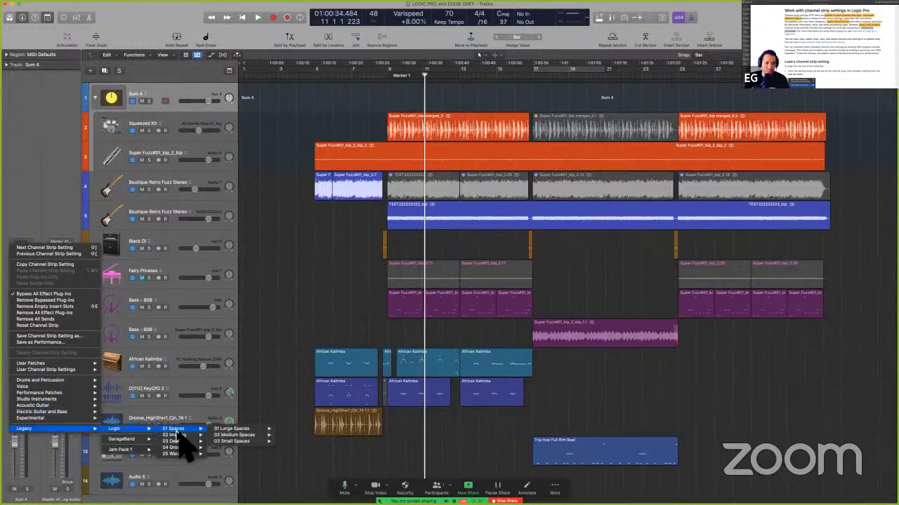
{"action": "mouse_move", "coordinate": [226, 430]}
{"action": "mouse_move", "coordinate": [288, 429]}
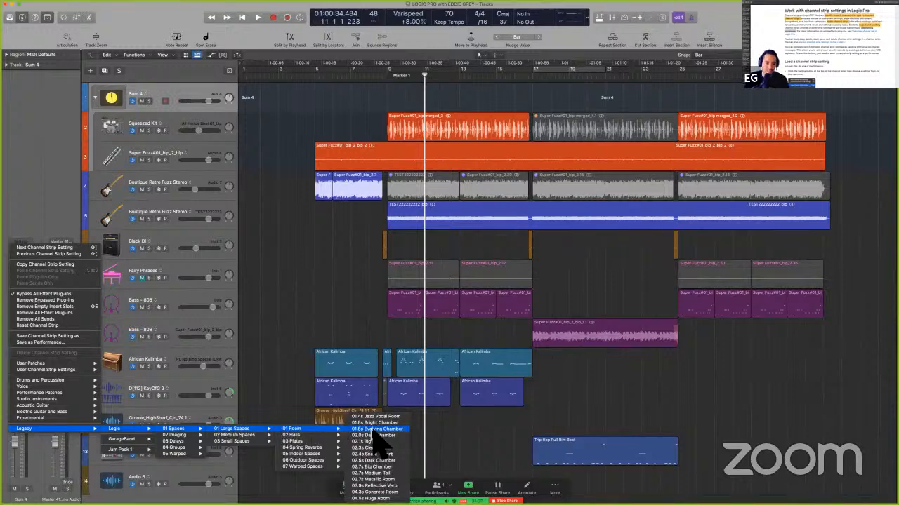
{"action": "mouse_move", "coordinate": [176, 448]}
{"action": "mouse_move", "coordinate": [246, 448]}
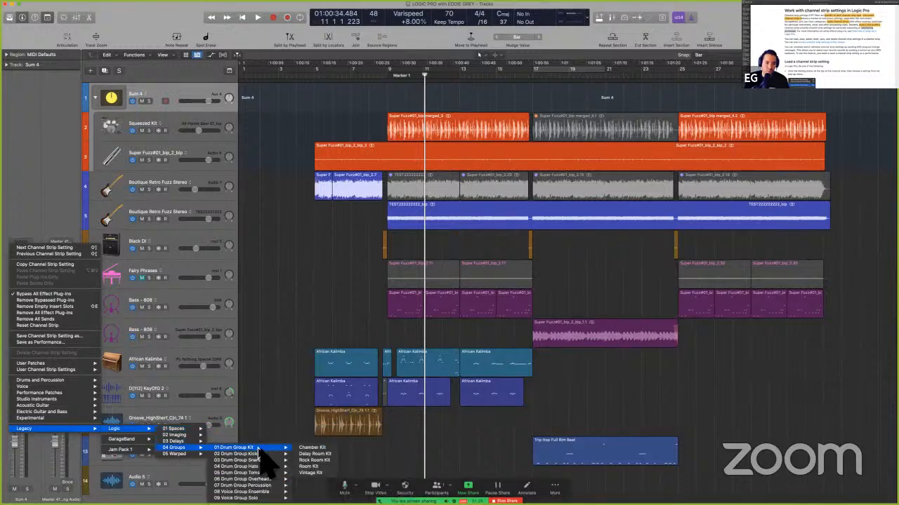
{"action": "left_click", "coordinate": [312, 448]}
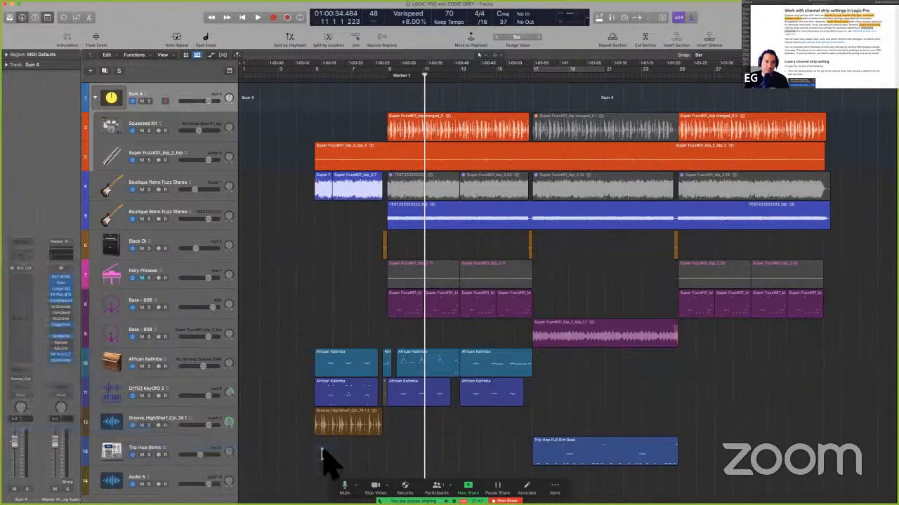
Step: Solo the Chamber Kit stack and listen to its playback from bar 9
{"action": "left_click", "coordinate": [212, 134]}
{"action": "left_click", "coordinate": [208, 149], "text": "shift"}
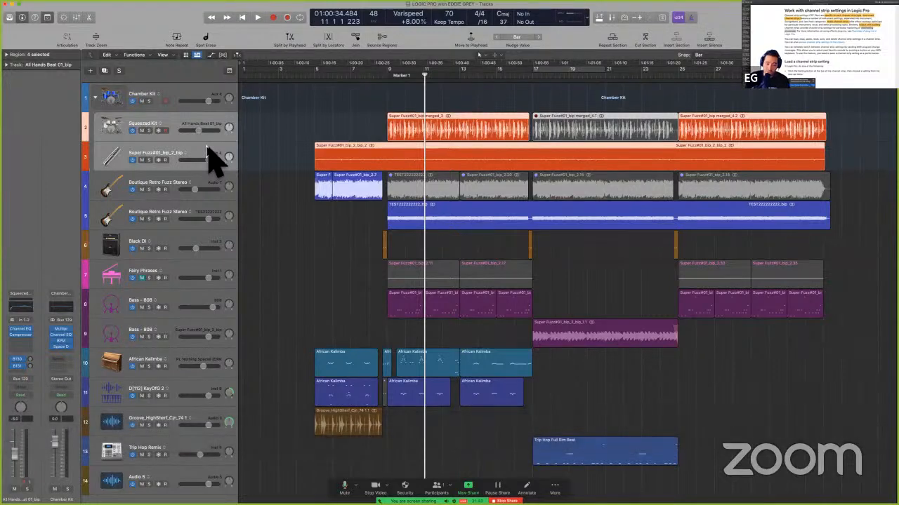
{"action": "left_click", "coordinate": [155, 90]}
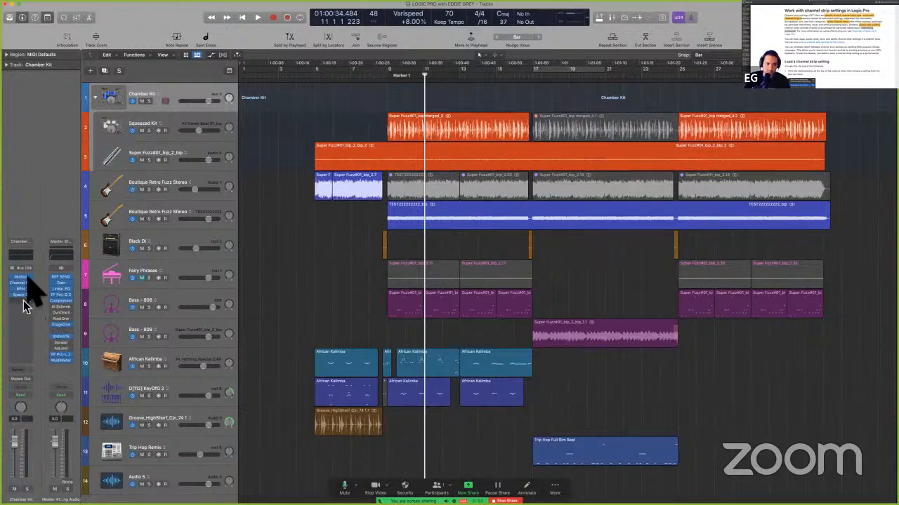
{"action": "left_click", "coordinate": [148, 101]}
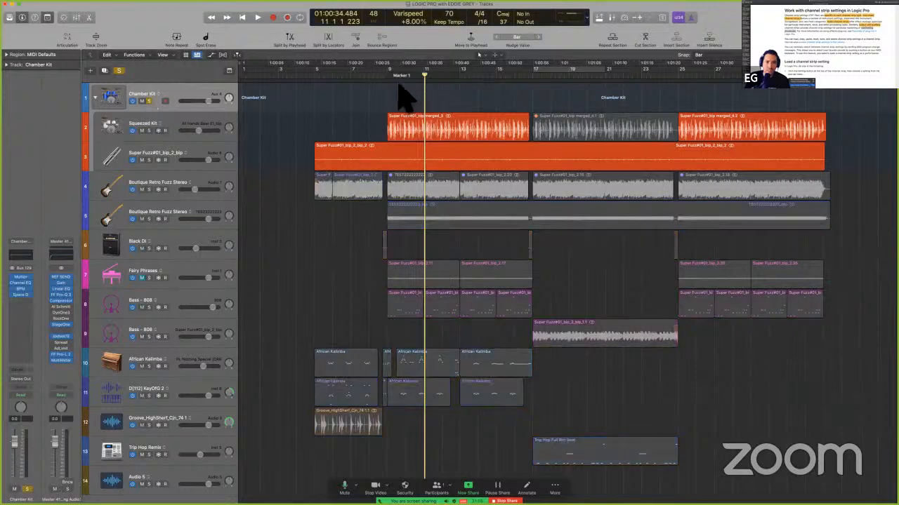
{"action": "left_click", "coordinate": [386, 75]}
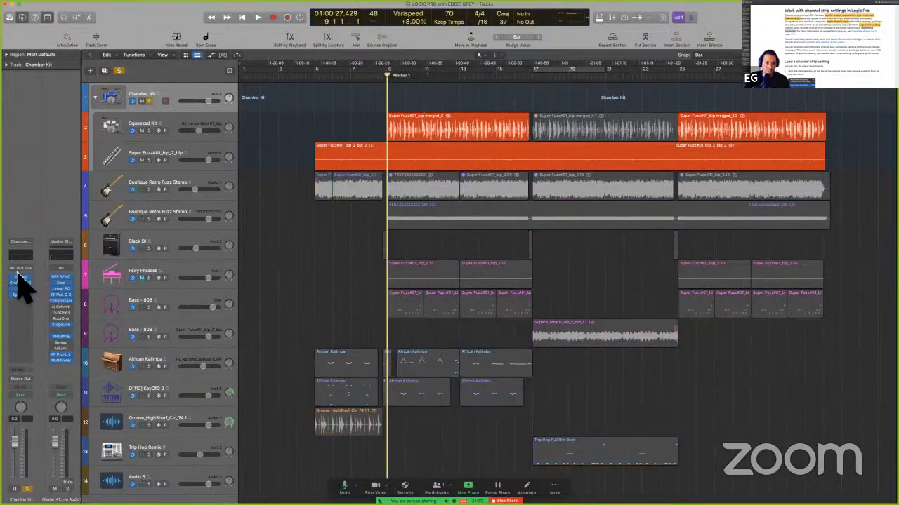
{"action": "key", "text": "space"}
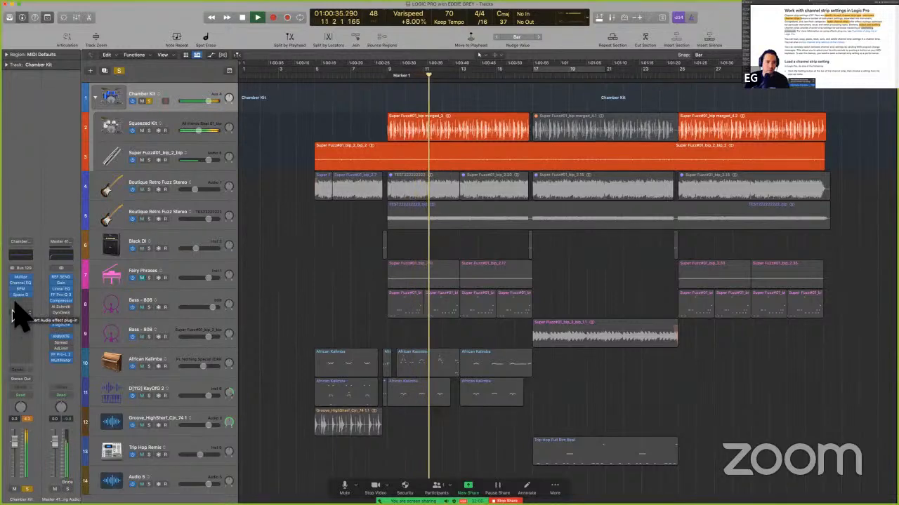
{"action": "key", "text": "space"}
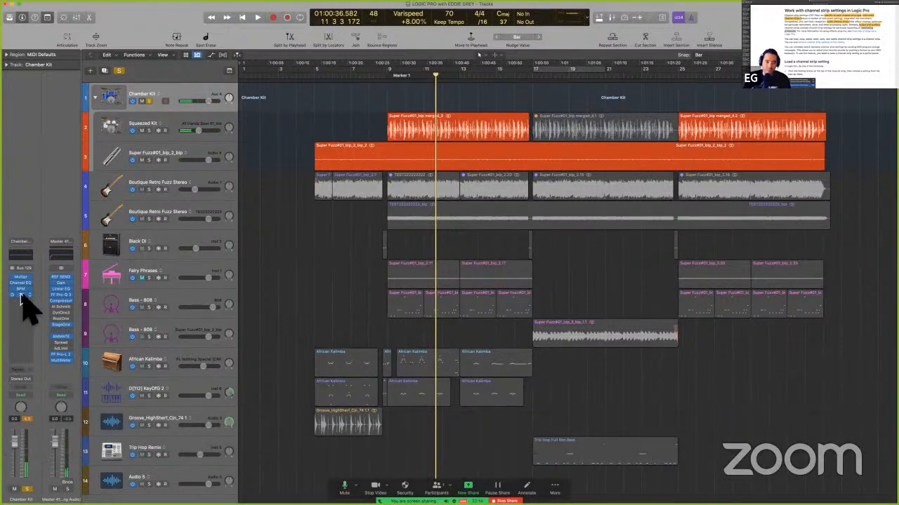
Step: Lower Space Designer's Wet level to -37.0 dB on the Chamber Kit strip while playing, and turn off the stack's solo
{"action": "left_click", "coordinate": [21, 295]}
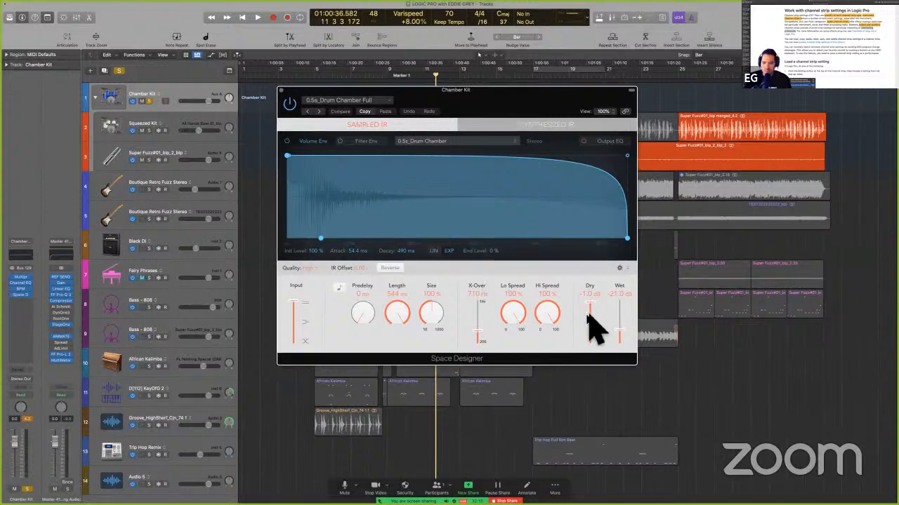
{"action": "left_click", "coordinate": [620, 340]}
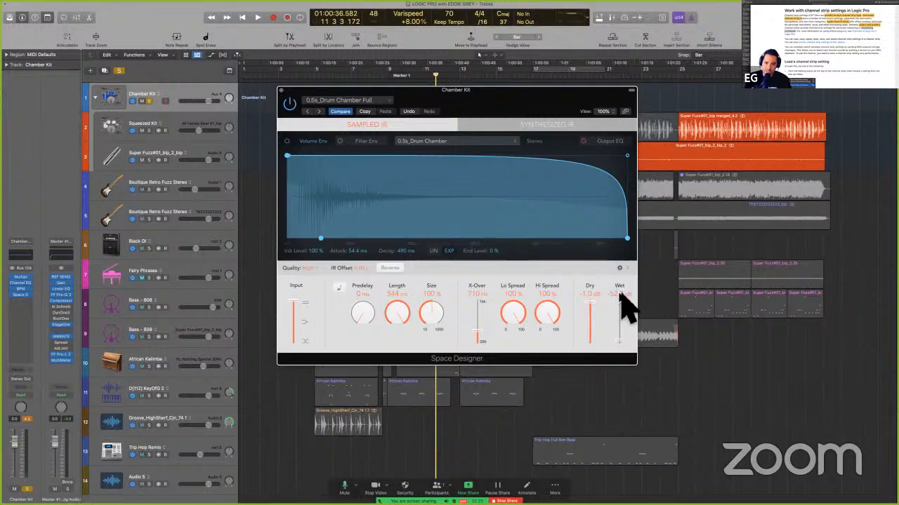
{"action": "key", "text": "space"}
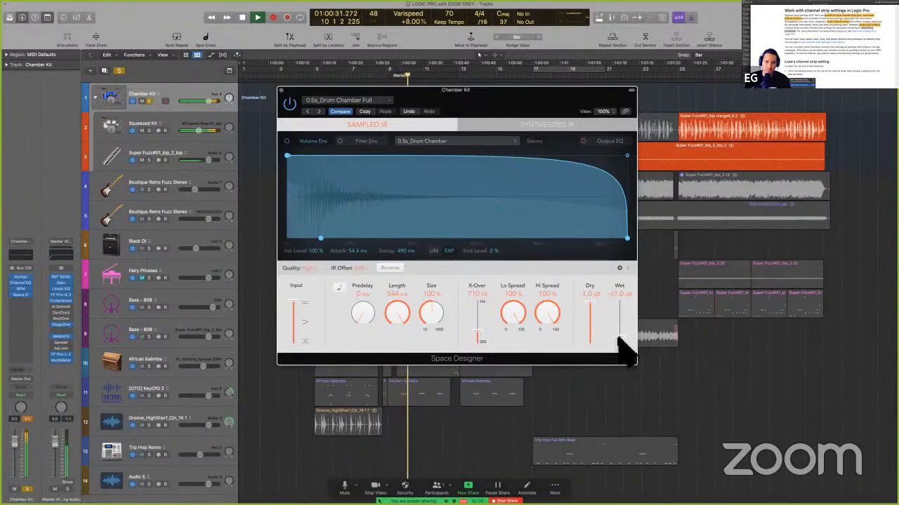
{"action": "left_click", "coordinate": [281, 89]}
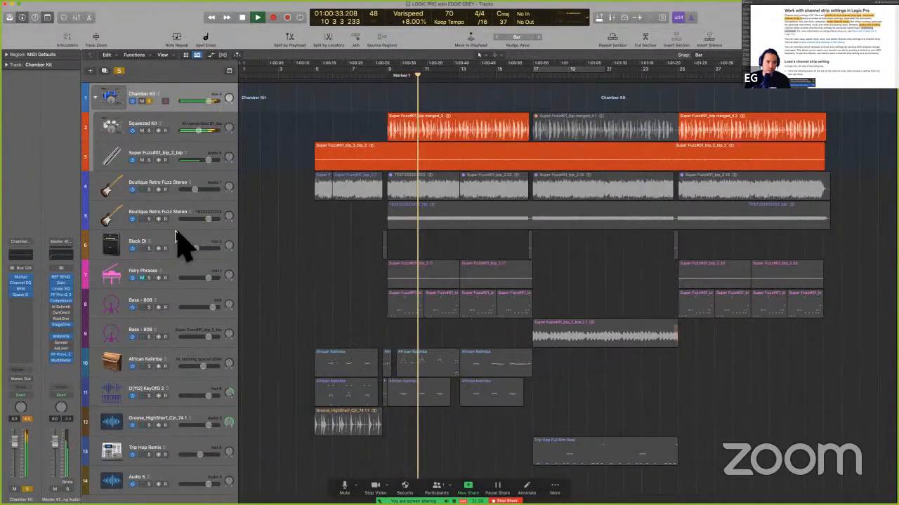
{"action": "key", "text": "space"}
{"action": "left_click", "coordinate": [149, 101]}
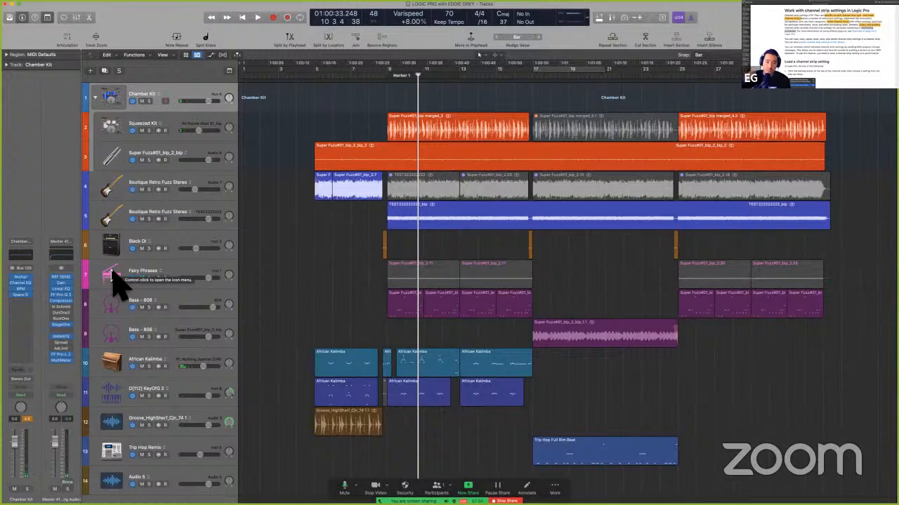
Step: Audition the Super Fuzz#01_bip_2_bip track in solo briefly, and reselect the Chamber Kit stack's main track
{"action": "left_click_drag", "start_coordinate": [312, 120], "coordinate": [783, 130]}
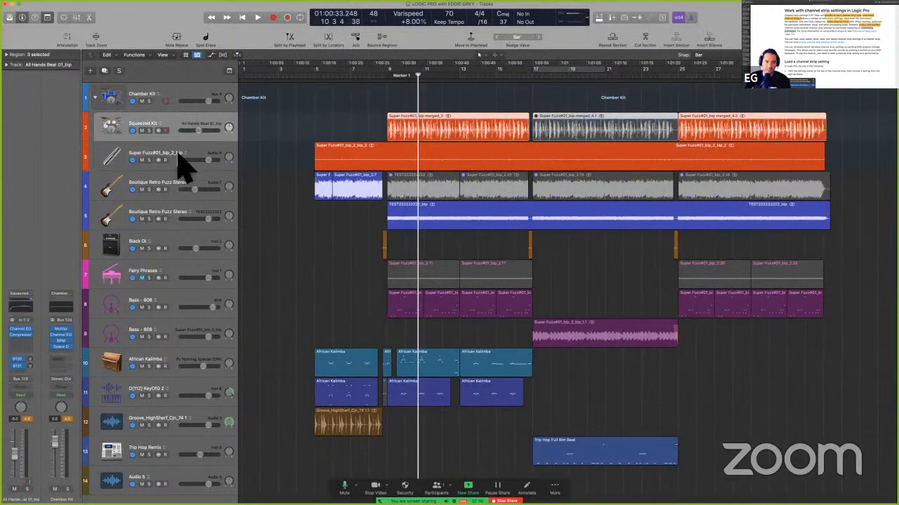
{"action": "left_click", "coordinate": [157, 144]}
{"action": "left_click", "coordinate": [149, 160]}
{"action": "key", "text": "space"}
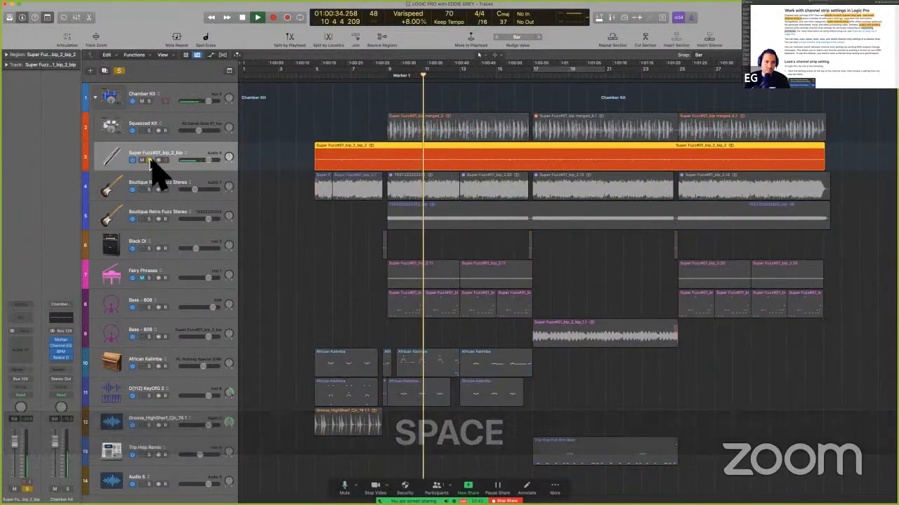
{"action": "left_click", "coordinate": [149, 160]}
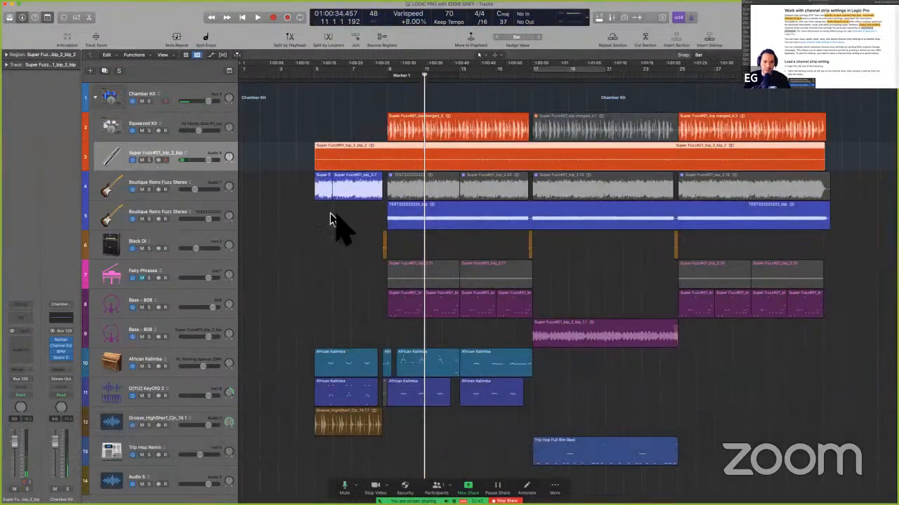
{"action": "left_click", "coordinate": [178, 187]}
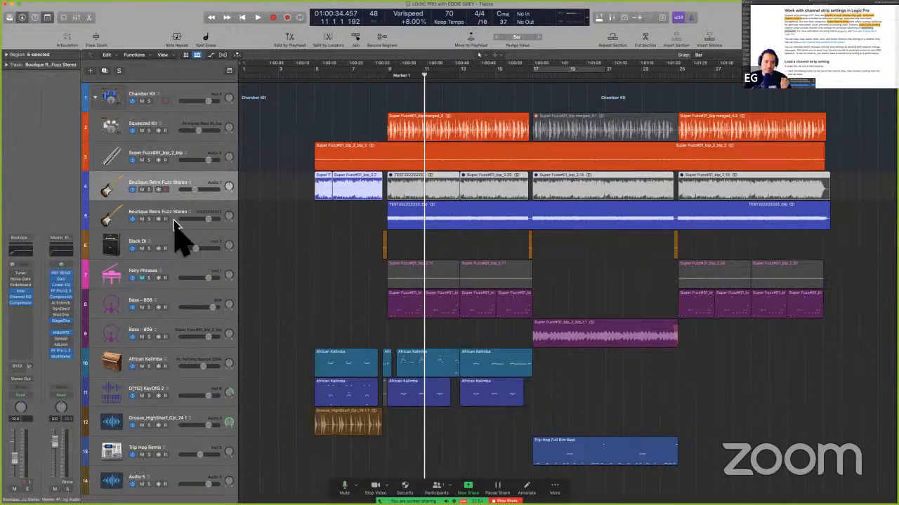
{"action": "left_click", "coordinate": [177, 97]}
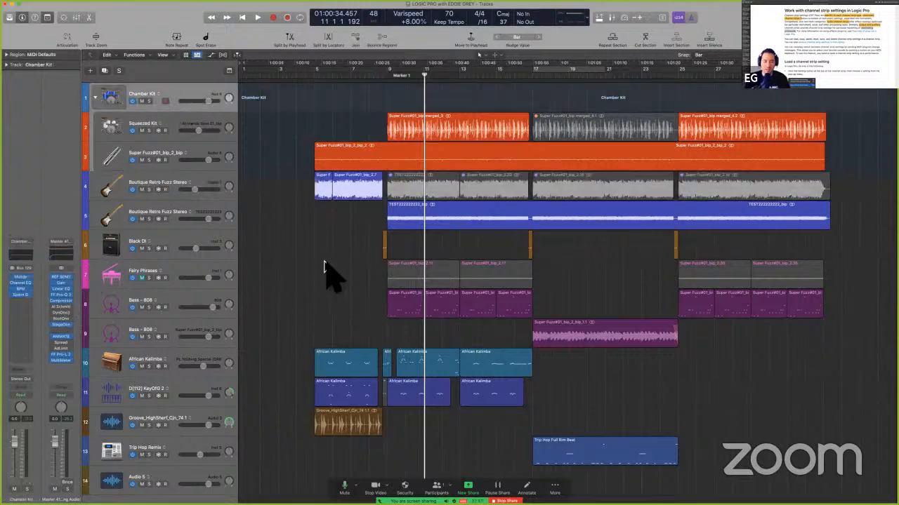
Step: Switch to the Logic Pro User Guide PDF and share Desktop 2 in the Zoom meeting
{"action": "key", "text": "ctrl+Left"}
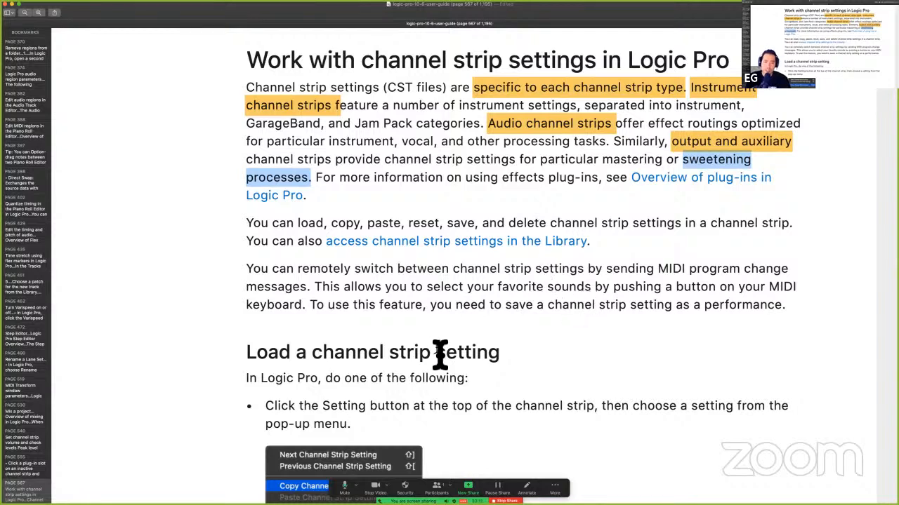
{"action": "left_click", "coordinate": [286, 268]}
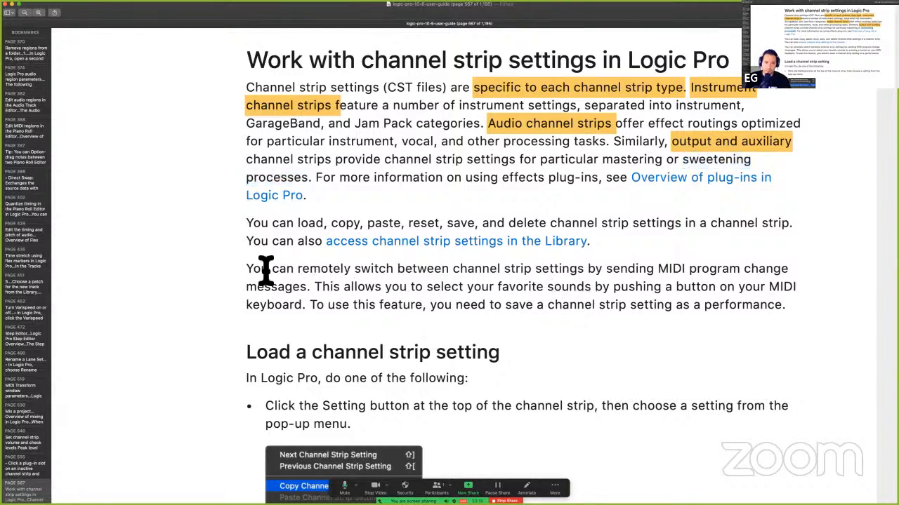
{"action": "scroll", "coordinate": [314, 281], "scroll_direction": "down", "scroll_amount": 3}
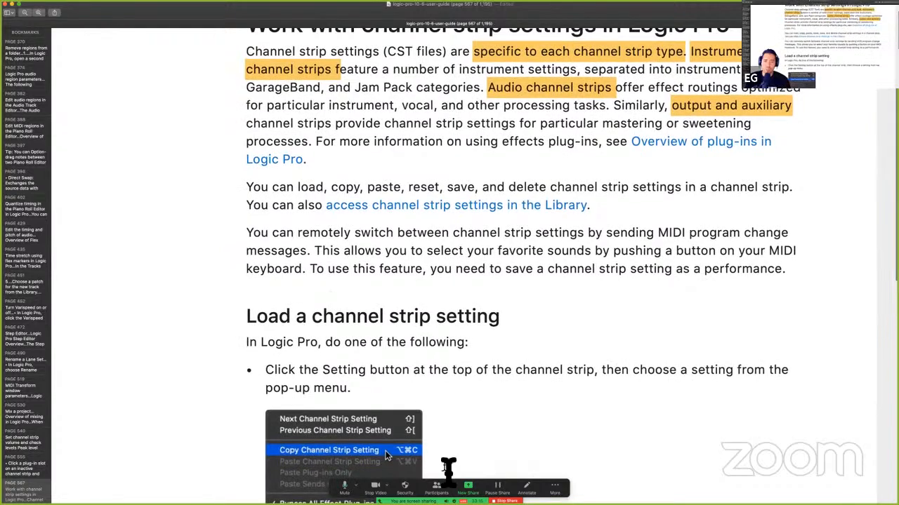
{"action": "left_click", "coordinate": [468, 488]}
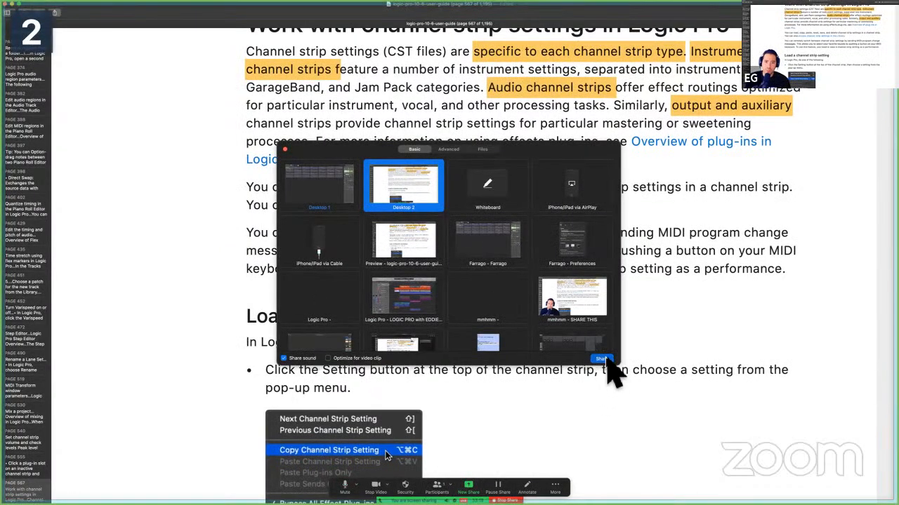
{"action": "left_click", "coordinate": [603, 359]}
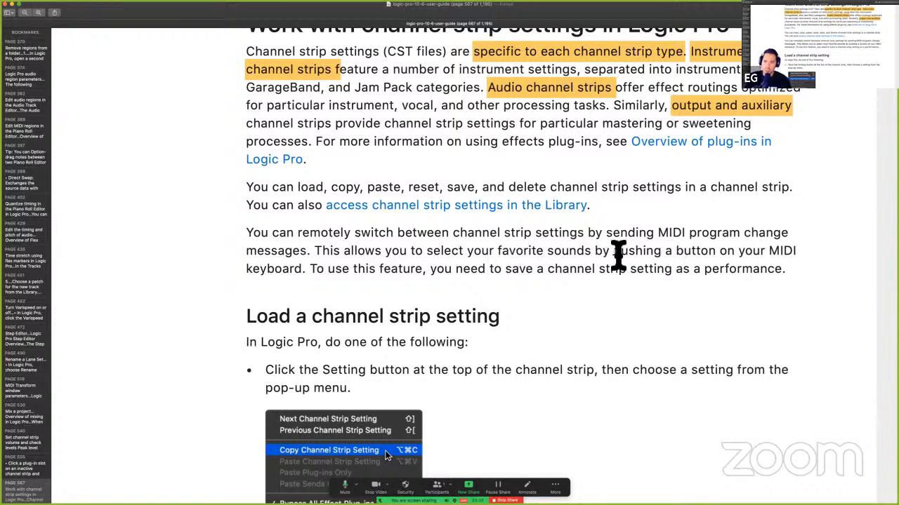
Step: Select the paragraph about remotely switching channel strip settings with MIDI program change messages
{"action": "left_click_drag", "start_coordinate": [616, 255], "coordinate": [796, 255]}
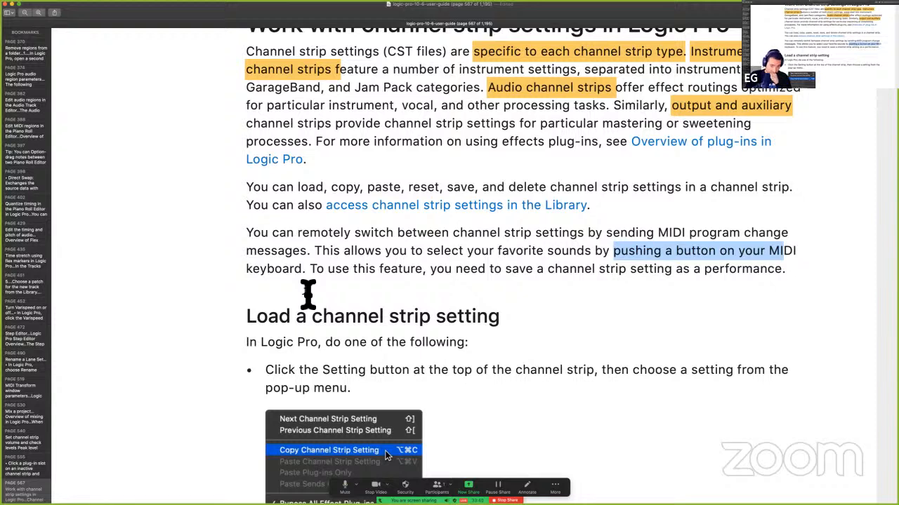
{"action": "left_click_drag", "start_coordinate": [246, 234], "coordinate": [790, 281]}
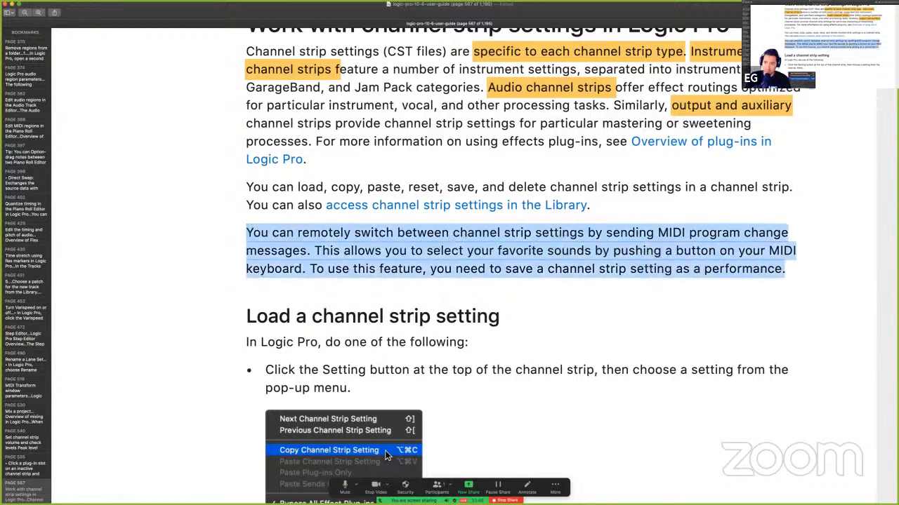
Step: Highlight the selected paragraph on remote MIDI switching in the guide, and switch to the Logic Pro project
{"action": "left_click", "coordinate": [764, 13]}
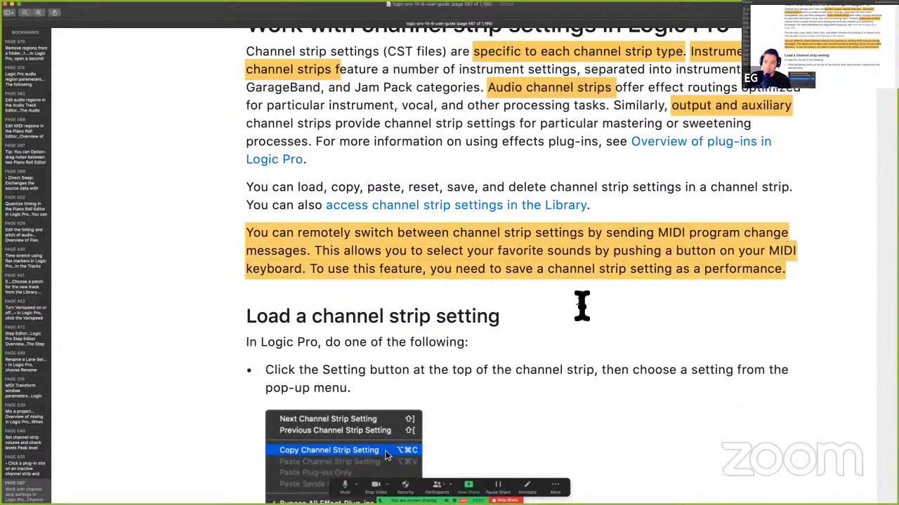
{"action": "scroll", "coordinate": [384, 273], "scroll_direction": "down", "scroll_amount": 3}
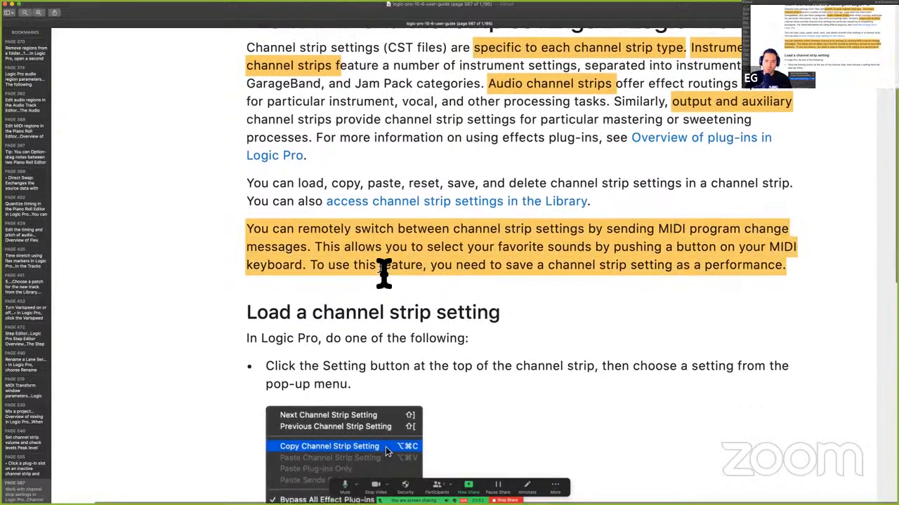
{"action": "key", "text": "ctrl+Right"}
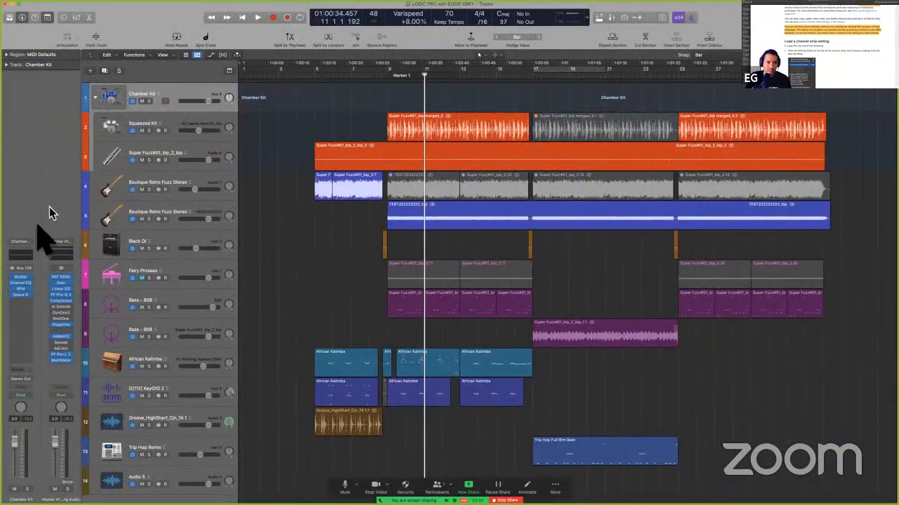
Step: Check the Chamber Kit strip's setting commands, switch it to the next channel strip setting, and return to the previous one
{"action": "left_click", "coordinate": [25, 250]}
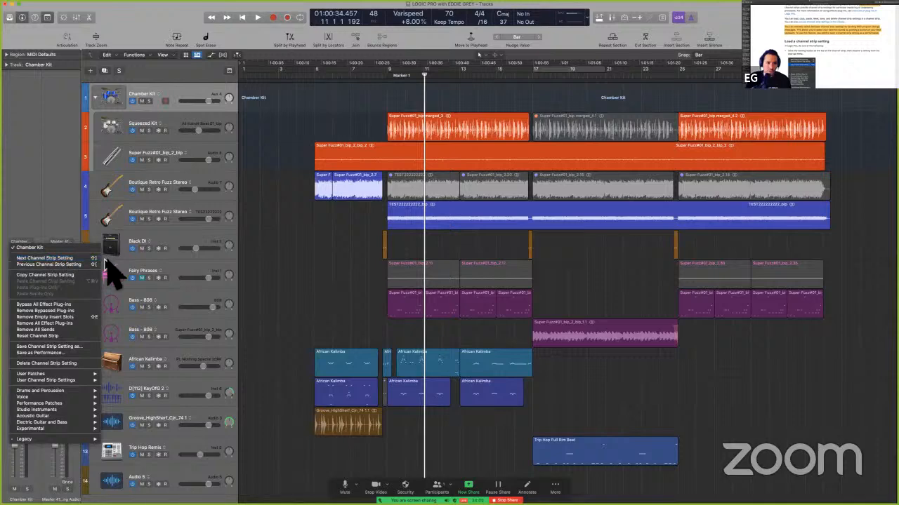
{"action": "left_click", "coordinate": [184, 111]}
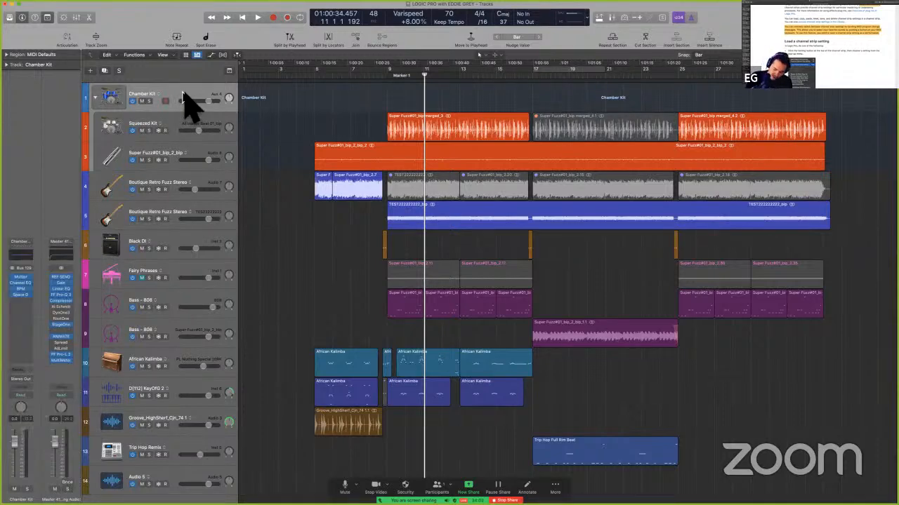
{"action": "key", "text": "shift"}
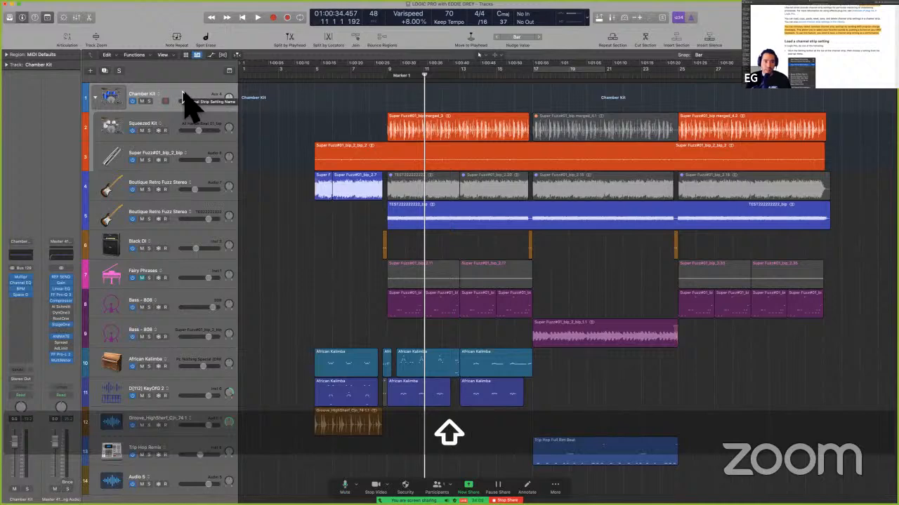
{"action": "left_click", "coordinate": [183, 95]}
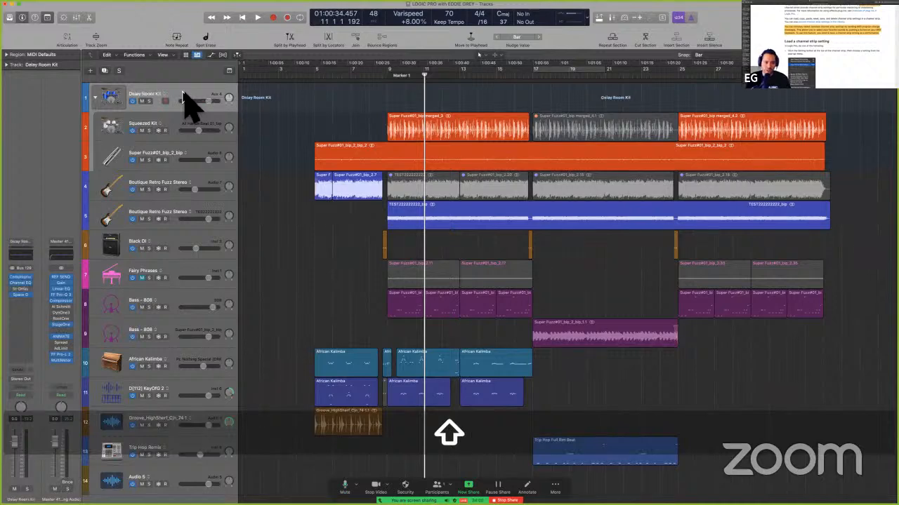
{"action": "left_click", "coordinate": [183, 95]}
{"action": "key", "text": "shift+]"}
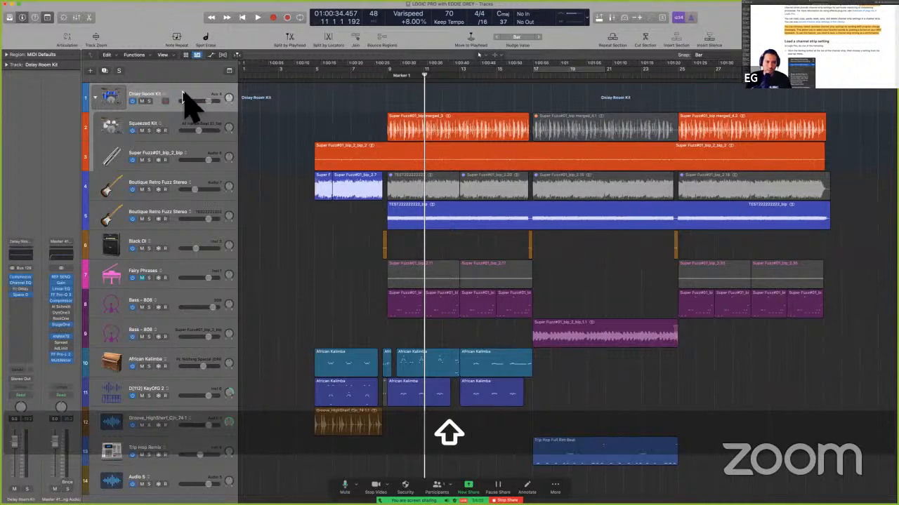
{"action": "key", "text": "shift+["}
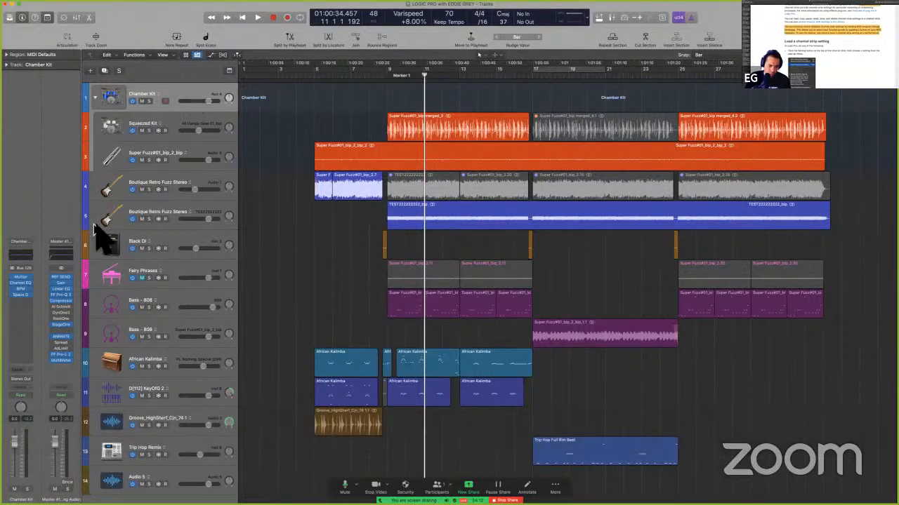
Step: Show the Library for the Chamber Kit stack and go up through its folders to the top-level categories
{"action": "key", "text": "y"}
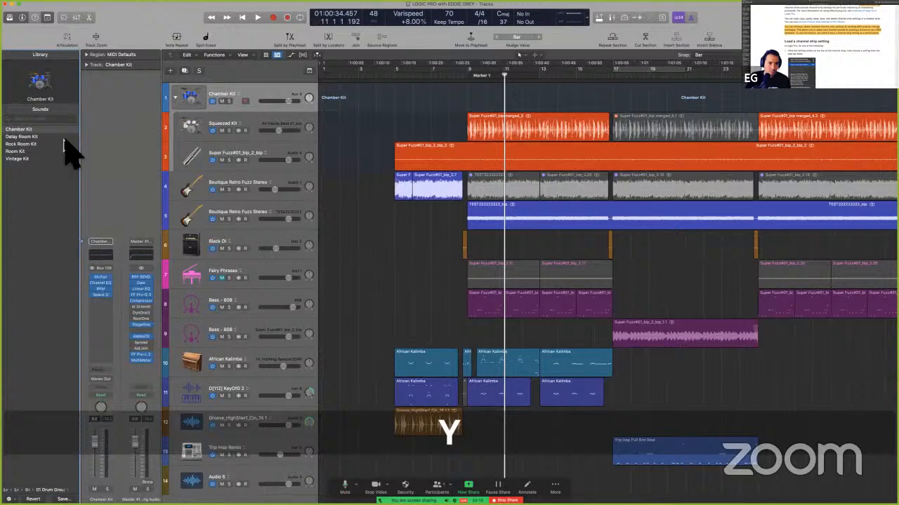
{"action": "left_click", "coordinate": [33, 491]}
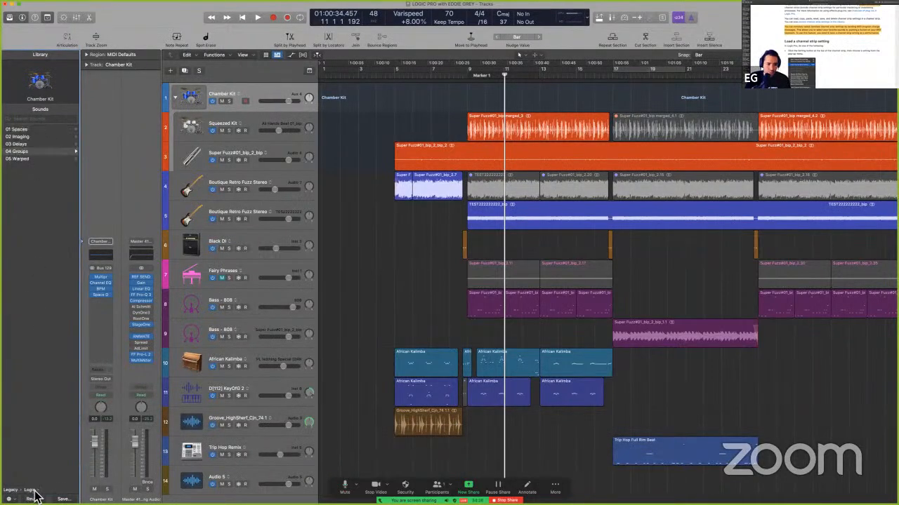
{"action": "left_click", "coordinate": [32, 492]}
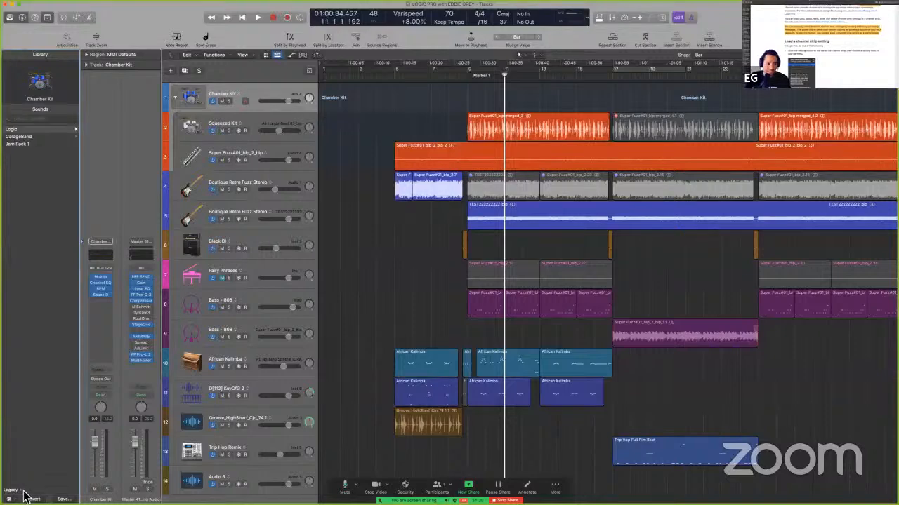
{"action": "left_click", "coordinate": [12, 491]}
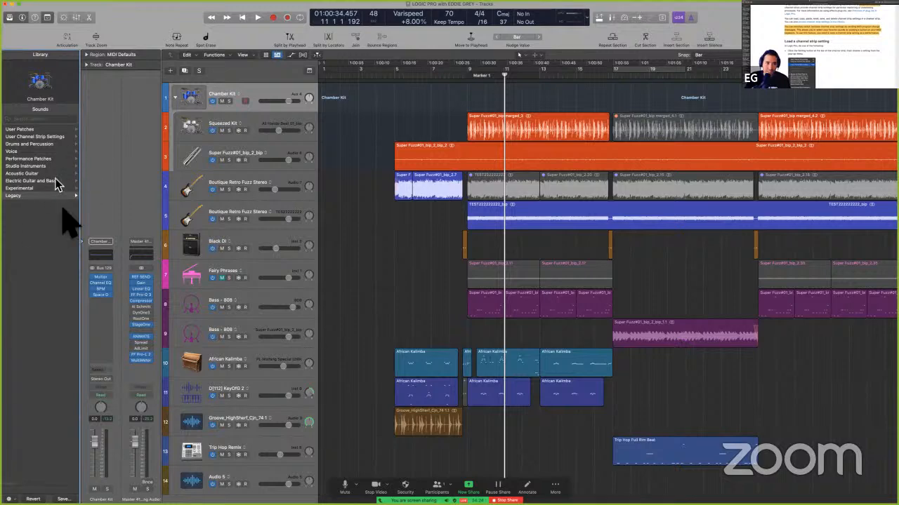
Step: Load the Basic Hi-Hat channel strip setting from Drums and Percussion's Hi-Hat folder onto the Chamber Kit strip
{"action": "left_click", "coordinate": [100, 242]}
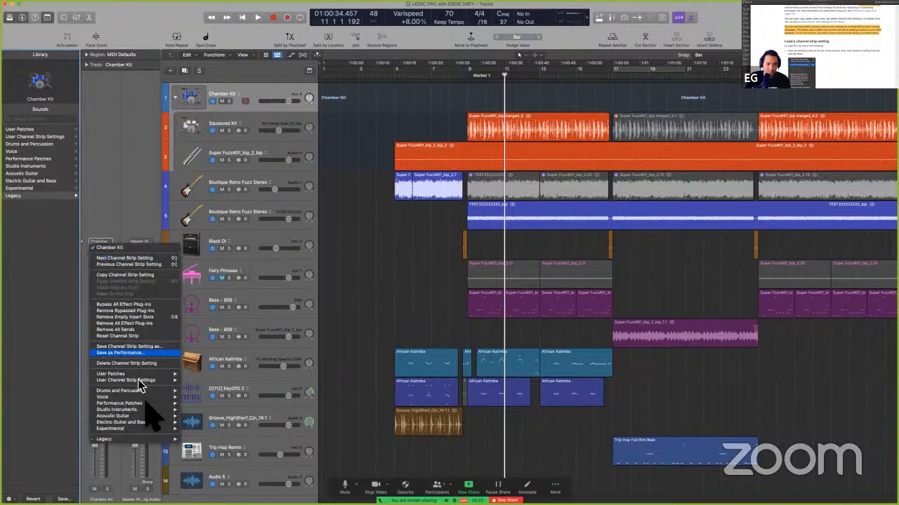
{"action": "mouse_move", "coordinate": [144, 439]}
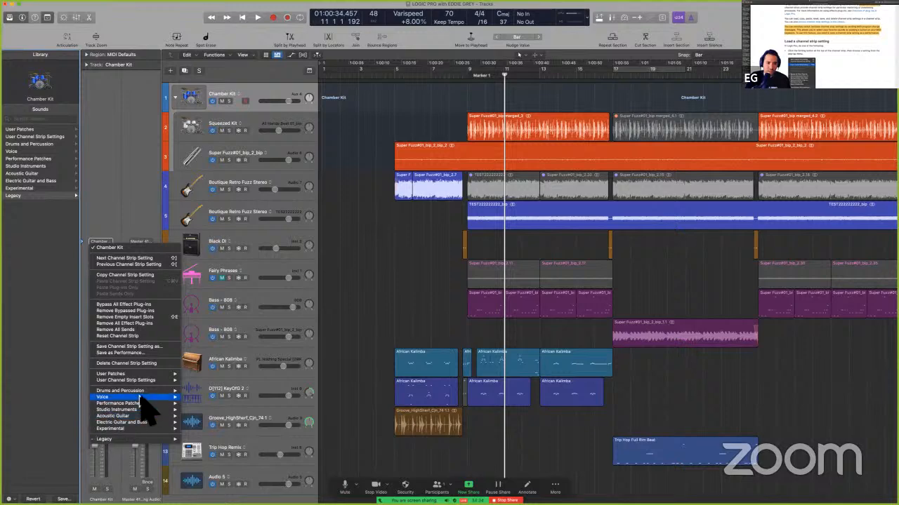
{"action": "mouse_move", "coordinate": [145, 391]}
{"action": "mouse_move", "coordinate": [197, 391]}
{"action": "left_click", "coordinate": [251, 392]}
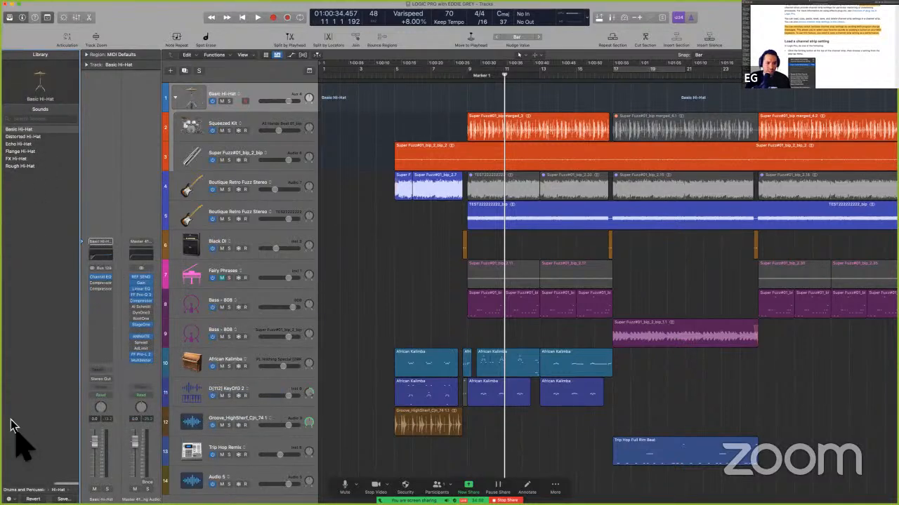
Step: Return the Library to its top-level categories and compare them with the categories offered by the strip's Setting pop-up
{"action": "left_click", "coordinate": [33, 499]}
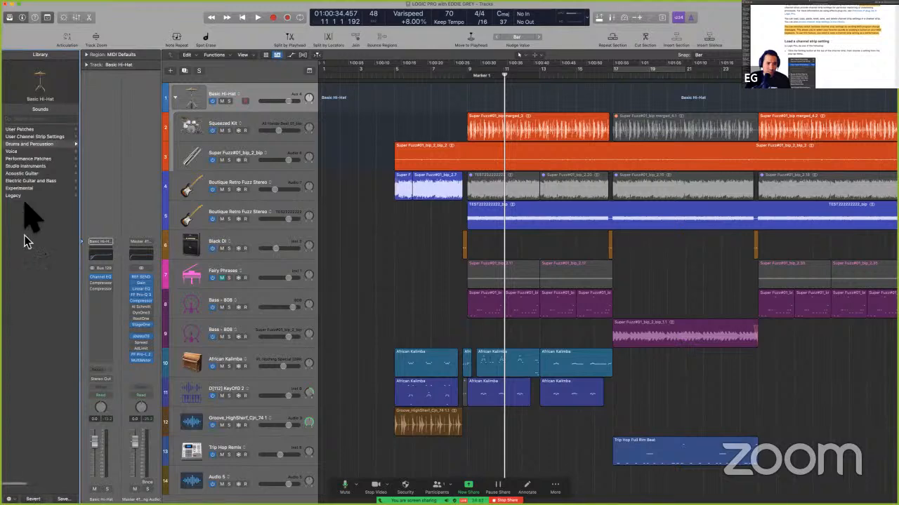
{"action": "left_click", "coordinate": [105, 242]}
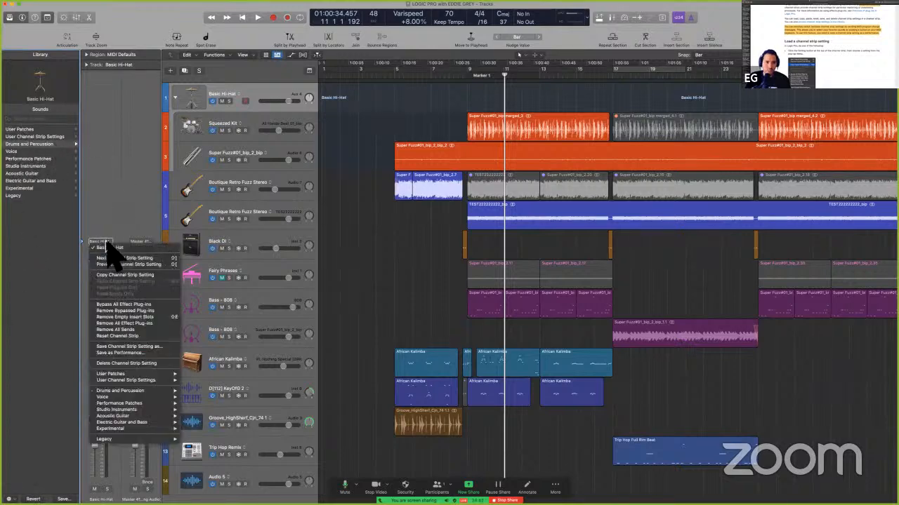
{"action": "left_click", "coordinate": [152, 196]}
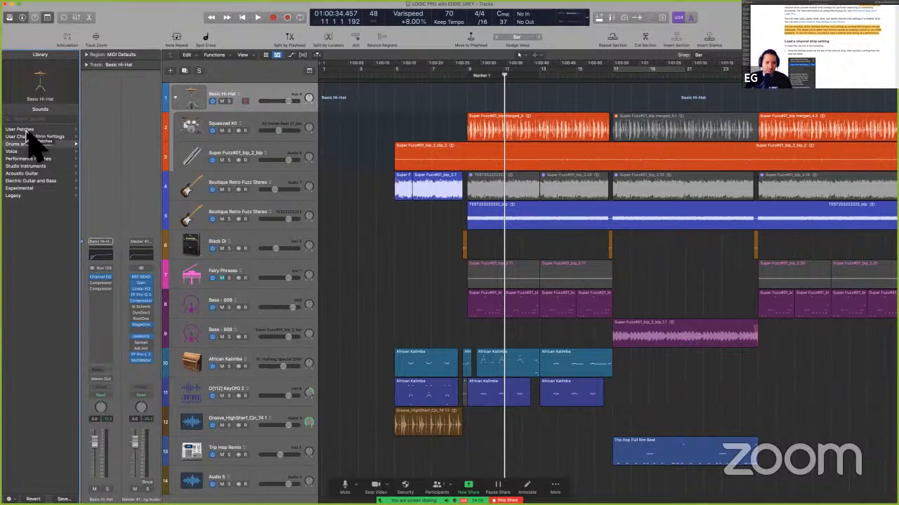
{"action": "left_click", "coordinate": [99, 243]}
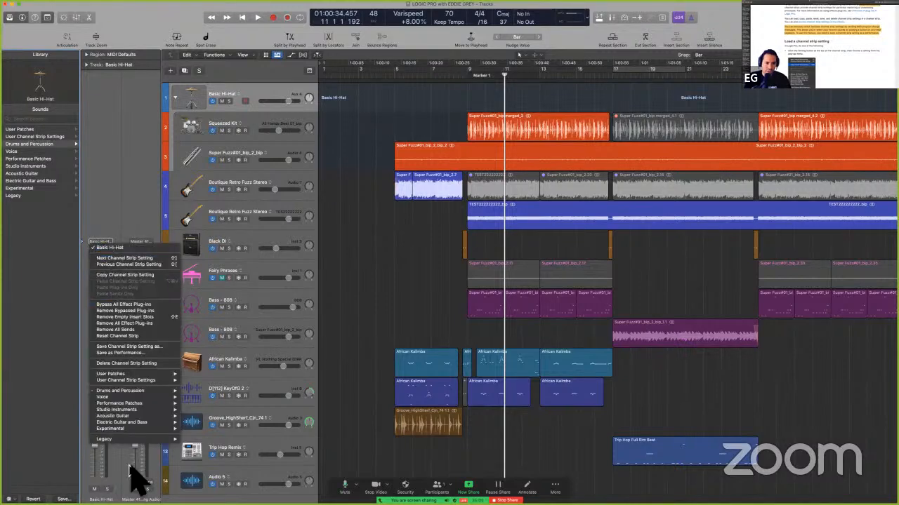
{"action": "left_click", "coordinate": [138, 229]}
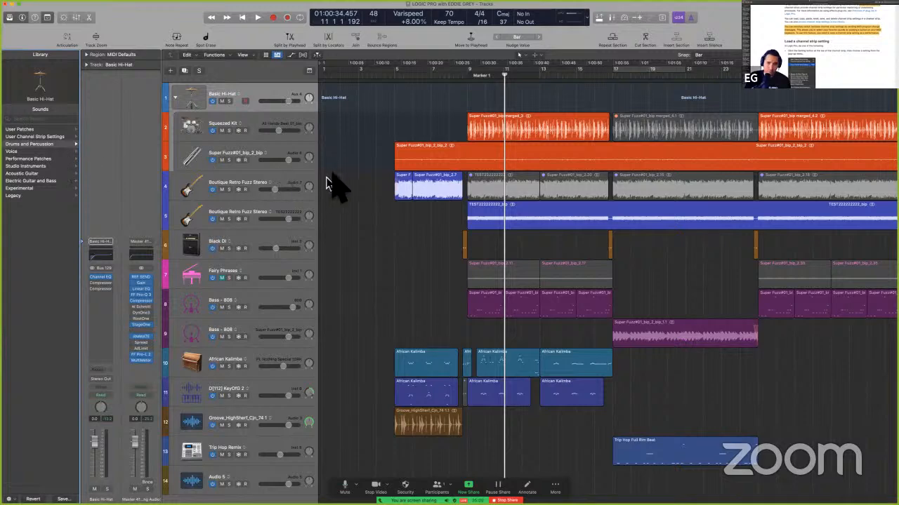
Step: Undo loading the Basic Hi-Hat setting, and hide the Library and the inspector
{"action": "left_click", "coordinate": [373, 147]}
{"action": "key", "text": "super+z"}
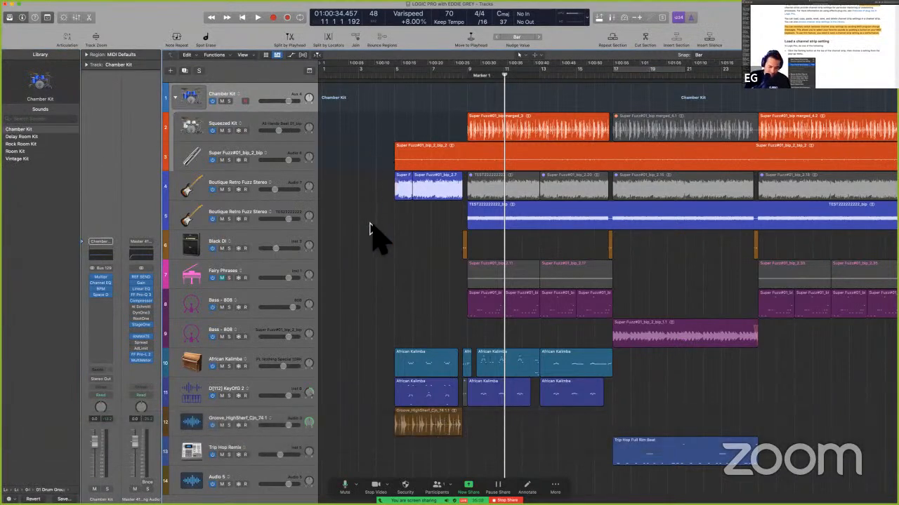
{"action": "key", "text": "y"}
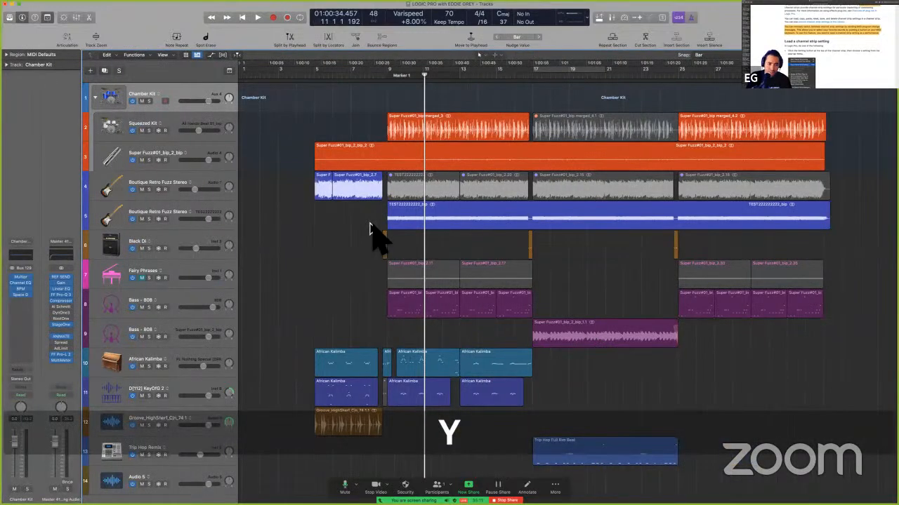
{"action": "key", "text": "i"}
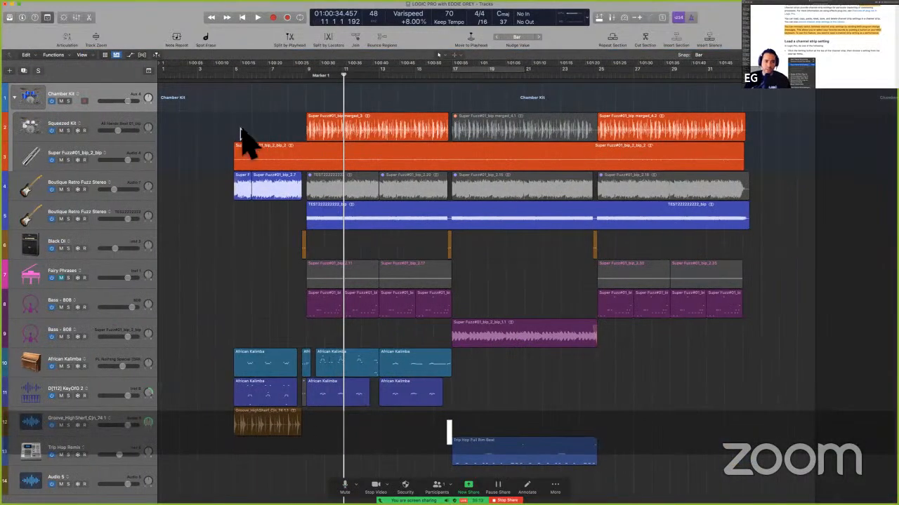
Step: Switch to the user guide PDF and read the section on loading a channel strip setting
{"action": "key", "text": "ctrl+Left"}
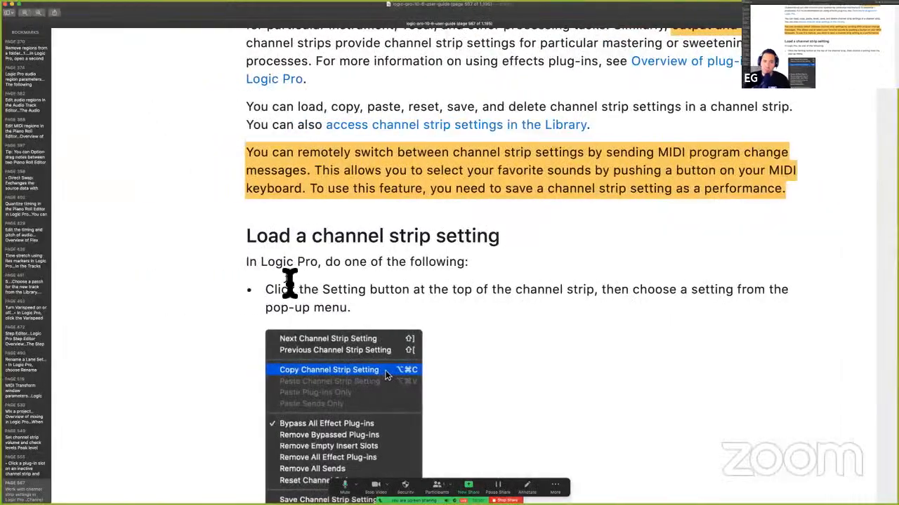
{"action": "scroll", "coordinate": [289, 283], "scroll_direction": "down", "scroll_amount": 5}
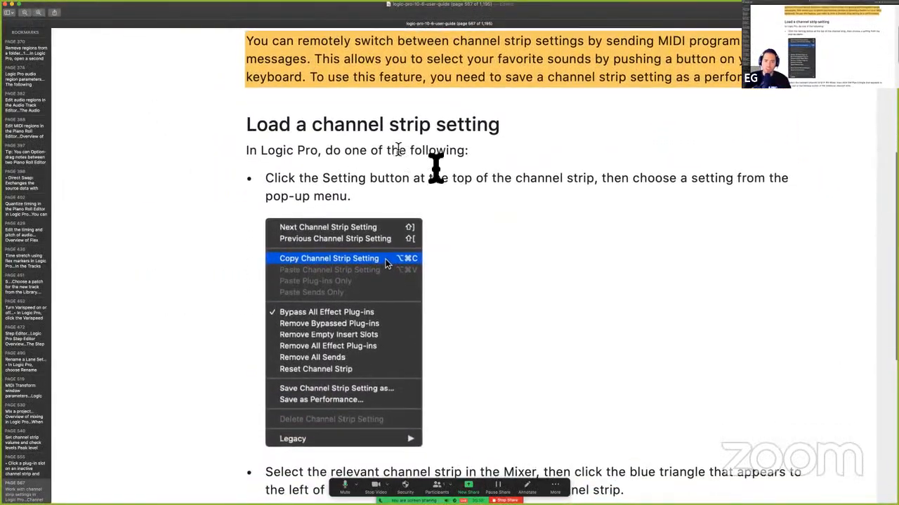
{"action": "scroll", "coordinate": [441, 179], "scroll_direction": "down", "scroll_amount": 3}
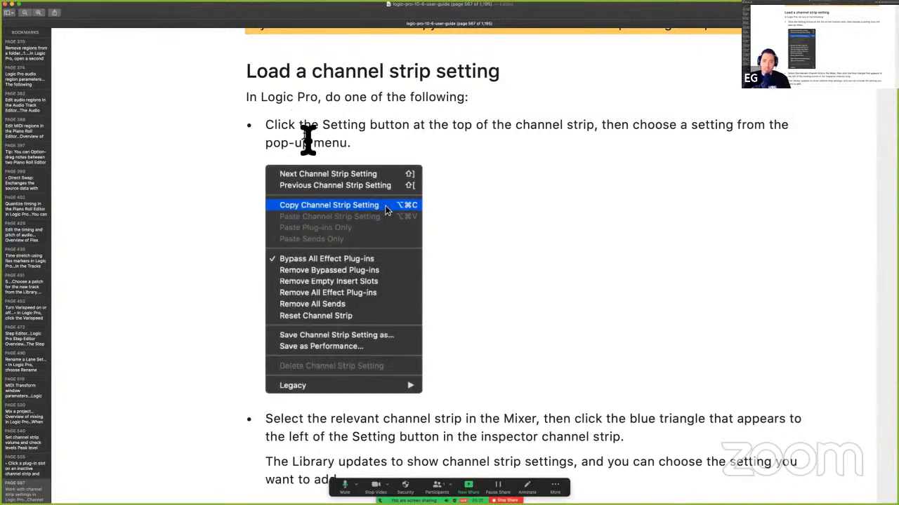
{"action": "scroll", "coordinate": [321, 220], "scroll_direction": "down", "scroll_amount": 1}
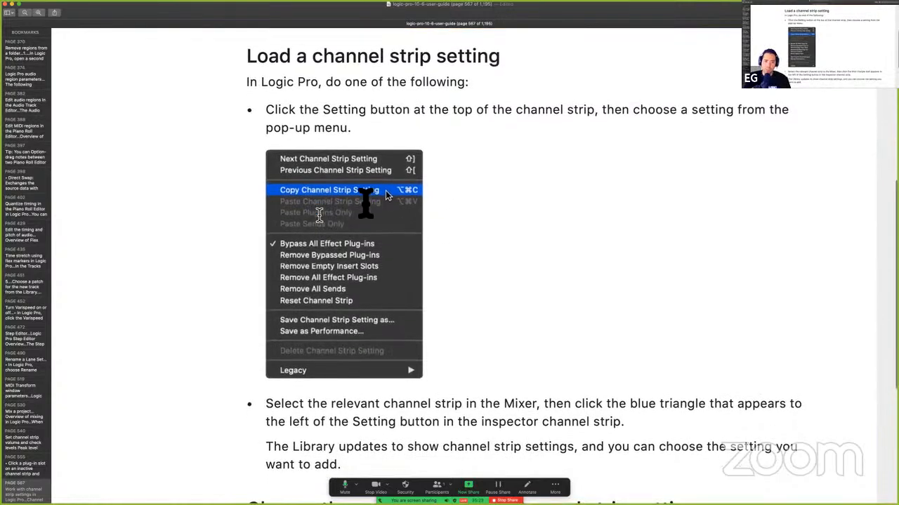
{"action": "scroll", "coordinate": [365, 317], "scroll_direction": "down", "scroll_amount": 3}
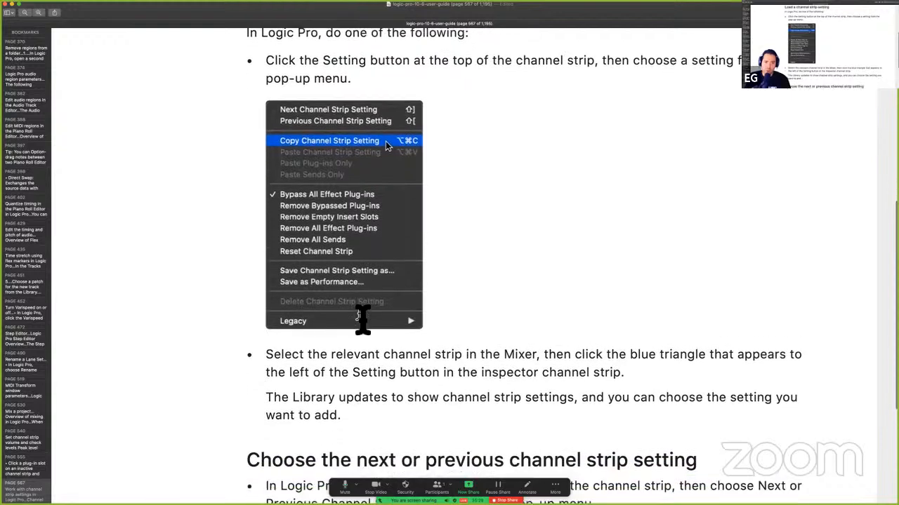
{"action": "scroll", "coordinate": [361, 319], "scroll_direction": "down", "scroll_amount": 1}
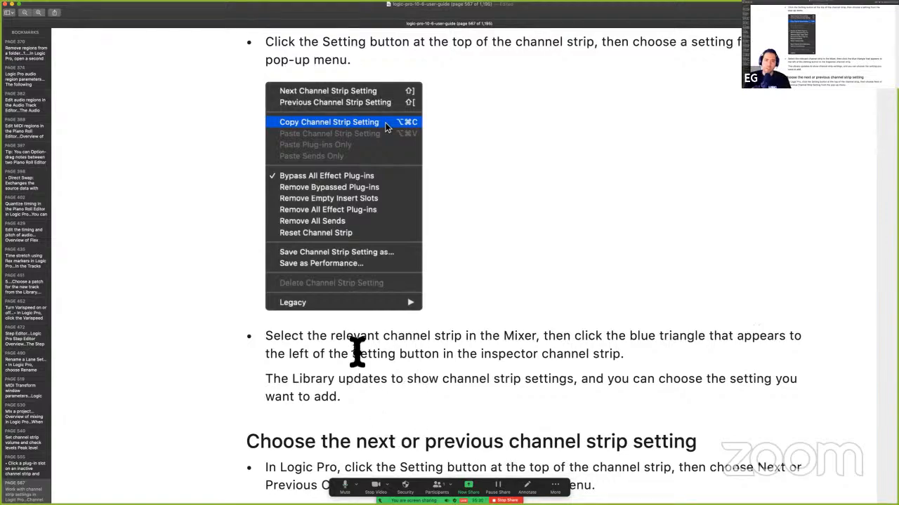
Step: Switch back to the Logic Pro project, show the inspector and Library, and point out the blue triangle beside the Chamber Kit setting
{"action": "key", "text": "ctrl+Right"}
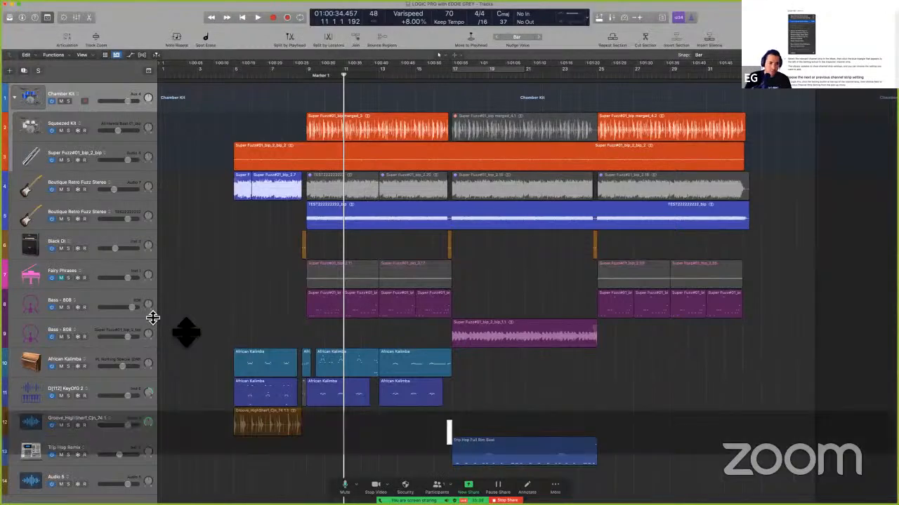
{"action": "key", "text": "i"}
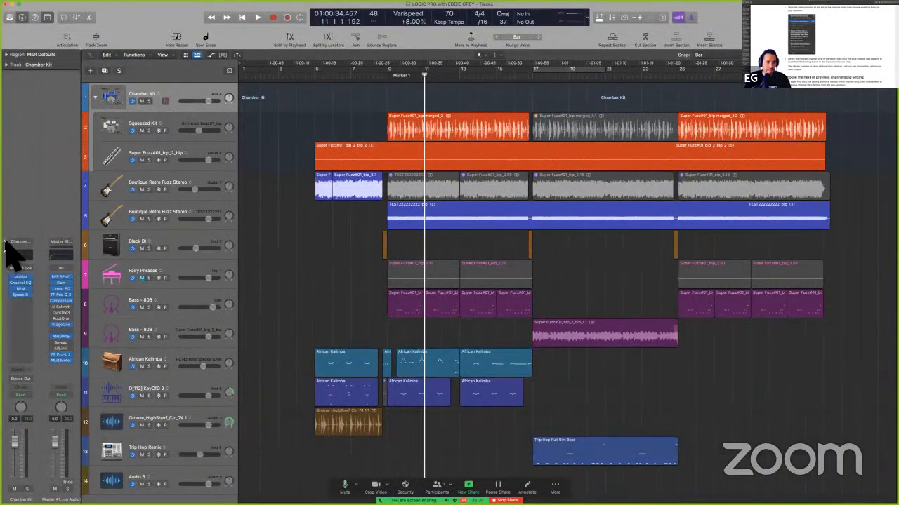
{"action": "key", "text": "y"}
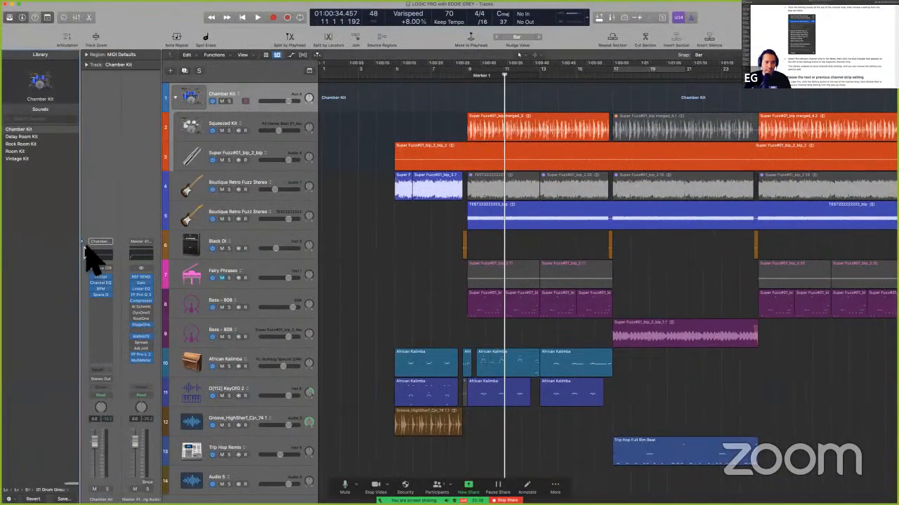
{"action": "key", "text": "ctrl"}
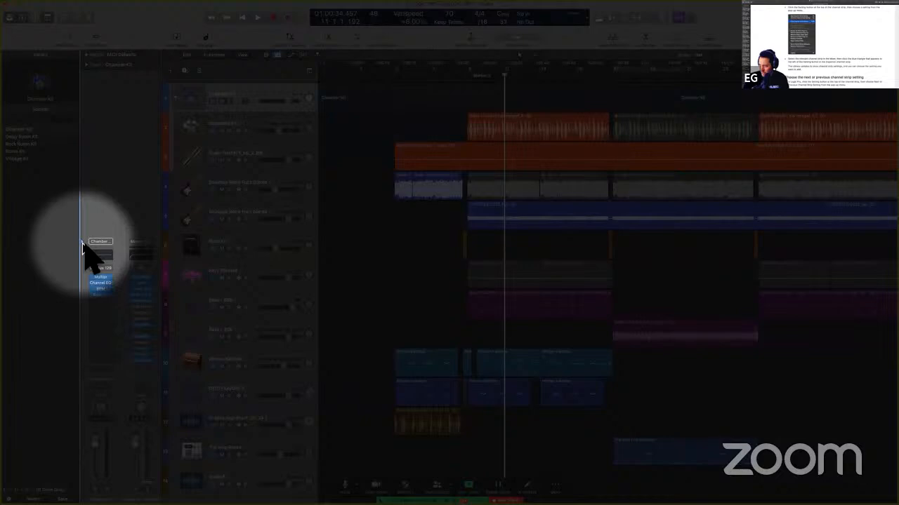
{"action": "key", "text": "ctrl+alt+super+m"}
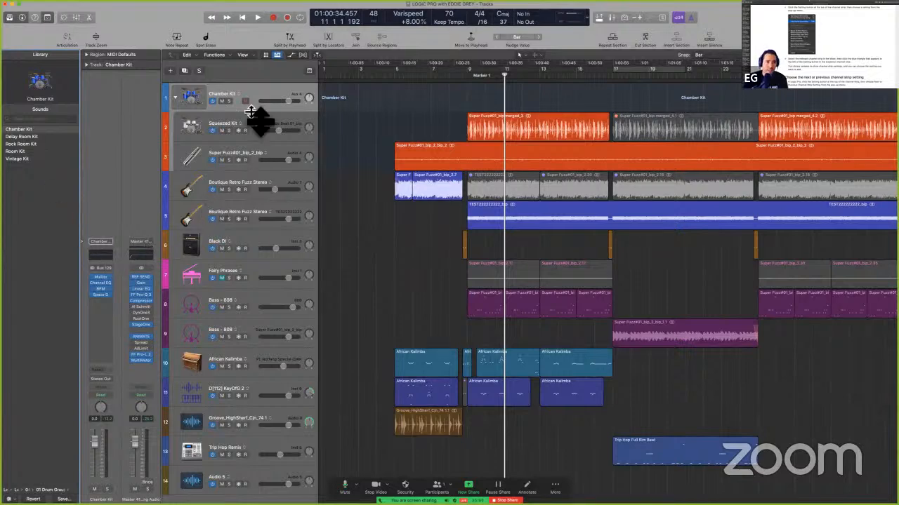
Step: Select track 5, check for the blue triangle beside its Setting button with the Library hidden and shown, and hide the Library and inspector
{"action": "left_click", "coordinate": [266, 215]}
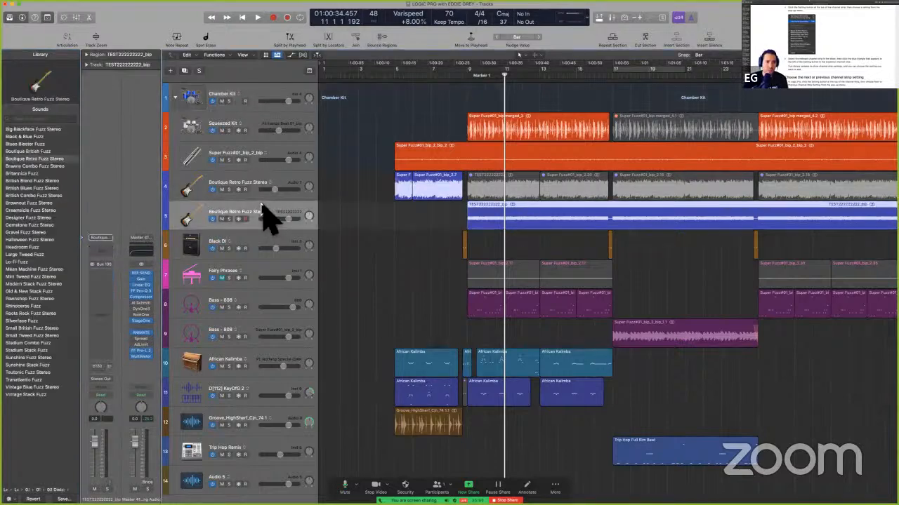
{"action": "key", "text": "i"}
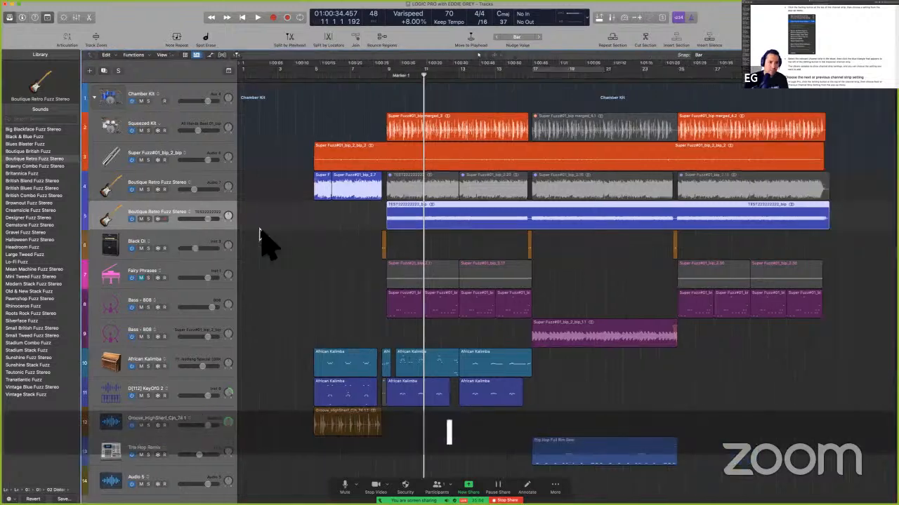
{"action": "key", "text": "i"}
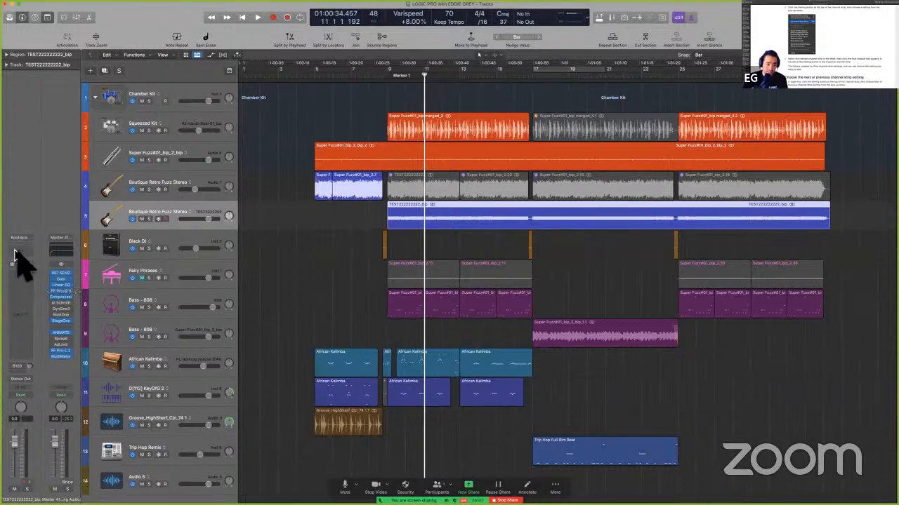
{"action": "key", "text": "y"}
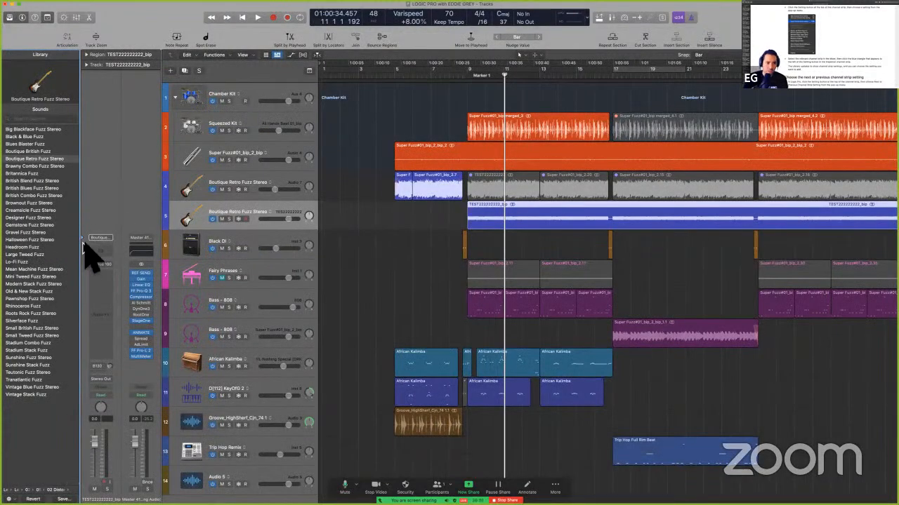
{"action": "key", "text": "y"}
{"action": "key", "text": "i"}
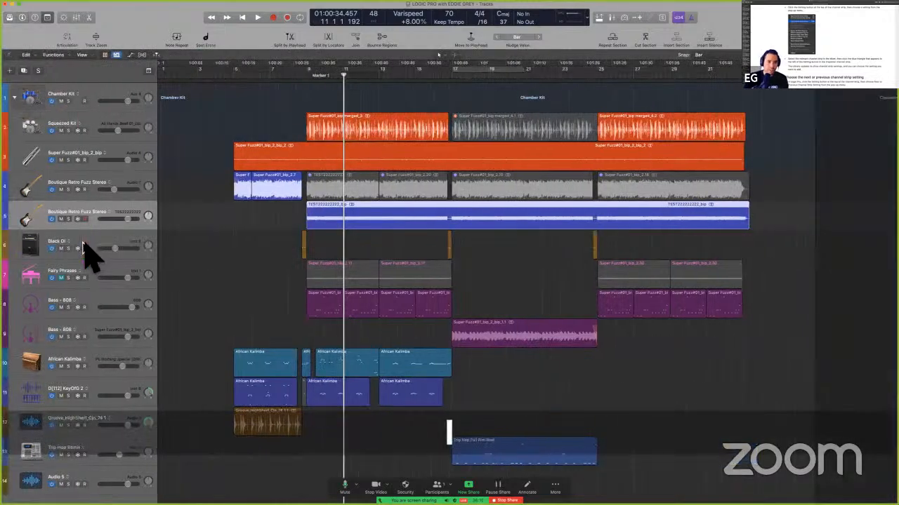
Step: Select the Chamber Kit track, show the inspector and Library, and return the Library to its top-level categories
{"action": "left_click", "coordinate": [101, 93]}
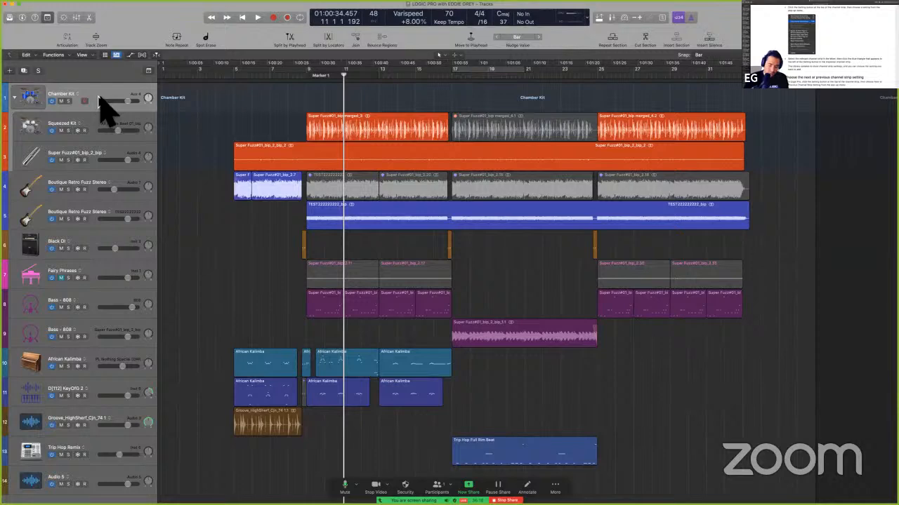
{"action": "key", "text": "i"}
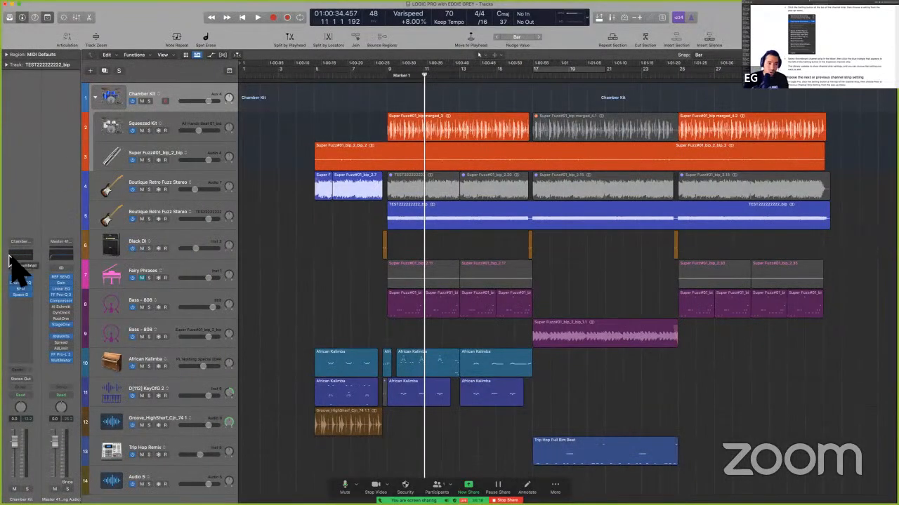
{"action": "key", "text": "y"}
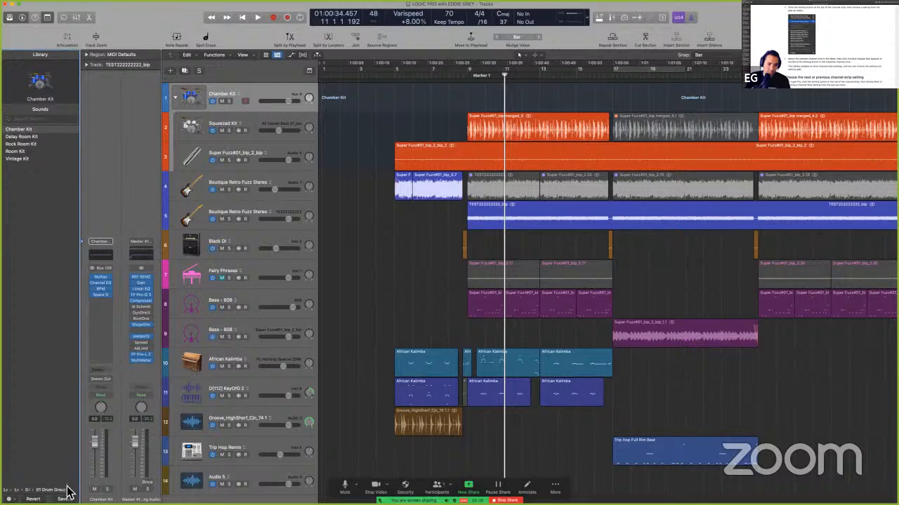
{"action": "left_click_drag", "start_coordinate": [66, 483], "coordinate": [3, 484]}
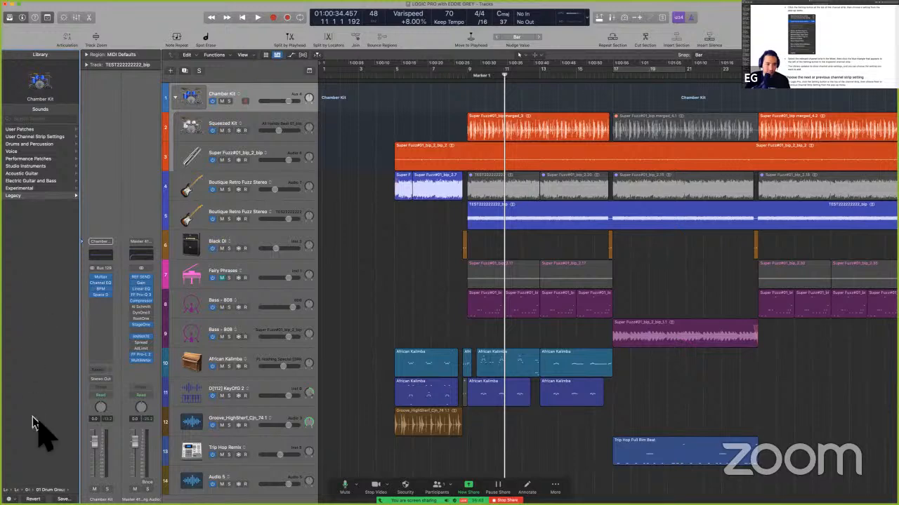
Step: Move the blue triangle through the Chamber Kit strip's Multipr, BPM and Space D effect slots, and return it to the Setting button
{"action": "left_click", "coordinate": [85, 284]}
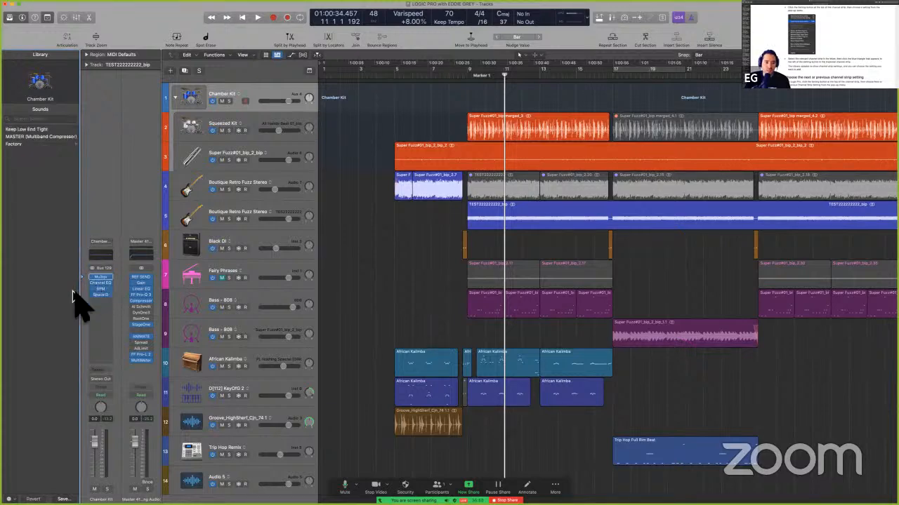
{"action": "left_click", "coordinate": [84, 289]}
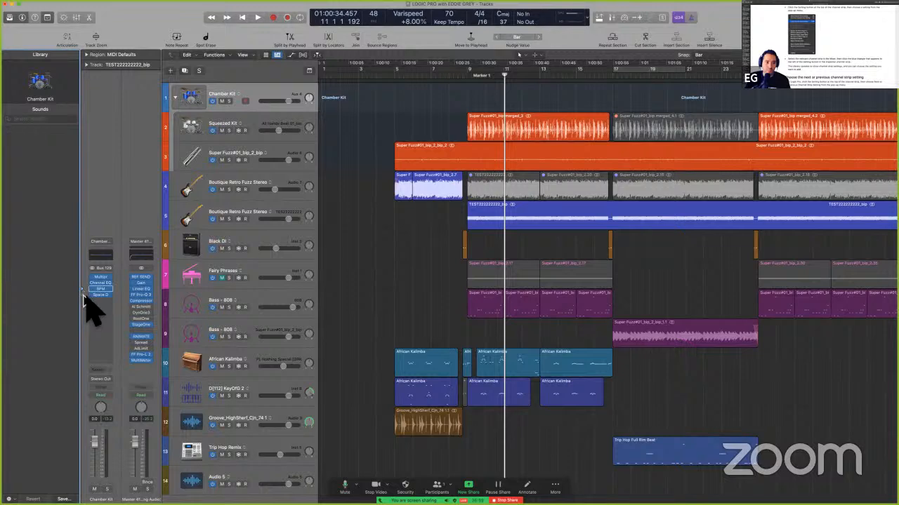
{"action": "left_click", "coordinate": [84, 296]}
{"action": "left_click", "coordinate": [85, 254]}
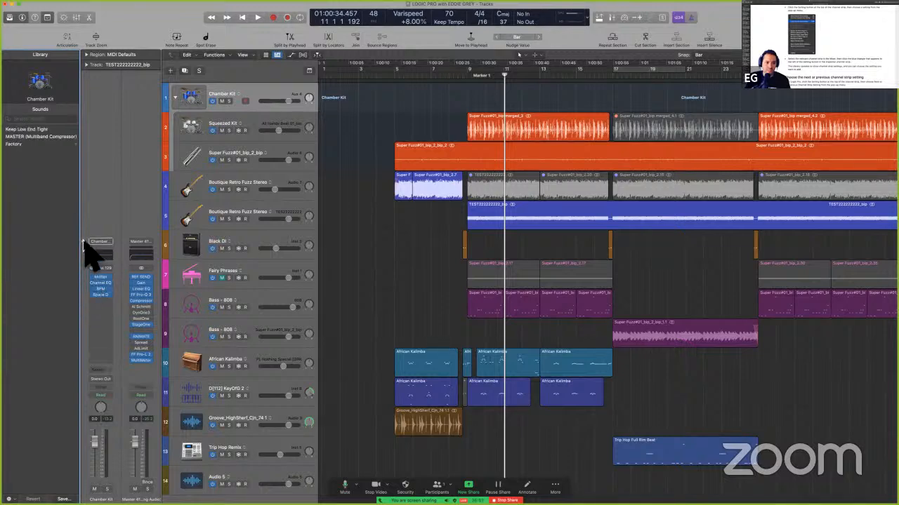
{"action": "left_click", "coordinate": [85, 243]}
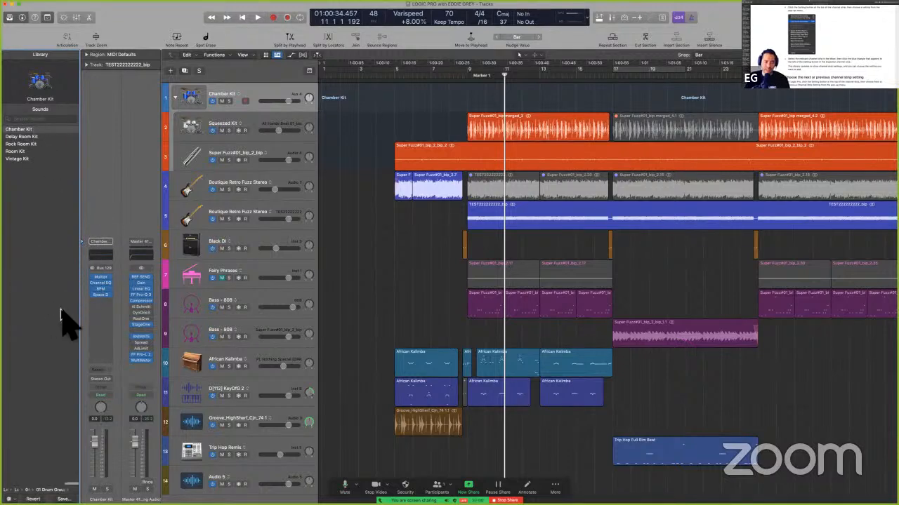
Step: Switch to the user guide PDF and read the sections on choosing the next or previous setting and copying or pasting a setting
{"action": "key", "text": "super+Tab"}
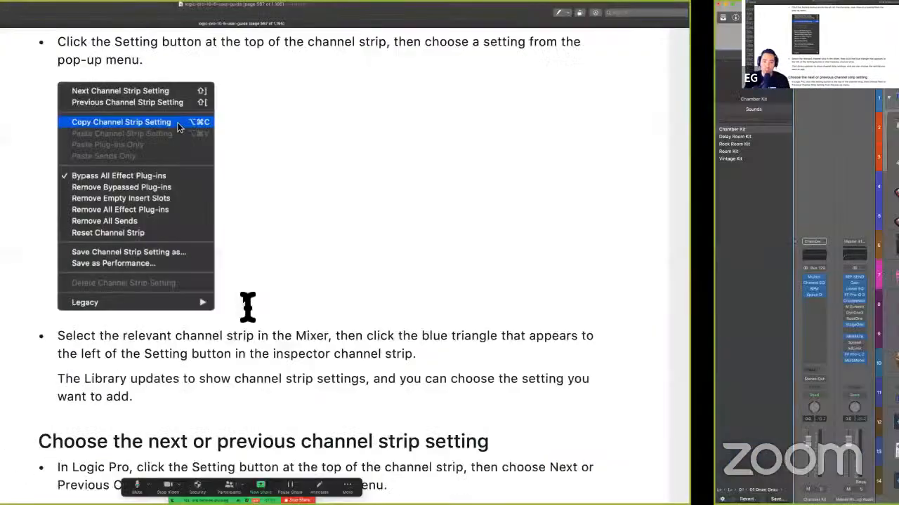
{"action": "scroll", "coordinate": [316, 418], "scroll_direction": "down", "scroll_amount": 4}
{"action": "scroll", "coordinate": [317, 419], "scroll_direction": "down", "scroll_amount": 3}
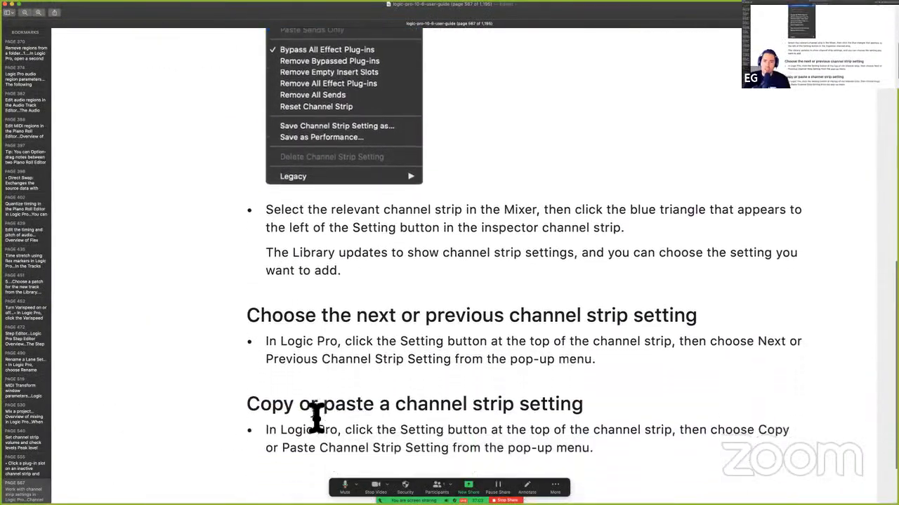
{"action": "left_click_drag", "start_coordinate": [367, 300], "coordinate": [608, 327]}
{"action": "left_click", "coordinate": [522, 295]}
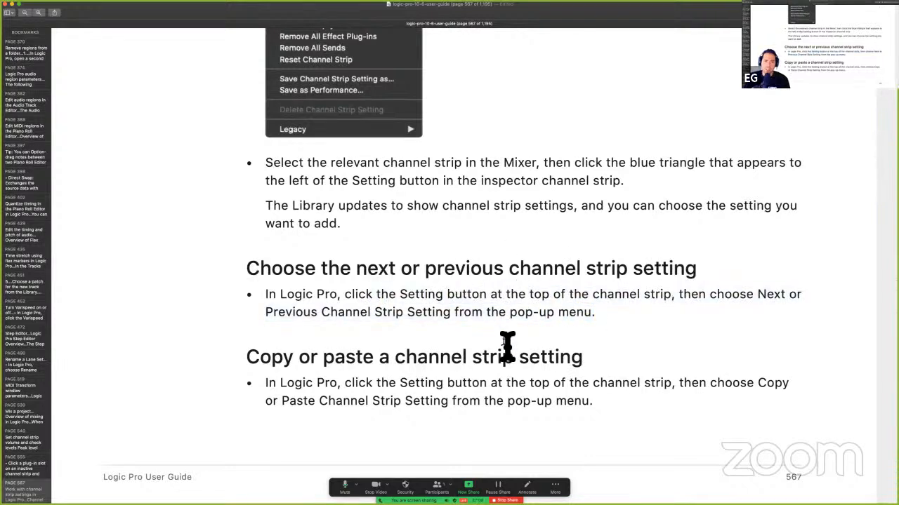
{"action": "scroll", "coordinate": [507, 344], "scroll_direction": "down", "scroll_amount": 2}
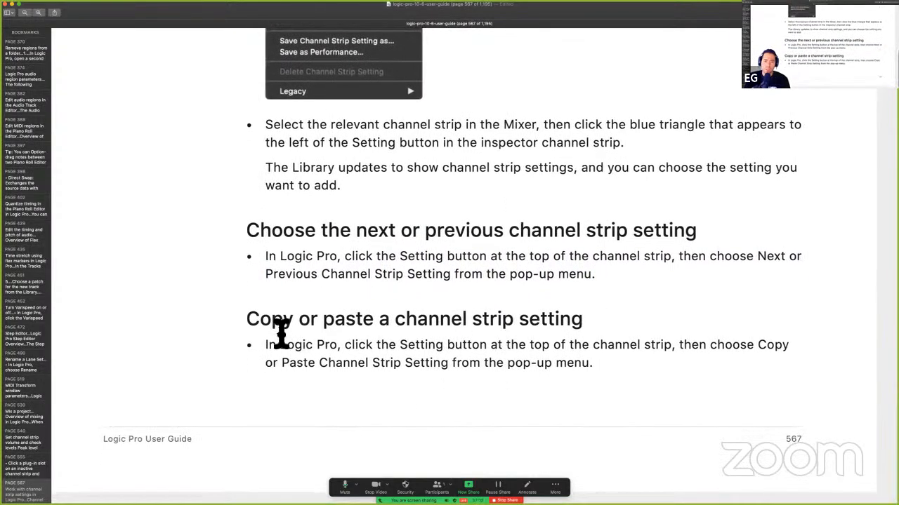
Step: Switch back to the Logic Pro project, copy the Squeezed Kit track's channel strip setting, and paste it onto the Super Fuzz track 3
{"action": "key", "text": "ctrl+Right"}
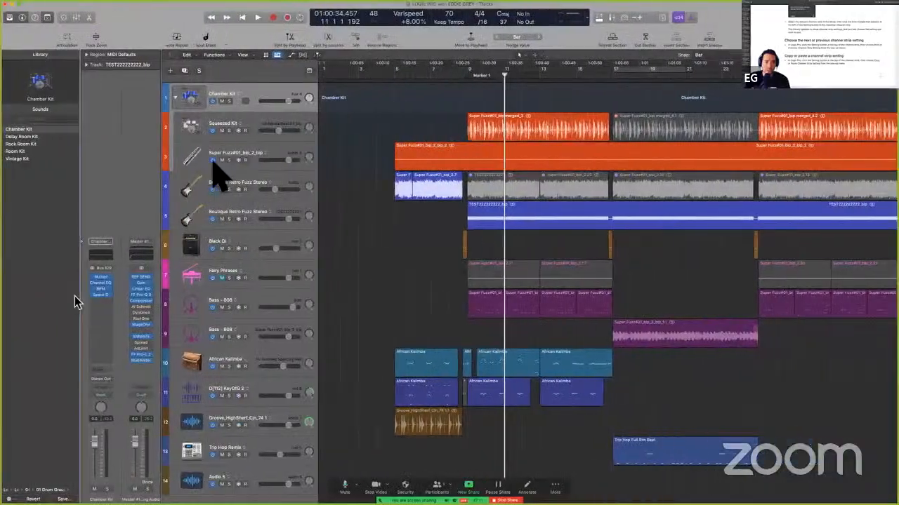
{"action": "left_click", "coordinate": [249, 130]}
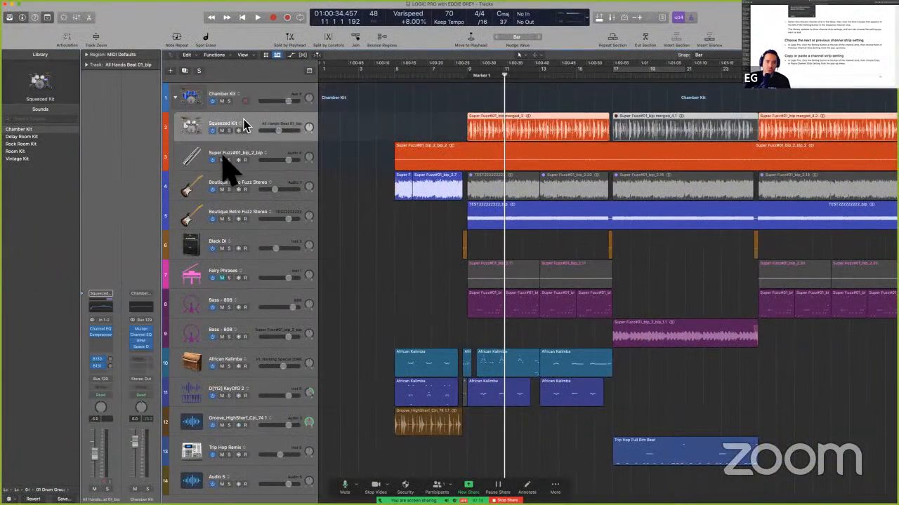
{"action": "left_click", "coordinate": [100, 294]}
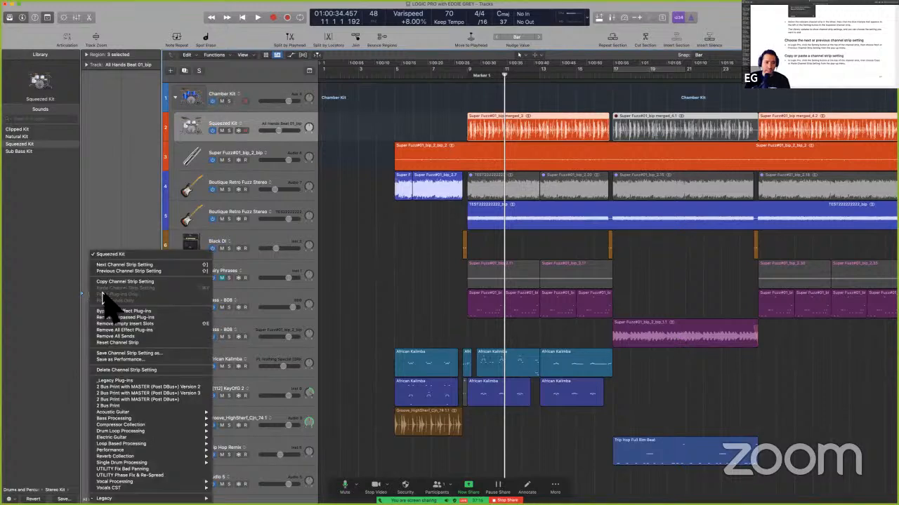
{"action": "left_click", "coordinate": [149, 282]}
{"action": "left_click", "coordinate": [272, 154]}
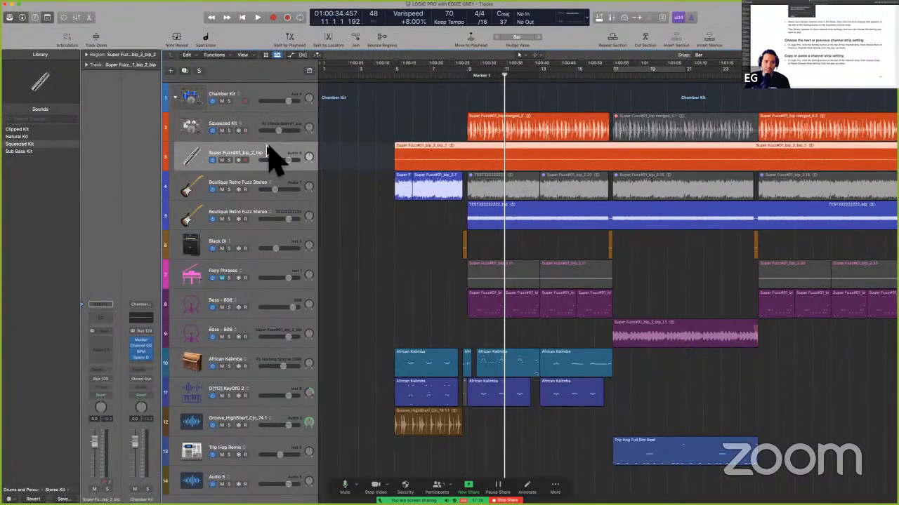
{"action": "left_click", "coordinate": [103, 306]}
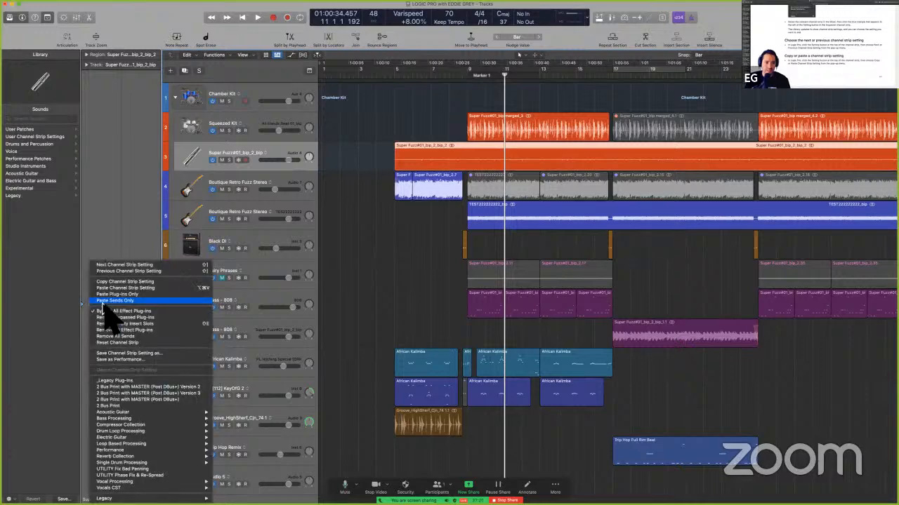
{"action": "left_click", "coordinate": [139, 288]}
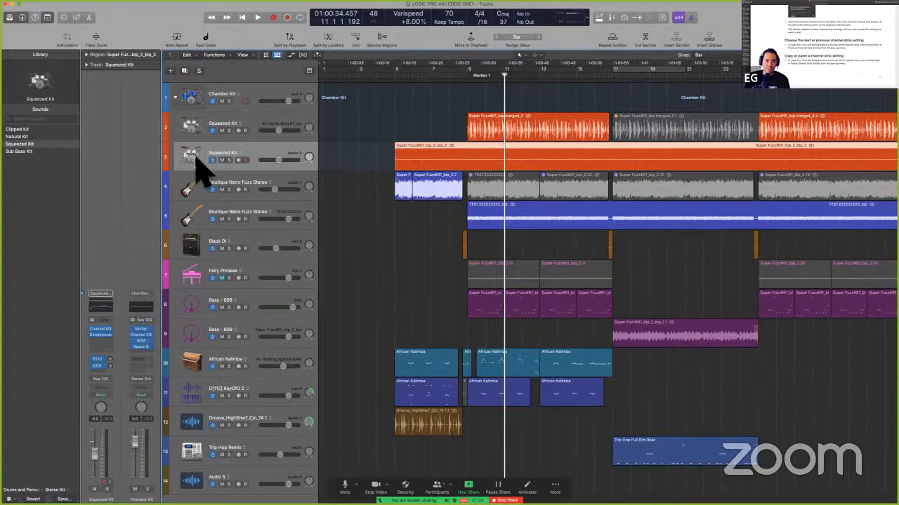
Step: Solo track 3, play a short stretch of it, stop playback and turn its solo off
{"action": "key", "text": "ctrl+alt+super+m"}
{"action": "key", "text": "ctrl"}
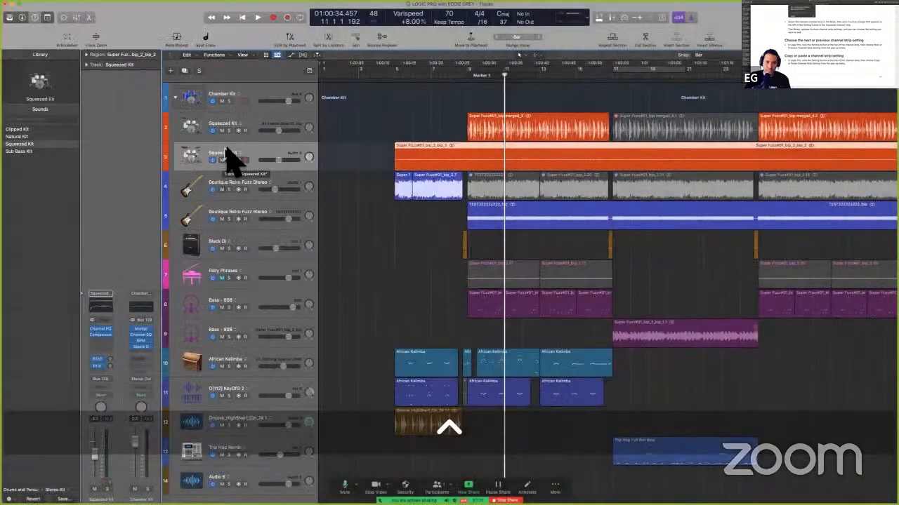
{"action": "left_click", "coordinate": [230, 160]}
{"action": "key", "text": "space"}
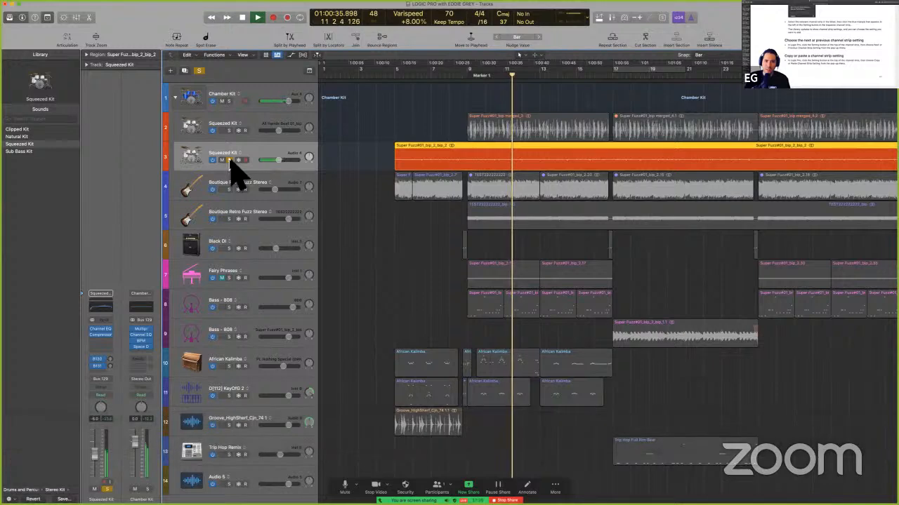
{"action": "key", "text": "space"}
{"action": "left_click", "coordinate": [230, 160]}
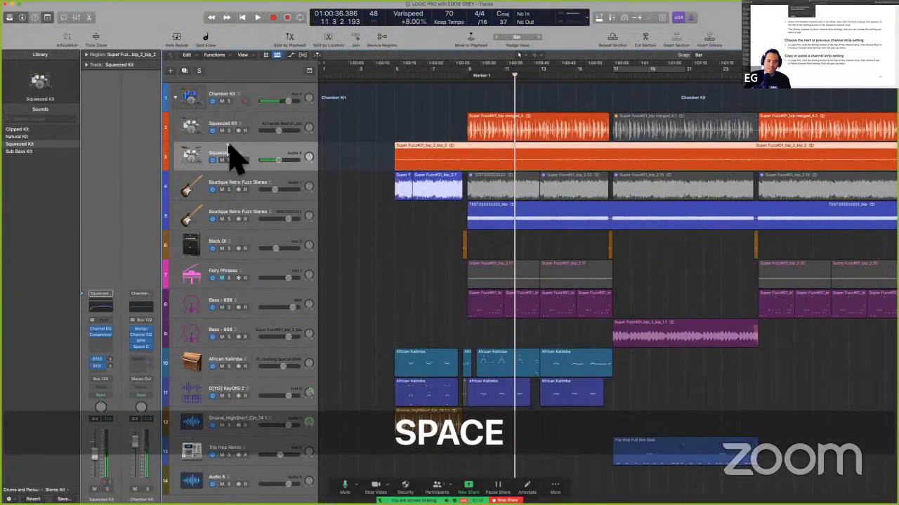
Step: Set track 3's icon to the blank one in the Other category, and select the original Squeezed Kit track 2
{"action": "left_click", "coordinate": [229, 131]}
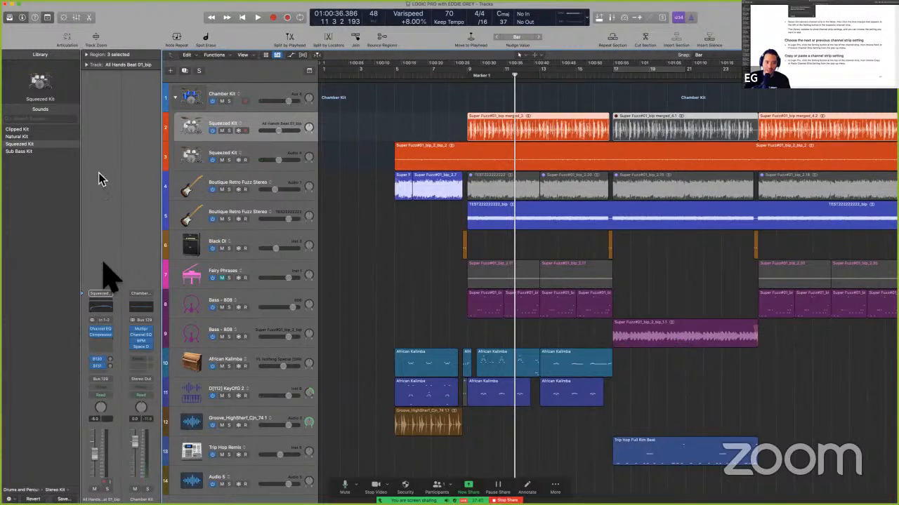
{"action": "left_click", "coordinate": [190, 157], "text": "ctrl"}
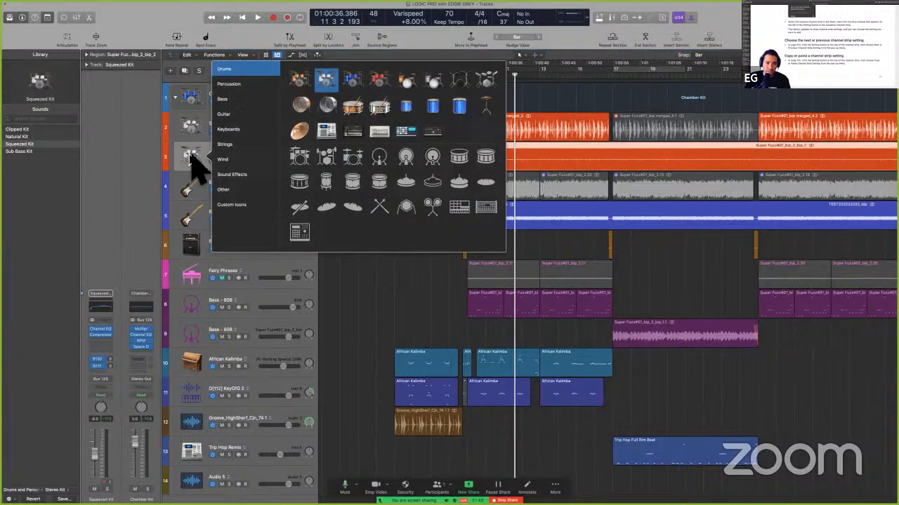
{"action": "left_click", "coordinate": [252, 190]}
{"action": "left_click", "coordinate": [299, 83]}
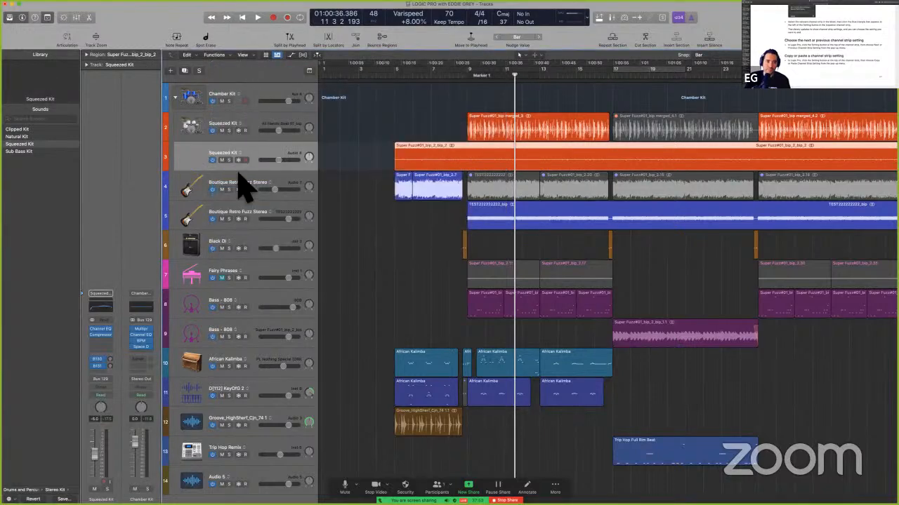
{"action": "left_click", "coordinate": [203, 123]}
Step: Switch to the user guide PDF and browse page 568's sections on pasting, removing, resetting, saving and deleting channel strip settings
{"action": "key", "text": "ctrl+Left"}
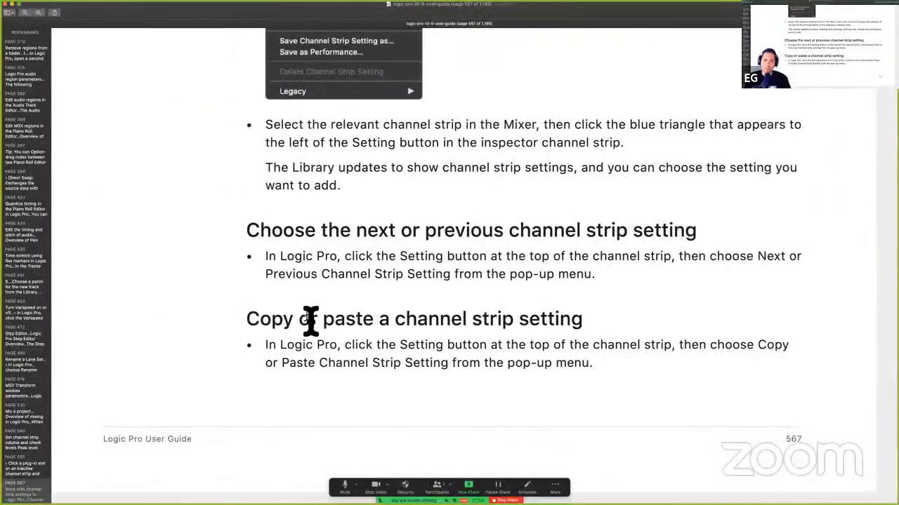
{"action": "scroll", "coordinate": [311, 321], "scroll_direction": "down", "scroll_amount": 3}
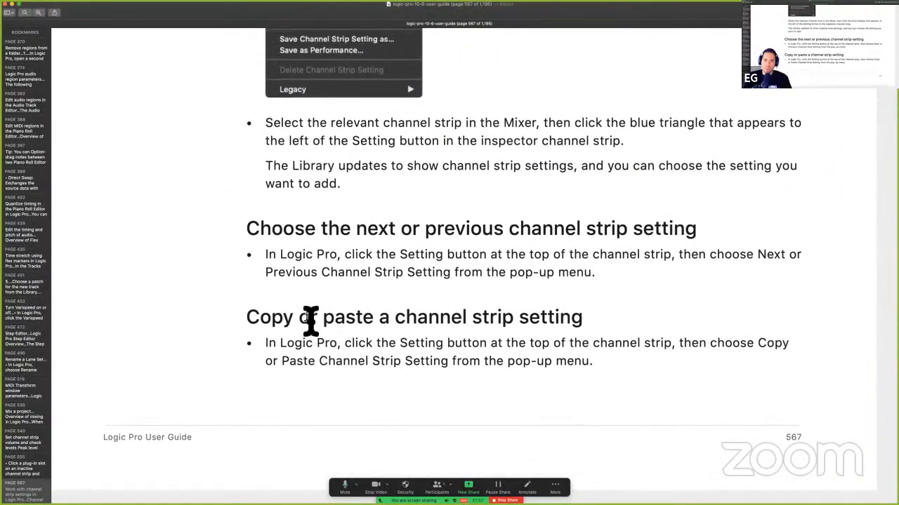
{"action": "scroll", "coordinate": [367, 385], "scroll_direction": "down", "scroll_amount": 5}
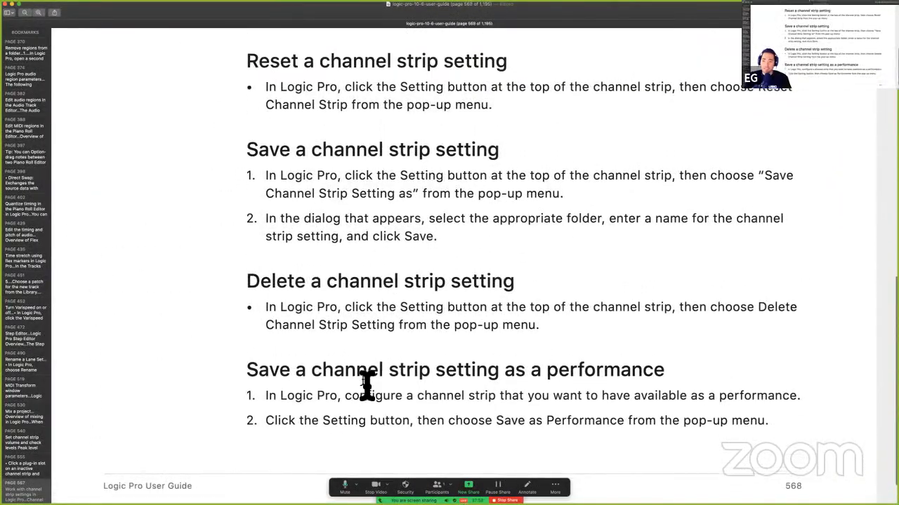
{"action": "scroll", "coordinate": [366, 385], "scroll_direction": "up", "scroll_amount": 6}
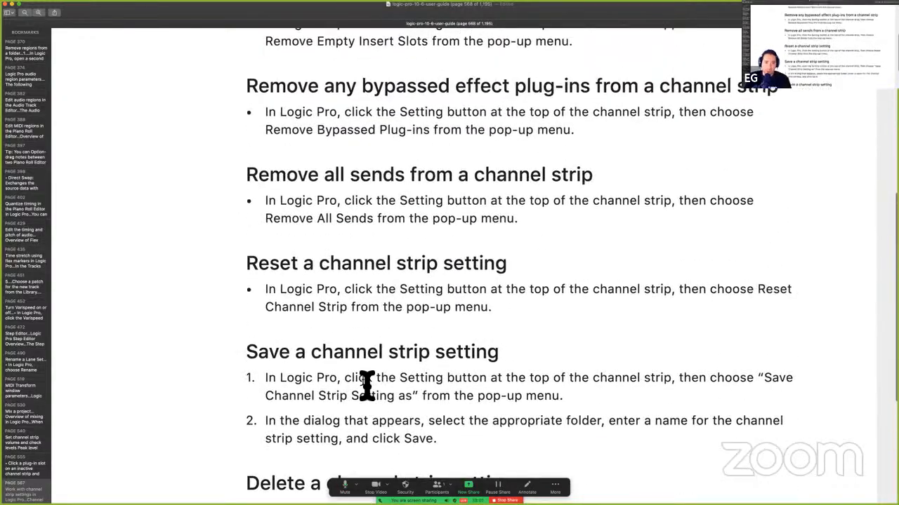
{"action": "scroll", "coordinate": [367, 386], "scroll_direction": "up", "scroll_amount": 5}
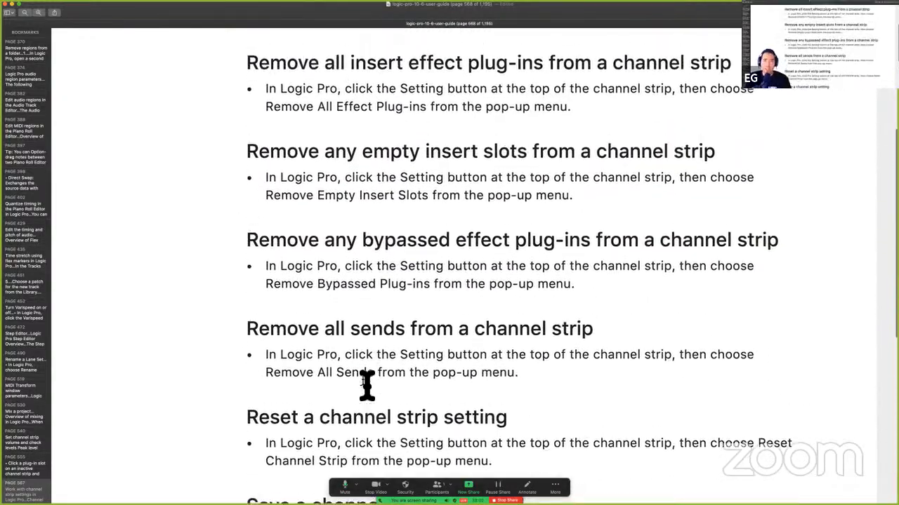
{"action": "scroll", "coordinate": [366, 385], "scroll_direction": "up", "scroll_amount": 3}
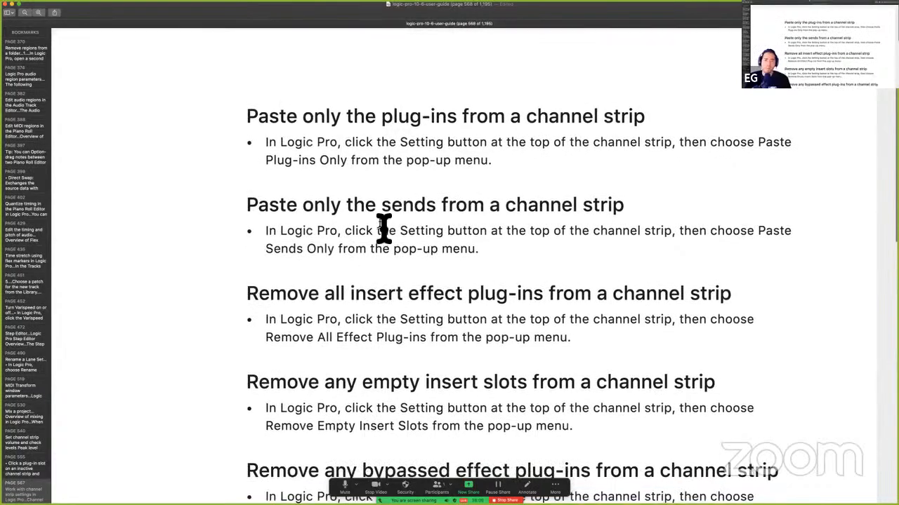
Step: Read the guide's section on pasting only sends, return to the Logic Pro project, and compare the sends on tracks 2 and 4
{"action": "scroll", "coordinate": [377, 199], "scroll_direction": "down", "scroll_amount": 2}
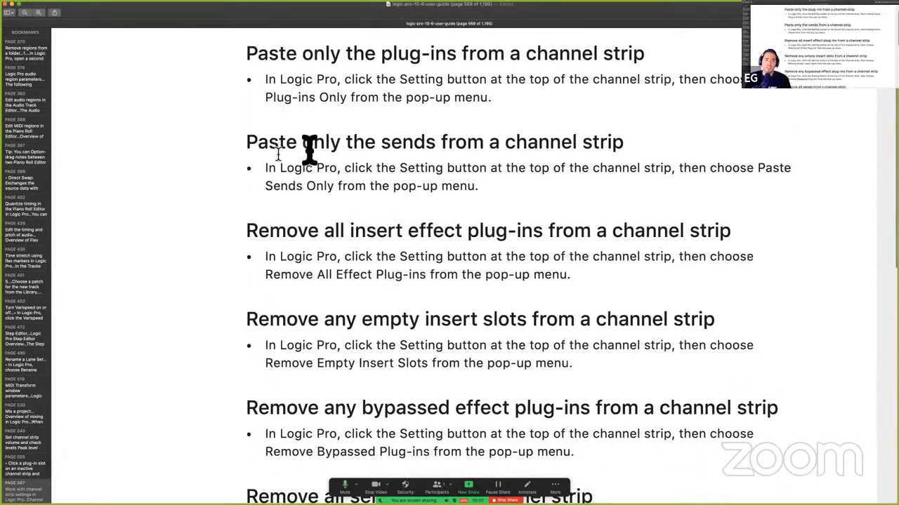
{"action": "key", "text": "ctrl+Right"}
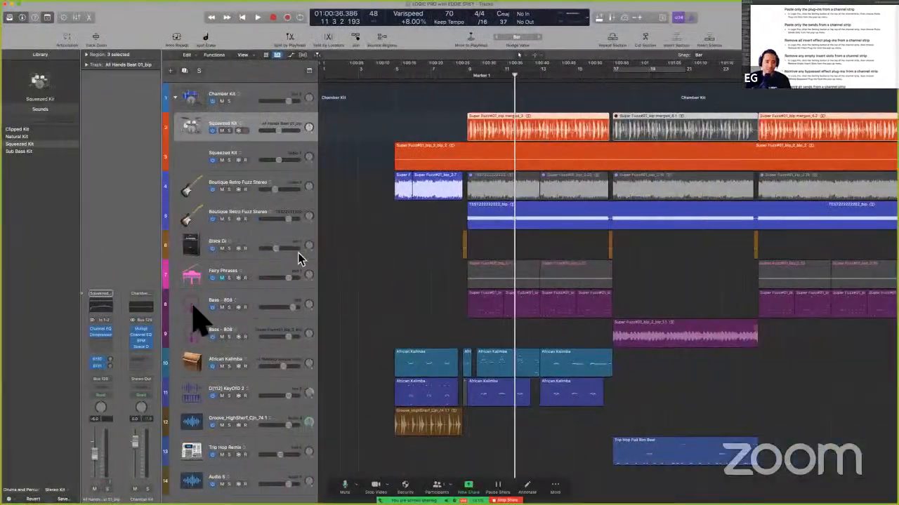
{"action": "left_click_drag", "start_coordinate": [109, 359], "coordinate": [112, 364]}
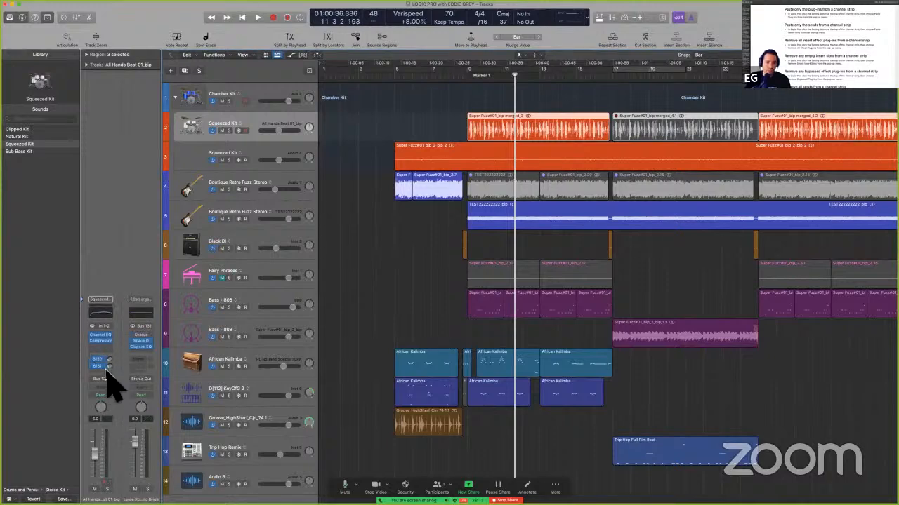
{"action": "key", "text": "ctrl+alt+super+m"}
{"action": "key", "text": "ctrl"}
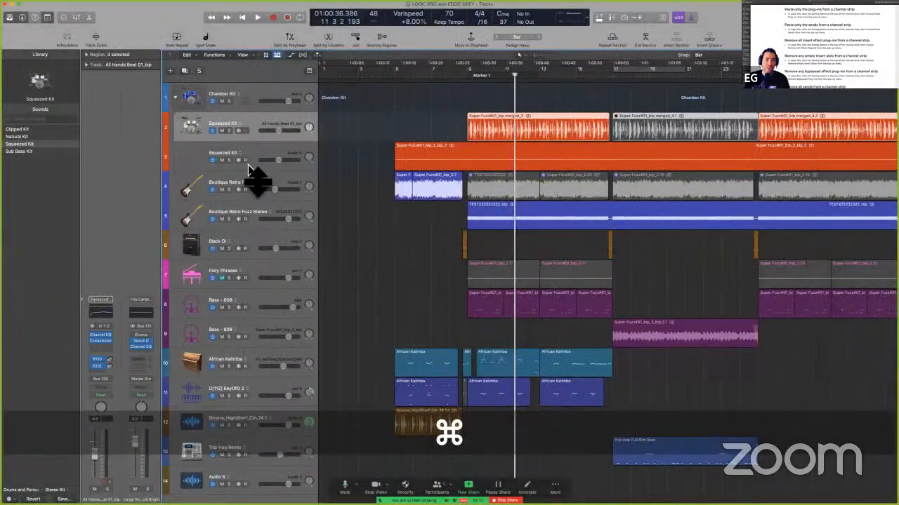
{"action": "left_click", "coordinate": [255, 191]}
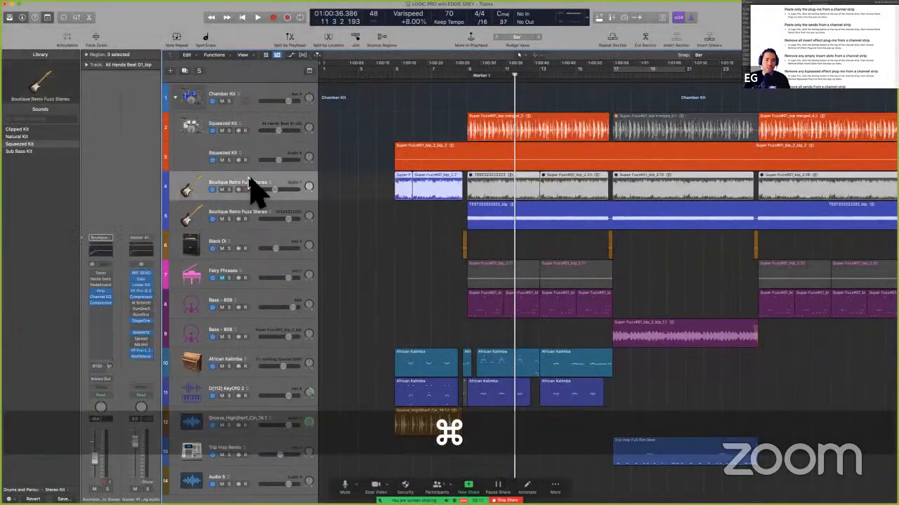
{"action": "left_click", "coordinate": [256, 124]}
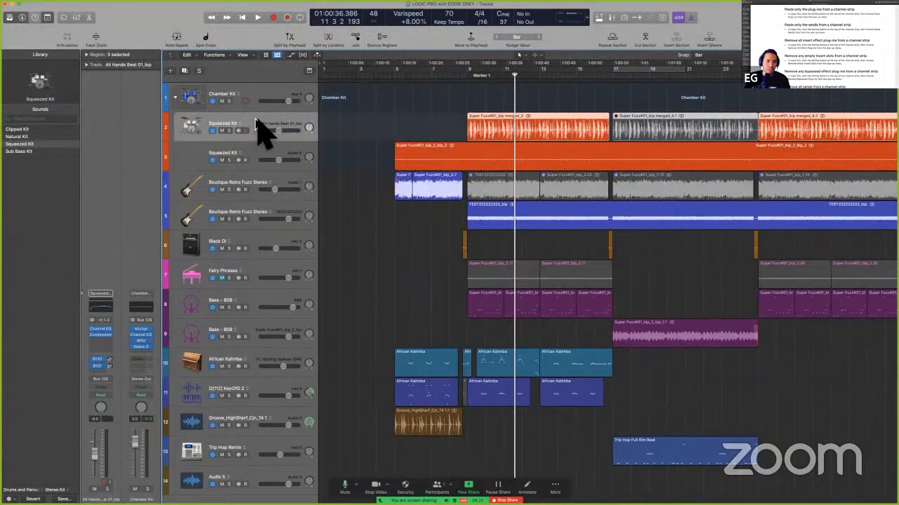
Step: Copy the Squeezed Kit track 2 channel strip setting, paste only its sends onto Boutique Retro Fuzz Stereo track 4, and reselect track 2
{"action": "left_click", "coordinate": [102, 294]}
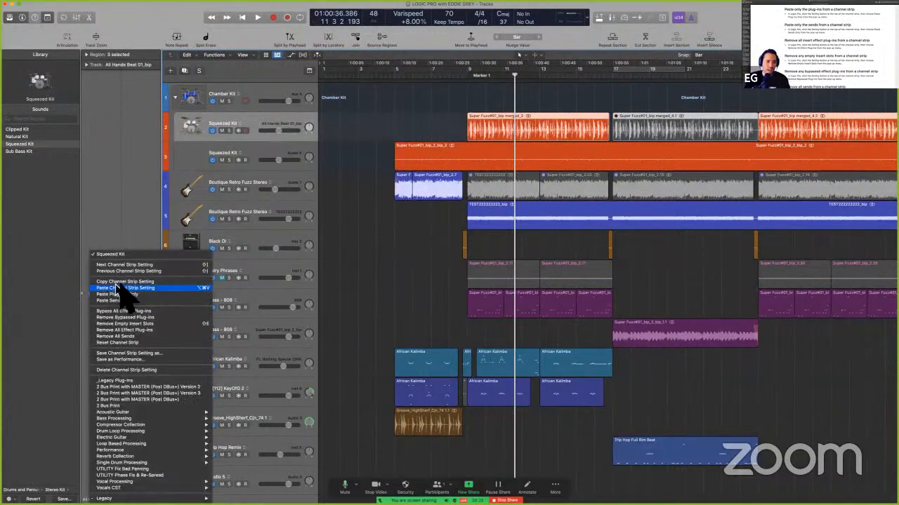
{"action": "left_click", "coordinate": [124, 283]}
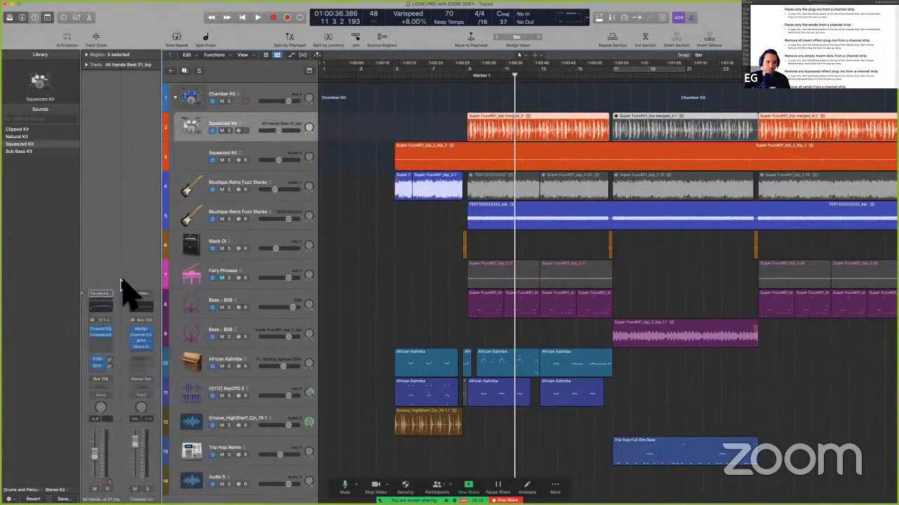
{"action": "left_click", "coordinate": [252, 190]}
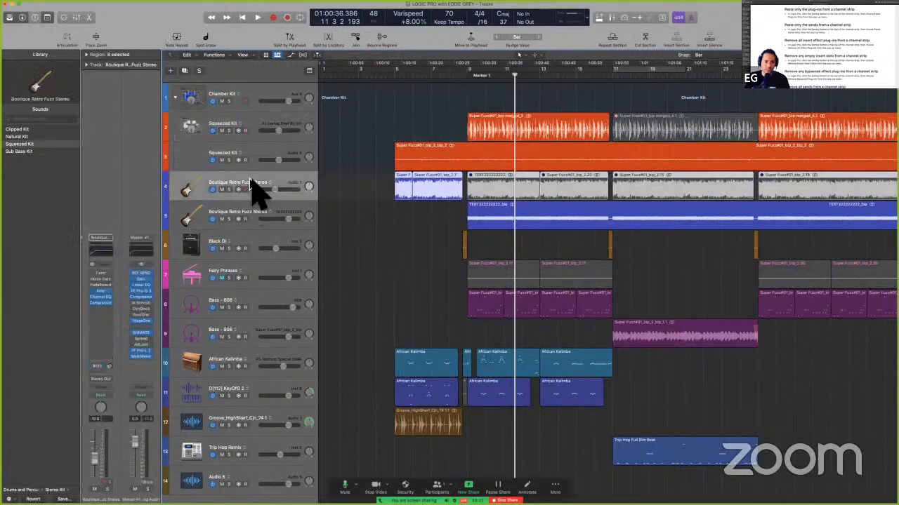
{"action": "left_click", "coordinate": [102, 240]}
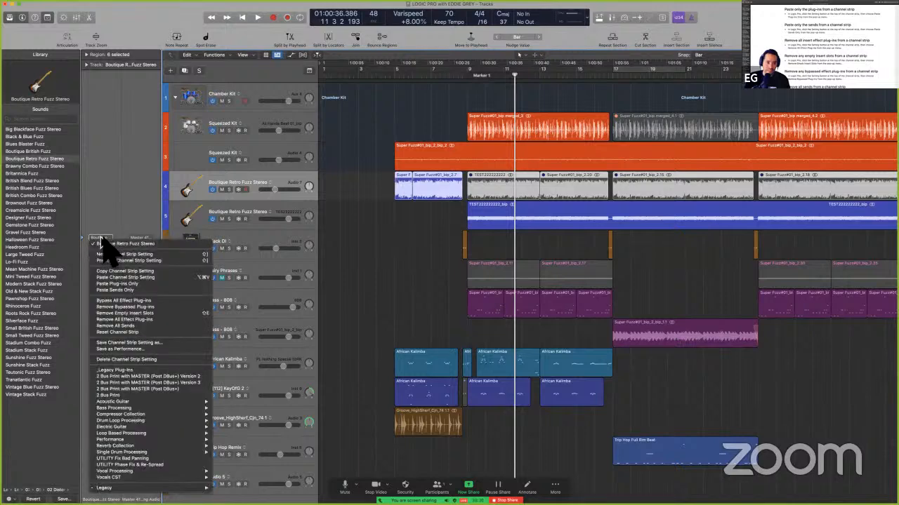
{"action": "left_click", "coordinate": [162, 290]}
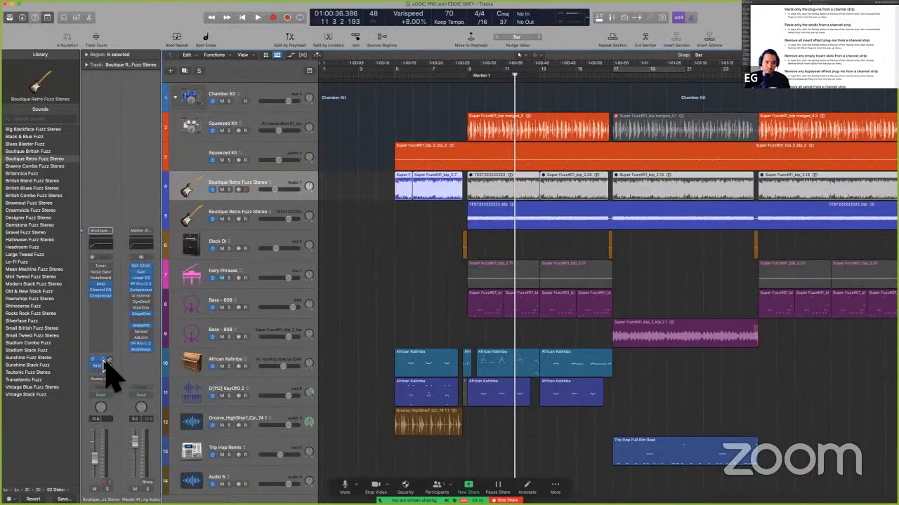
{"action": "left_click", "coordinate": [250, 130]}
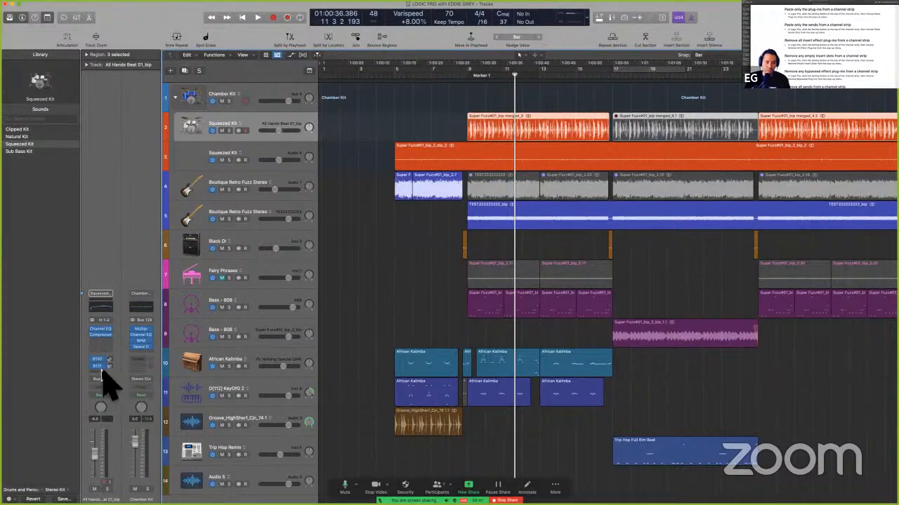
Step: Switch to the user guide PDF and read the sections on removing all insert effect plug-ins and empty insert slots
{"action": "key", "text": "ctrl+Left"}
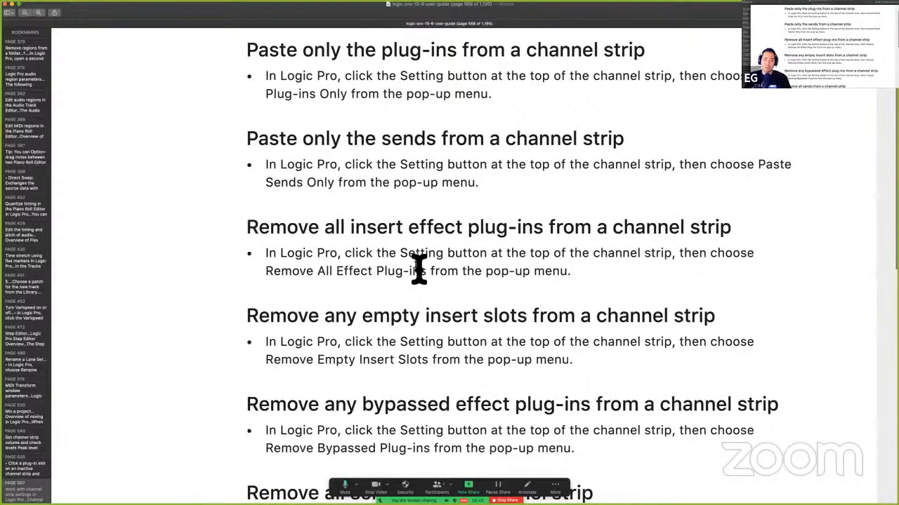
{"action": "scroll", "coordinate": [418, 269], "scroll_direction": "down", "scroll_amount": 2}
{"action": "left_click_drag", "start_coordinate": [370, 214], "coordinate": [484, 213]}
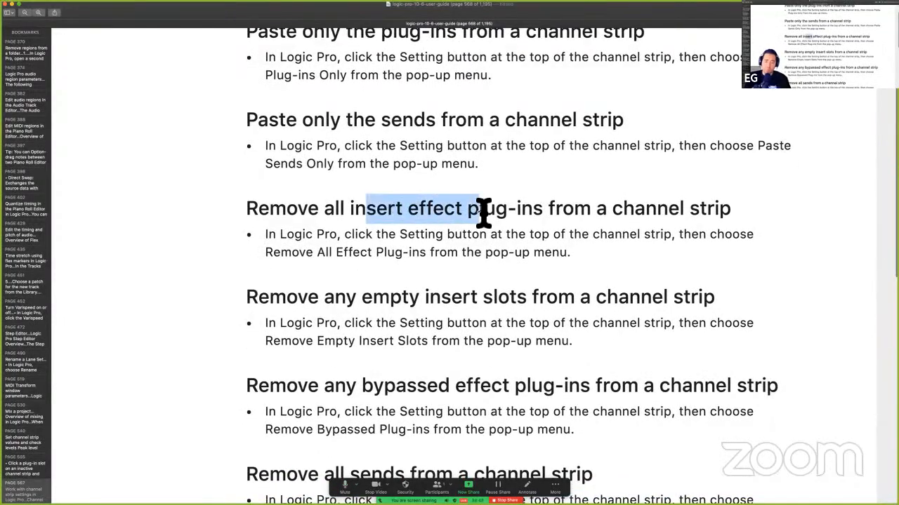
{"action": "scroll", "coordinate": [484, 213], "scroll_direction": "down", "scroll_amount": 1}
{"action": "left_click_drag", "start_coordinate": [298, 281], "coordinate": [667, 285]}
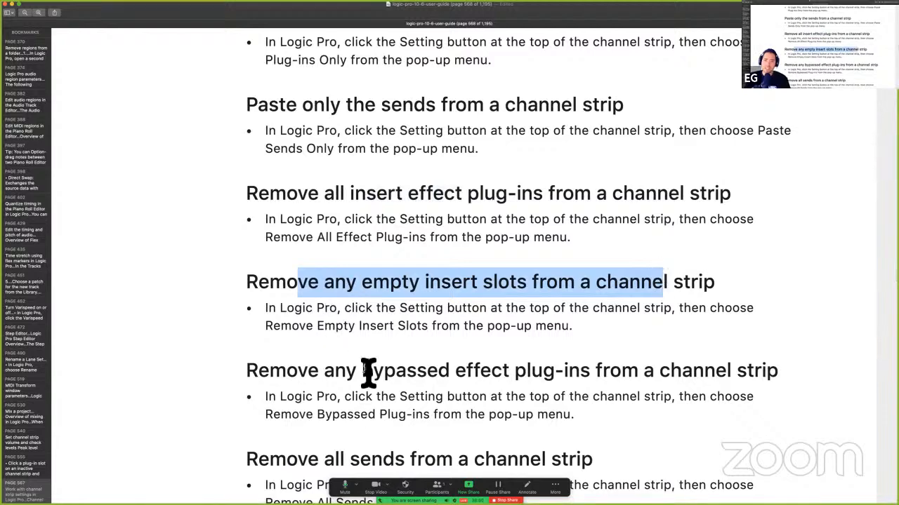
Step: Back in the Logic Pro project, move track 2's Compressor to a lower slot to leave a gap, and remove the empty insert slots
{"action": "key", "text": "ctrl+Right"}
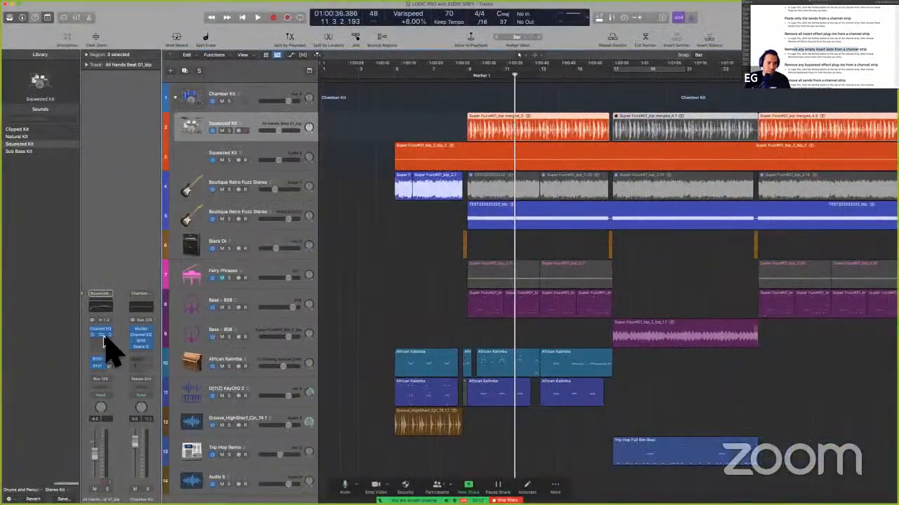
{"action": "left_click_drag", "start_coordinate": [104, 337], "coordinate": [104, 344]}
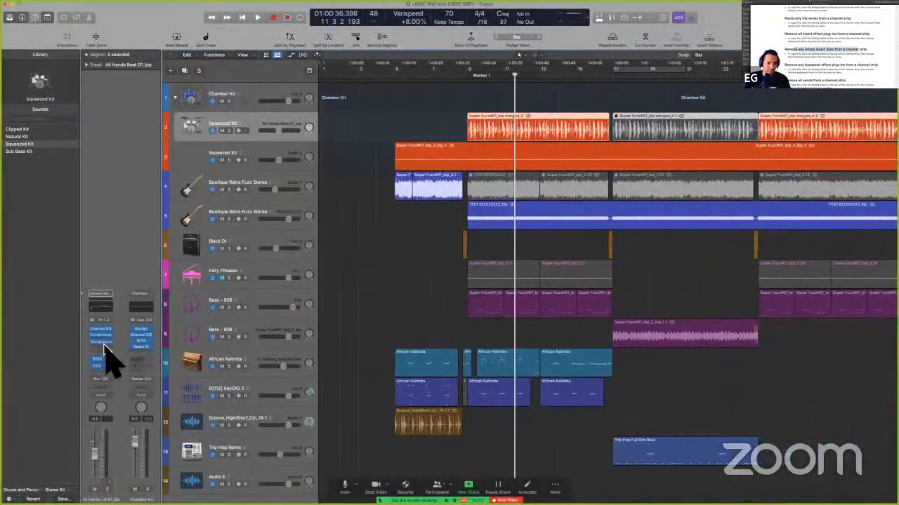
{"action": "left_click", "coordinate": [102, 295]}
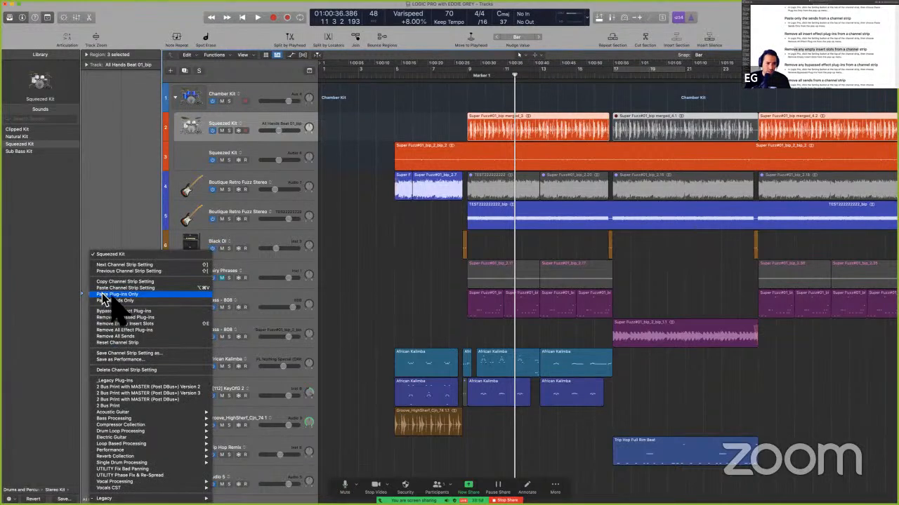
{"action": "left_click", "coordinate": [167, 325]}
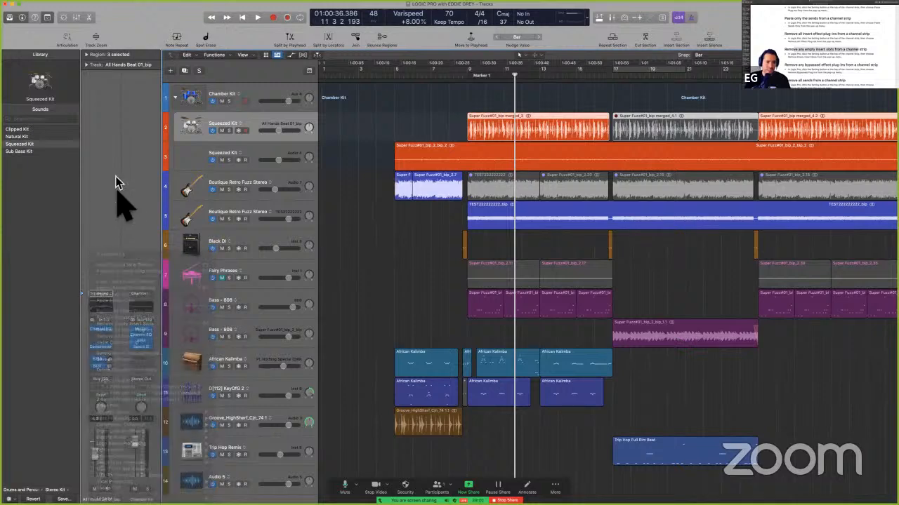
{"action": "key", "text": "shift"}
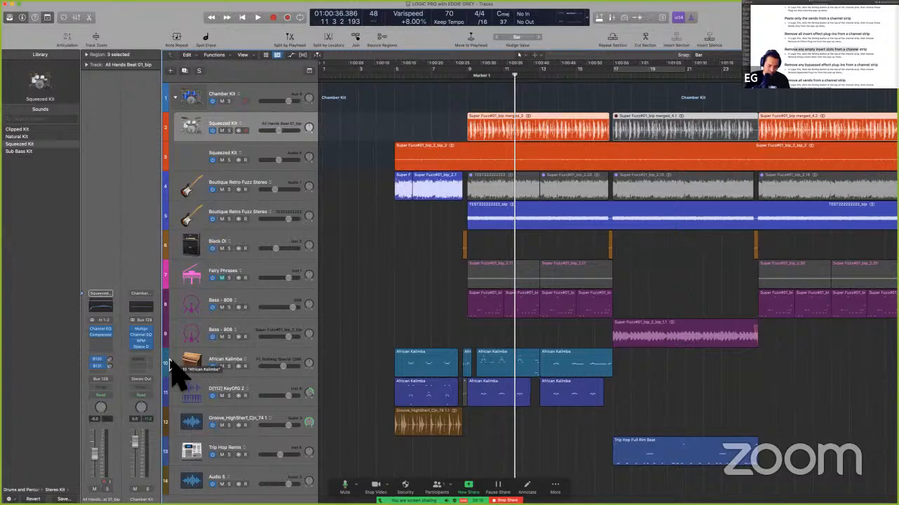
Step: Show the mixer and remove the empty insert slots from the Groove_HighSherf track 12 channel strip
{"action": "key", "text": "x"}
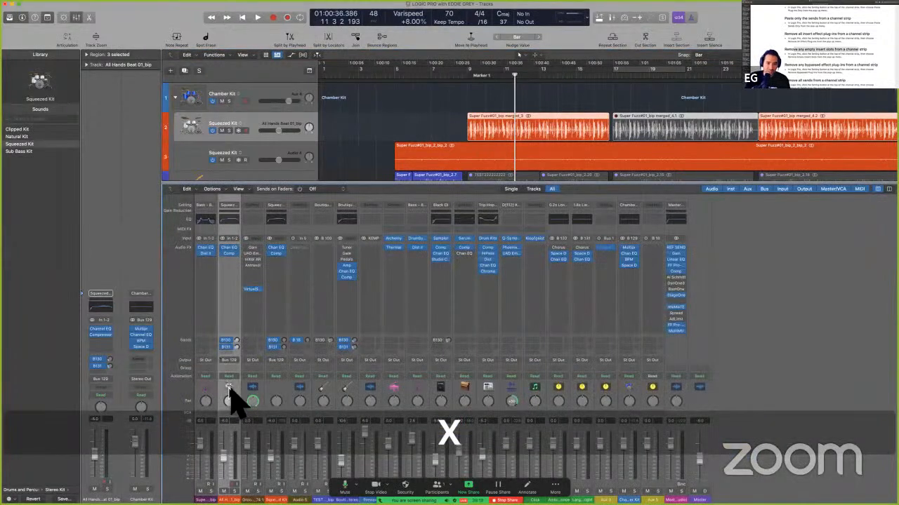
{"action": "key", "text": "Right"}
{"action": "key", "text": "shift+e"}
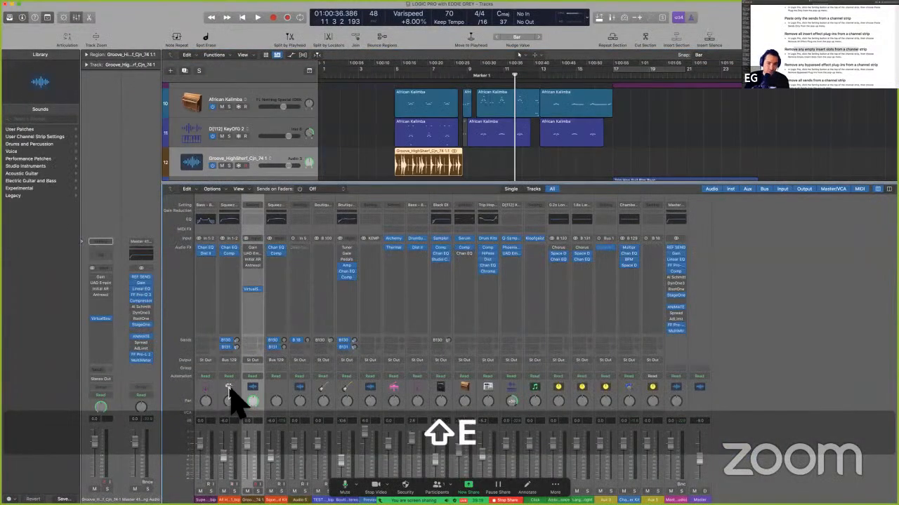
Step: Select the Boutique Retro Fuzz Stereo track 4 channel strip, move its Compressor several slots down, and remove the empty insert slots
{"action": "key", "text": "Right"}
{"action": "key", "text": "Right"}
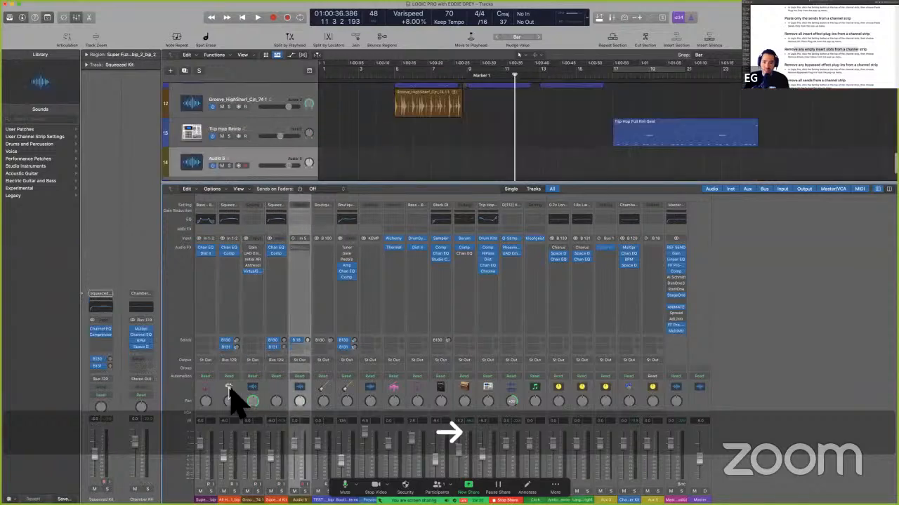
{"action": "key", "text": "Right"}
{"action": "key", "text": "Right"}
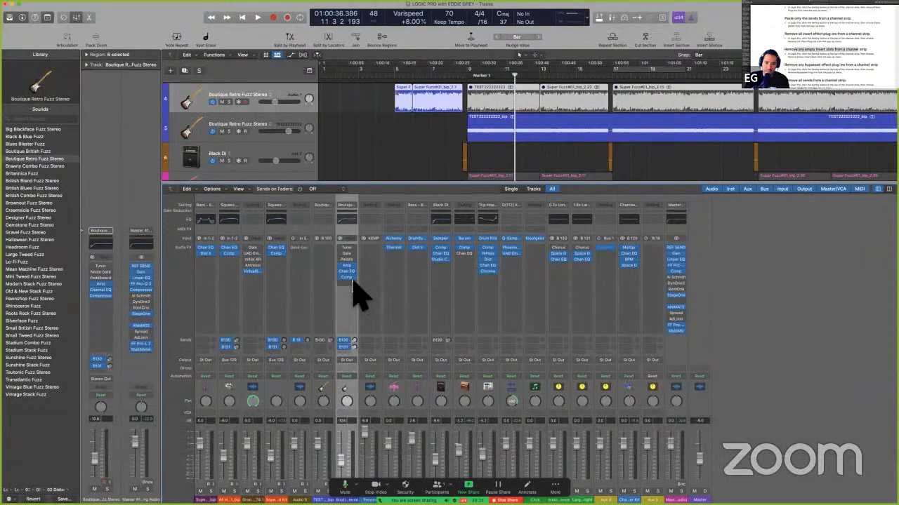
{"action": "left_click_drag", "start_coordinate": [353, 278], "coordinate": [353, 301]}
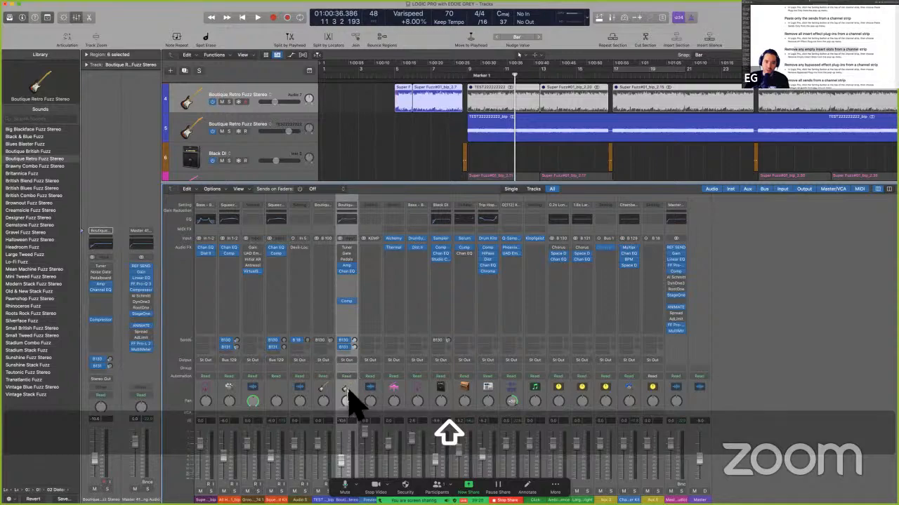
{"action": "key", "text": "shift+e"}
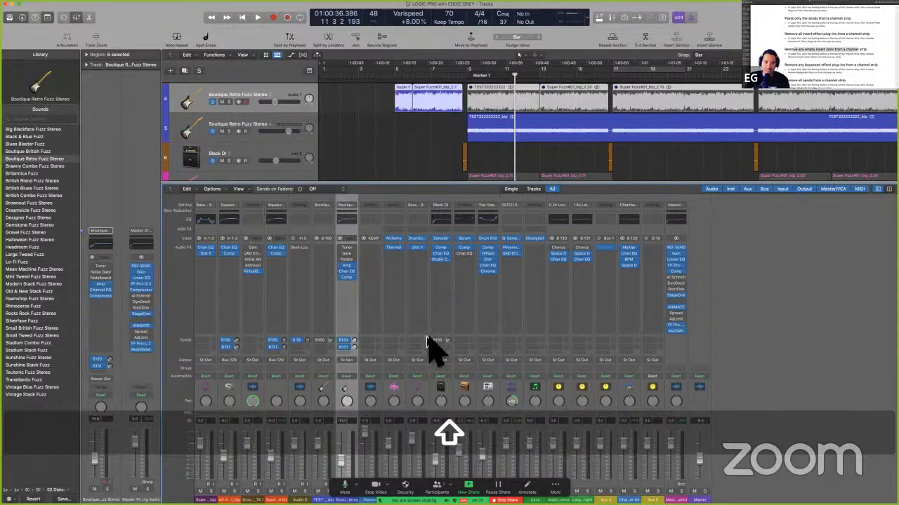
Step: Check the guide's section on removing bypassed effect plug-ins, and try to remove them from track 4's channel strip in the Logic Pro project
{"action": "key", "text": "ctrl+Left"}
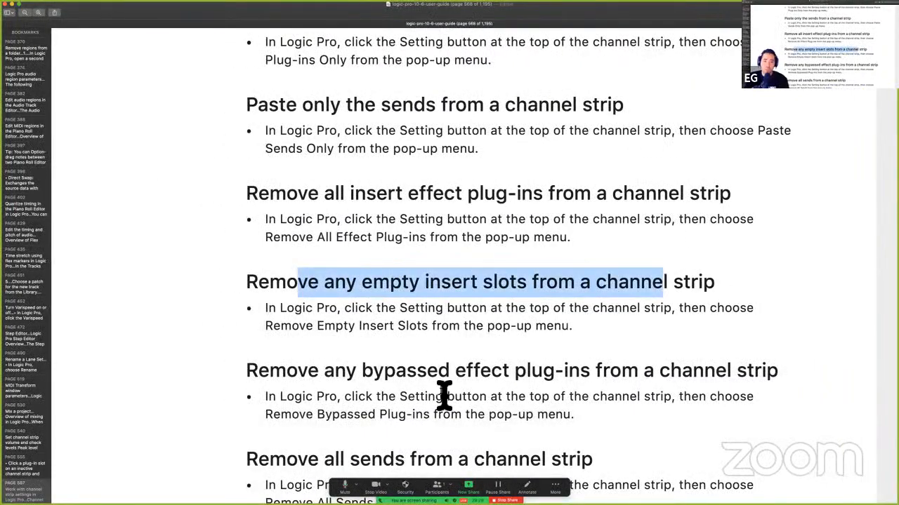
{"action": "key", "text": "ctrl+Right"}
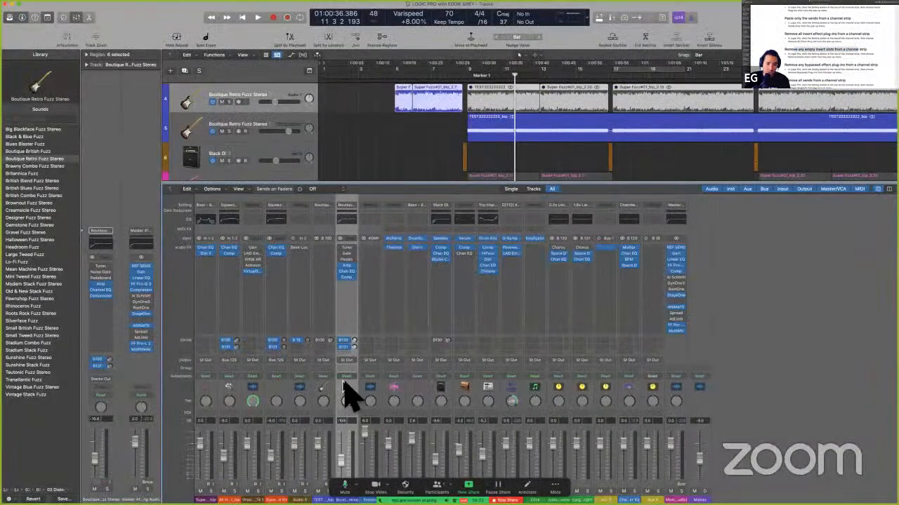
{"action": "left_click", "coordinate": [348, 206]}
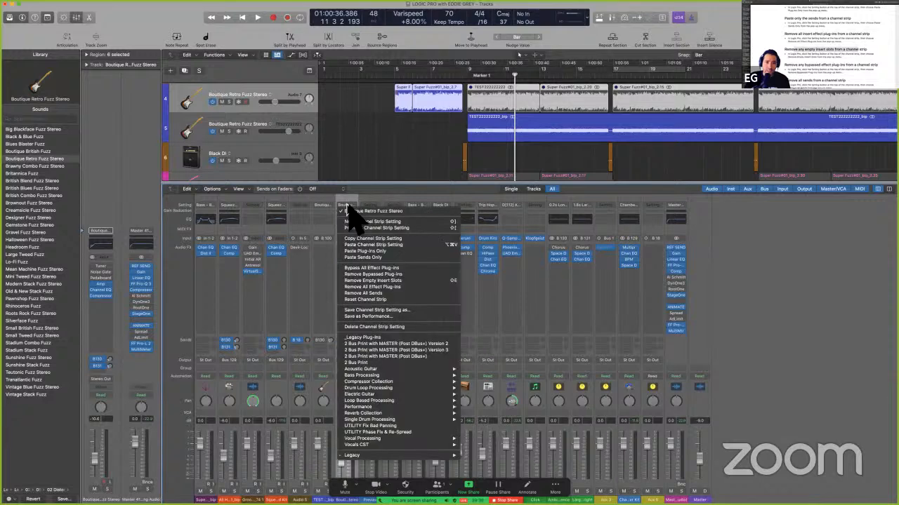
{"action": "left_click", "coordinate": [405, 275]}
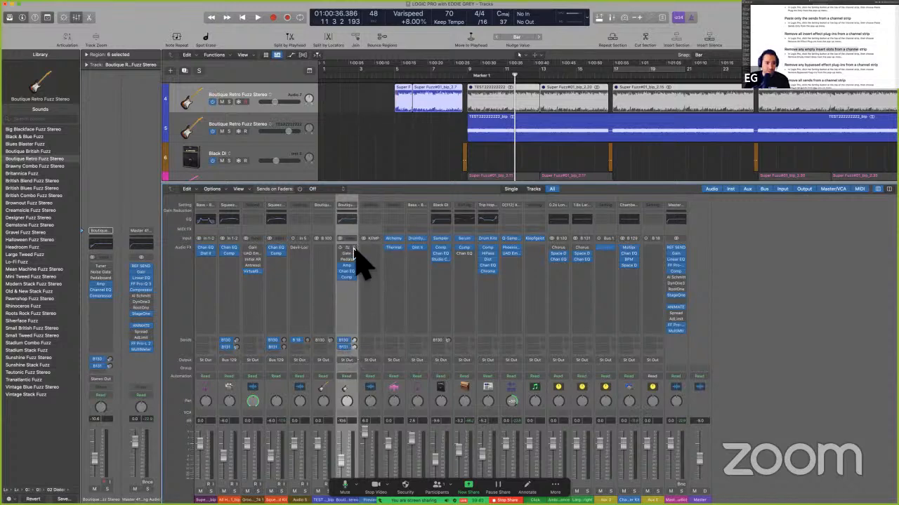
{"action": "left_click", "coordinate": [102, 231]}
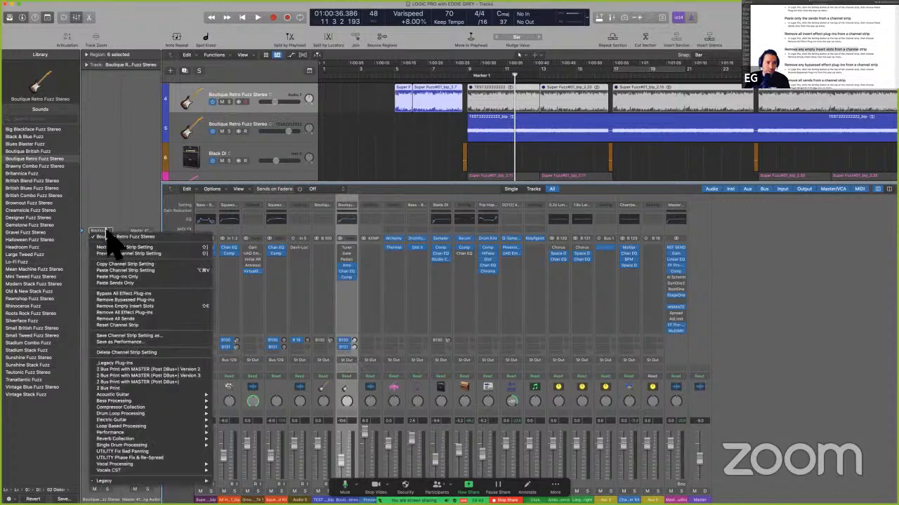
{"action": "left_click", "coordinate": [149, 306]}
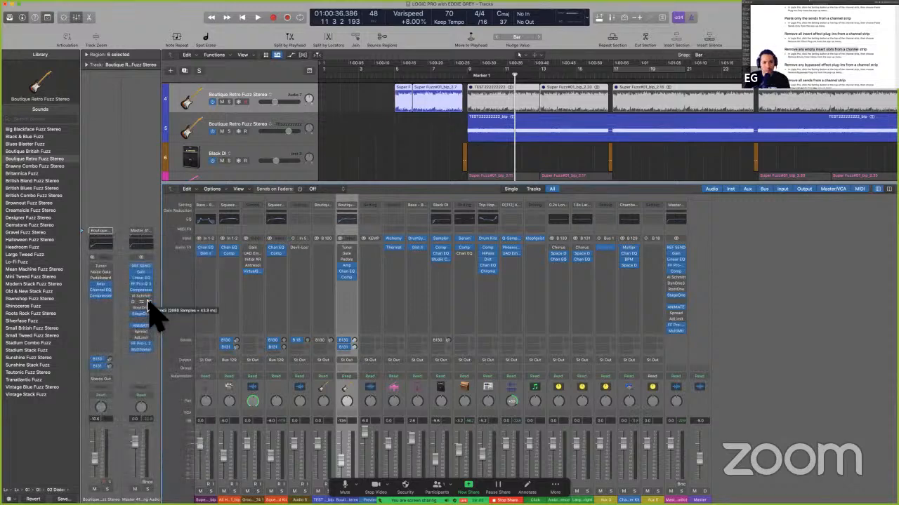
Step: Insert a Channel EQ on Boutique Retro Fuzz Stereo track 5, remove the bypassed plug-ins using its channel strip setting options, and check track 4
{"action": "left_click", "coordinate": [251, 122]}
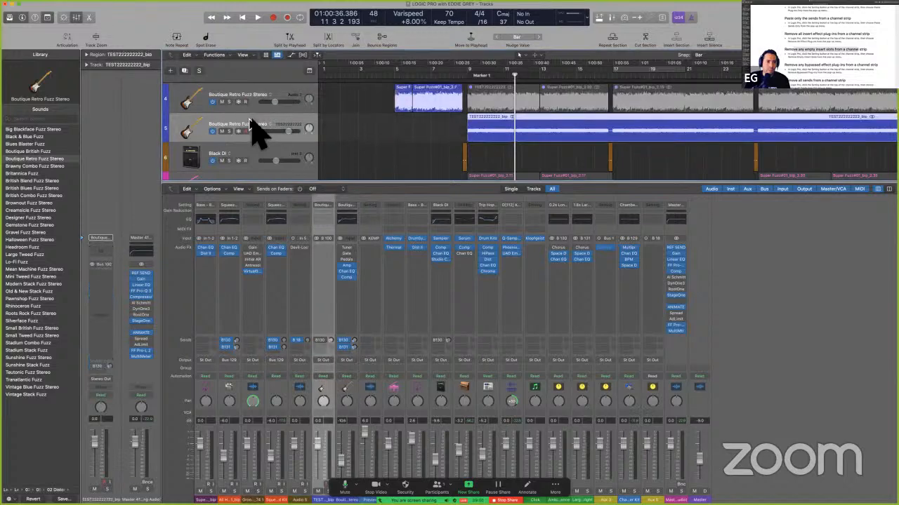
{"action": "left_click", "coordinate": [102, 278]}
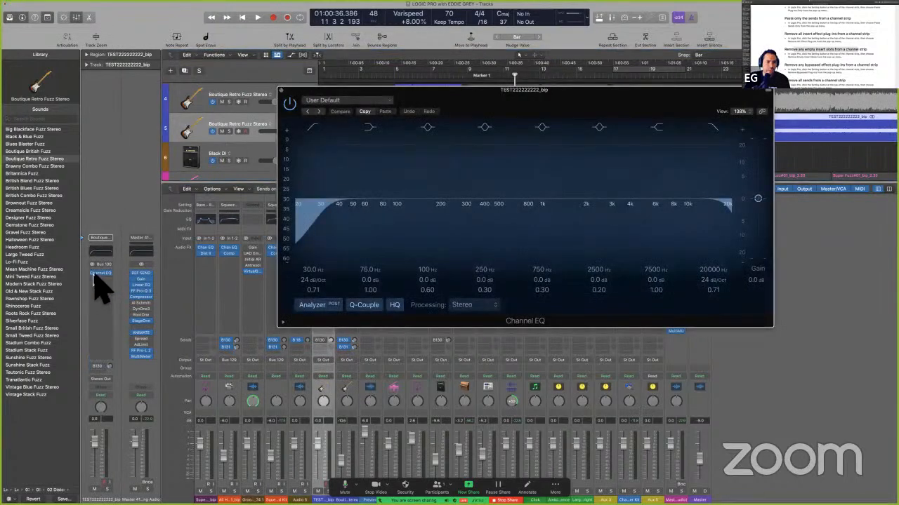
{"action": "left_click", "coordinate": [105, 238]}
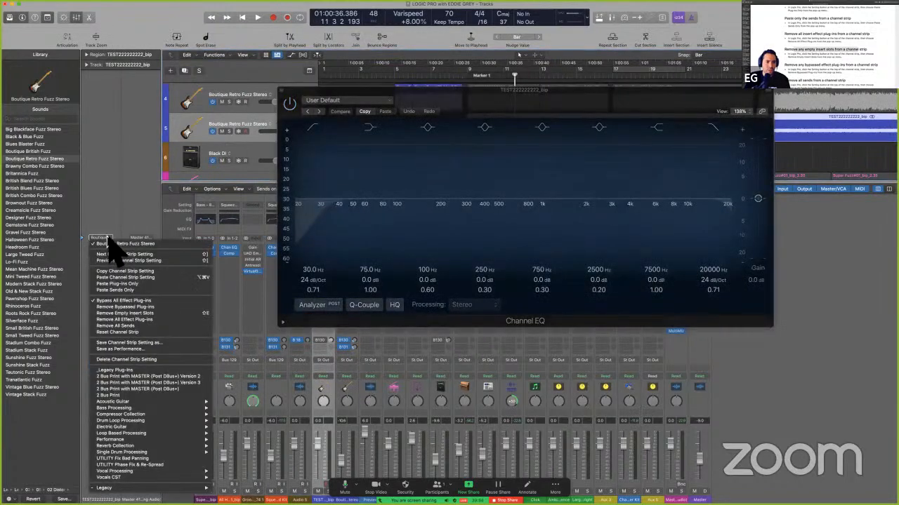
{"action": "left_click", "coordinate": [154, 307]}
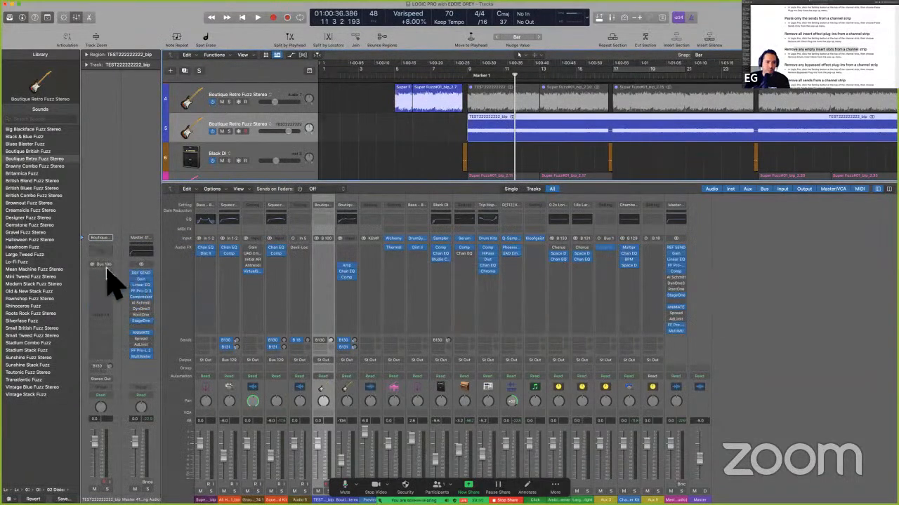
{"action": "left_click", "coordinate": [214, 102]}
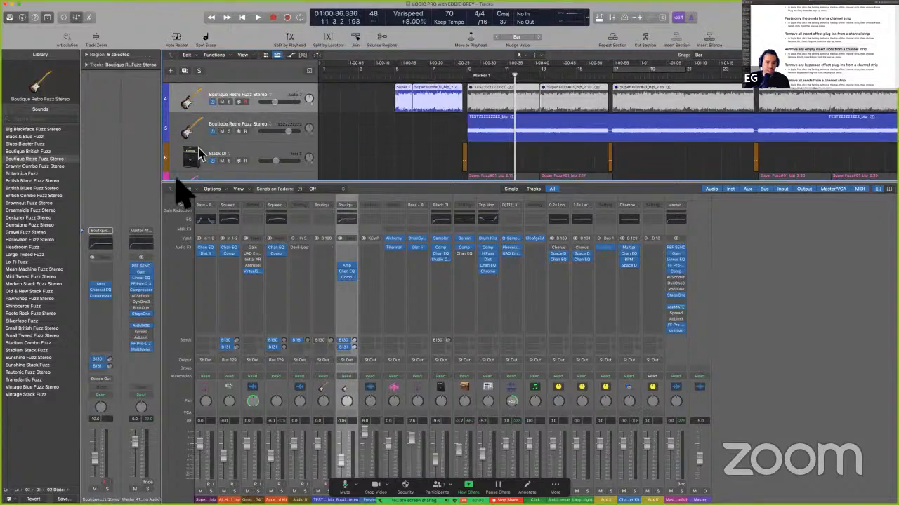
{"action": "mouse_move", "coordinate": [91, 285]}
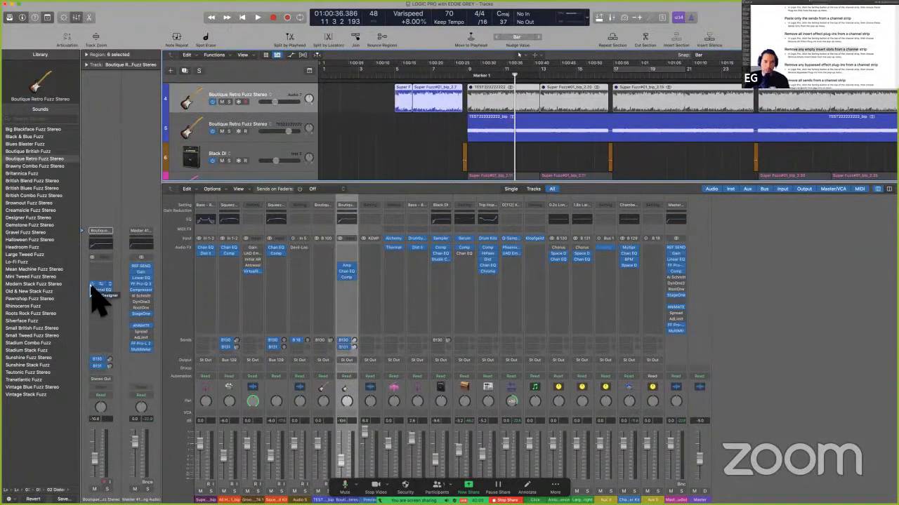
Step: Switch to the Logic Pro User Guide and review the sections on removing all sends and resetting a channel strip setting
{"action": "key", "text": "ctrl+Left"}
{"action": "scroll", "coordinate": [445, 388], "scroll_direction": "down", "scroll_amount": 3}
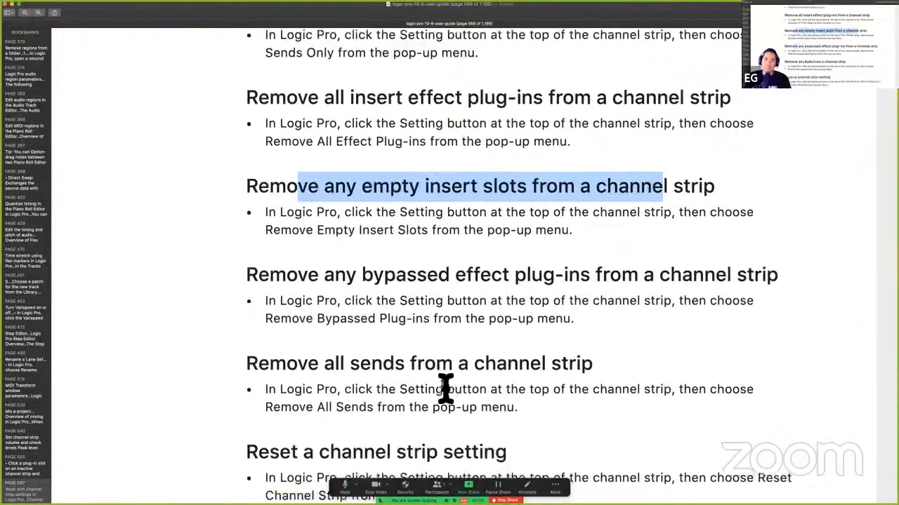
{"action": "scroll", "coordinate": [445, 388], "scroll_direction": "down", "scroll_amount": 10}
{"action": "scroll", "coordinate": [451, 297], "scroll_direction": "up", "scroll_amount": 2}
{"action": "scroll", "coordinate": [451, 298], "scroll_direction": "up", "scroll_amount": 10}
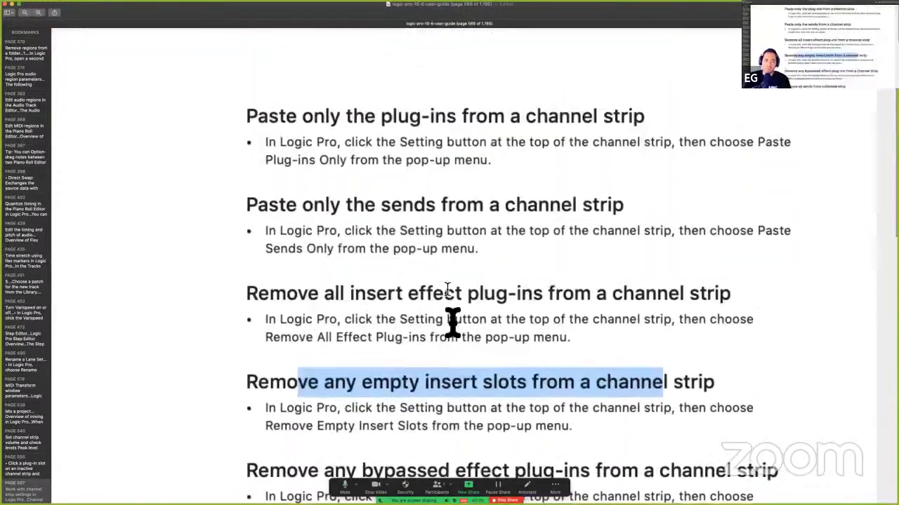
{"action": "scroll", "coordinate": [452, 323], "scroll_direction": "down", "scroll_amount": 5}
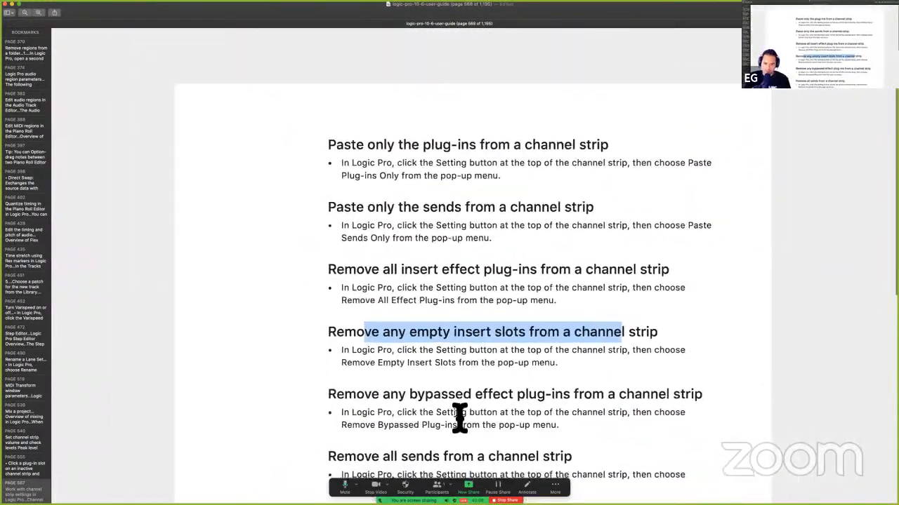
{"action": "scroll", "coordinate": [548, 403], "scroll_direction": "down", "scroll_amount": 5}
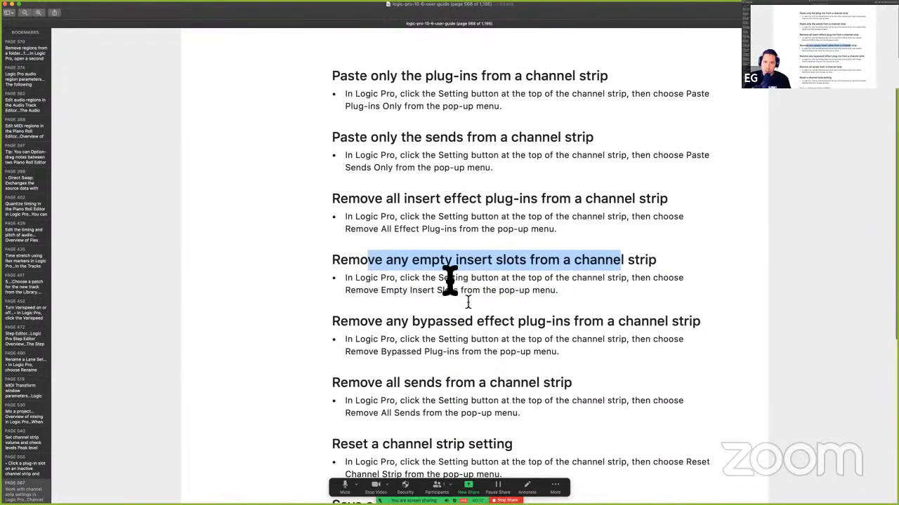
{"action": "scroll", "coordinate": [459, 361], "scroll_direction": "down", "scroll_amount": 2}
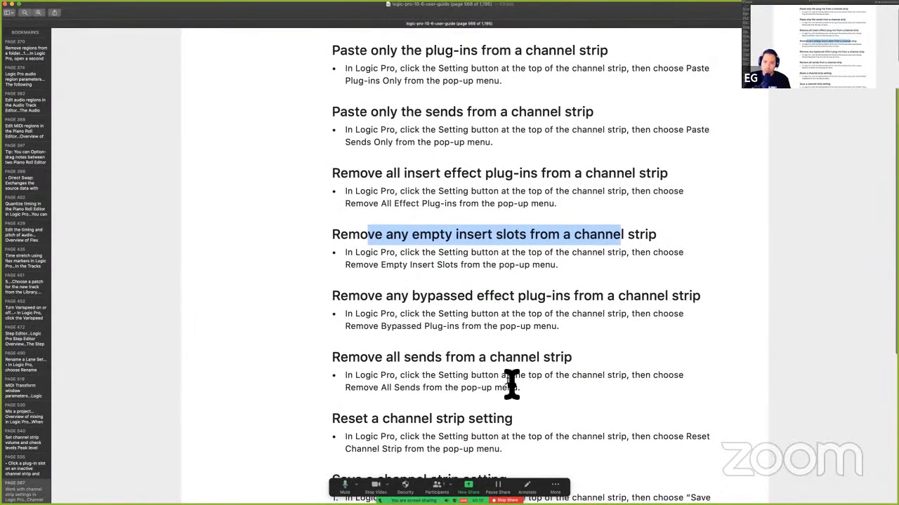
{"action": "scroll", "coordinate": [511, 384], "scroll_direction": "down", "scroll_amount": 2}
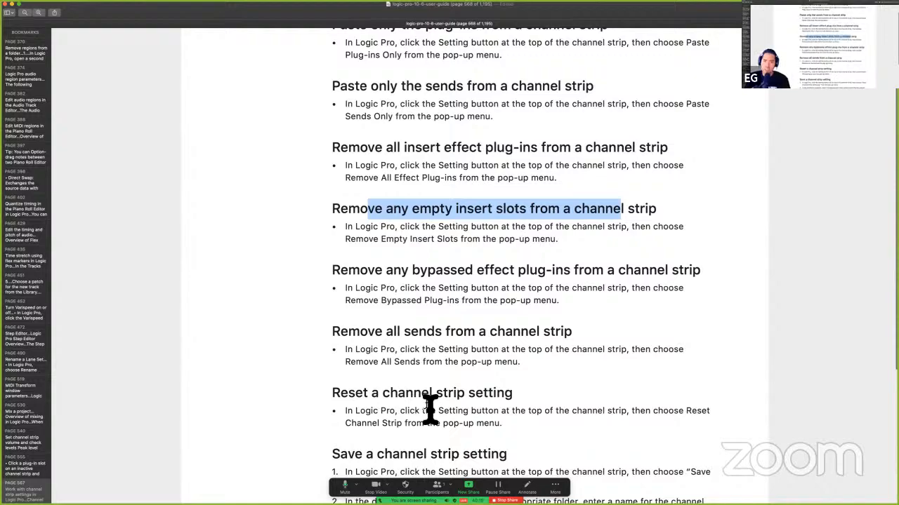
Step: Return to the Logic Pro project, hide the mixer, and reset the channel strip of Squeezed Kit track 3
{"action": "key", "text": "ctrl+Right"}
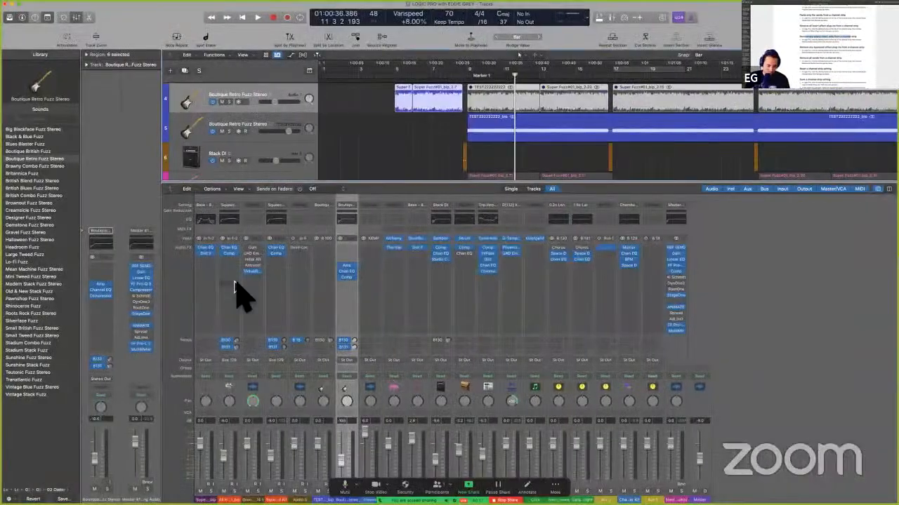
{"action": "key", "text": "x"}
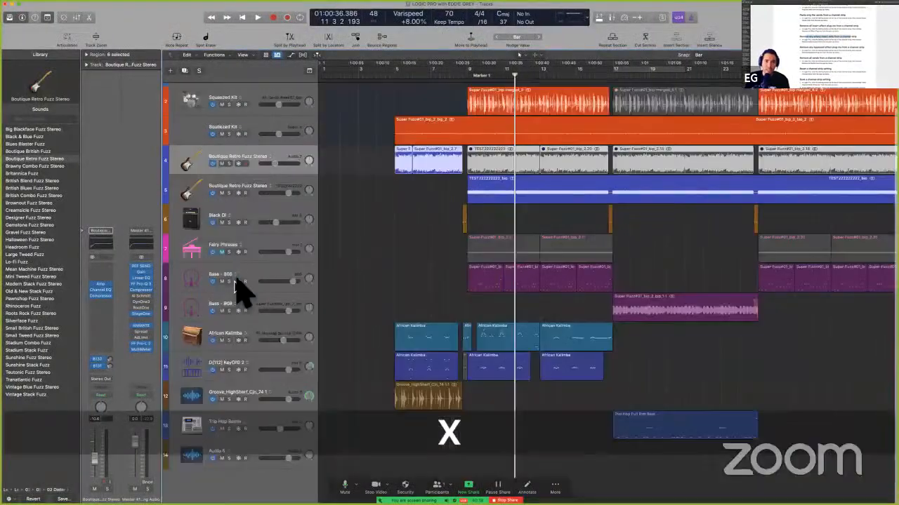
{"action": "left_click", "coordinate": [237, 131]}
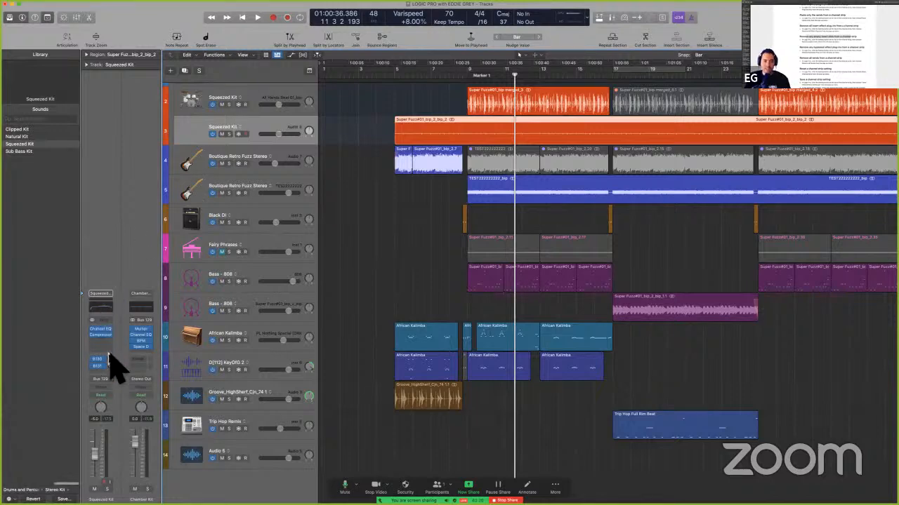
{"action": "left_click", "coordinate": [100, 294]}
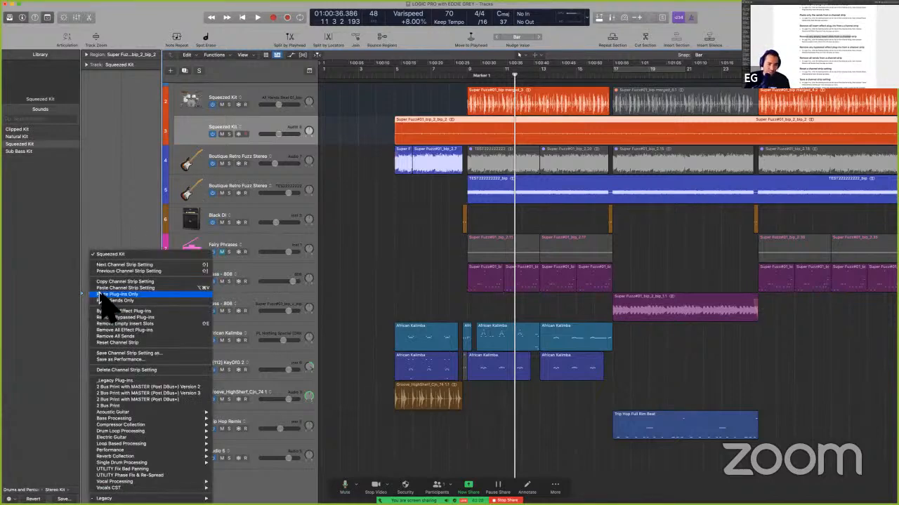
{"action": "left_click", "coordinate": [134, 342]}
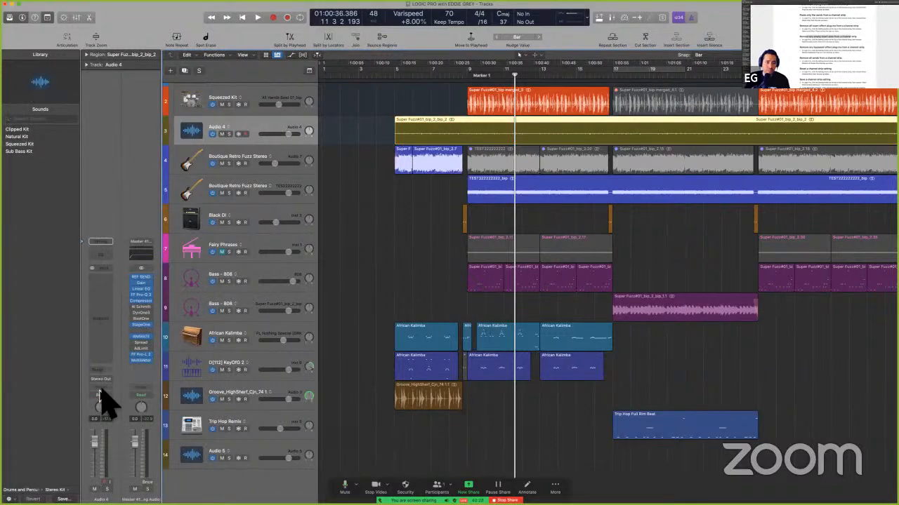
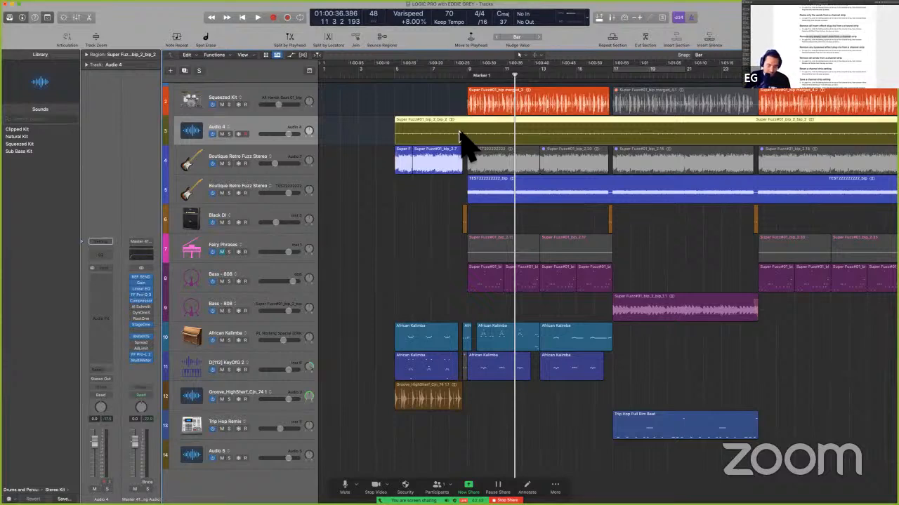
Step: Color the region on track 3 orange-red and rename the track SHAKER
{"action": "key", "text": "alt+c"}
{"action": "left_click", "coordinate": [272, 313]}
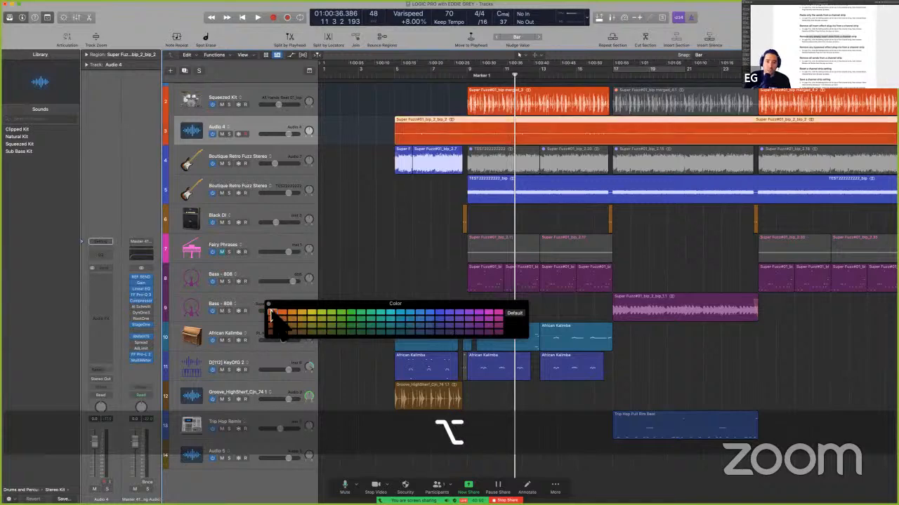
{"action": "left_click", "coordinate": [268, 304]}
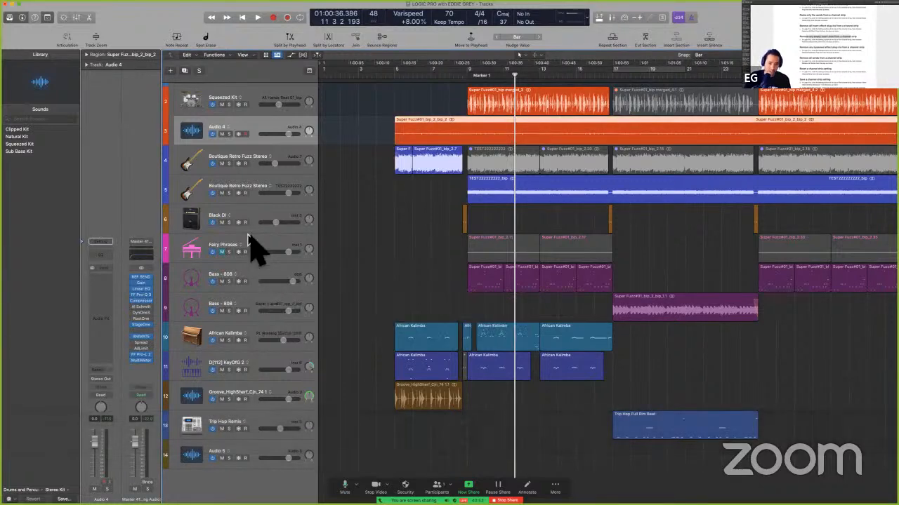
{"action": "key", "text": "shift+Return"}
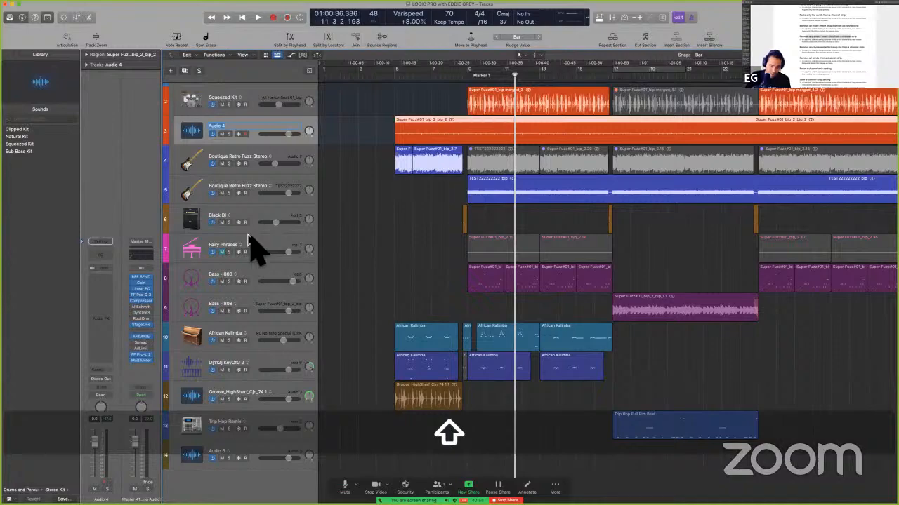
{"action": "type", "text": "SHAKER"}
{"action": "key", "text": "Return"}
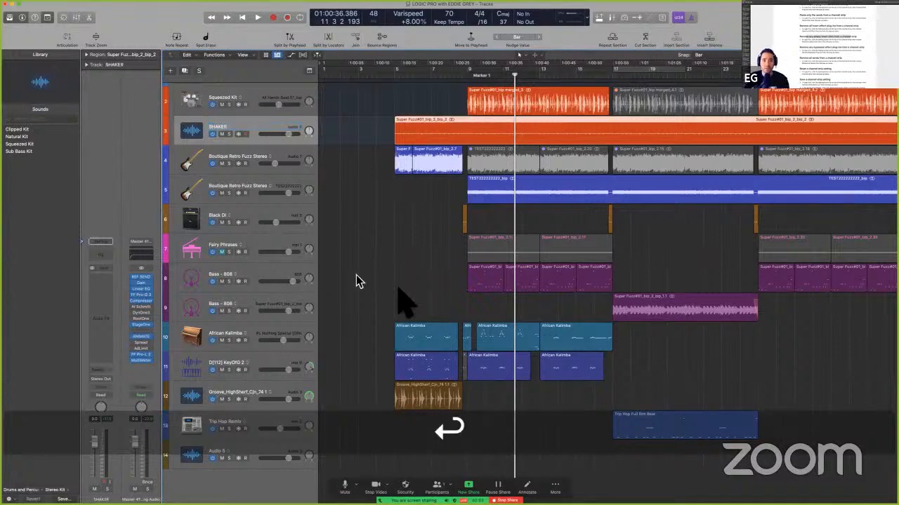
Step: Switch to the Logic Pro User Guide and read how to save and delete a channel strip setting
{"action": "key", "text": "ctrl+Left"}
{"action": "scroll", "coordinate": [477, 425], "scroll_direction": "down", "scroll_amount": 2}
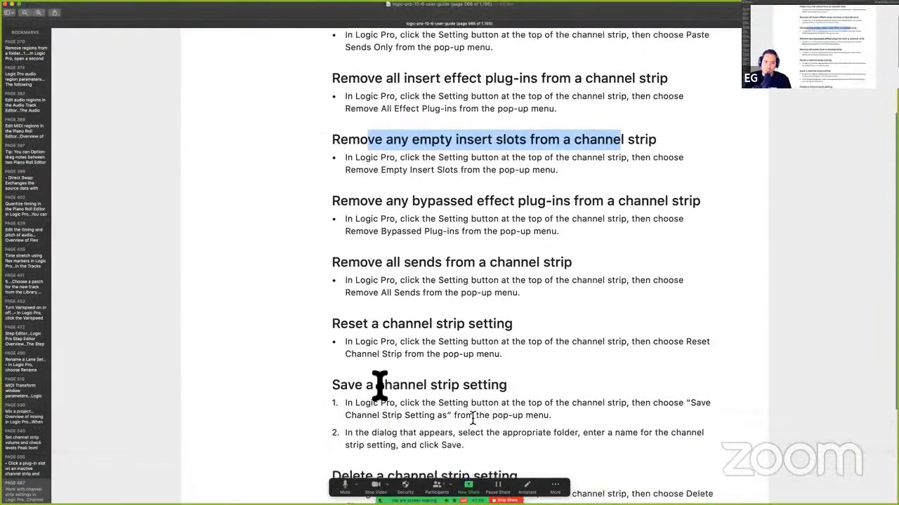
{"action": "scroll", "coordinate": [379, 385], "scroll_direction": "down", "scroll_amount": 1}
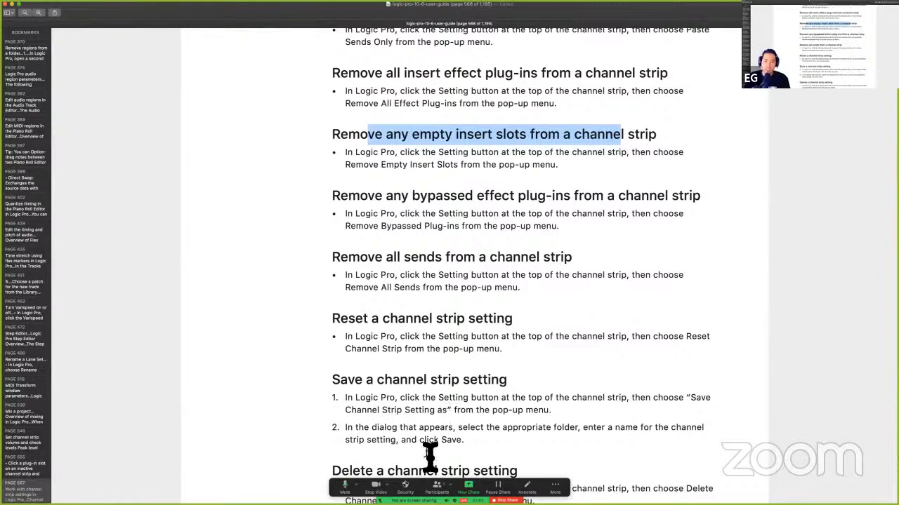
{"action": "scroll", "coordinate": [429, 455], "scroll_direction": "down", "scroll_amount": 2}
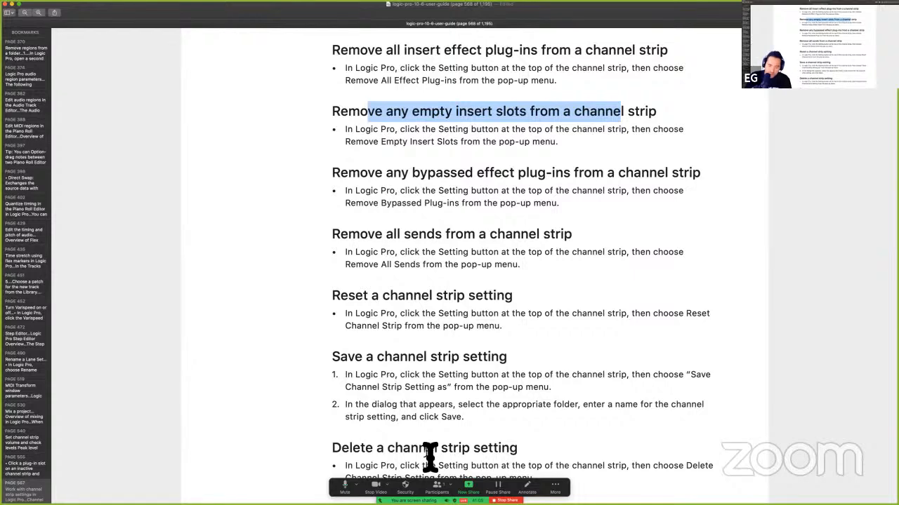
Step: Back in the Logic Pro project, browse the saved channel strip settings available for the SHAKER audio track, including Drum Loop Processing and Electric Guitar
{"action": "key", "text": "ctrl+Right"}
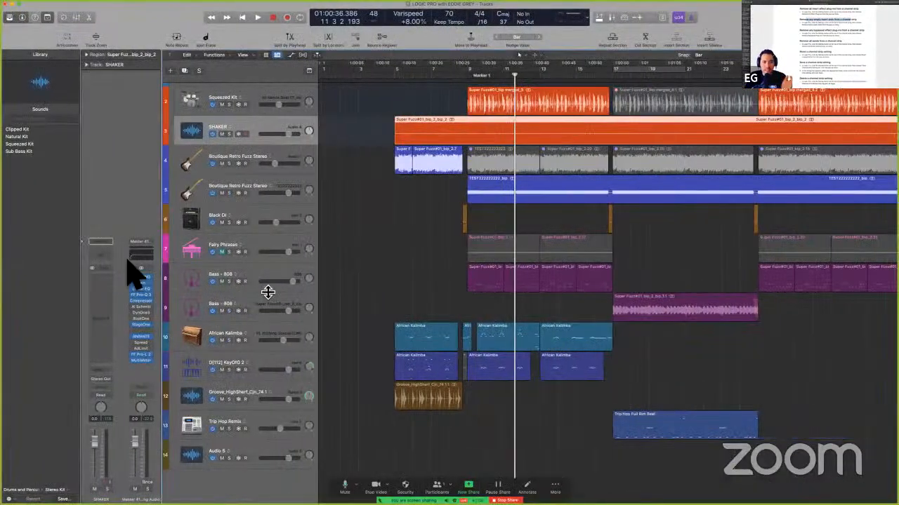
{"action": "left_click", "coordinate": [102, 243]}
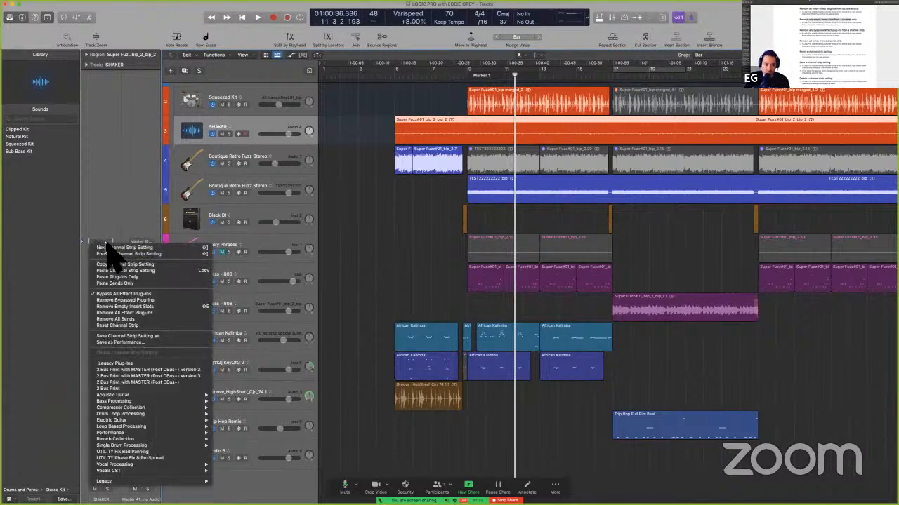
{"action": "mouse_move", "coordinate": [158, 397]}
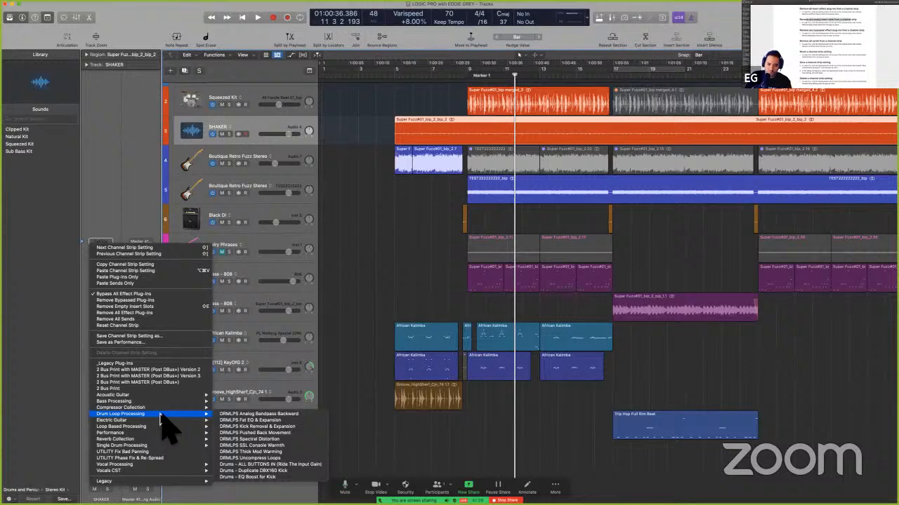
{"action": "mouse_move", "coordinate": [153, 448]}
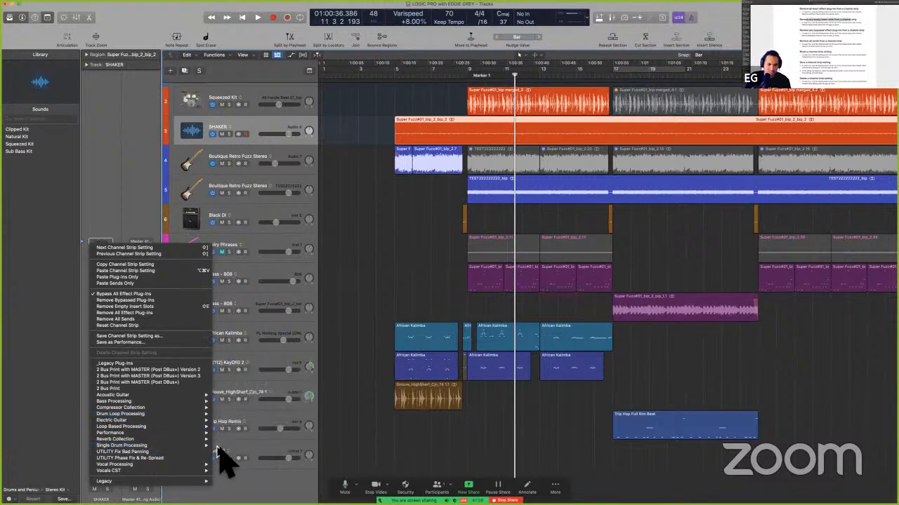
{"action": "mouse_move", "coordinate": [179, 472]}
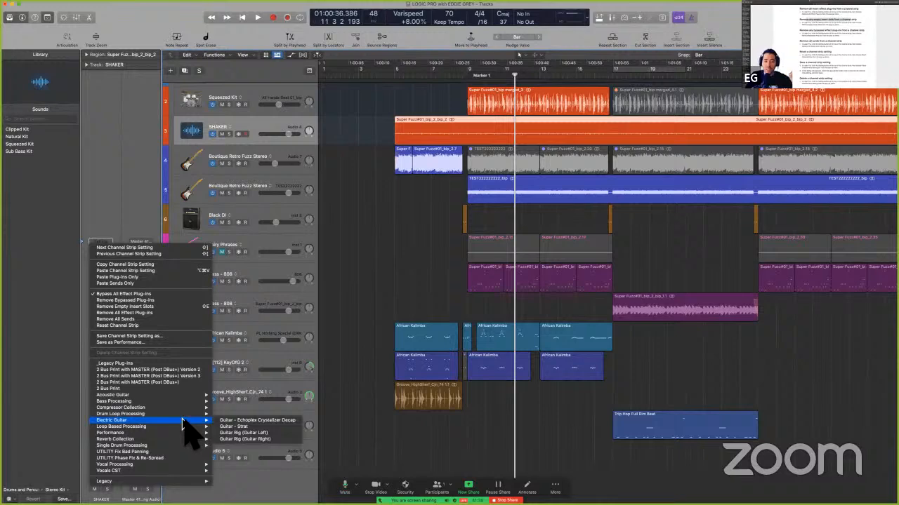
{"action": "left_click", "coordinate": [305, 225]}
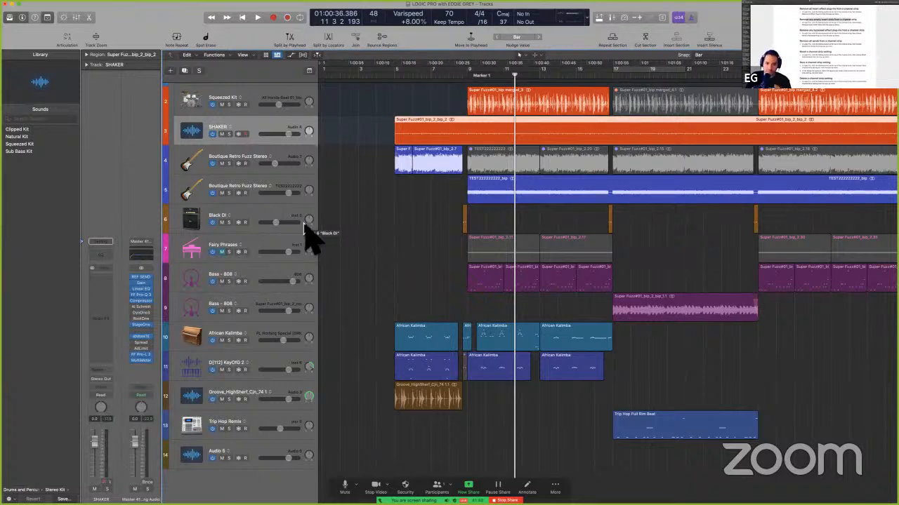
Step: Select the Bass - 808 track 8 and view the saved channel strip settings available for this software instrument
{"action": "left_click", "coordinate": [251, 273]}
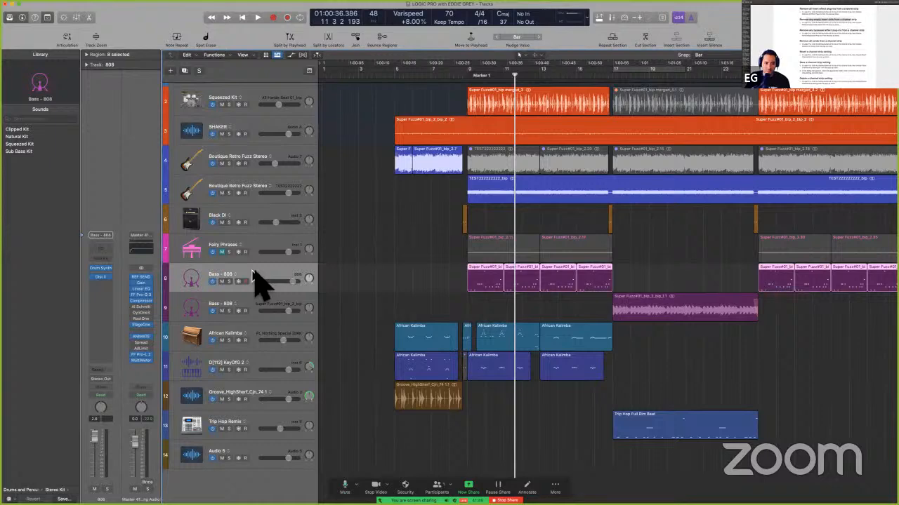
{"action": "left_click", "coordinate": [109, 237]}
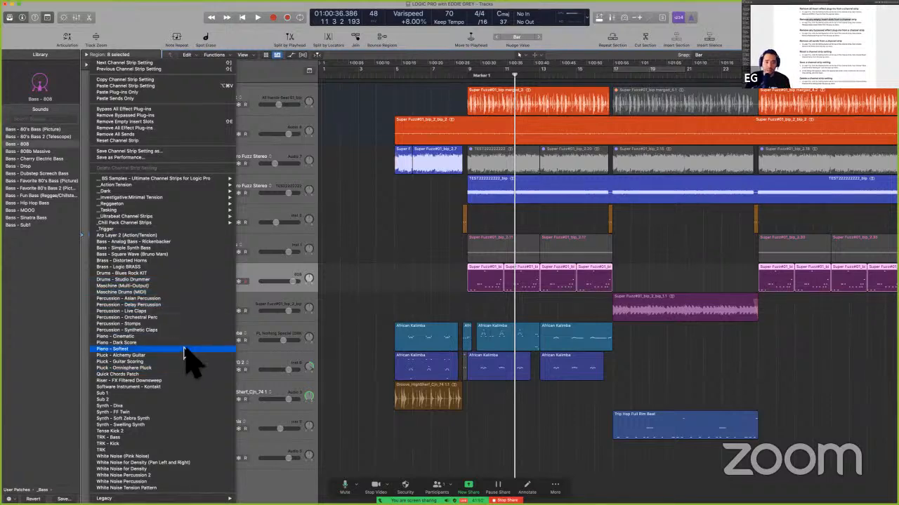
{"action": "left_click", "coordinate": [297, 305]}
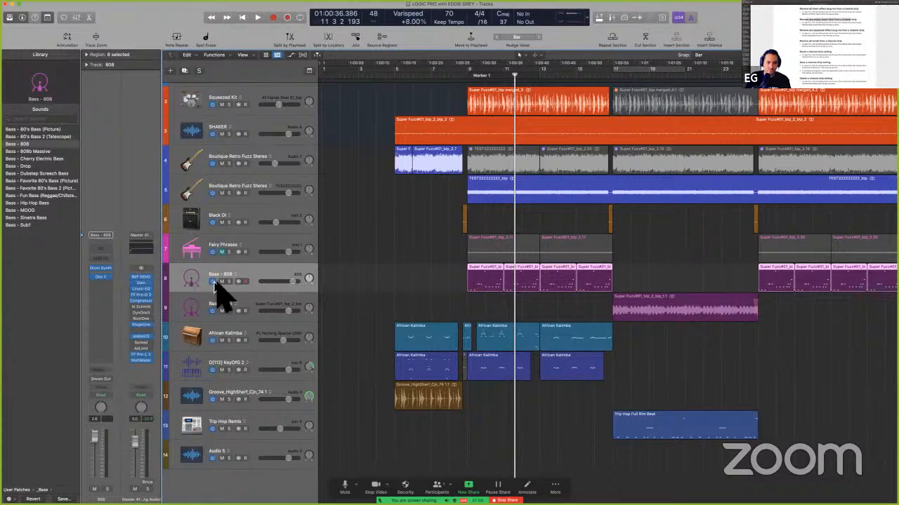
Step: Solo the African Kalimba track 10 and play a short passage to hear its current sound
{"action": "left_click", "coordinate": [234, 328]}
{"action": "left_click", "coordinate": [229, 340]}
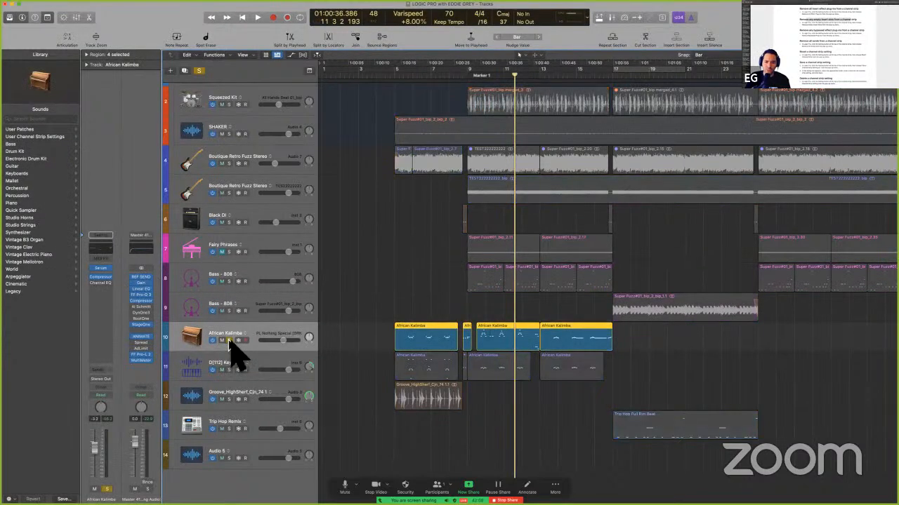
{"action": "key", "text": "alt+space"}
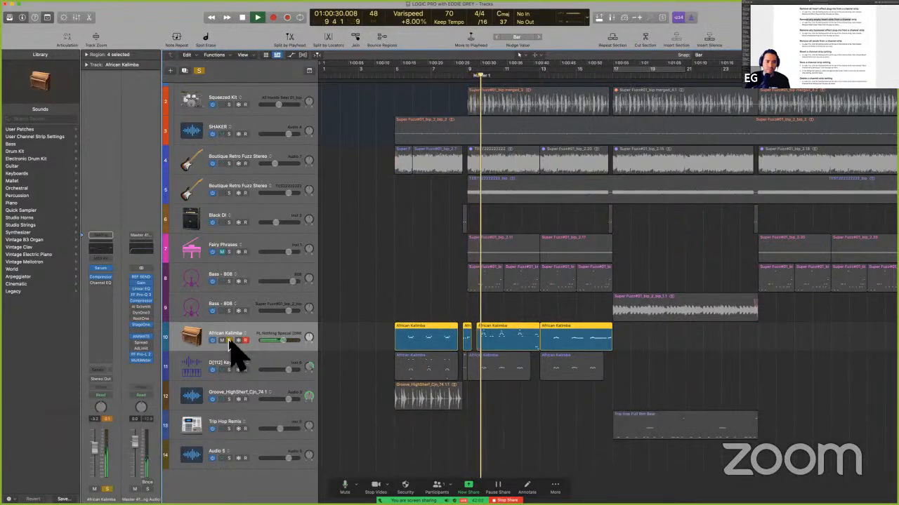
{"action": "key", "text": "space"}
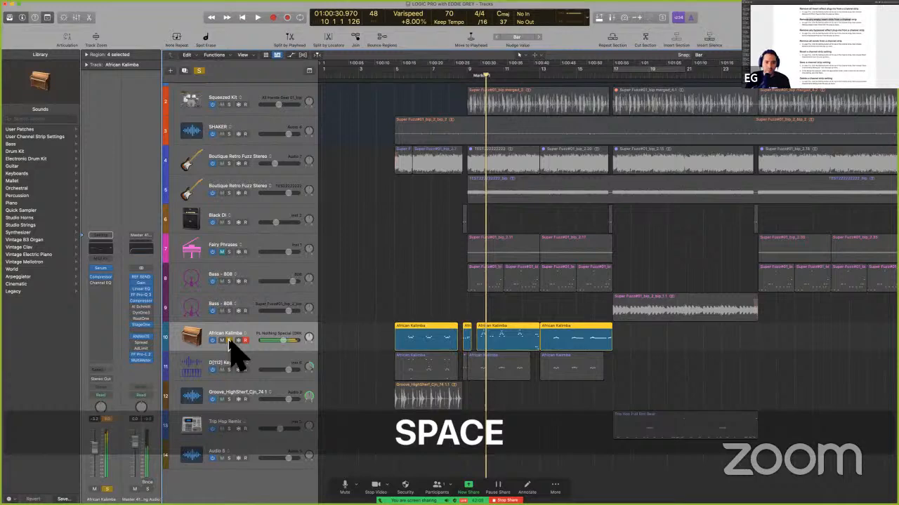
Step: Load the Pluck - Omnisphere Pluck channel strip setting on the African Kalimba track and audition it with the Library hidden
{"action": "left_click", "coordinate": [106, 236]}
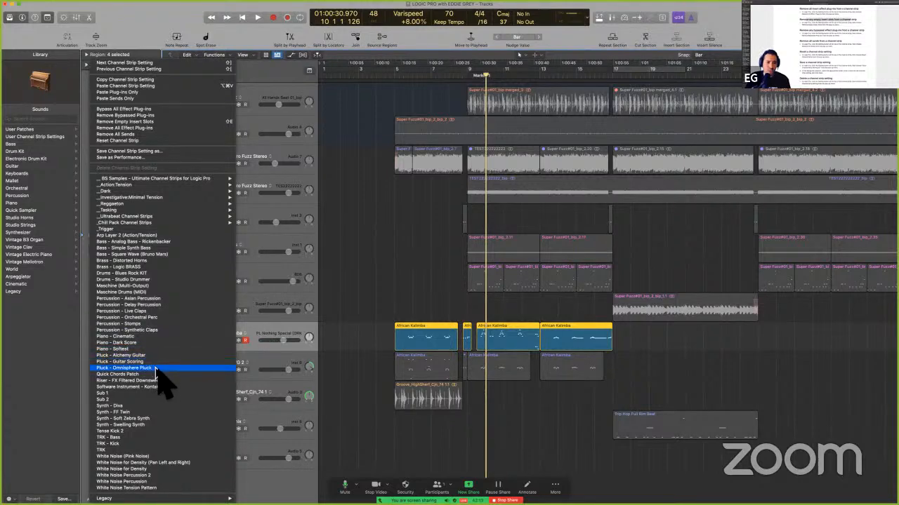
{"action": "left_click", "coordinate": [141, 368]}
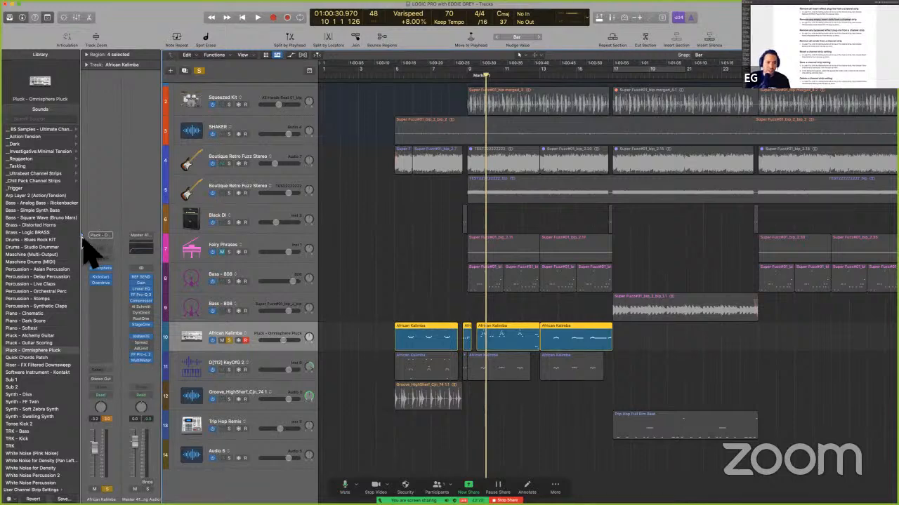
{"action": "left_click_drag", "start_coordinate": [92, 246], "coordinate": [120, 251]}
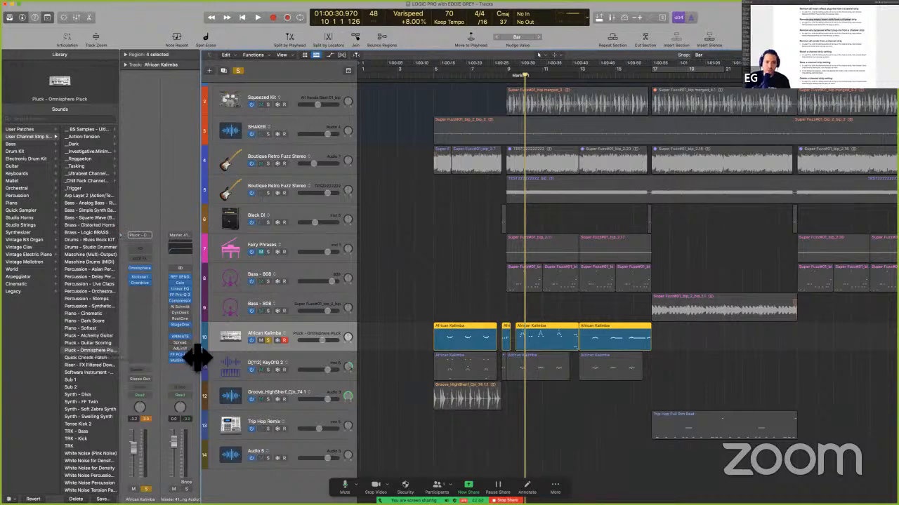
{"action": "key", "text": "y"}
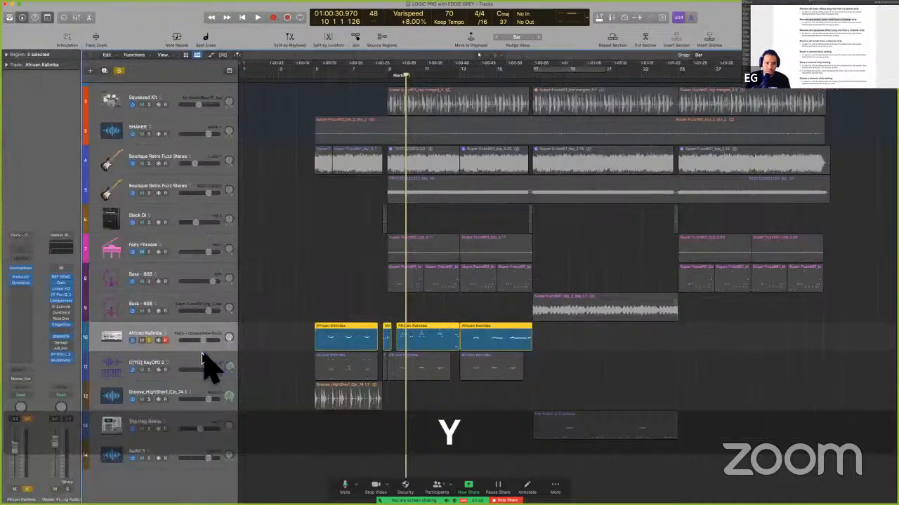
{"action": "key", "text": "alt+space"}
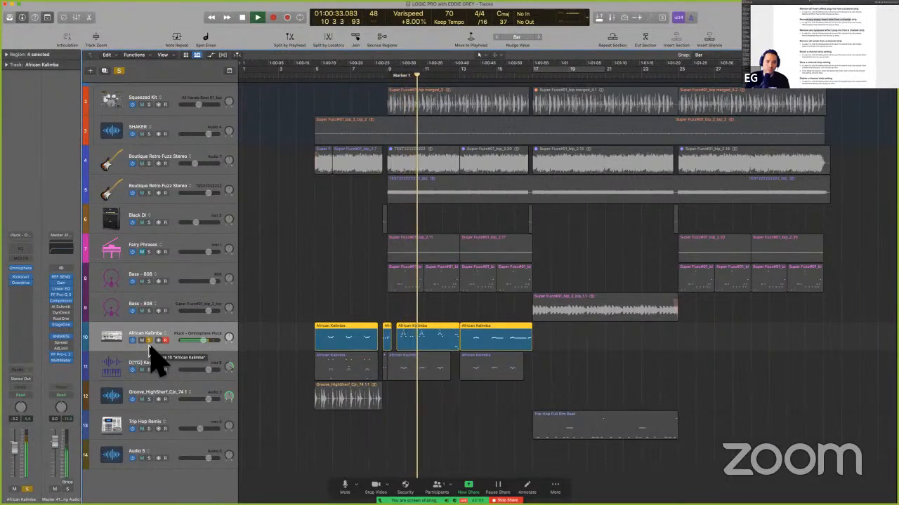
{"action": "key", "text": "space"}
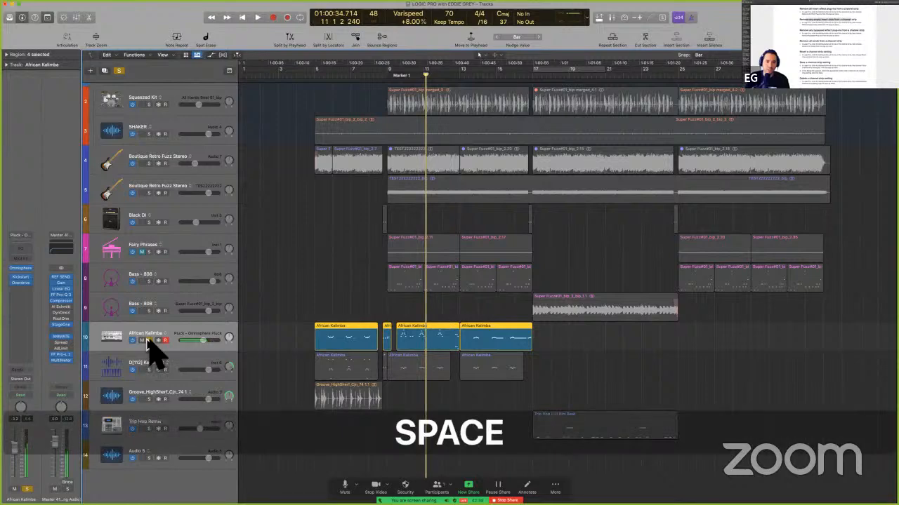
Step: Undo the channel strip setting change on the African Kalimba track, turn off its solo and deselect its regions
{"action": "left_click", "coordinate": [149, 340]}
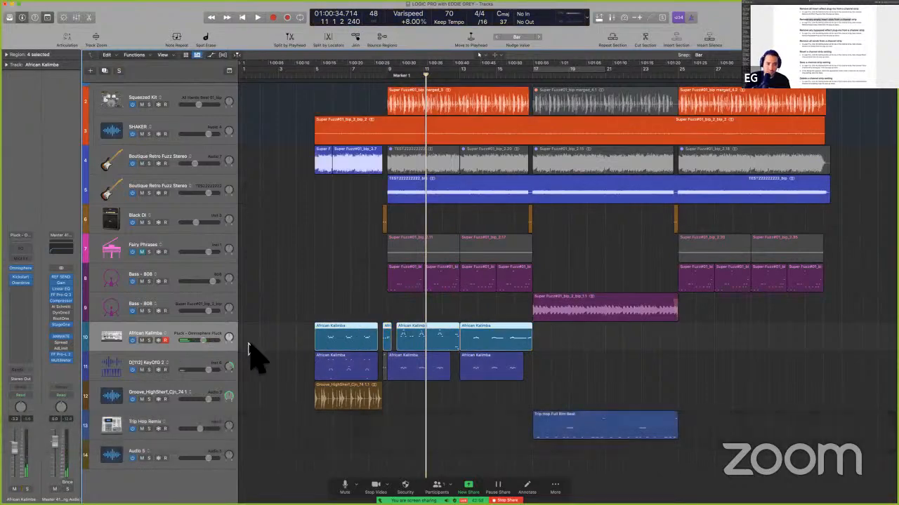
{"action": "key", "text": "z"}
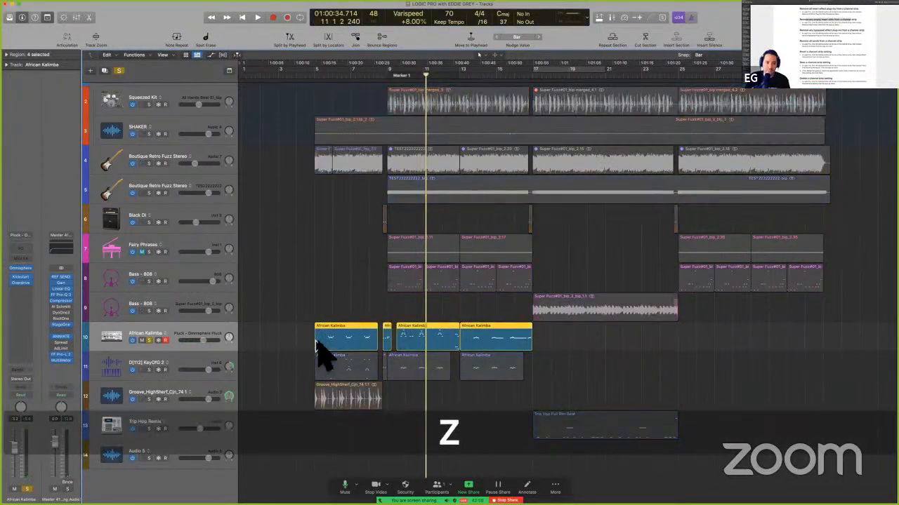
{"action": "key", "text": "super+z"}
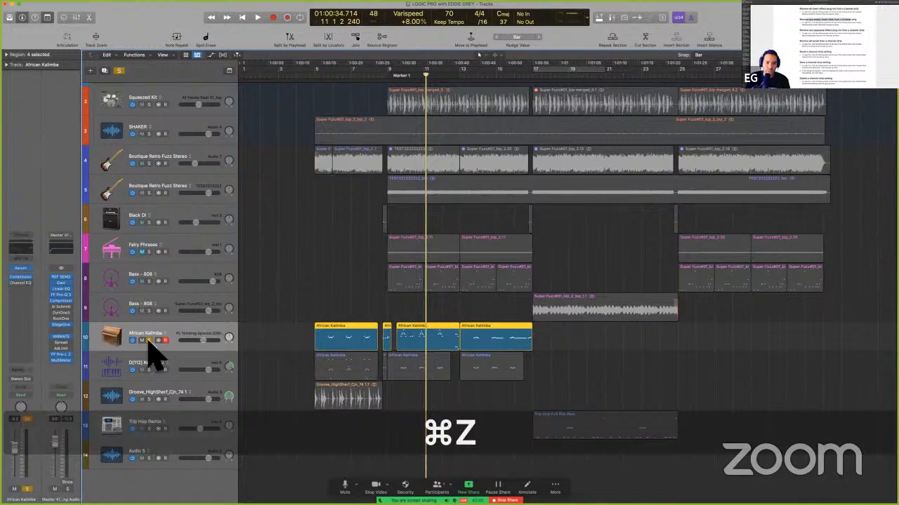
{"action": "left_click", "coordinate": [148, 341]}
{"action": "left_click", "coordinate": [286, 307]}
Step: Read the save and delete channel strip sections in the Logic Pro User Guide and view the African Kalimba track's channel strip setting options in the project
{"action": "key", "text": "ctrl+Left"}
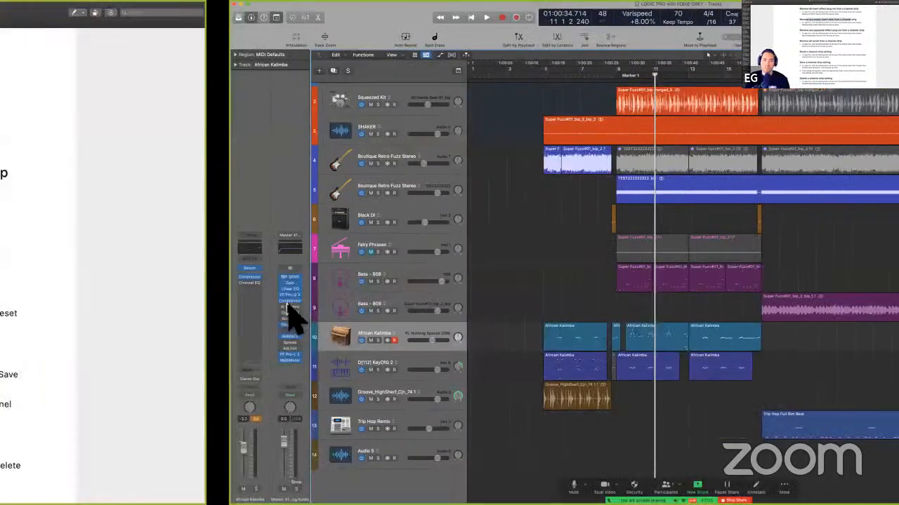
{"action": "scroll", "coordinate": [383, 433], "scroll_direction": "down", "scroll_amount": 1}
{"action": "scroll", "coordinate": [384, 433], "scroll_direction": "down", "scroll_amount": 2}
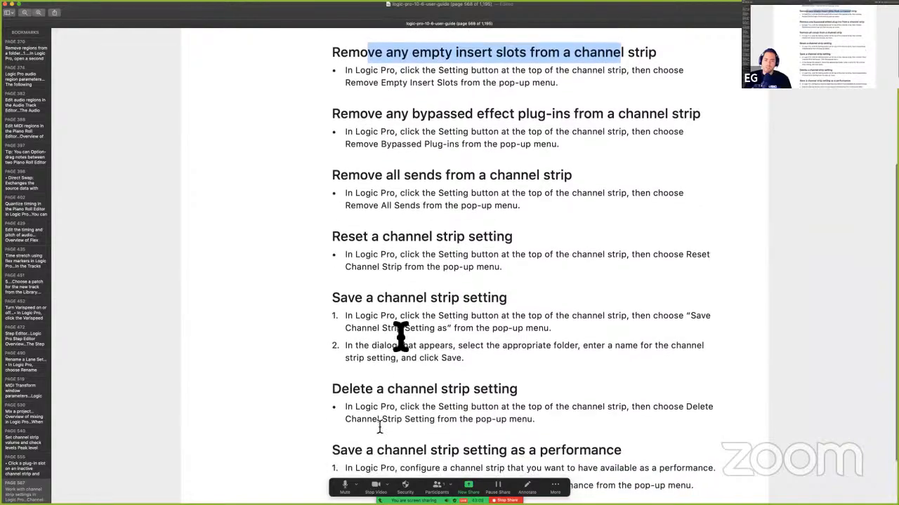
{"action": "key", "text": "ctrl+Right"}
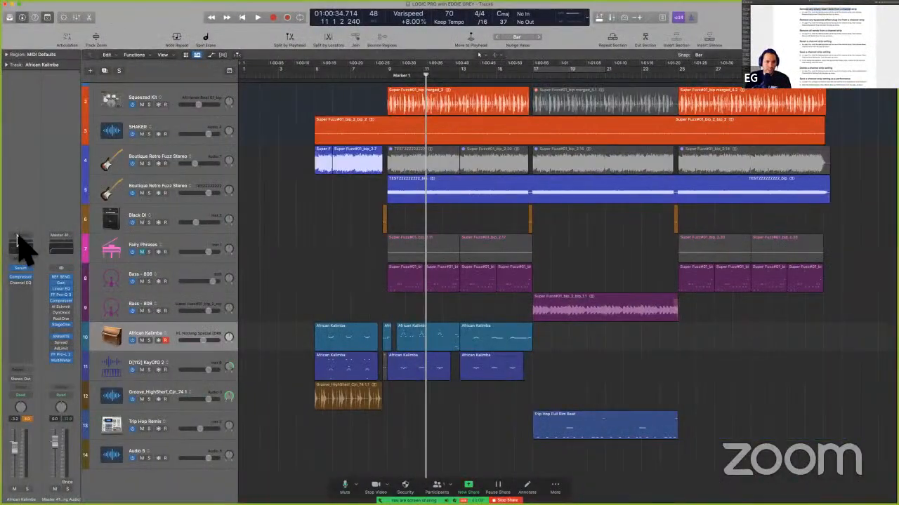
{"action": "left_click", "coordinate": [20, 242]}
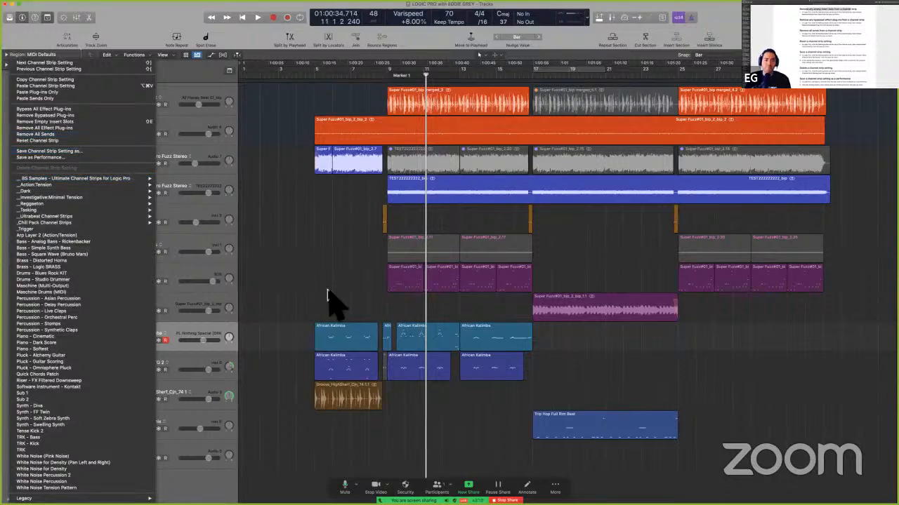
{"action": "key", "text": "Escape"}
Step: Highlight the "Delete a channel strip setting" heading in the guide and check for that command on the African Kalimba channel strip in Logic Pro
{"action": "key", "text": "ctrl+Left"}
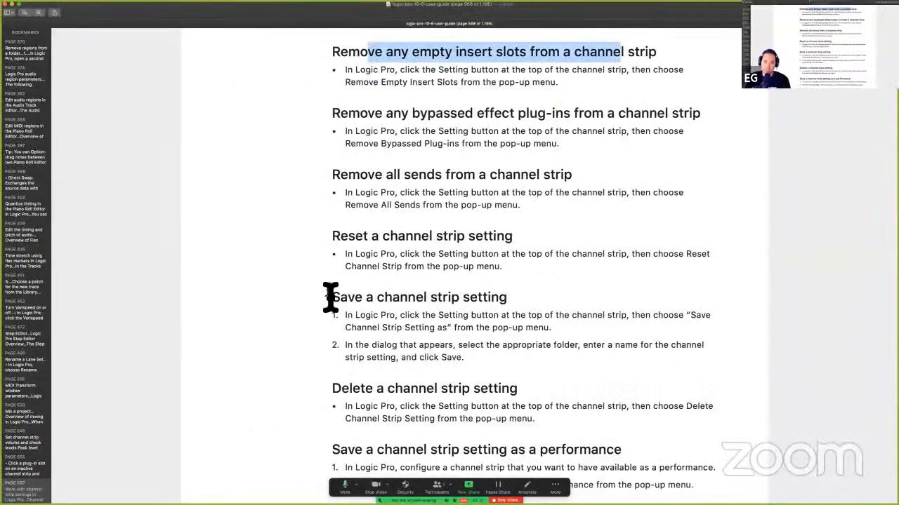
{"action": "scroll", "coordinate": [331, 297], "scroll_direction": "down", "scroll_amount": 2}
{"action": "left_click_drag", "start_coordinate": [338, 327], "coordinate": [544, 336]}
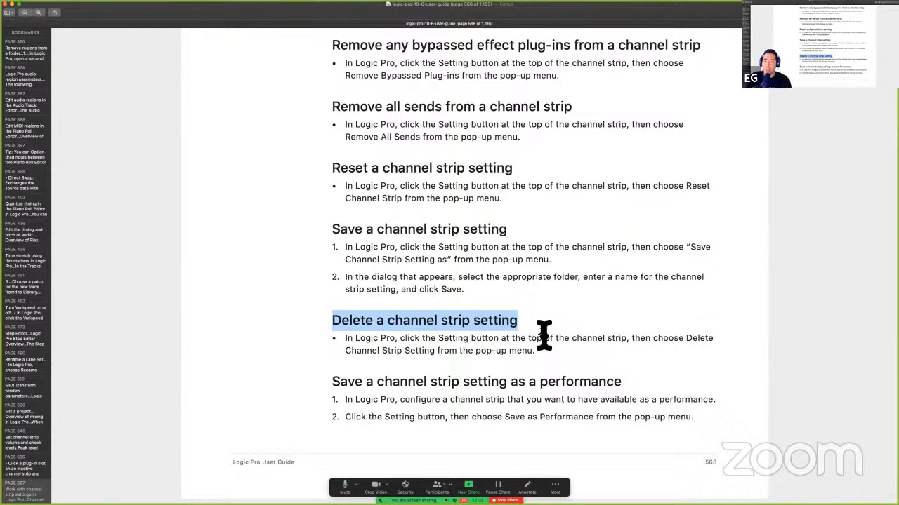
{"action": "key", "text": "ctrl+Right"}
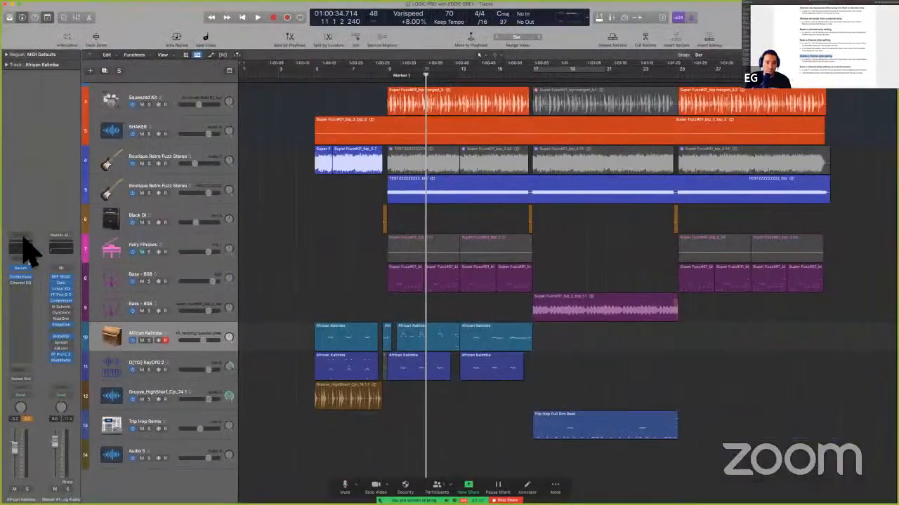
{"action": "left_click", "coordinate": [20, 239]}
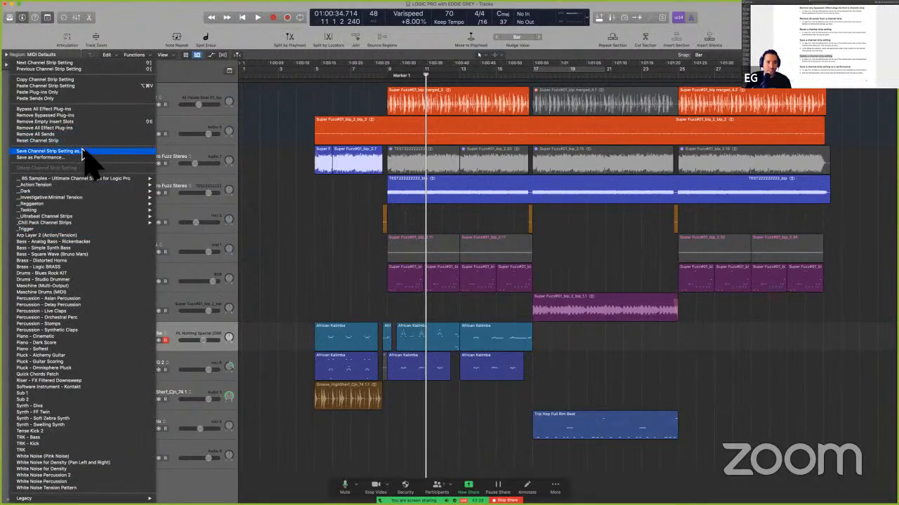
{"action": "left_click", "coordinate": [223, 202]}
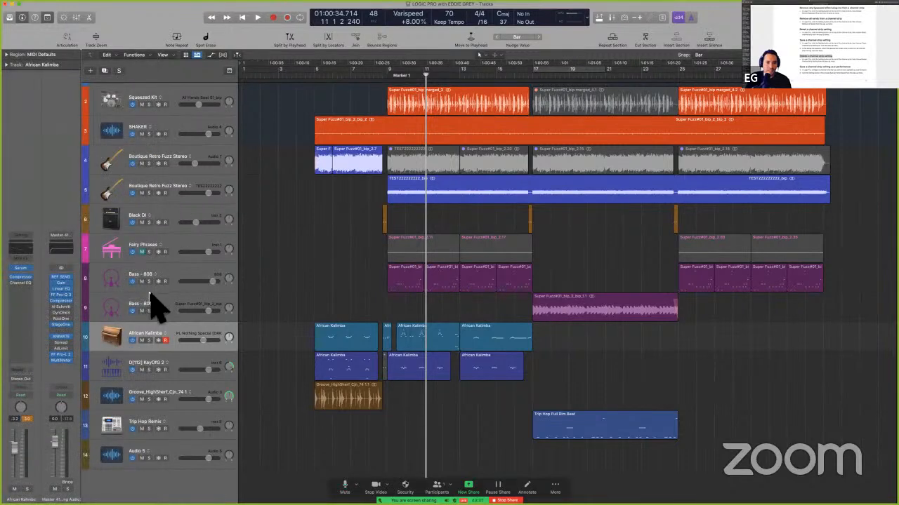
Step: Check the channel strip setting commands for the Bass - 808 track 8 and show the Library to examine its delete option for user patches
{"action": "left_click", "coordinate": [169, 287]}
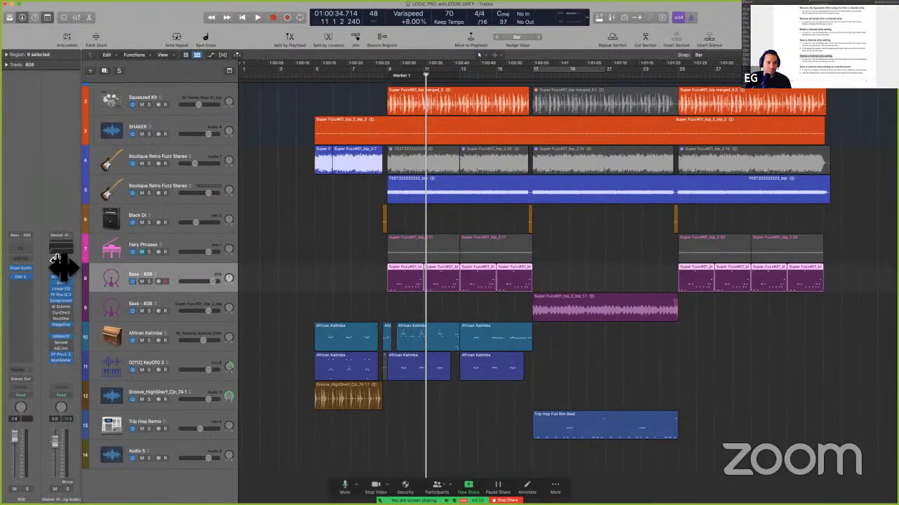
{"action": "left_click", "coordinate": [22, 239]}
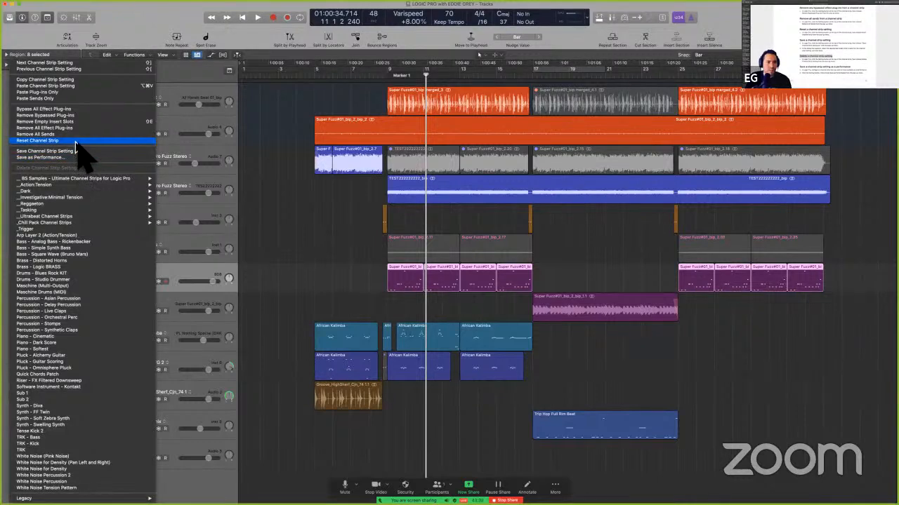
{"action": "left_click", "coordinate": [195, 269]}
{"action": "key", "text": "y"}
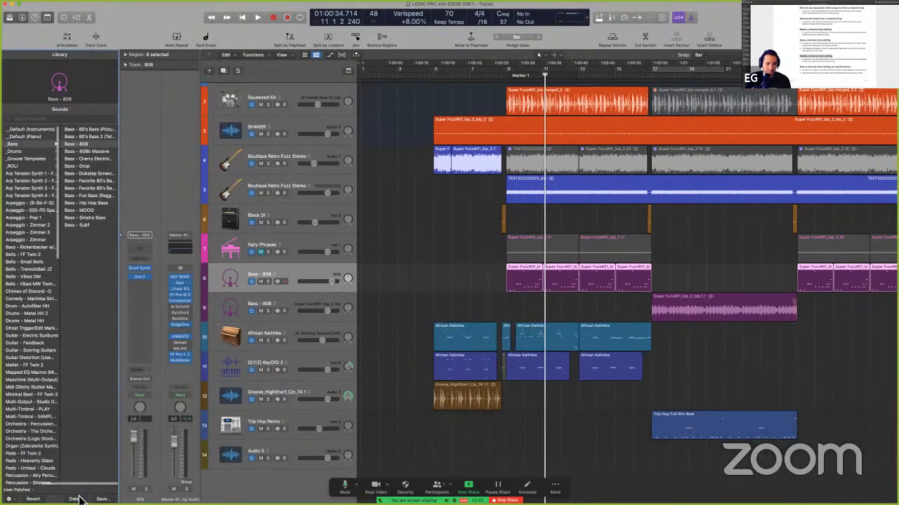
{"action": "key", "text": "ctrl+alt+super"}
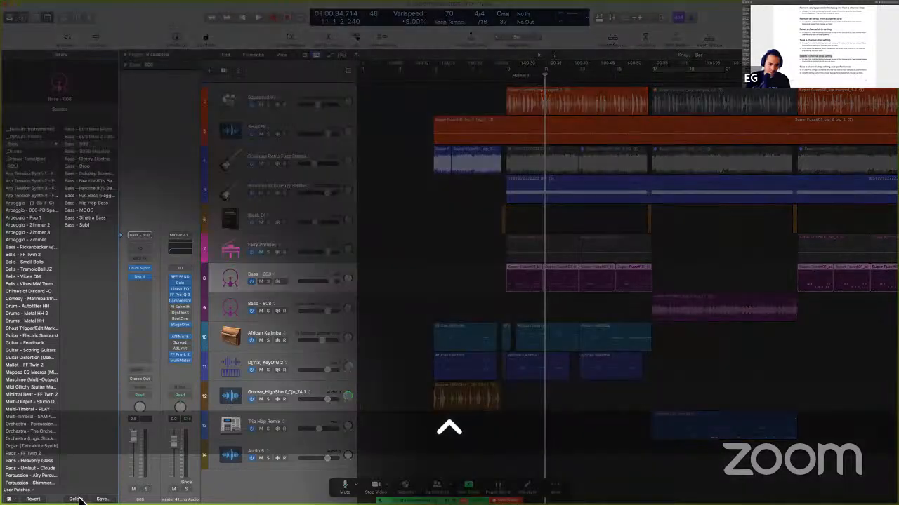
{"action": "key", "text": "ctrl+alt+super"}
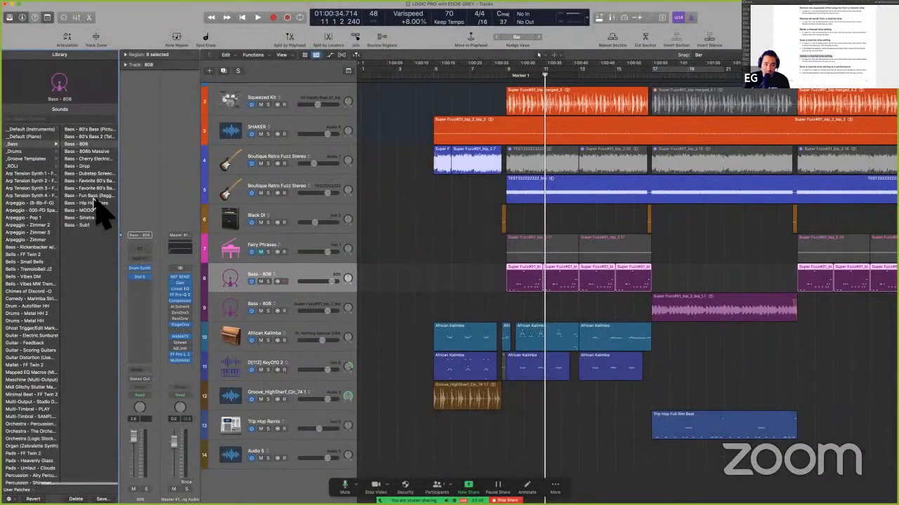
Step: Highlight the guide's instructions for deleting a channel strip setting and check the Delete Channel Strip Setting command on the Bass - 808 channel strip in Logic Pro
{"action": "key", "text": "ctrl+Left"}
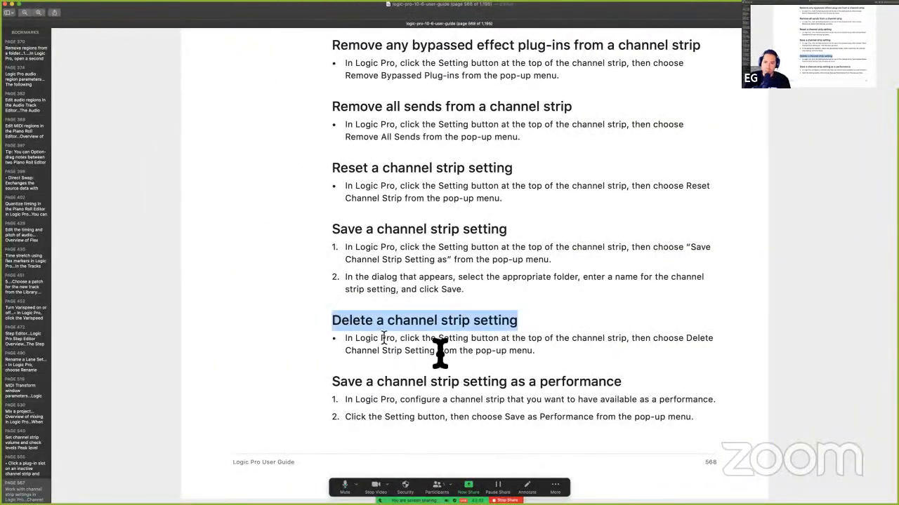
{"action": "left_click", "coordinate": [442, 349]}
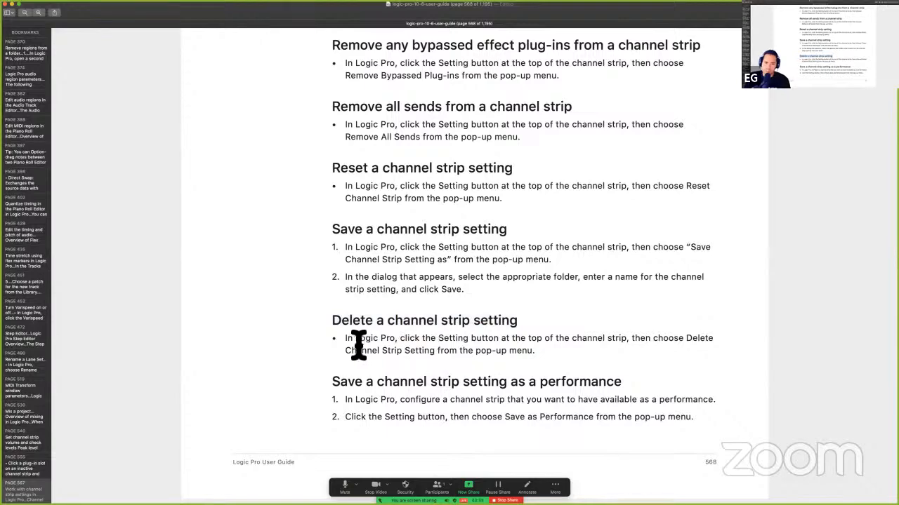
{"action": "left_click_drag", "start_coordinate": [345, 342], "coordinate": [577, 356]}
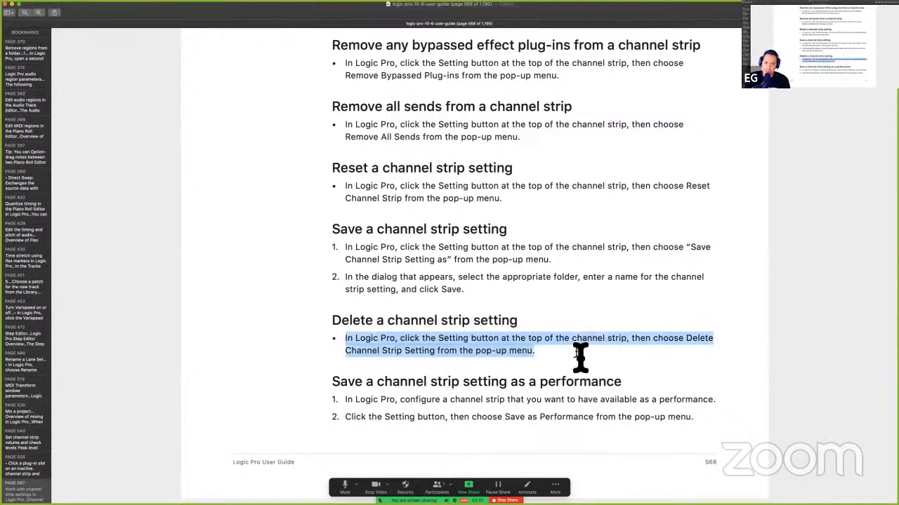
{"action": "key", "text": "ctrl+Right"}
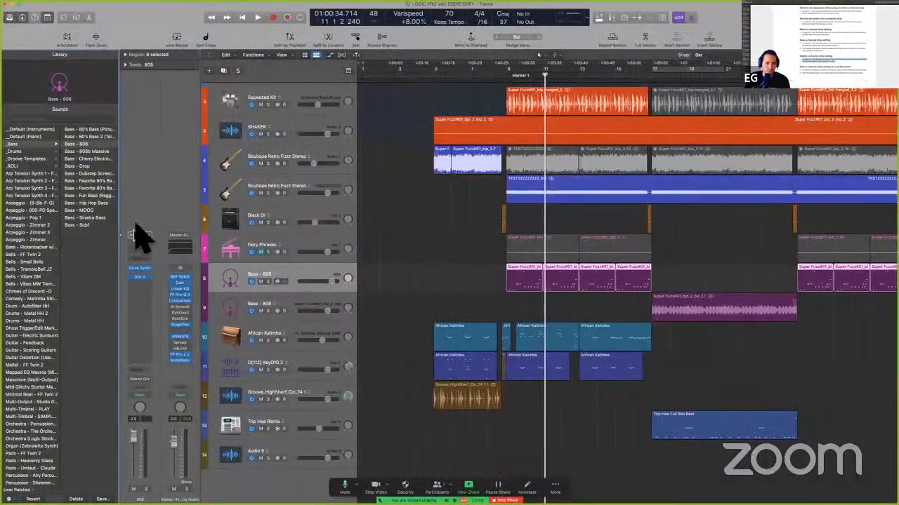
{"action": "left_click", "coordinate": [140, 235]}
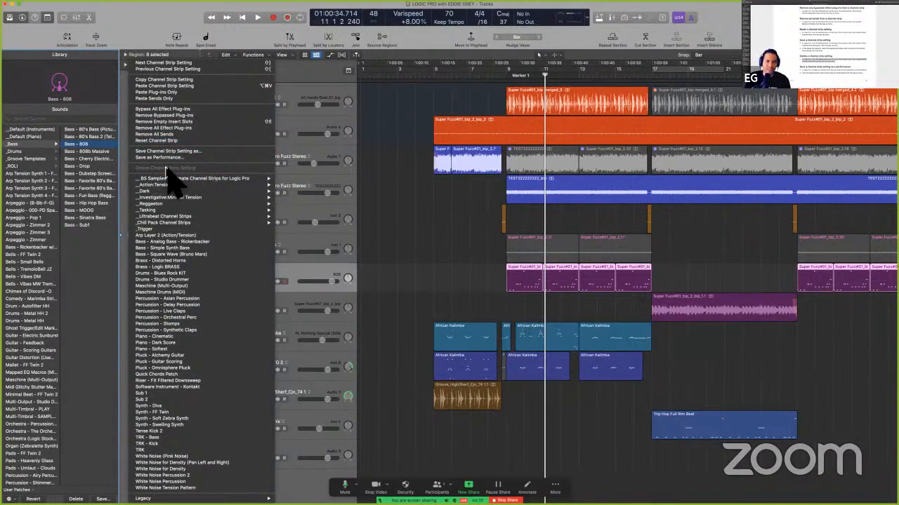
{"action": "left_click", "coordinate": [372, 269]}
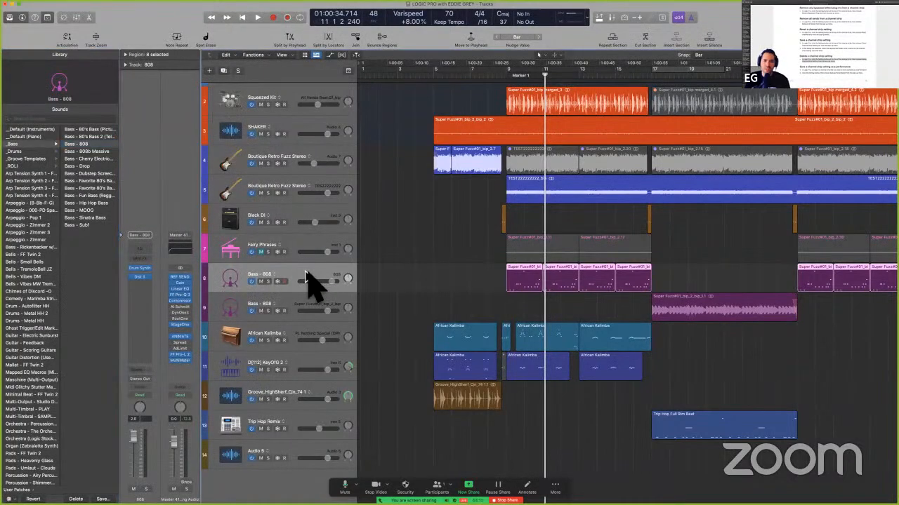
Step: Check the Delete Channel Strip Setting command on the Boutique Retro Fuzz Stereo track 4 and reselect the Bass - 808 track 8
{"action": "left_click", "coordinate": [299, 163]}
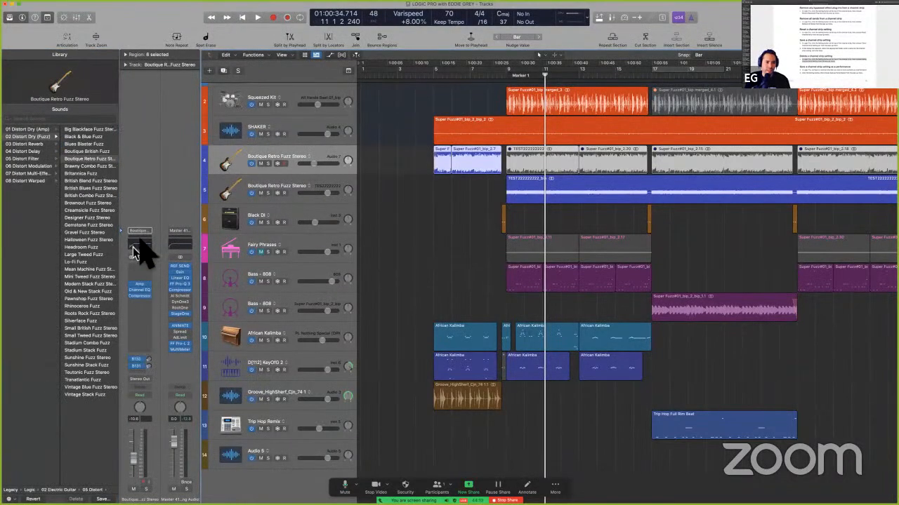
{"action": "left_click", "coordinate": [144, 233]}
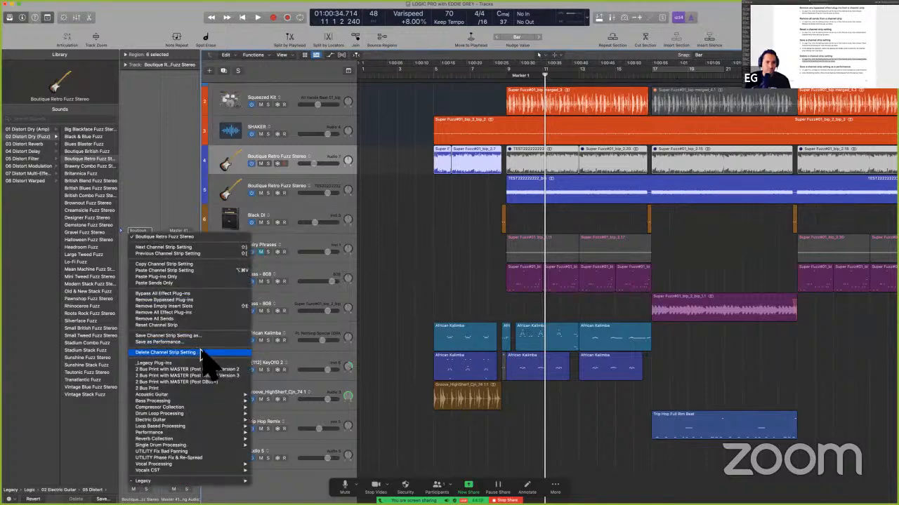
{"action": "left_click", "coordinate": [327, 285]}
{"action": "left_click", "coordinate": [315, 281]}
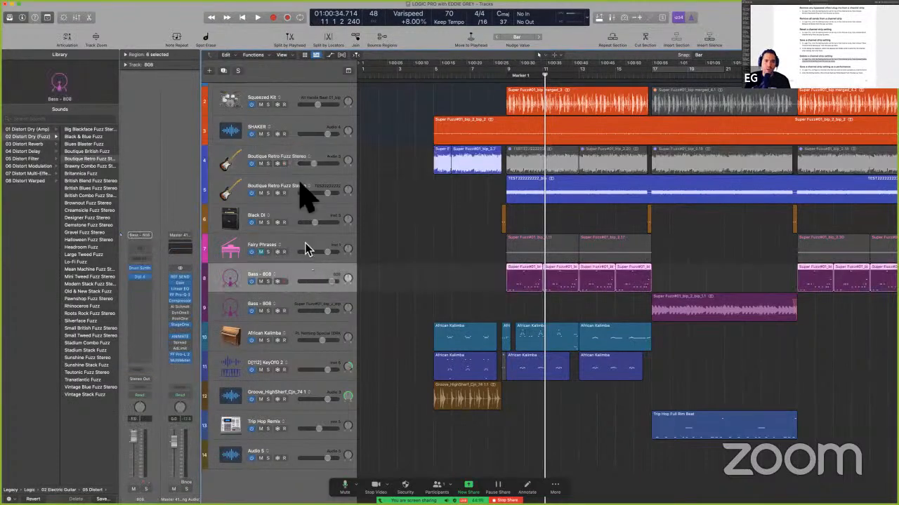
Step: Select the Boutique Retro Fuzz Stereo track 4 and examine its Delete Channel Strip Setting command without applying it
{"action": "left_click", "coordinate": [284, 151]}
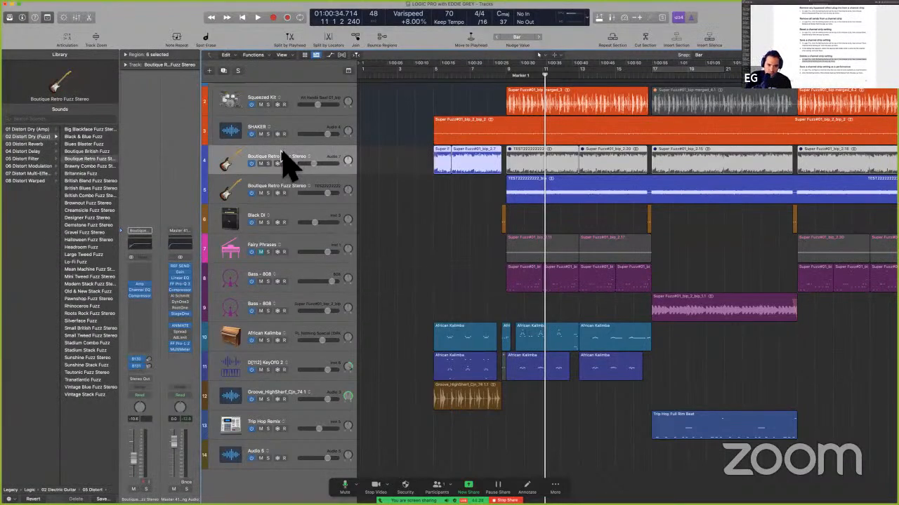
{"action": "left_click", "coordinate": [139, 231]}
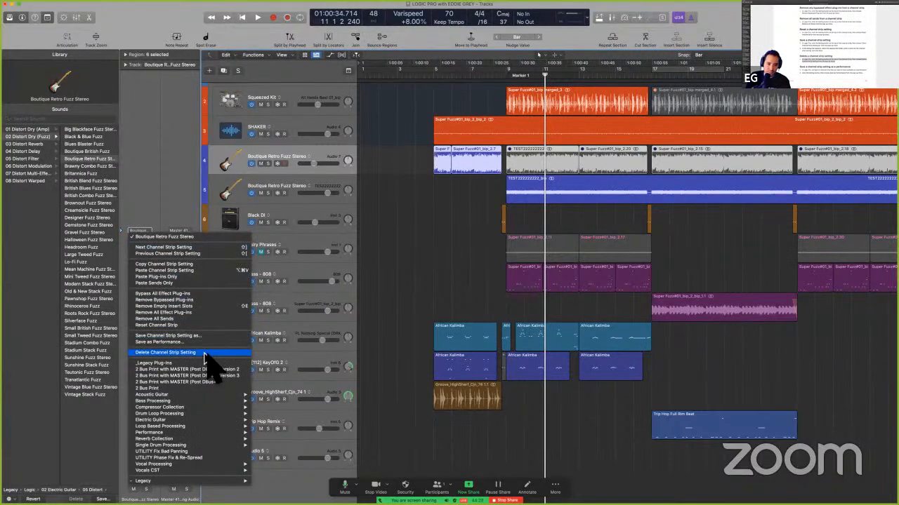
{"action": "left_click", "coordinate": [315, 287]}
Step: Select the Bass - 808 track 8, browse the Library back to its top-level categories and examine the channel strip's setting commands
{"action": "left_click", "coordinate": [314, 280]}
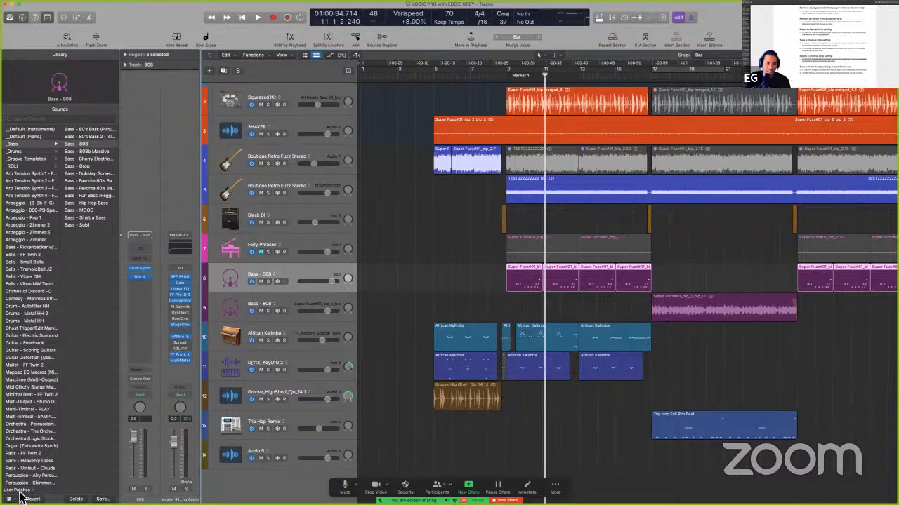
{"action": "scroll", "coordinate": [43, 361], "scroll_direction": "left", "scroll_amount": 5}
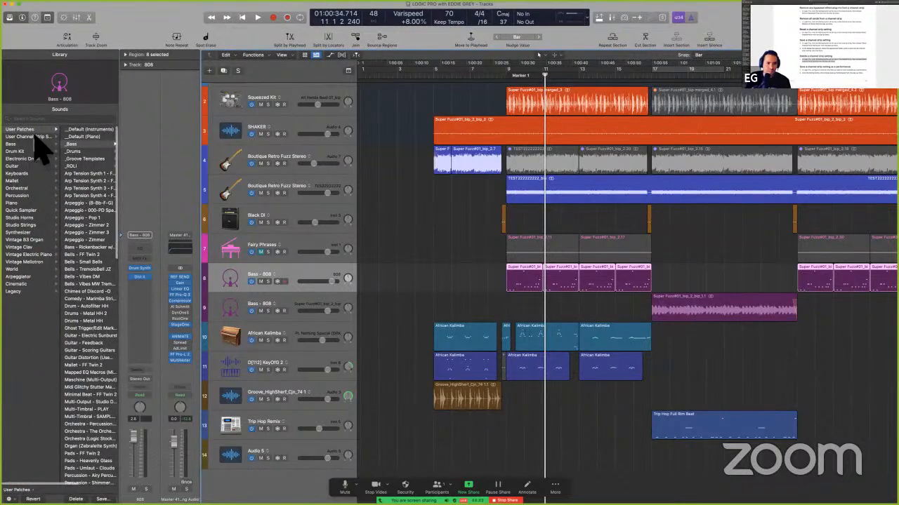
{"action": "left_click", "coordinate": [140, 235]}
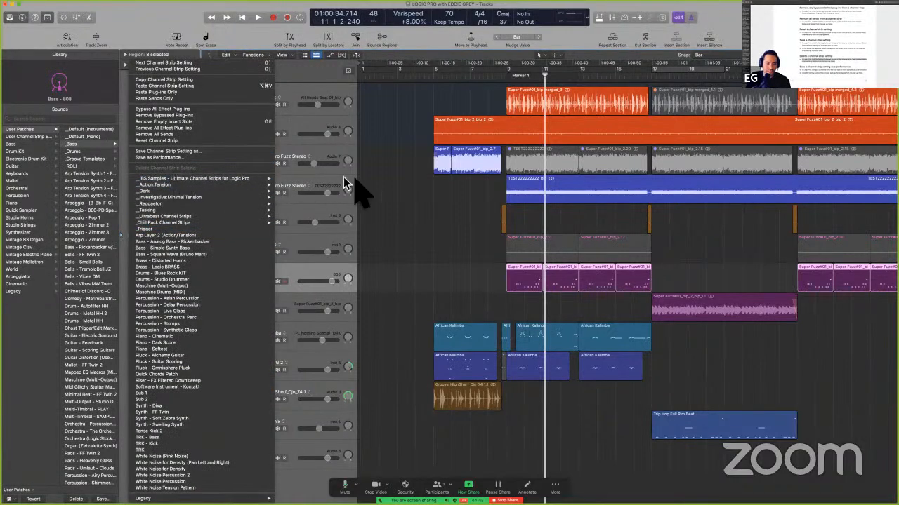
{"action": "left_click", "coordinate": [362, 184]}
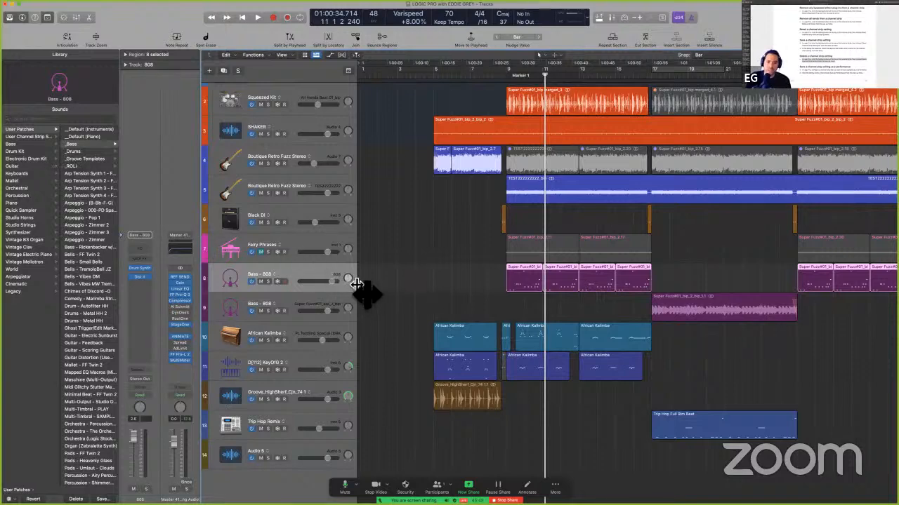
Step: Widen the track header area and check the Delete Channel Strip Setting command on the Bass - 808 channel strip
{"action": "left_click_drag", "start_coordinate": [356, 285], "coordinate": [389, 288]}
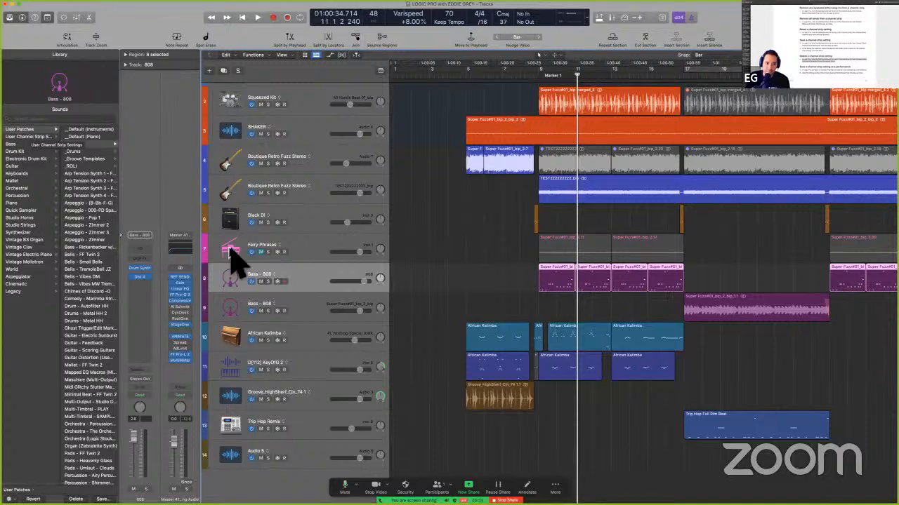
{"action": "left_click", "coordinate": [316, 271]}
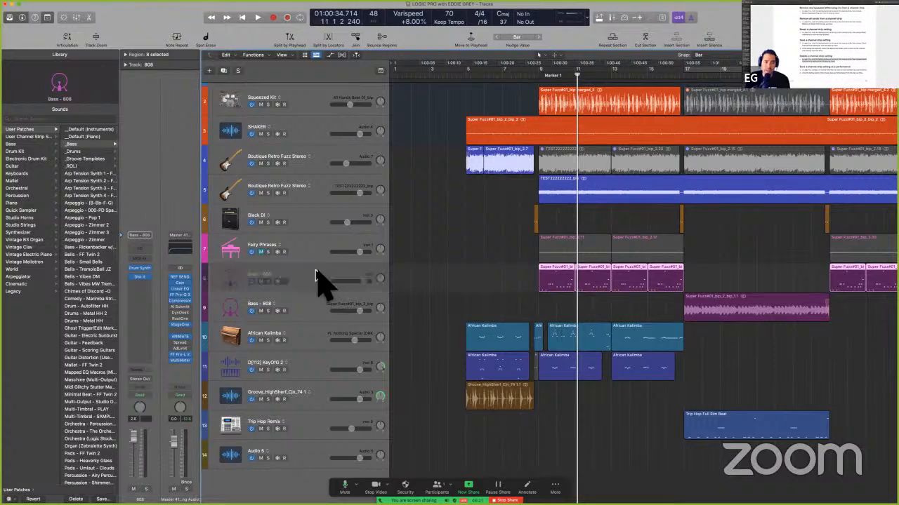
{"action": "left_click", "coordinate": [139, 235]}
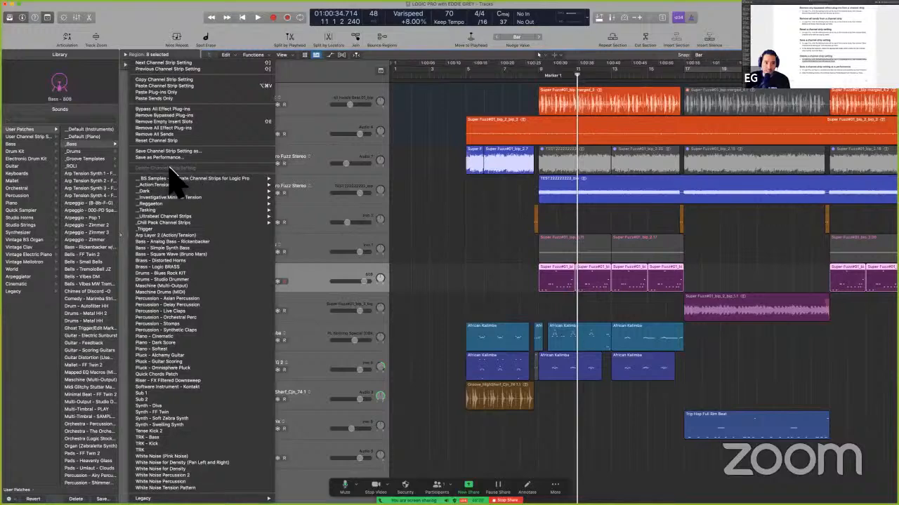
{"action": "left_click", "coordinate": [367, 271]}
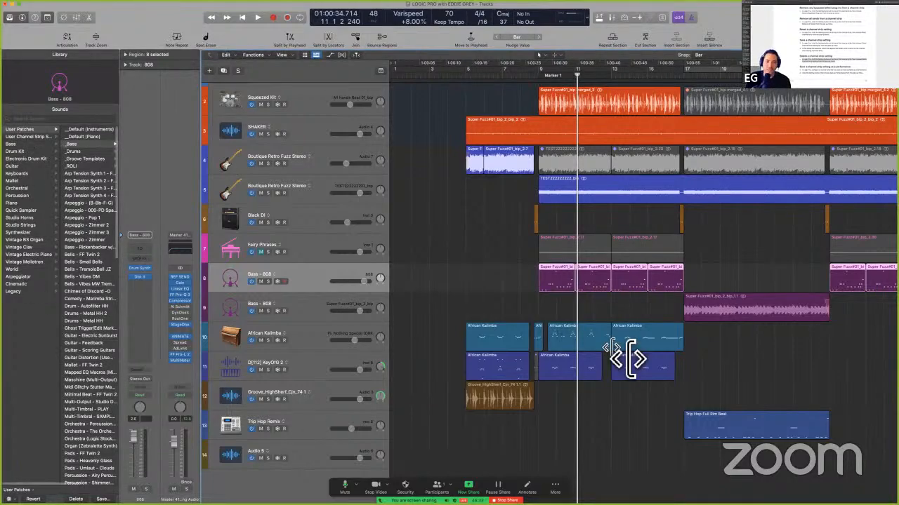
Step: Read the guide's "Save a channel strip setting as a performance" section and look over the Bass - 808 channel strip setting commands in Logic Pro
{"action": "key", "text": "ctrl+Left"}
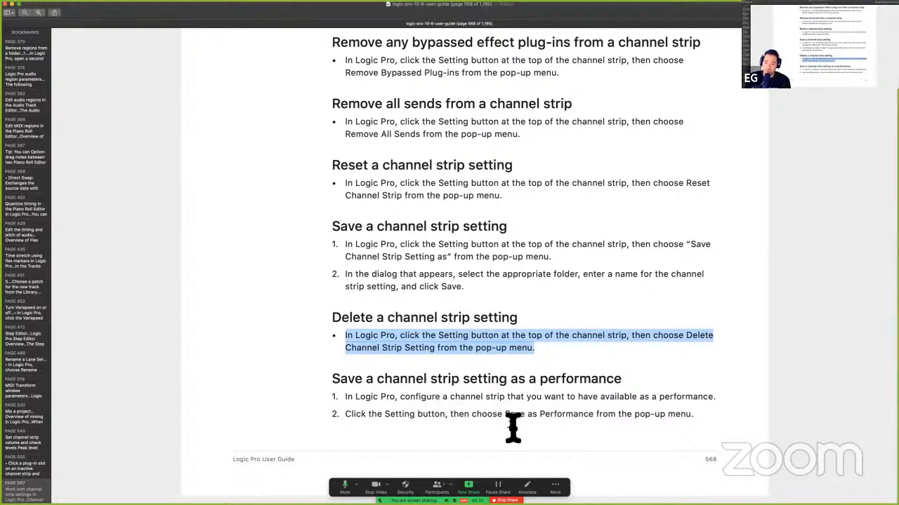
{"action": "left_click", "coordinate": [481, 409]}
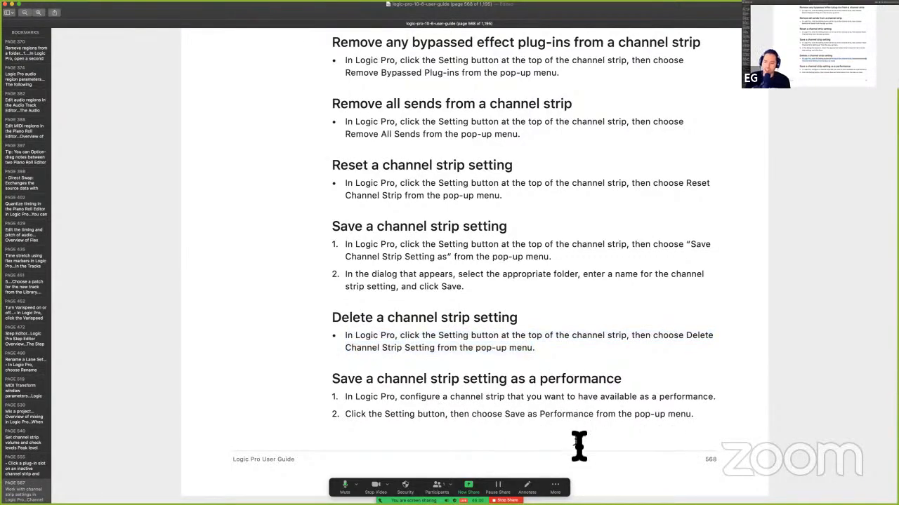
{"action": "key", "text": "ctrl+Right"}
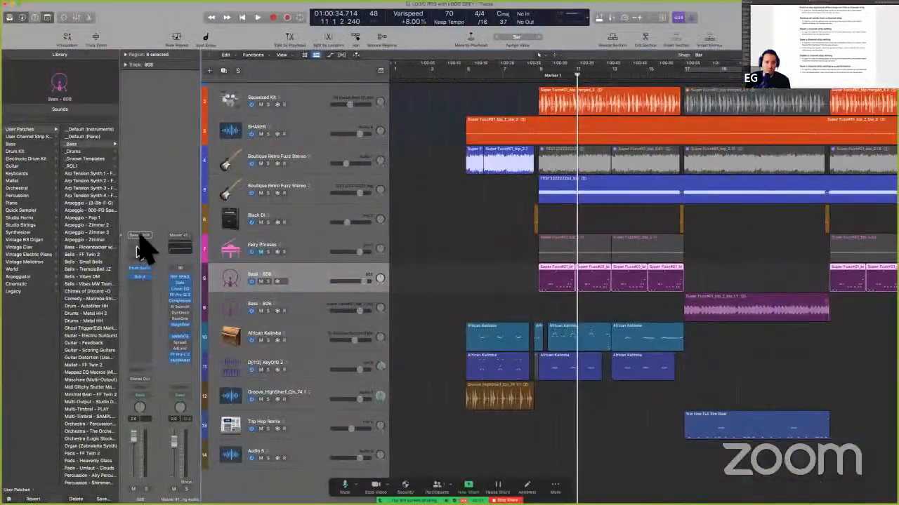
{"action": "left_click", "coordinate": [140, 236]}
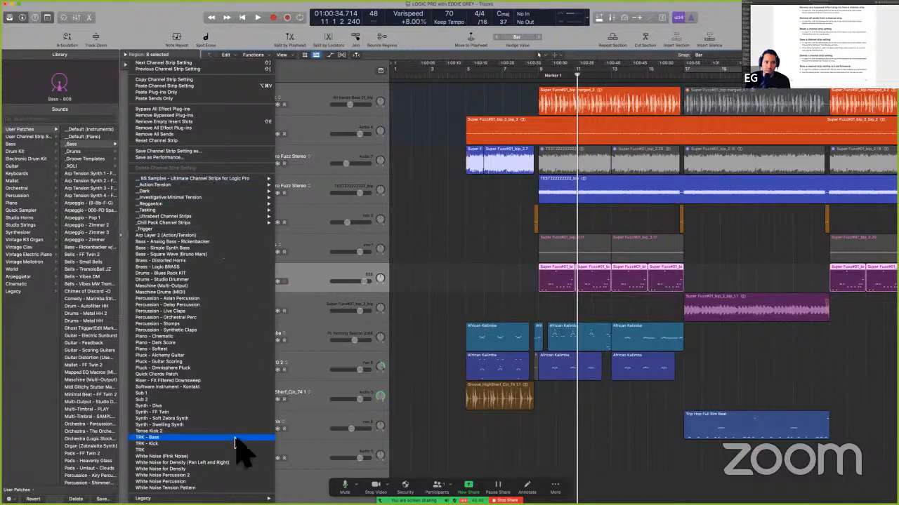
{"action": "left_click", "coordinate": [457, 313]}
Step: Return to the guide and highlight "choose a program change number, then click OK" in the instructions for saving a performance
{"action": "key", "text": "ctrl+Left"}
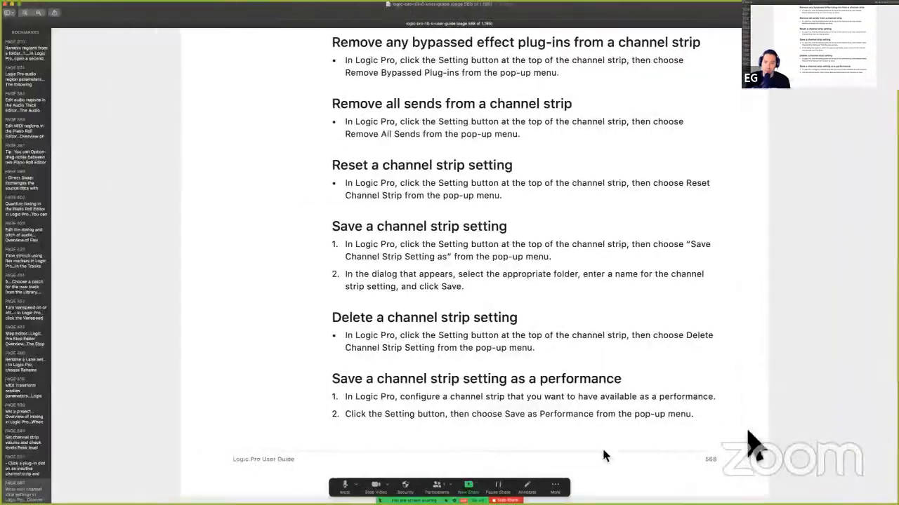
{"action": "scroll", "coordinate": [750, 442], "scroll_direction": "down", "scroll_amount": 5}
{"action": "scroll", "coordinate": [608, 342], "scroll_direction": "up", "scroll_amount": 8}
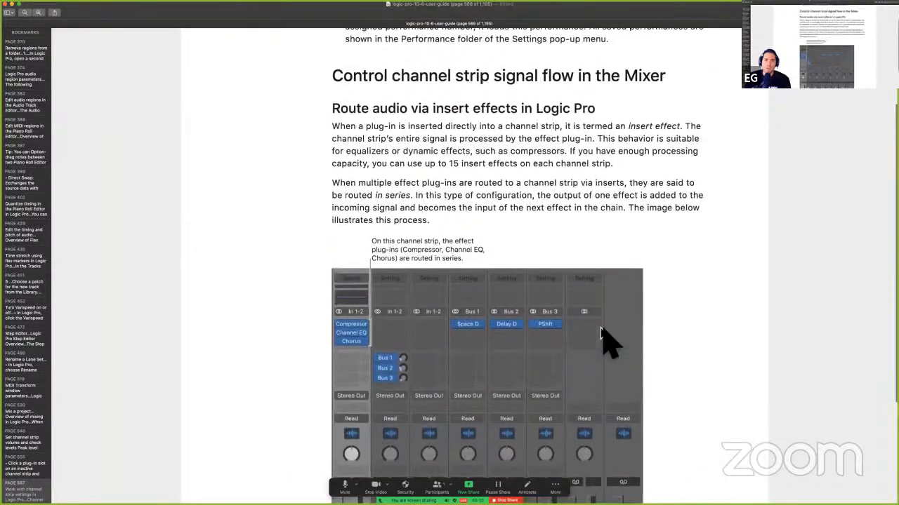
{"action": "scroll", "coordinate": [608, 342], "scroll_direction": "down", "scroll_amount": 2}
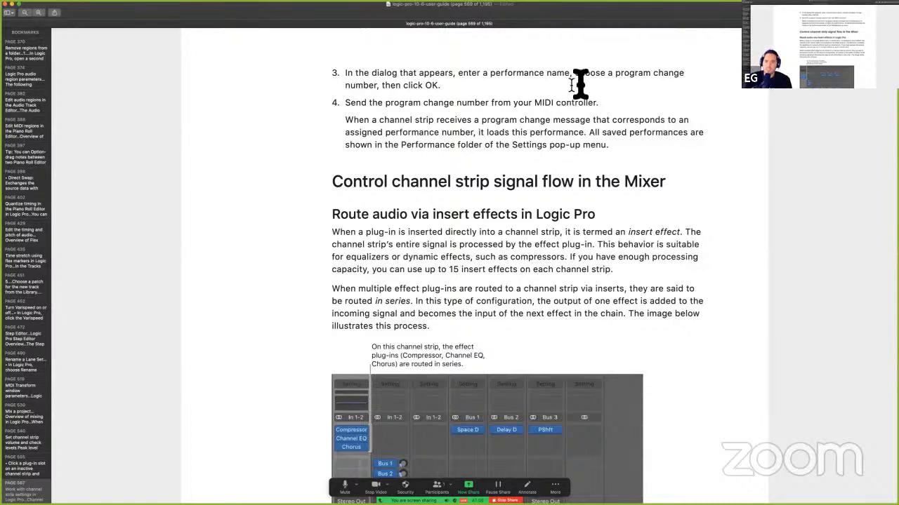
{"action": "left_click_drag", "start_coordinate": [575, 73], "coordinate": [693, 102]}
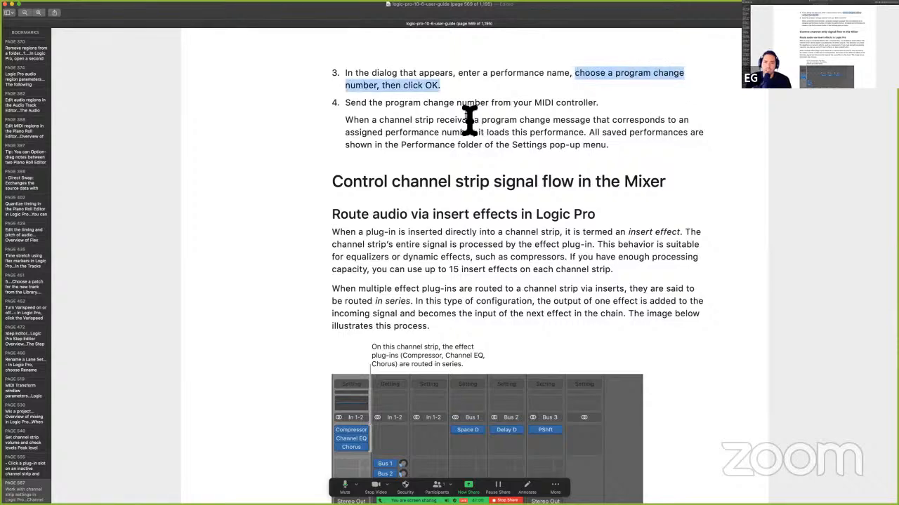
Step: Switch to Logic Pro, examine the Save Channel Strip Setting as Performance dialog for the Bass - 808 channel strip and cancel it
{"action": "key", "text": "ctrl+Right"}
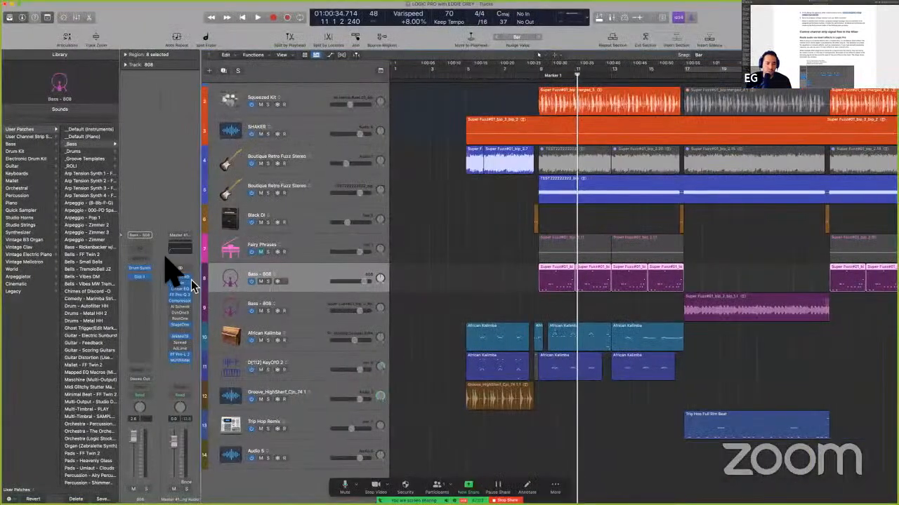
{"action": "left_click", "coordinate": [142, 236]}
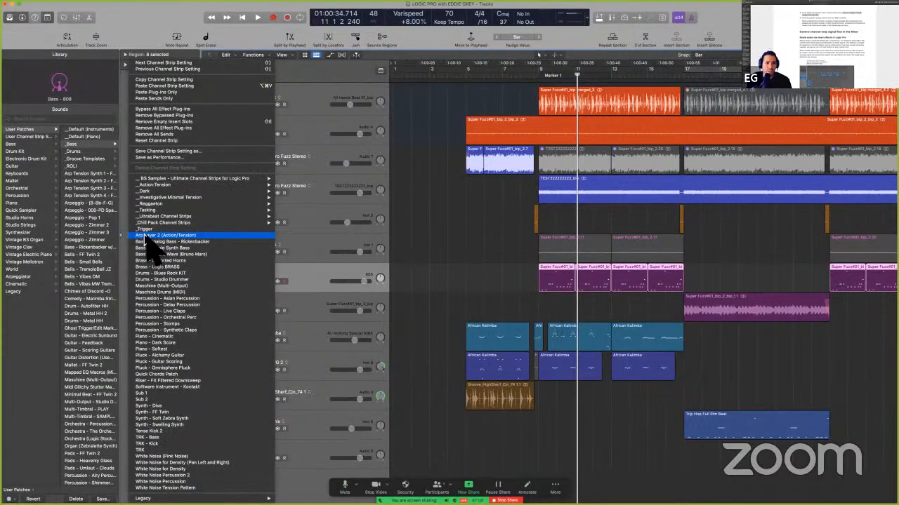
{"action": "left_click", "coordinate": [179, 158]}
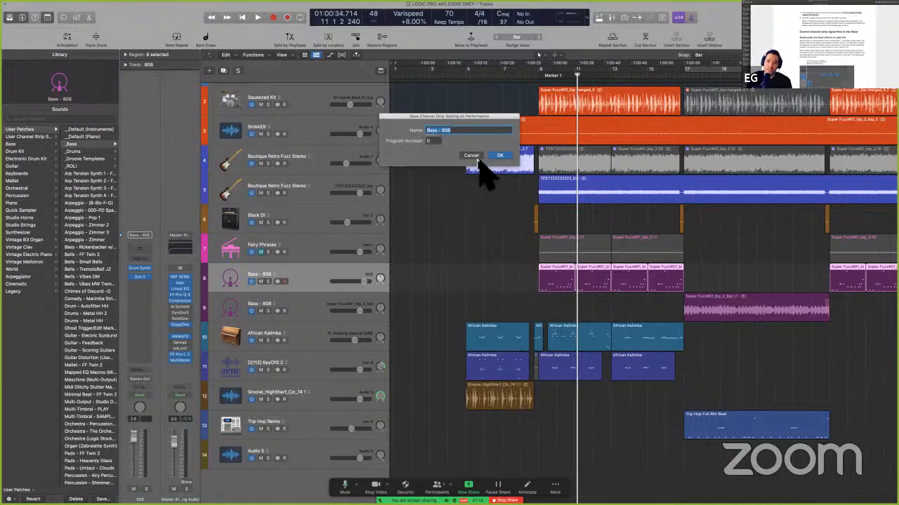
{"action": "left_click_drag", "start_coordinate": [474, 119], "coordinate": [377, 144]}
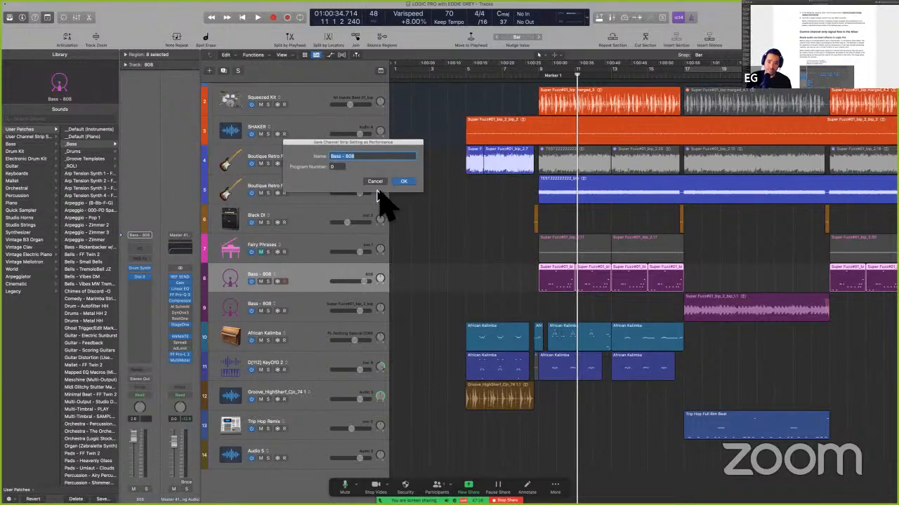
{"action": "left_click", "coordinate": [375, 181]}
Step: Deselect all regions in the Tracks area and show the Event List
{"action": "left_click", "coordinate": [469, 245]}
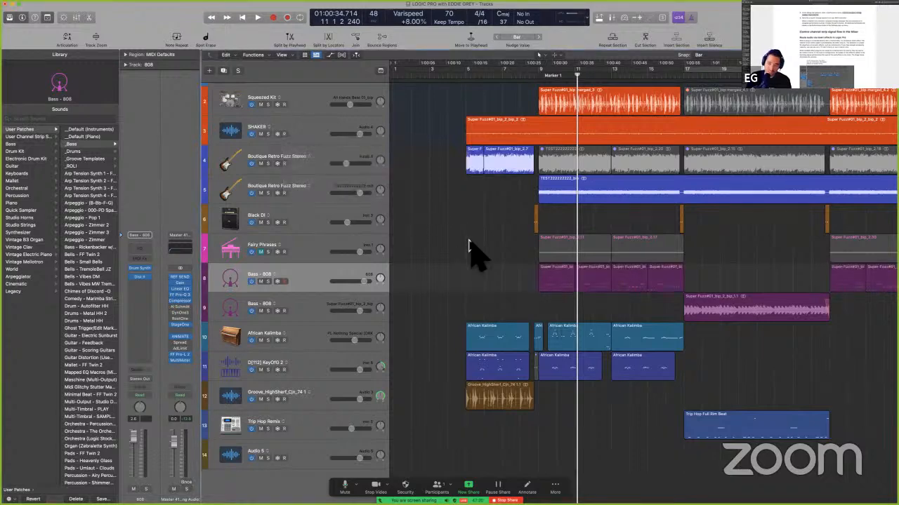
{"action": "key", "text": "d"}
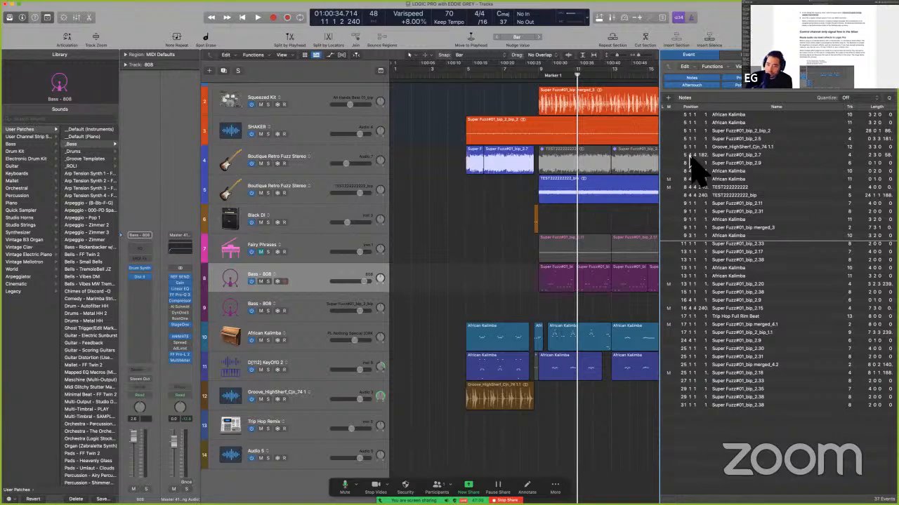
Step: Set the Event List's new-event type to Progr. Change and try to add one with no region selected
{"action": "right_click", "coordinate": [730, 113]}
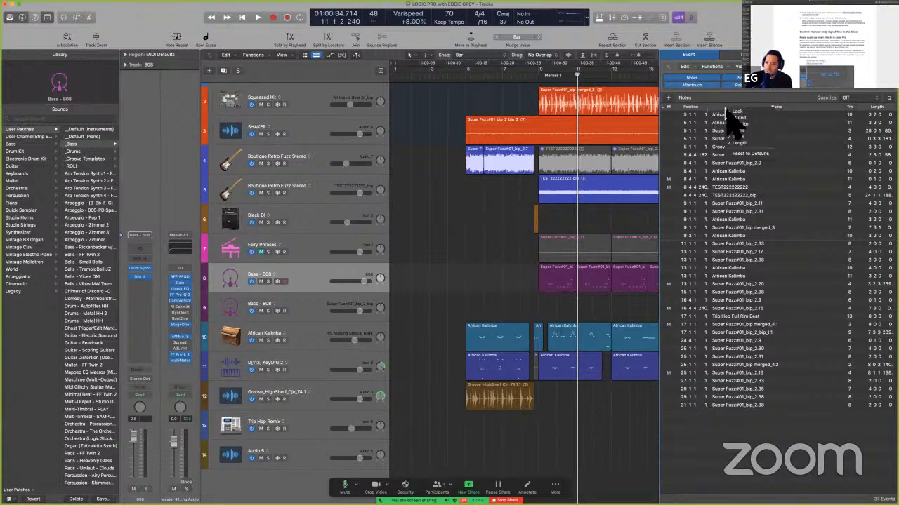
{"action": "left_click", "coordinate": [763, 106]}
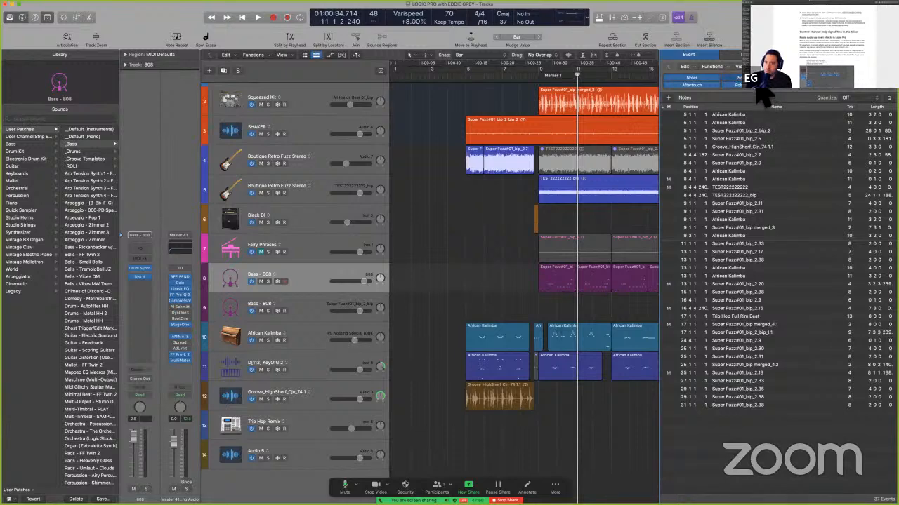
{"action": "left_click", "coordinate": [706, 99]}
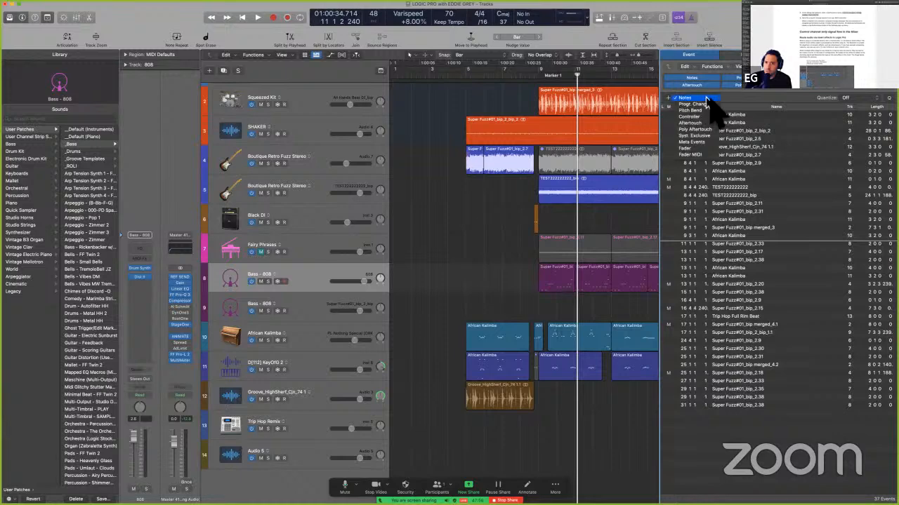
{"action": "left_click", "coordinate": [705, 104]}
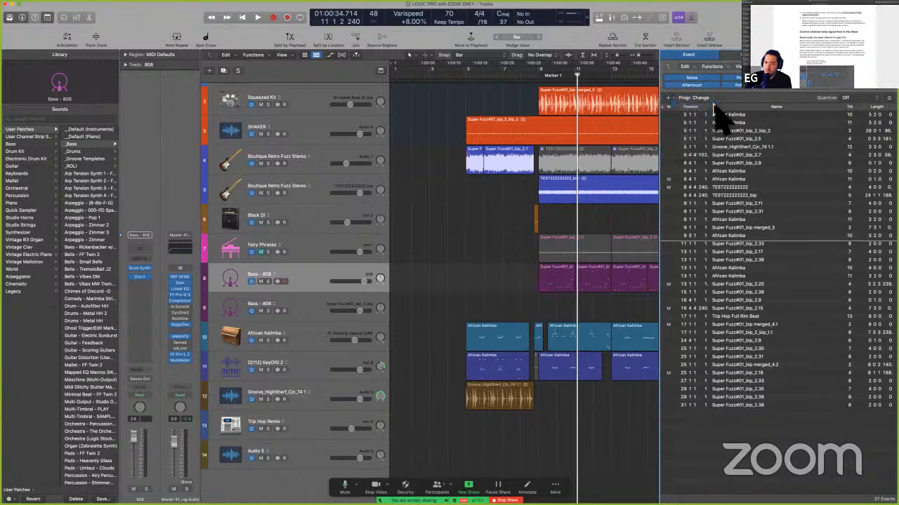
{"action": "left_click", "coordinate": [669, 98]}
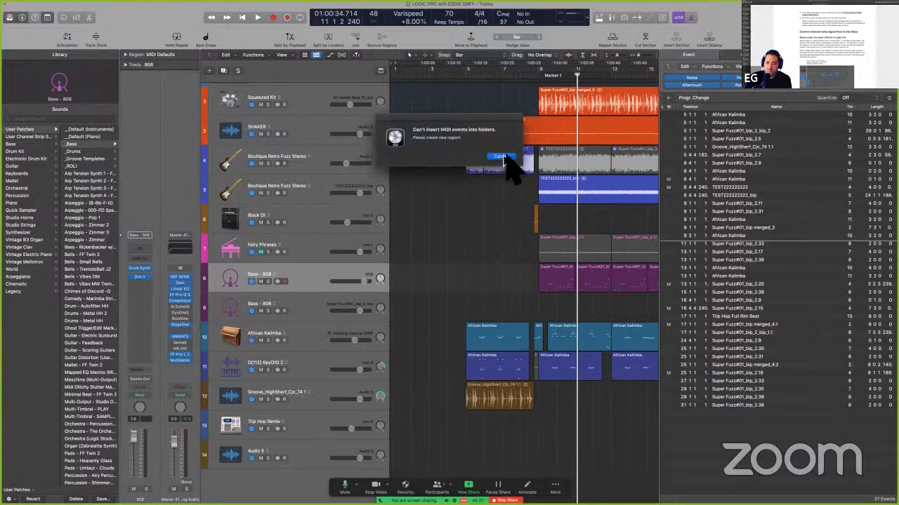
{"action": "left_click", "coordinate": [500, 157]}
Step: Select the first region on the Bass - 808 track and add a program change event to it
{"action": "scroll", "coordinate": [501, 320], "scroll_direction": "right", "scroll_amount": 5}
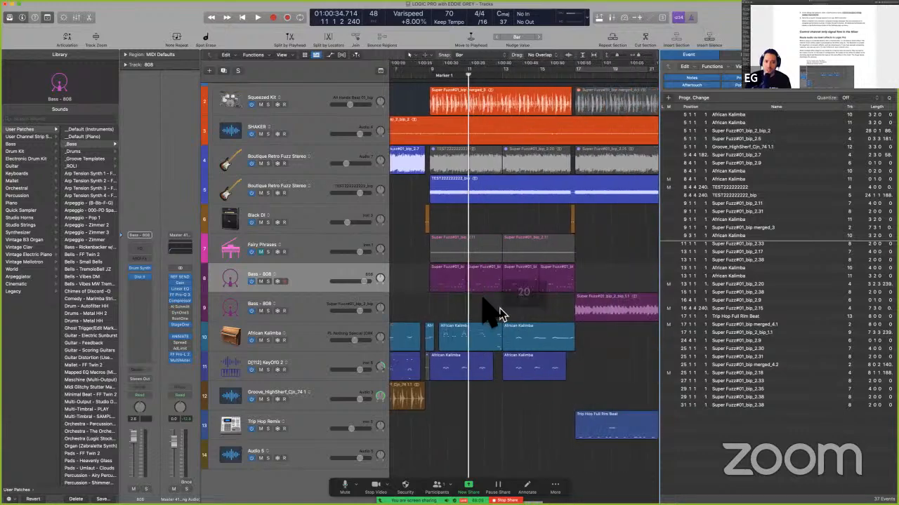
{"action": "left_click", "coordinate": [434, 288]}
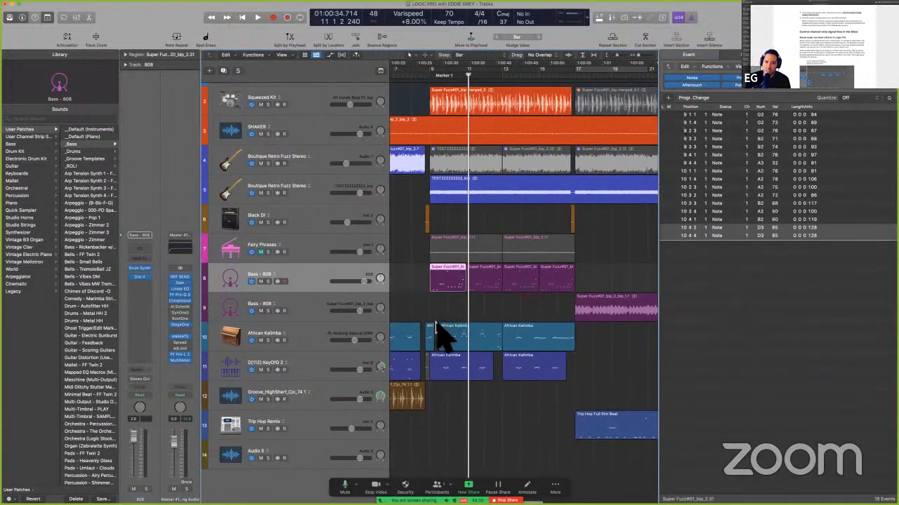
{"action": "left_click", "coordinate": [668, 97]}
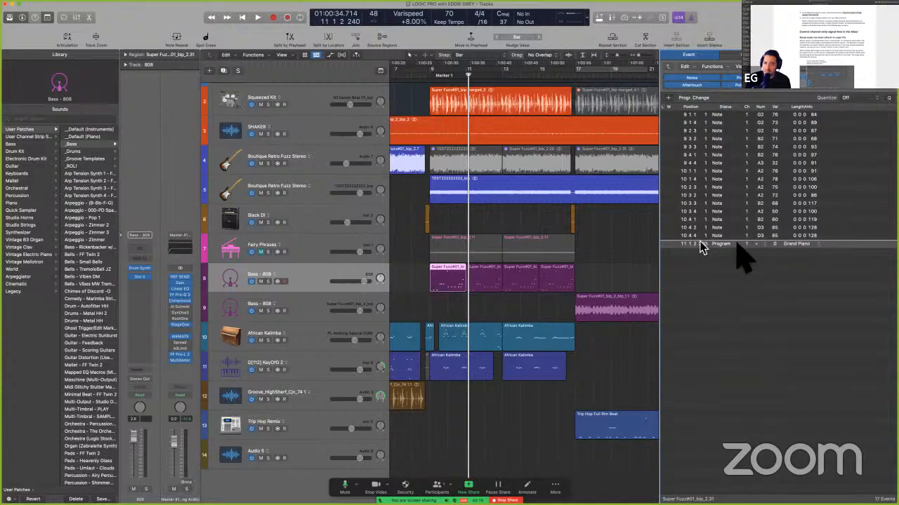
Step: Switch to the Logic Pro user guide, highlight the line about sending the program change number from a MIDI controller, and return to the project
{"action": "key", "text": "ctrl+Left"}
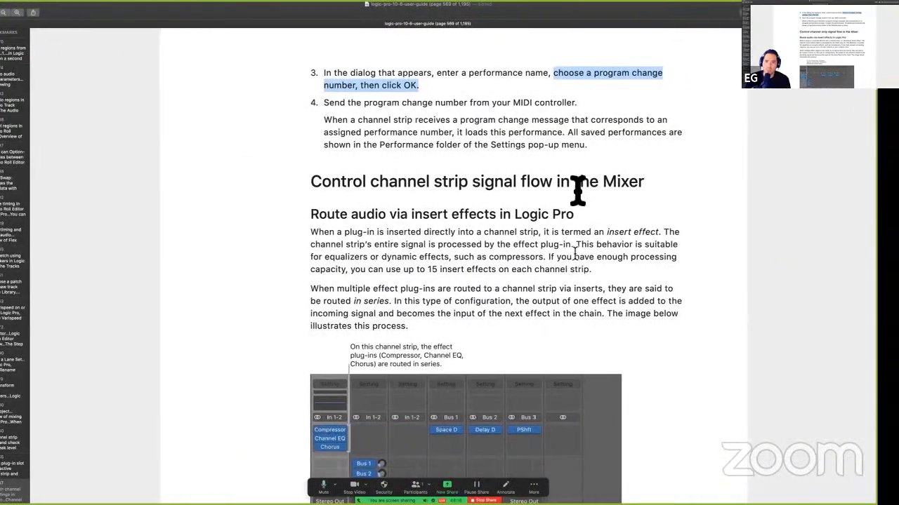
{"action": "left_click_drag", "start_coordinate": [368, 104], "coordinate": [609, 109]}
{"action": "key", "text": "ctrl+Right"}
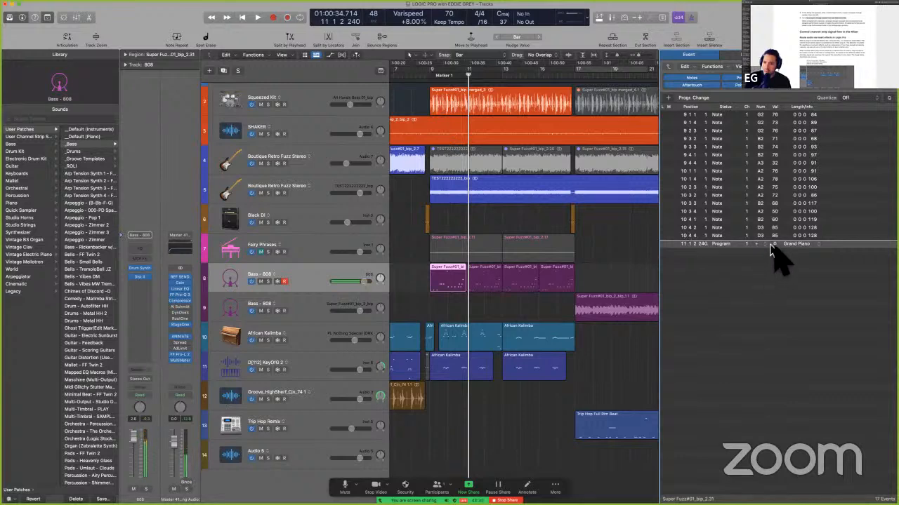
Step: Look through the new program event's bank choices, try program 1 = Bright Piano, and set it to 2 = ElectricGrand
{"action": "left_click", "coordinate": [765, 245]}
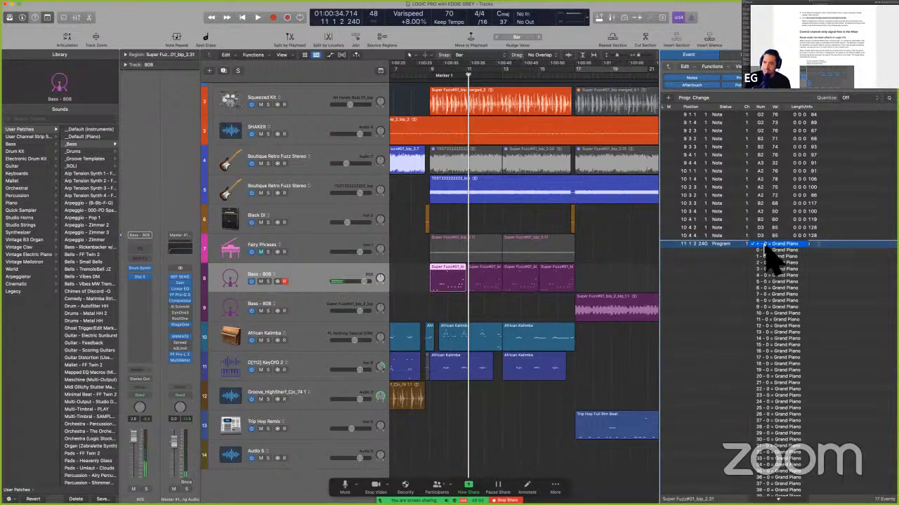
{"action": "left_click", "coordinate": [753, 251]}
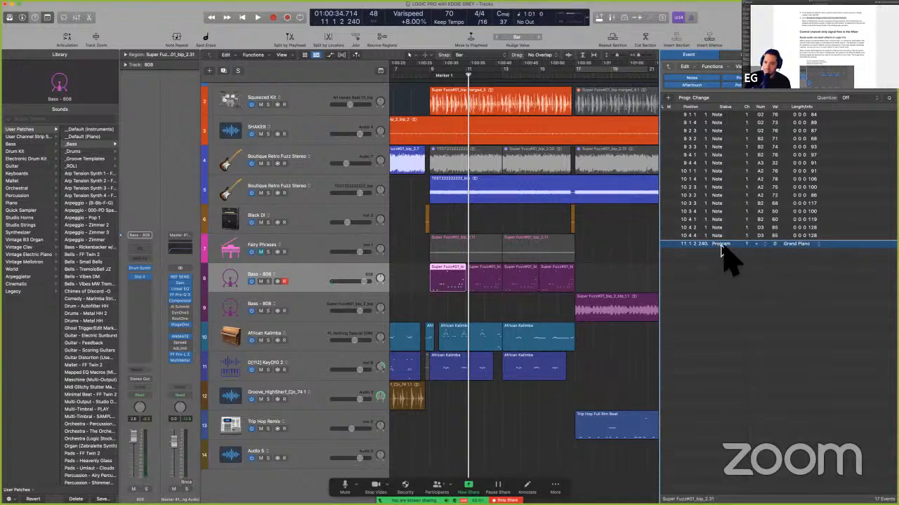
{"action": "left_click", "coordinate": [797, 244]}
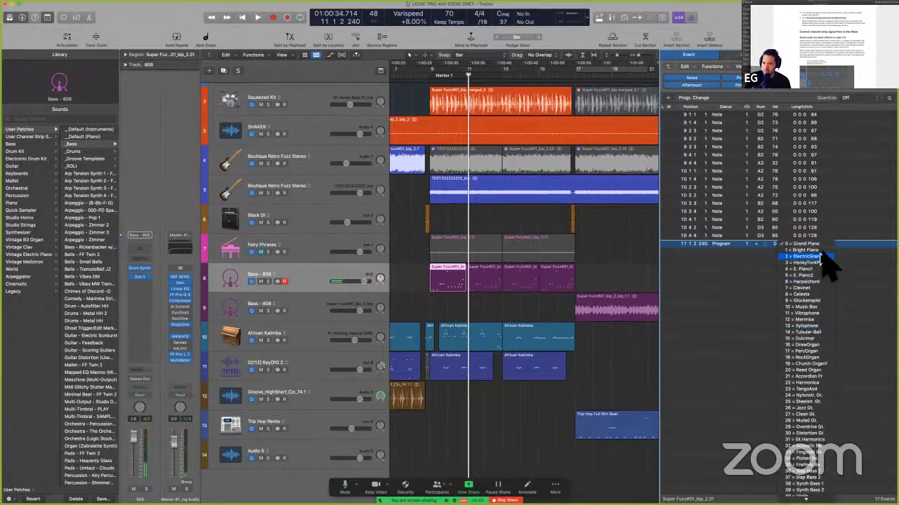
{"action": "left_click", "coordinate": [817, 249]}
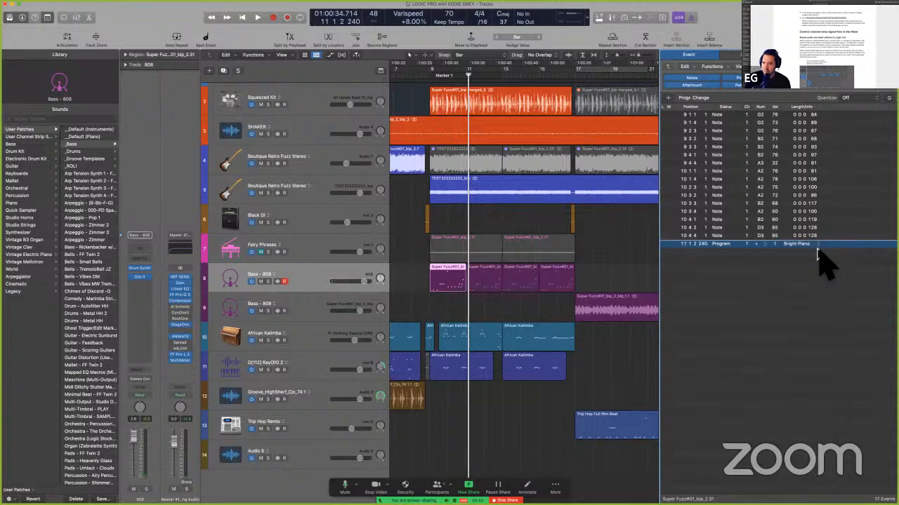
{"action": "left_click", "coordinate": [815, 246]}
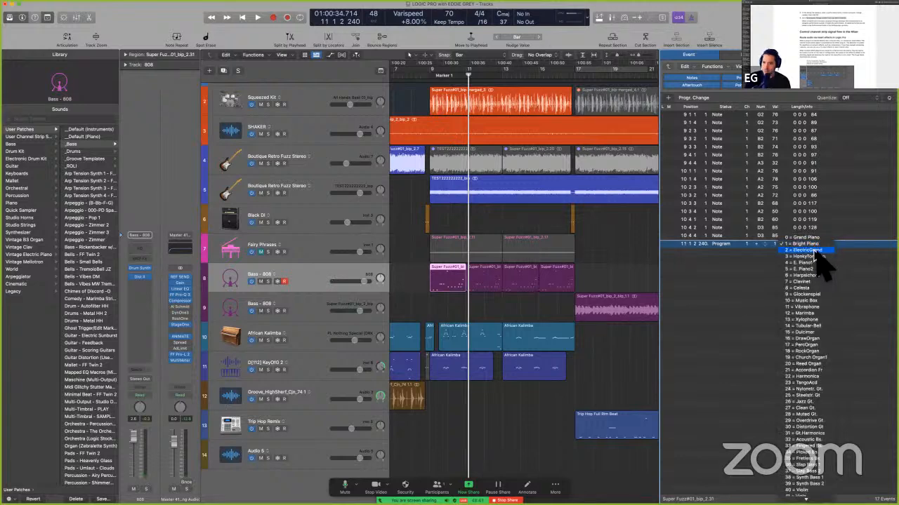
{"action": "left_click", "coordinate": [815, 250]}
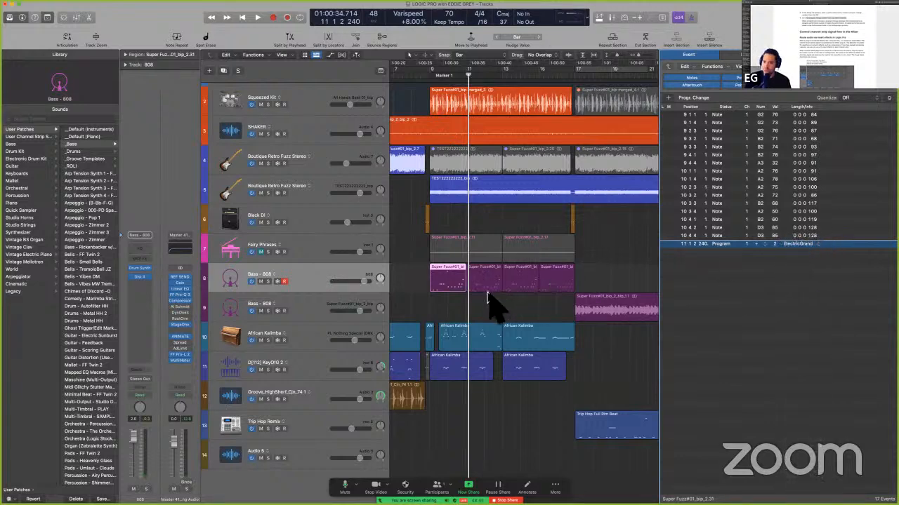
Step: Solo the Bass - 808 track and briefly play it from bar 11
{"action": "left_click", "coordinate": [267, 281]}
{"action": "key", "text": "shift+space"}
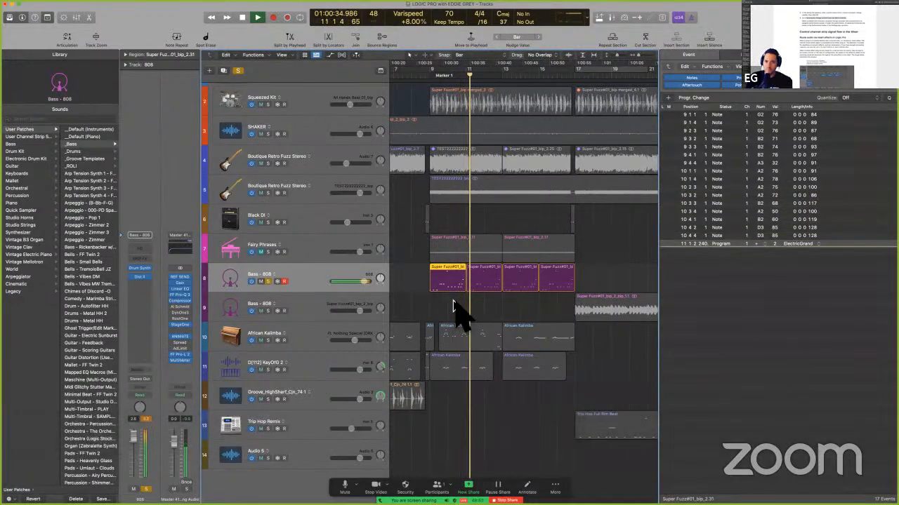
{"action": "key", "text": "space"}
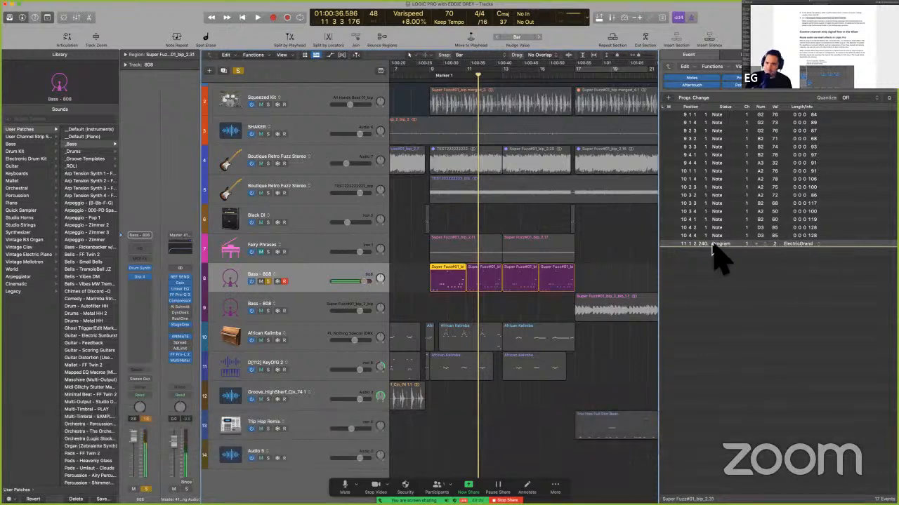
Step: Check the program event's instrument choices without changing them and delete the program change event from the region
{"action": "left_click", "coordinate": [807, 244]}
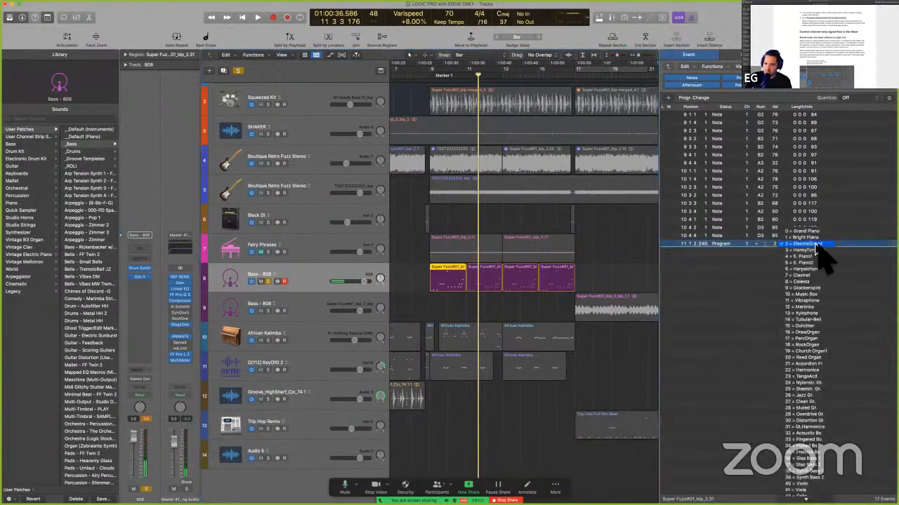
{"action": "left_click", "coordinate": [727, 259]}
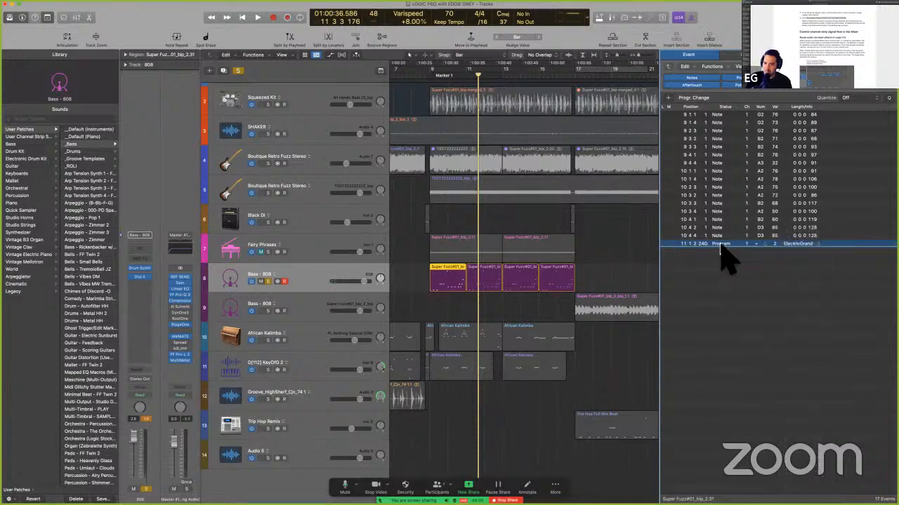
{"action": "key", "text": "BackSpace"}
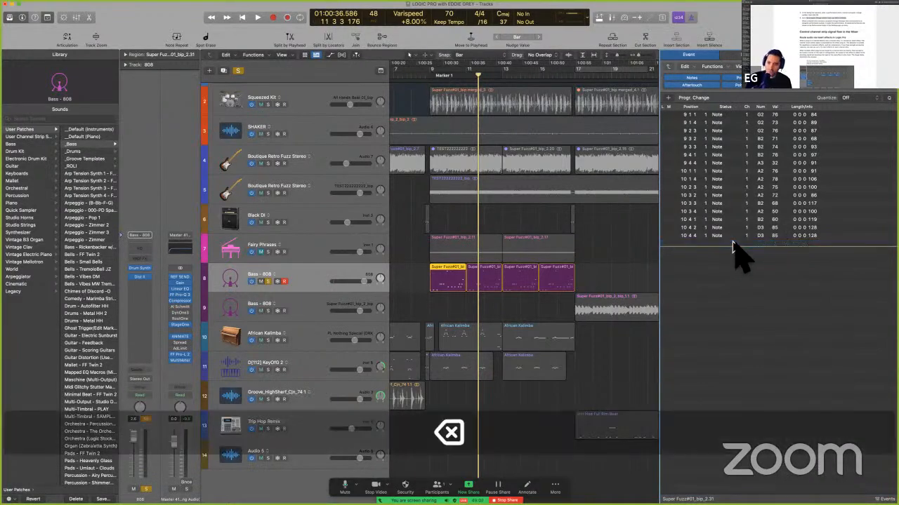
Step: Reread the user guide's steps on naming a performance and choosing its program change number, clear the text highlight, and return to the project
{"action": "key", "text": "ctrl+Left"}
{"action": "scroll", "coordinate": [374, 183], "scroll_direction": "up", "scroll_amount": 1}
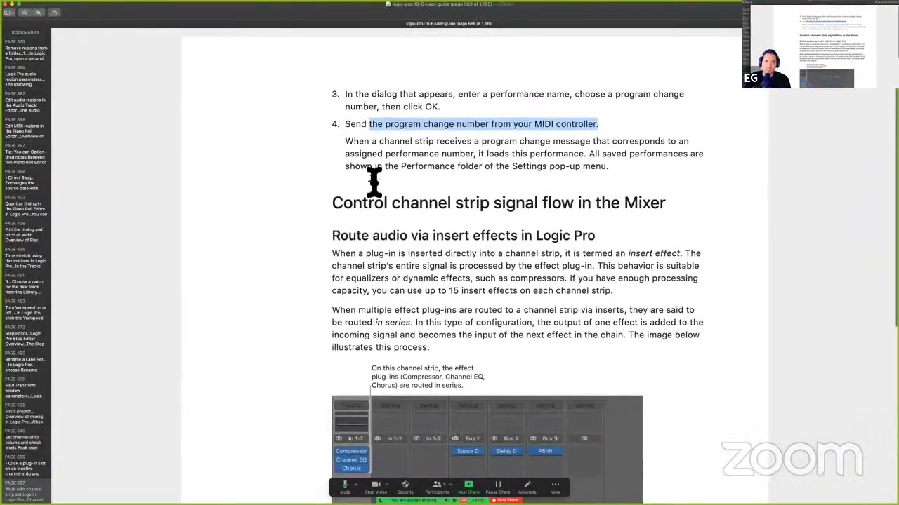
{"action": "left_click", "coordinate": [457, 98]}
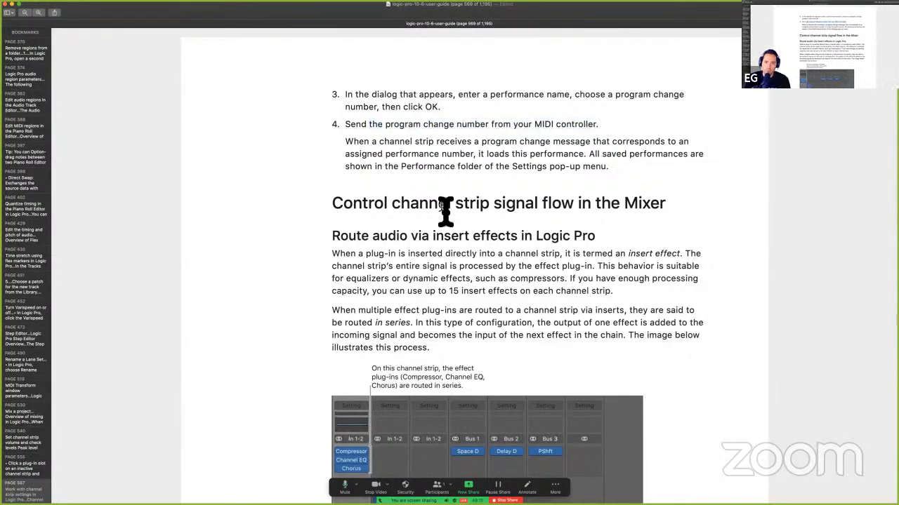
{"action": "key", "text": "ctrl+Right"}
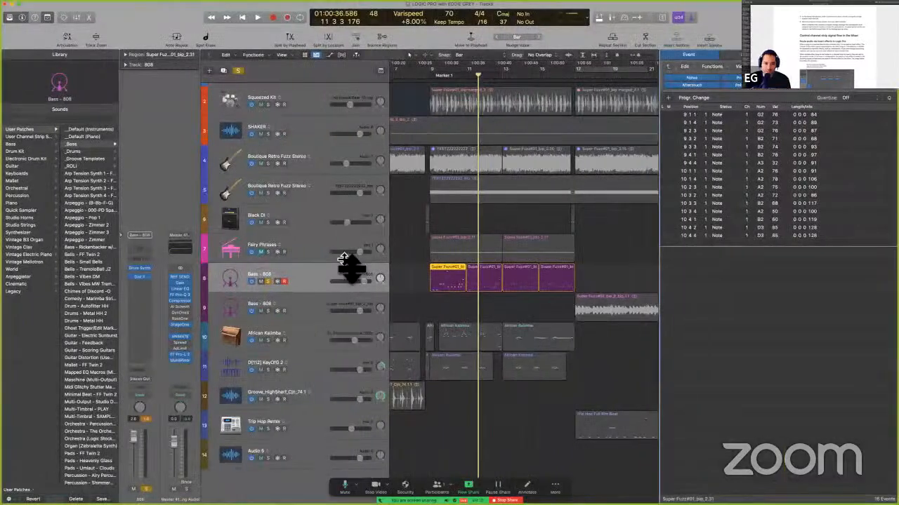
Step: Select the Bass - 808 track with all its regions and move the playhead back to bar 9
{"action": "left_click", "coordinate": [341, 270]}
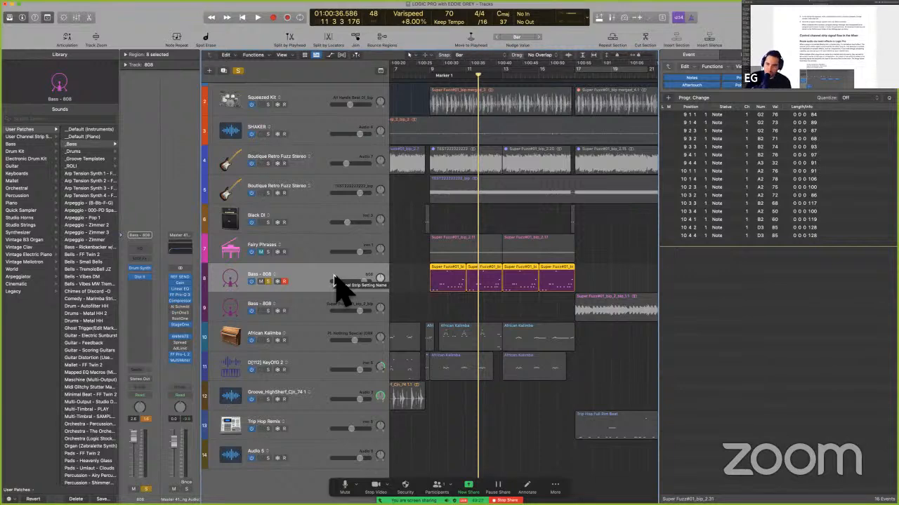
{"action": "key", "text": "comma"}
{"action": "key", "text": "comma"}
{"action": "key", "text": "comma"}
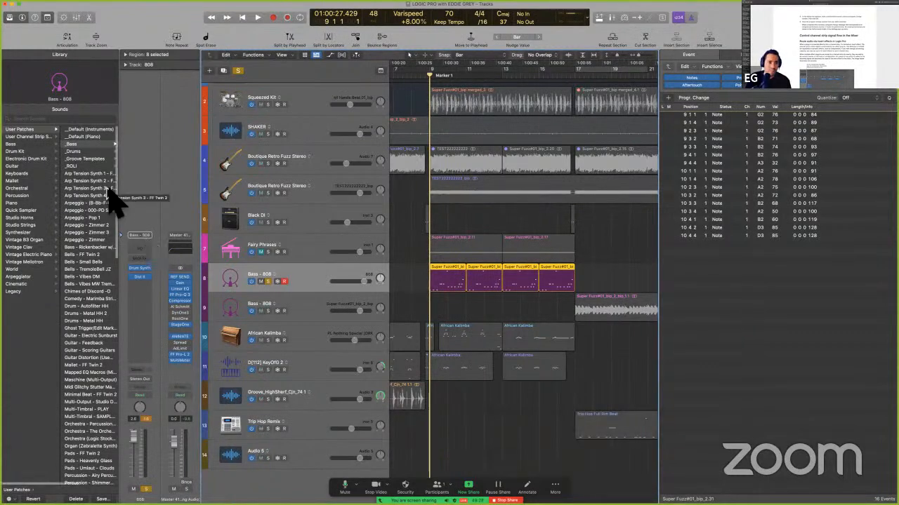
Step: Save the Bass - 808 channel strip setting as a performance with program number 1
{"action": "scroll", "coordinate": [110, 201], "scroll_direction": "down", "scroll_amount": 2}
{"action": "left_click", "coordinate": [144, 236]}
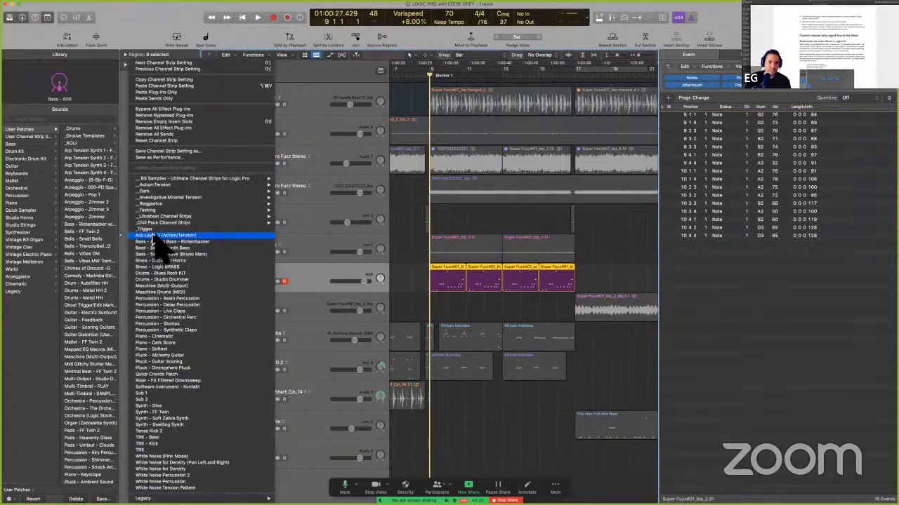
{"action": "mouse_move", "coordinate": [227, 199]}
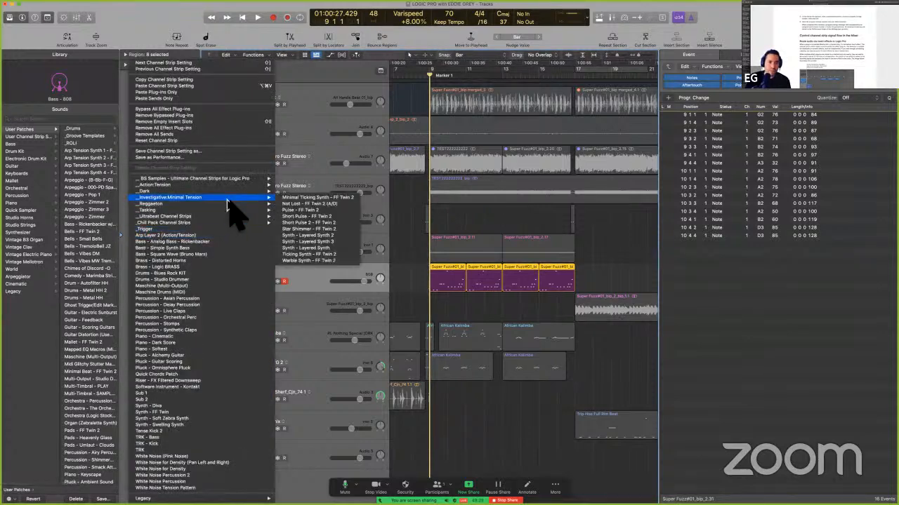
{"action": "left_click", "coordinate": [229, 157]}
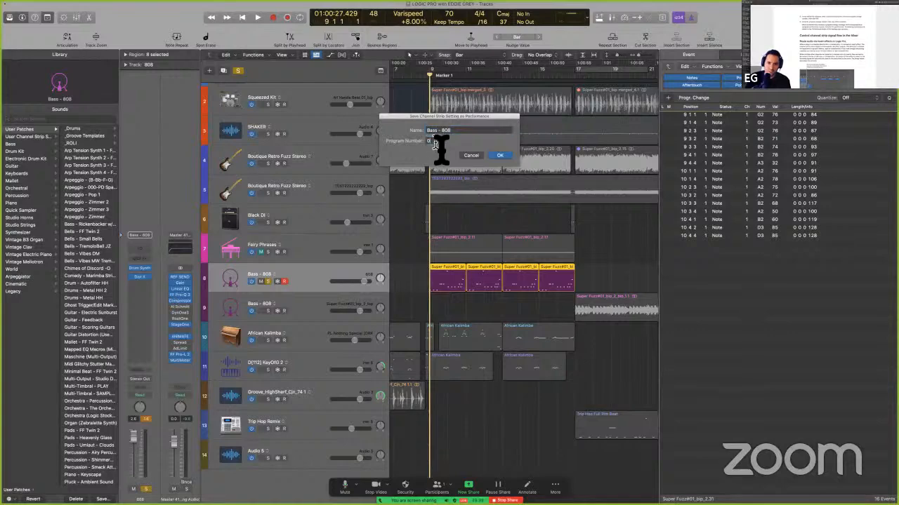
{"action": "left_click", "coordinate": [430, 141]}
{"action": "key", "text": "BackSpace"}
{"action": "type", "text": "1"}
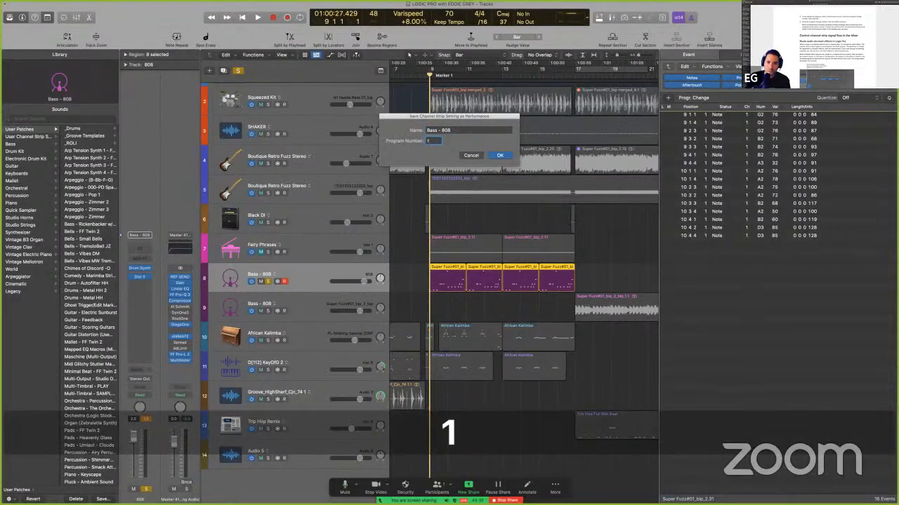
{"action": "key", "text": "Return"}
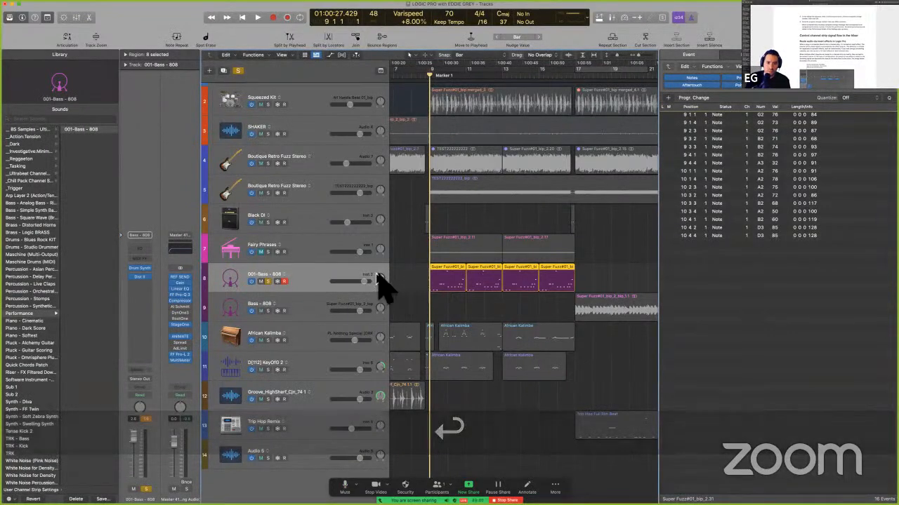
Step: Play the soloed bass track from bar 9 and bypass the effect plug-in on its channel strip
{"action": "key", "text": "space"}
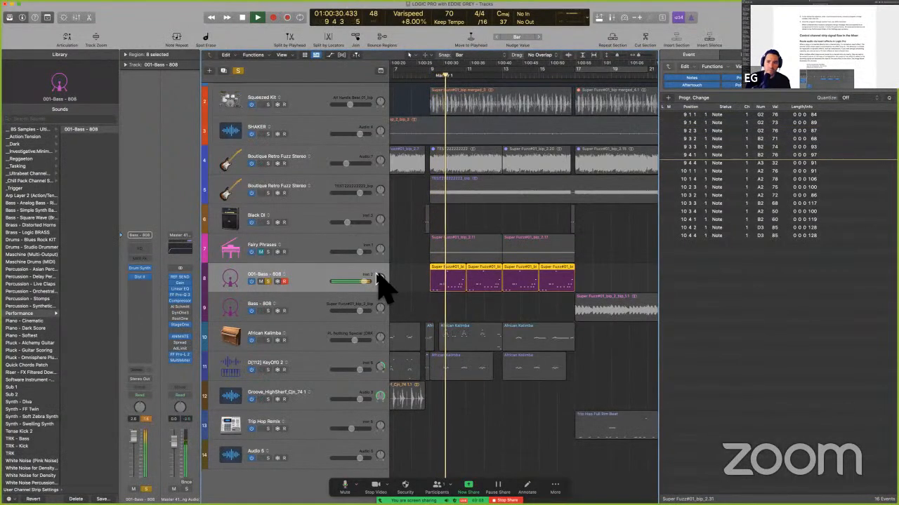
{"action": "key", "text": "space"}
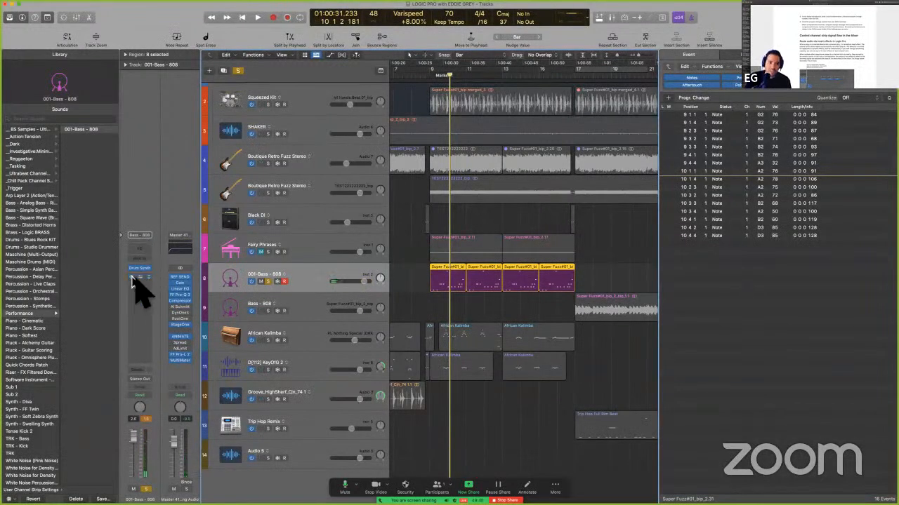
{"action": "key", "text": "space"}
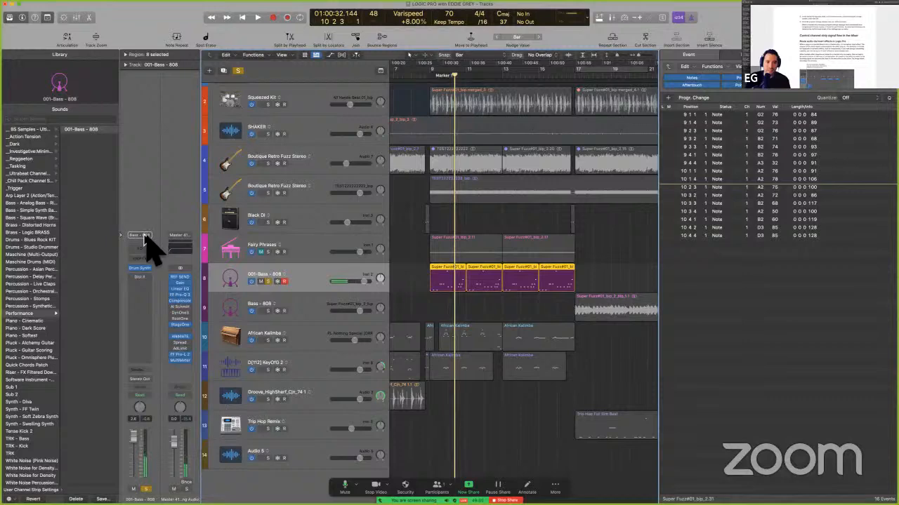
Step: Save the bass channel strip setting as a performance named "Bass - 808 (Clean)" with program number 2
{"action": "left_click", "coordinate": [143, 235]}
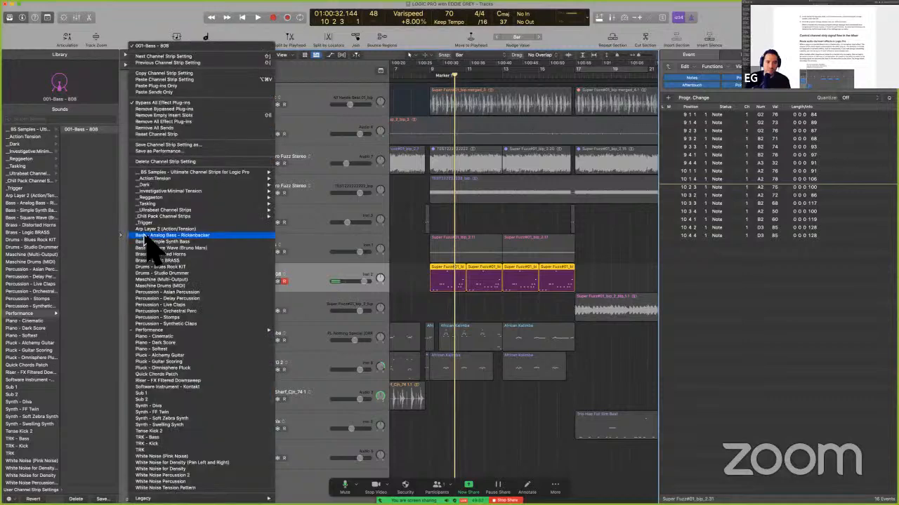
{"action": "left_click", "coordinate": [213, 151]}
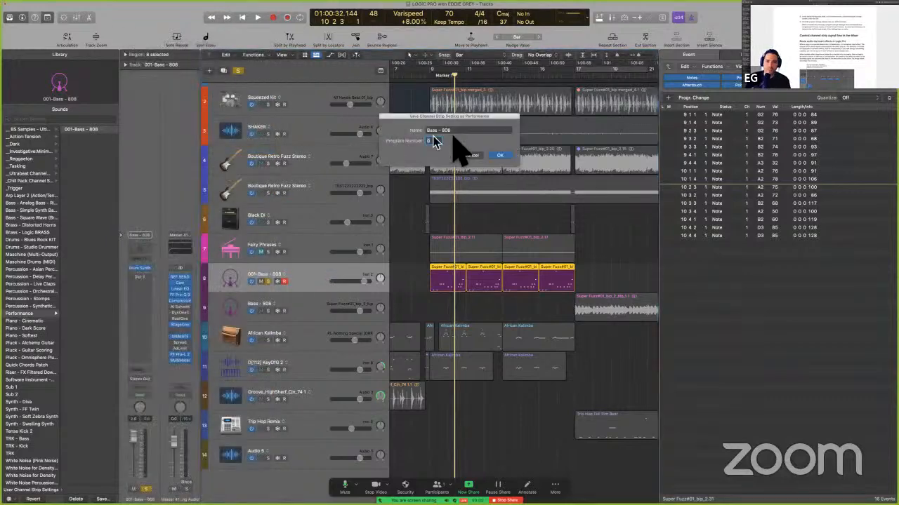
{"action": "type", "text": "2"}
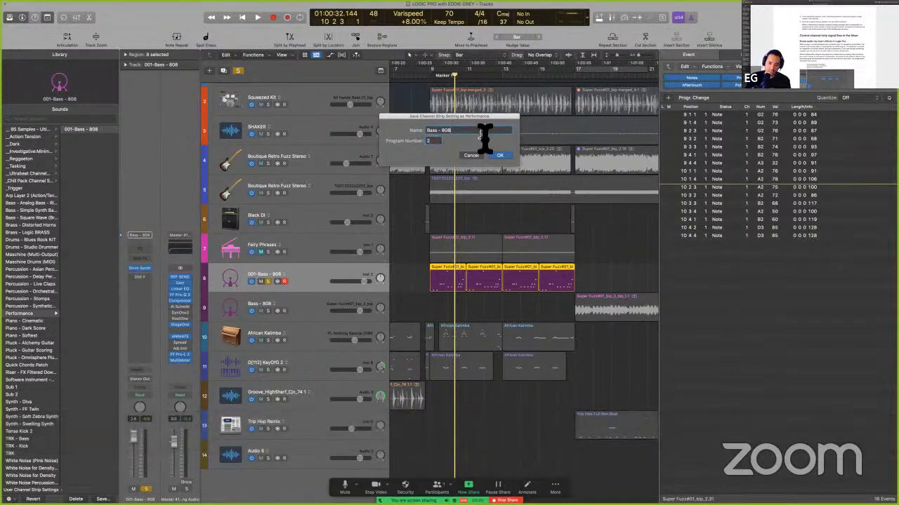
{"action": "key", "text": "shift"}
{"action": "type", "text": "n"}
{"action": "key", "text": "shift"}
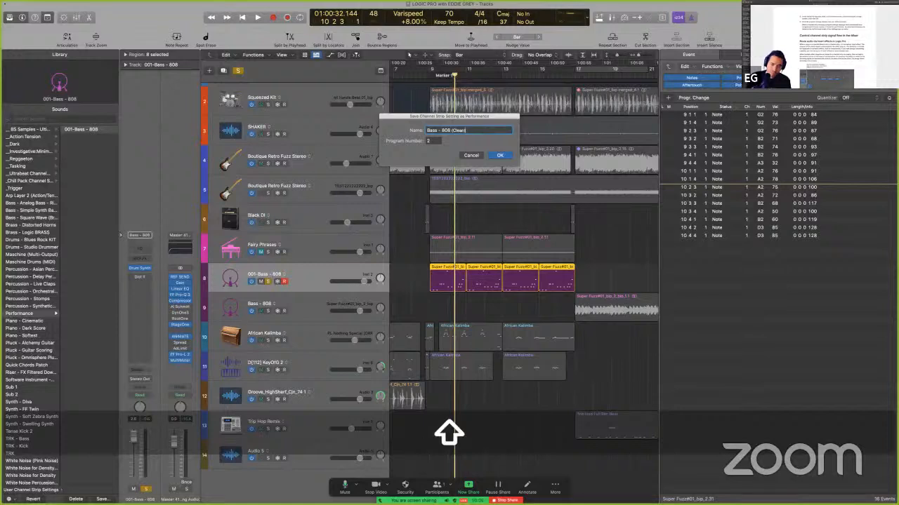
{"action": "type", "text": ")"}
{"action": "key", "text": "Return"}
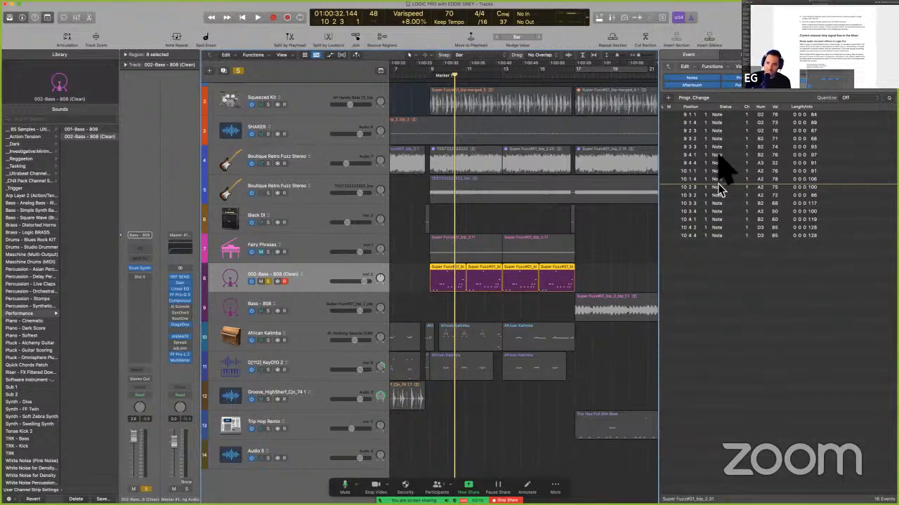
Step: Switch to the user guide, reread the steps on naming a performance and sending its program change number, and return to Logic Pro
{"action": "key", "text": "ctrl+Left"}
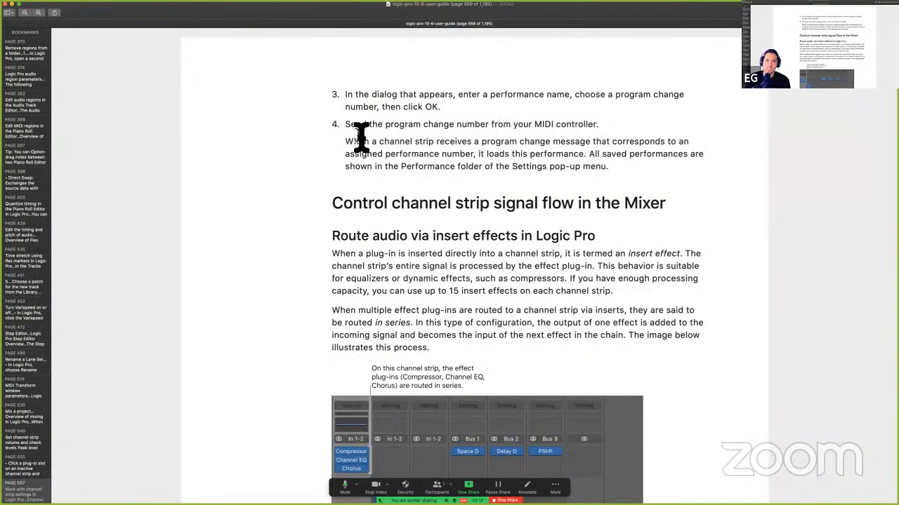
{"action": "left_click_drag", "start_coordinate": [358, 129], "coordinate": [634, 127]}
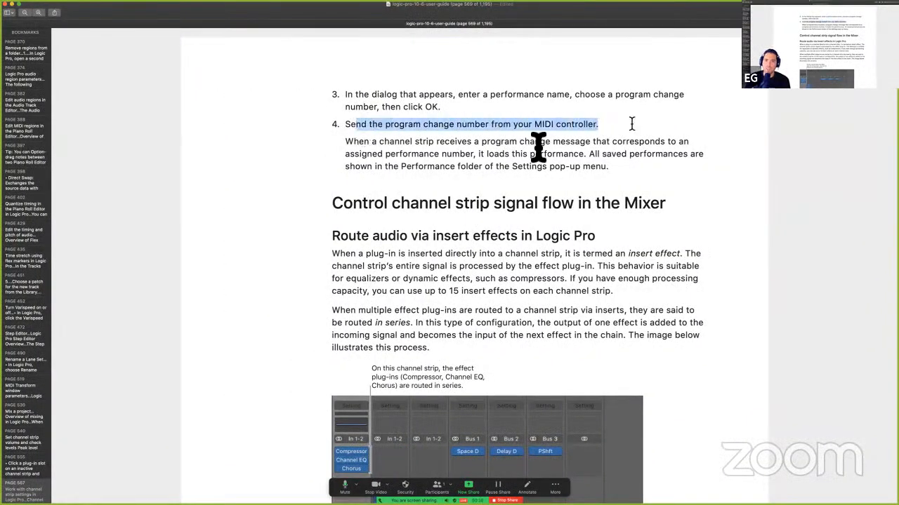
{"action": "left_click", "coordinate": [397, 105]}
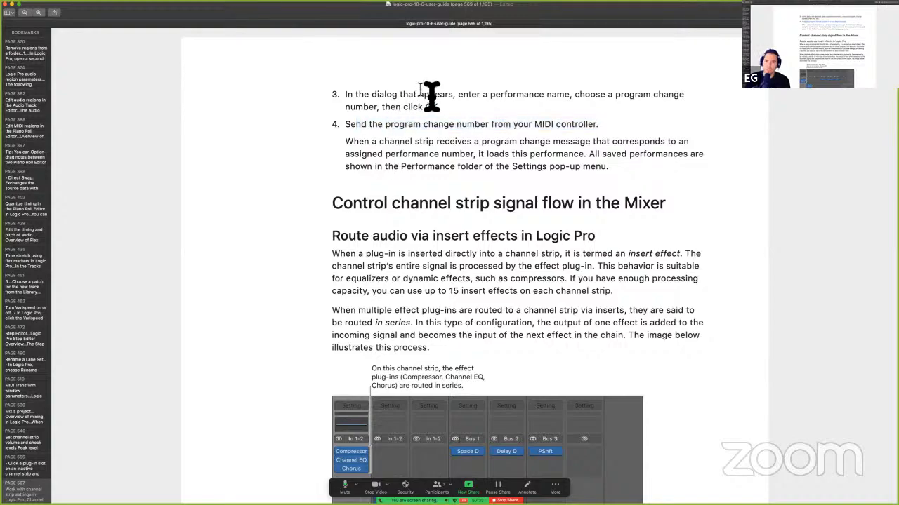
{"action": "left_click_drag", "start_coordinate": [462, 100], "coordinate": [618, 115]}
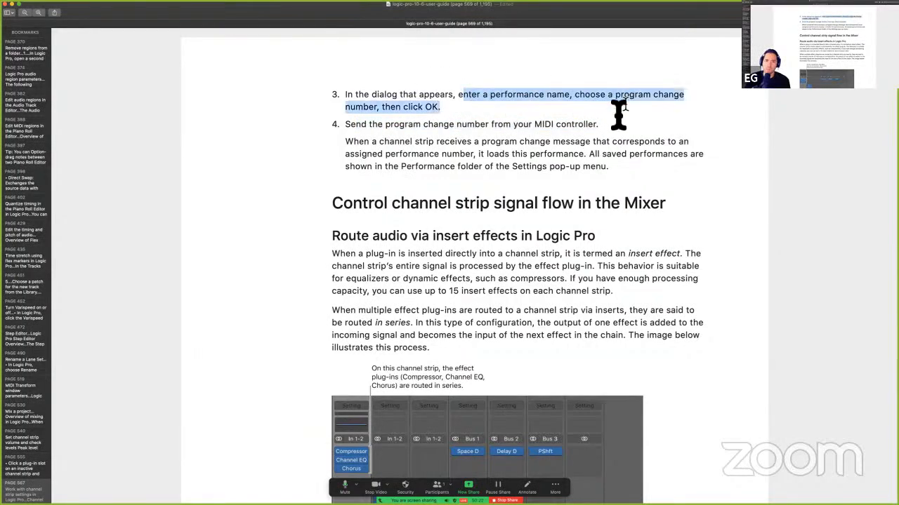
{"action": "left_click", "coordinate": [383, 131]}
{"action": "key", "text": "ctrl+Right"}
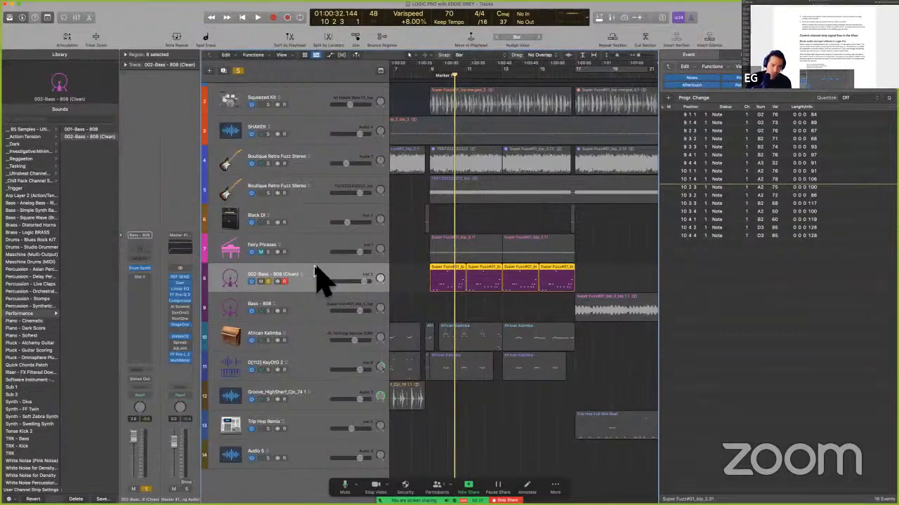
Step: Examine the bass track's track and region parameters, and check the user guide's performance steps once more
{"action": "left_click", "coordinate": [126, 64]}
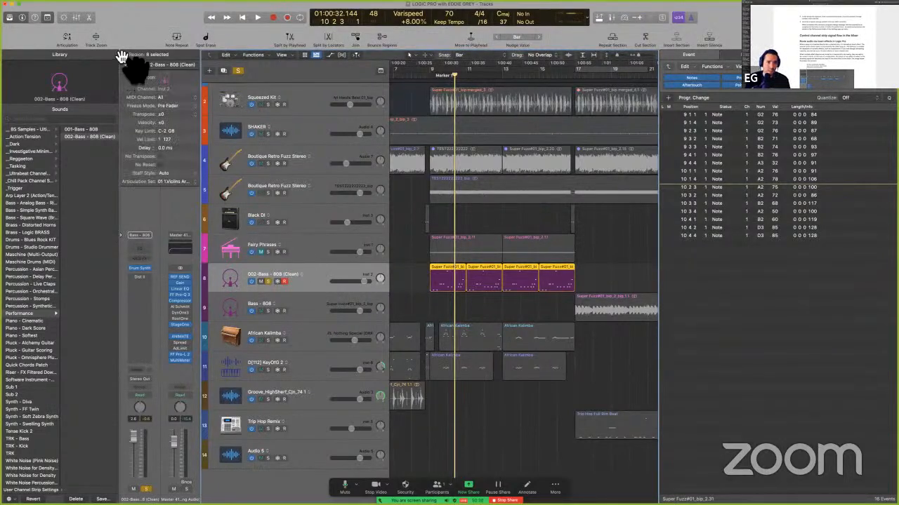
{"action": "left_click", "coordinate": [123, 55]}
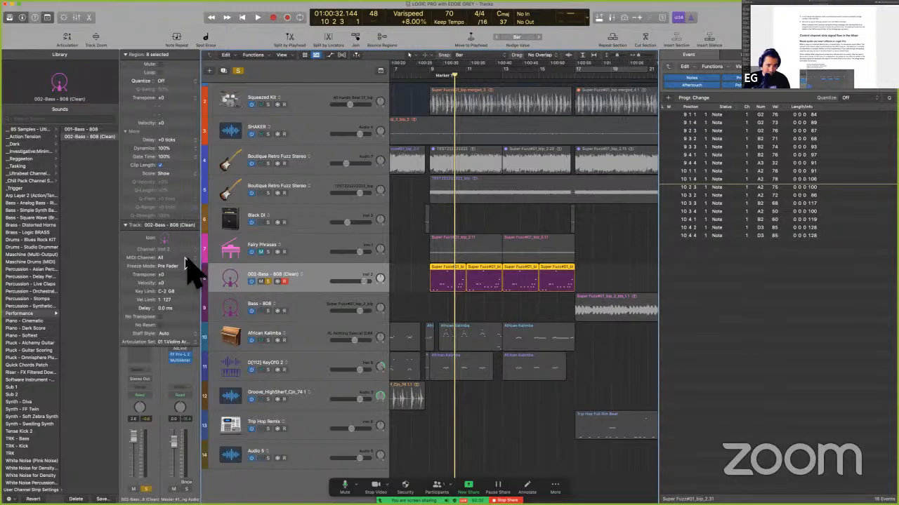
{"action": "left_click", "coordinate": [125, 226]}
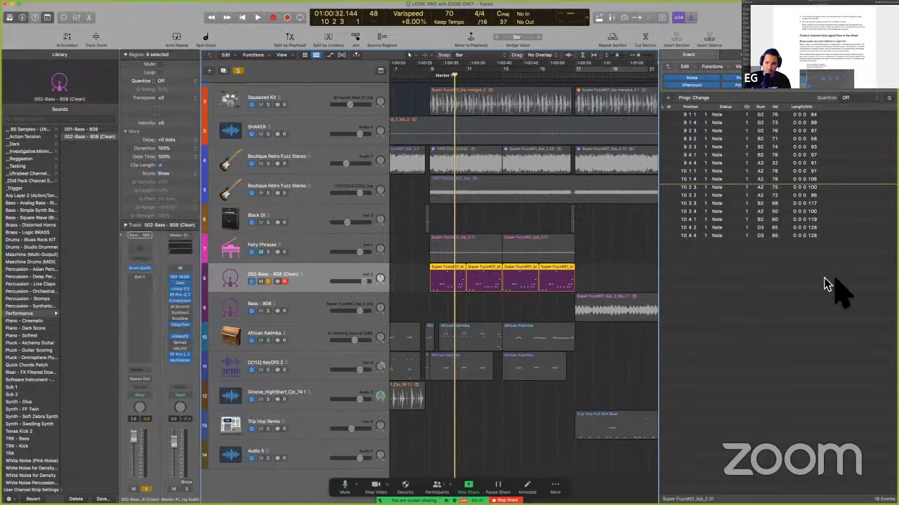
{"action": "key", "text": "ctrl+Left"}
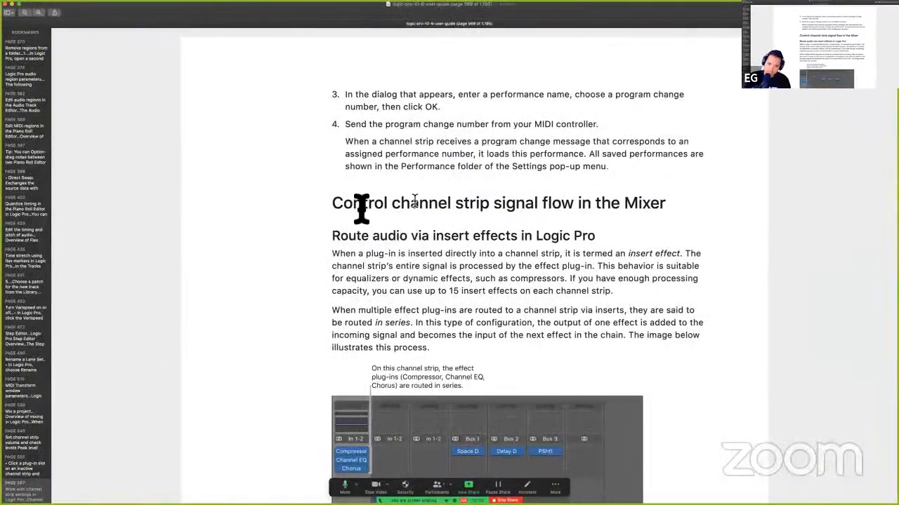
{"action": "key", "text": "ctrl+Right"}
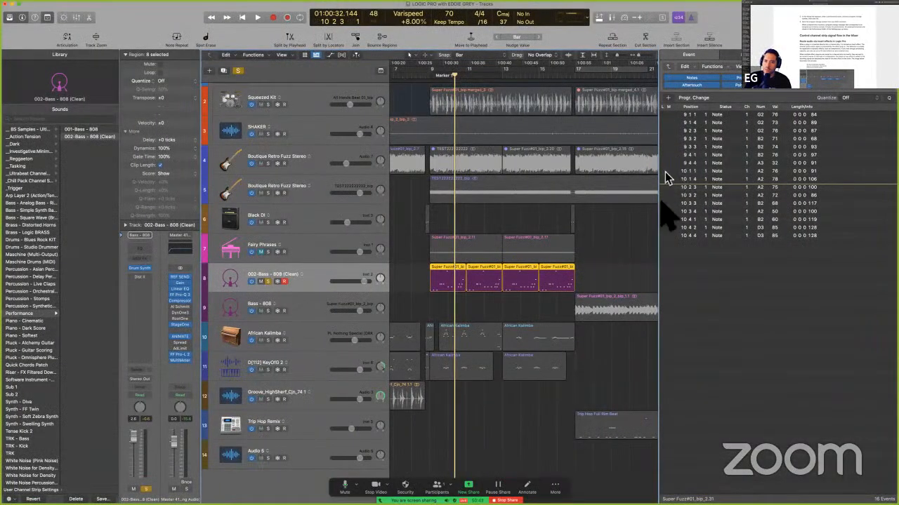
Step: Add a program change event at bar 11 in the second region of the 002-Bass - 808 (Clean) track
{"action": "left_click", "coordinate": [560, 320]}
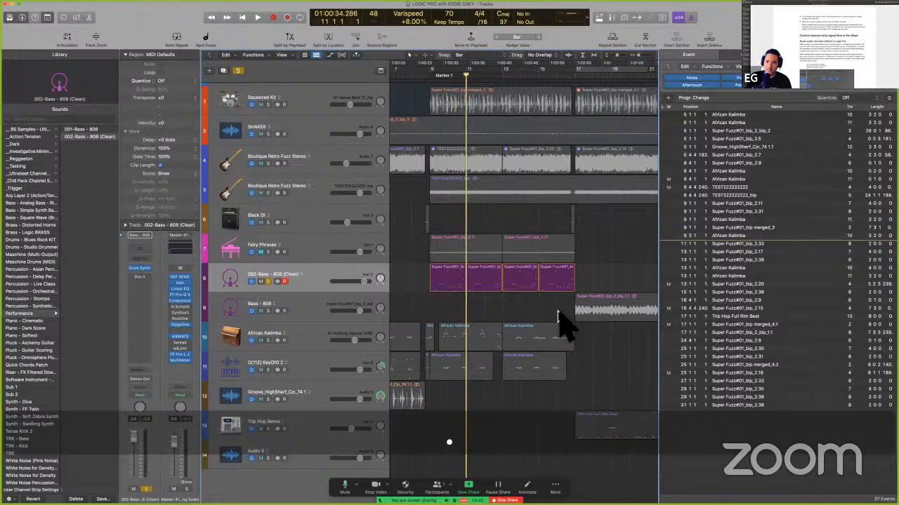
{"action": "left_click", "coordinate": [668, 99]}
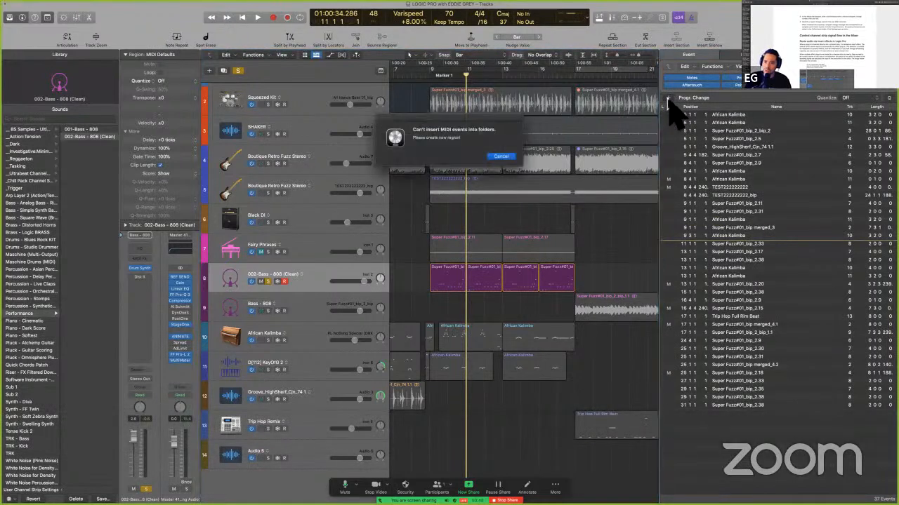
{"action": "left_click", "coordinate": [500, 157]}
{"action": "left_click", "coordinate": [483, 281]}
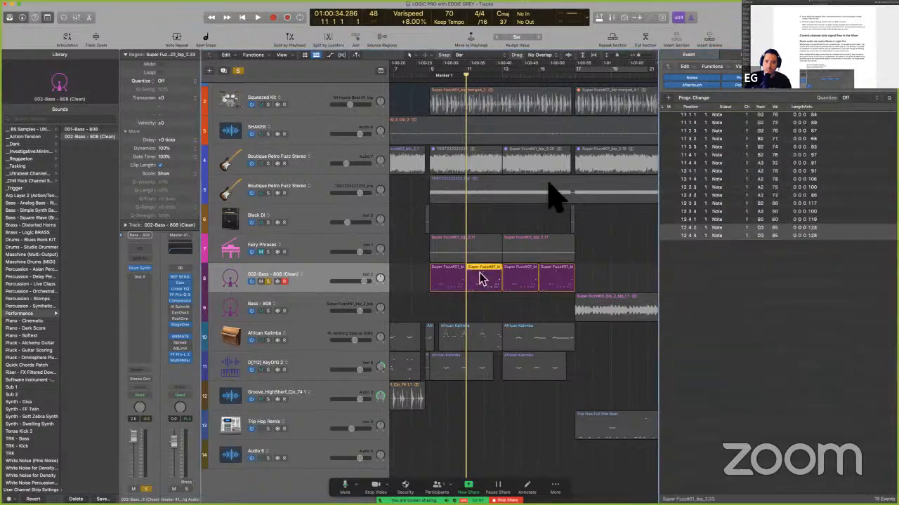
{"action": "left_click", "coordinate": [667, 97]}
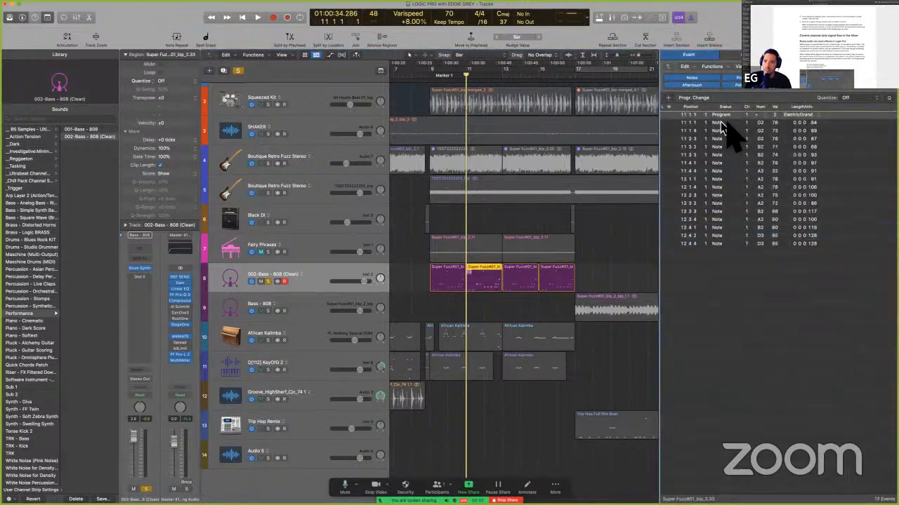
Step: Set the new program change event's program to 51, Syn. Strings2
{"action": "left_click", "coordinate": [760, 115]}
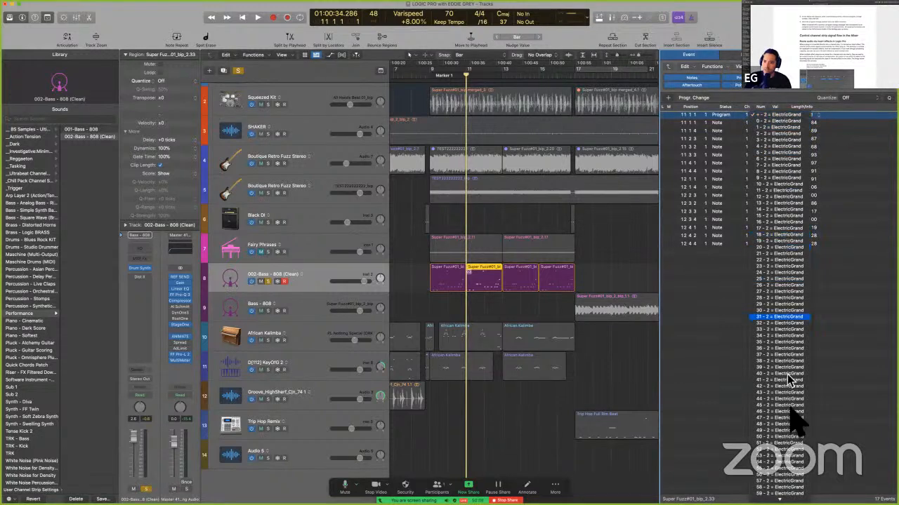
{"action": "left_click", "coordinate": [688, 186]}
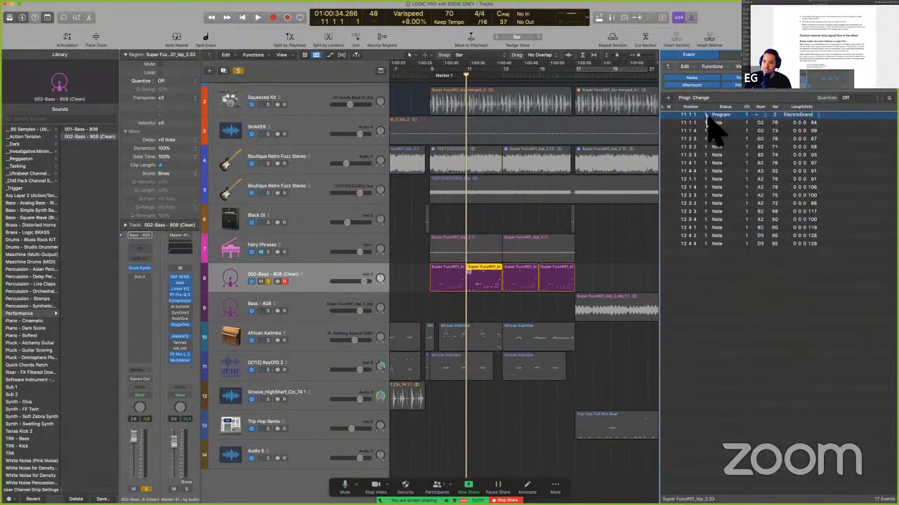
{"action": "left_click", "coordinate": [808, 115]}
{"action": "left_click", "coordinate": [814, 425]}
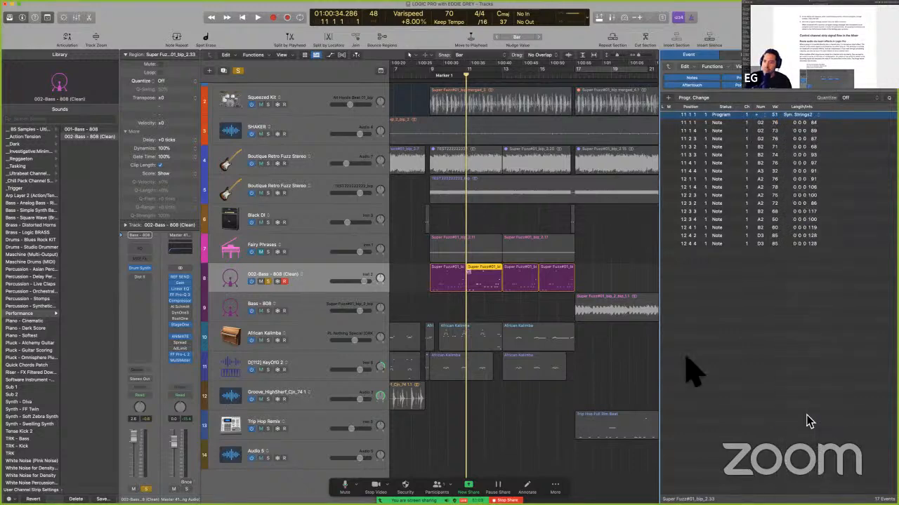
Step: Play the bass track across the program change at bar 11, stop playback, and hide the event list
{"action": "key", "text": "space"}
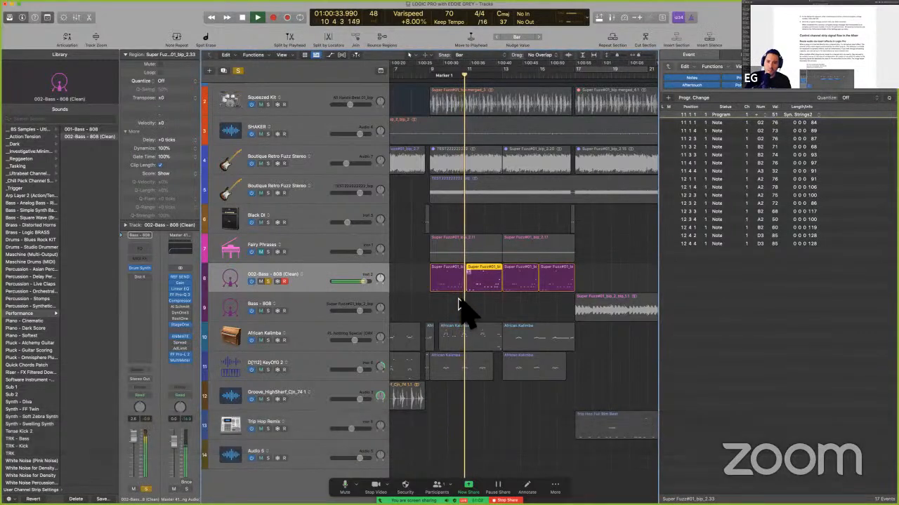
{"action": "key", "text": "space"}
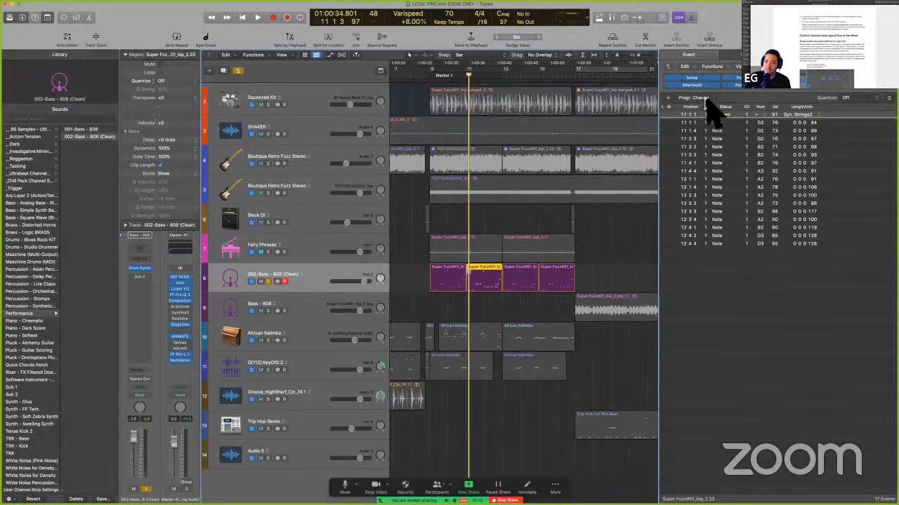
{"action": "left_click", "coordinate": [627, 235]}
{"action": "key", "text": "f"}
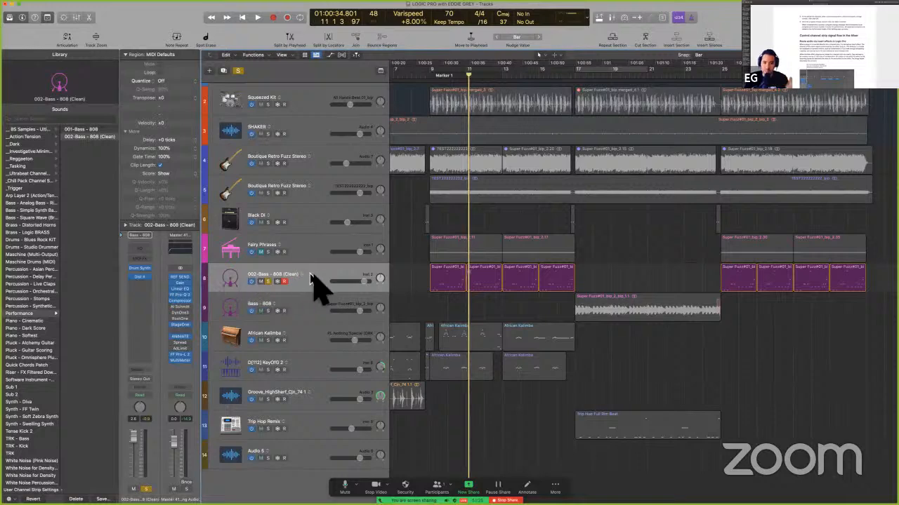
{"action": "left_click_drag", "start_coordinate": [406, 277], "coordinate": [487, 281]}
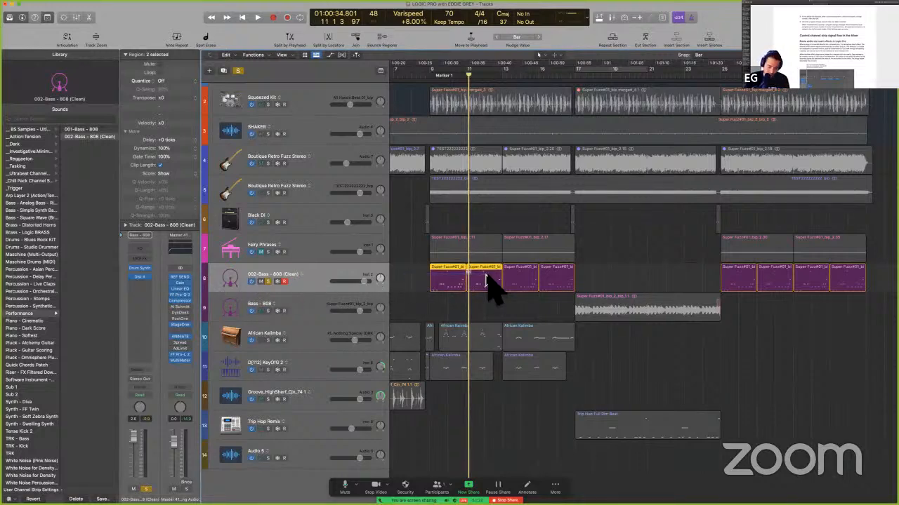
{"action": "key", "text": "ctrl+b"}
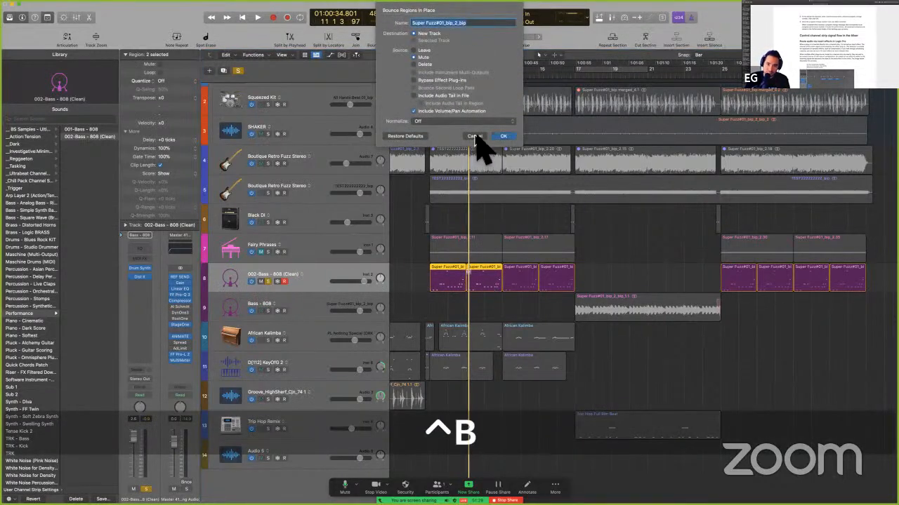
{"action": "left_click", "coordinate": [472, 137]}
Step: Select the bass track's third and fourth regions and turn off the track's solo
{"action": "left_click_drag", "start_coordinate": [611, 280], "coordinate": [525, 284]}
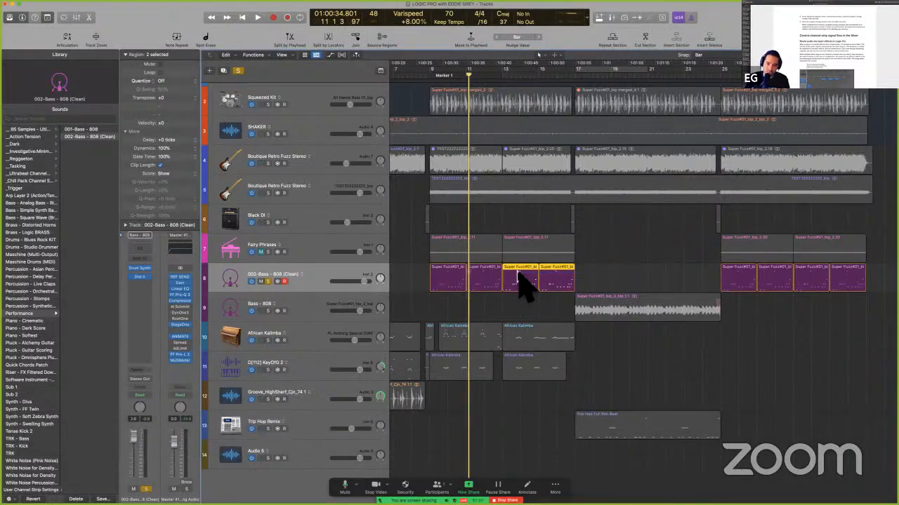
{"action": "left_click", "coordinate": [268, 282]}
Step: Switch to the user guide and read the section on routing audio via insert effects, including the insert limit per channel strip
{"action": "key", "text": "ctrl+Left"}
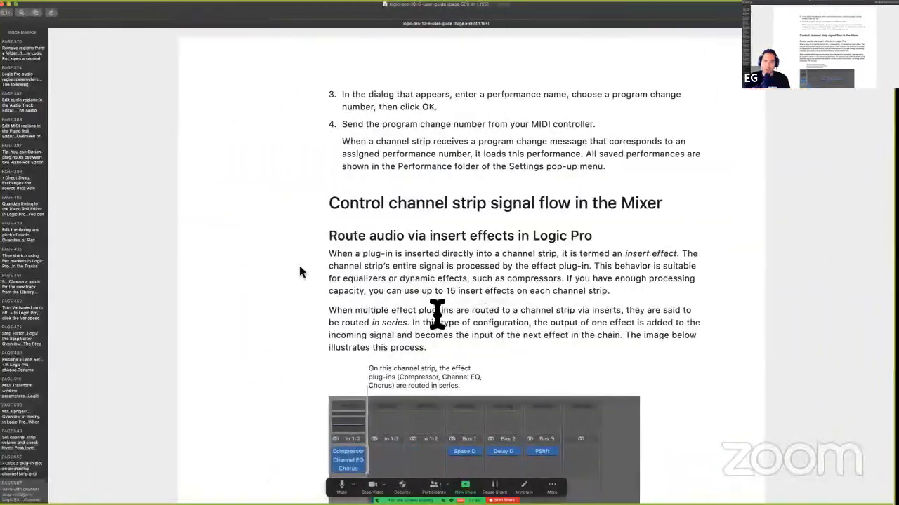
{"action": "scroll", "coordinate": [437, 314], "scroll_direction": "down", "scroll_amount": 4}
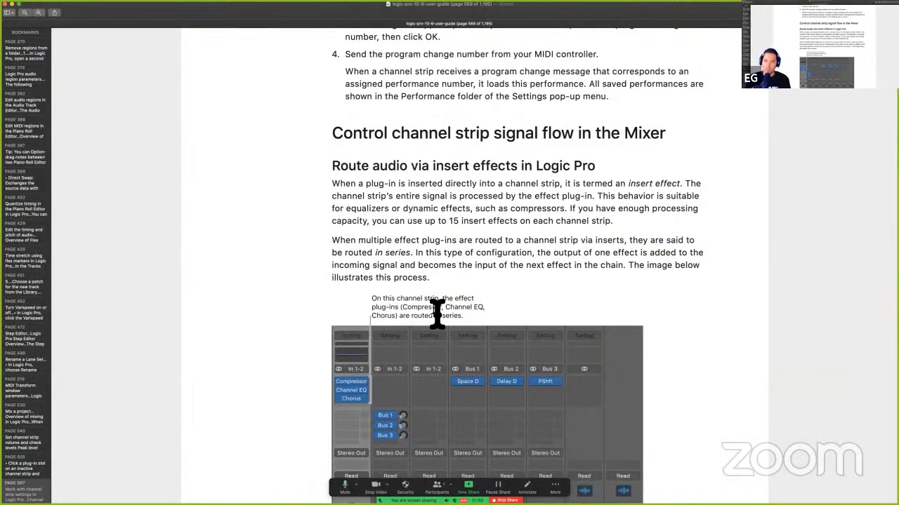
{"action": "left_click_drag", "start_coordinate": [332, 170], "coordinate": [627, 165]}
{"action": "scroll", "coordinate": [634, 165], "scroll_direction": "down", "scroll_amount": 4}
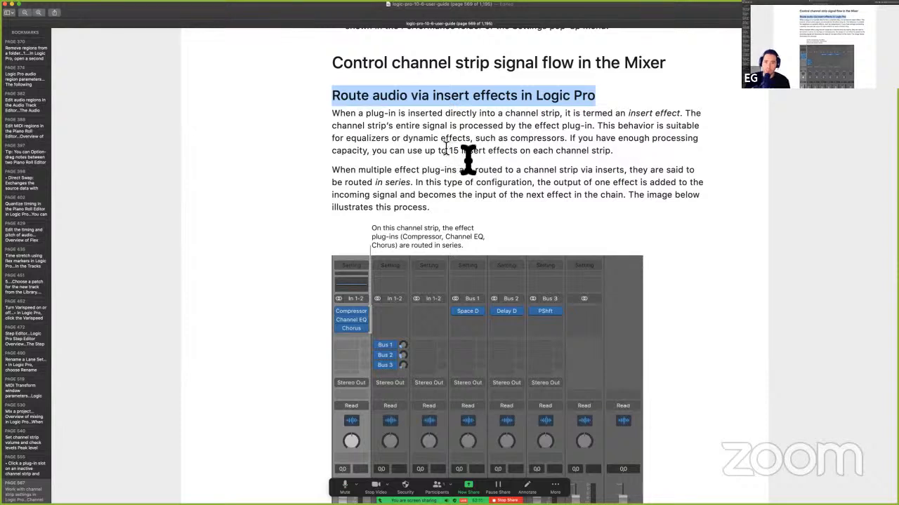
{"action": "left_click_drag", "start_coordinate": [448, 150], "coordinate": [683, 162]}
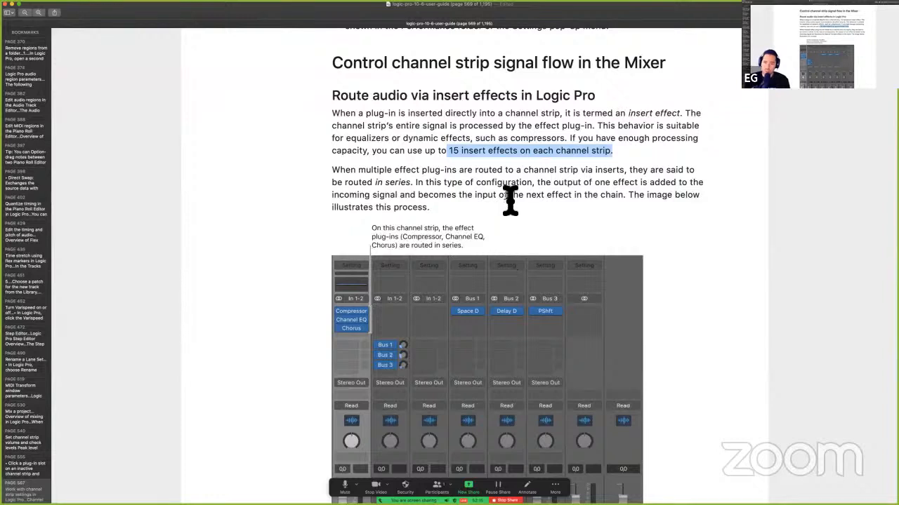
Step: Highlight the words "in series" in the guide's paragraph on routing multiple effect plug-ins
{"action": "left_click_drag", "start_coordinate": [497, 174], "coordinate": [628, 175]}
{"action": "left_click", "coordinate": [628, 176]}
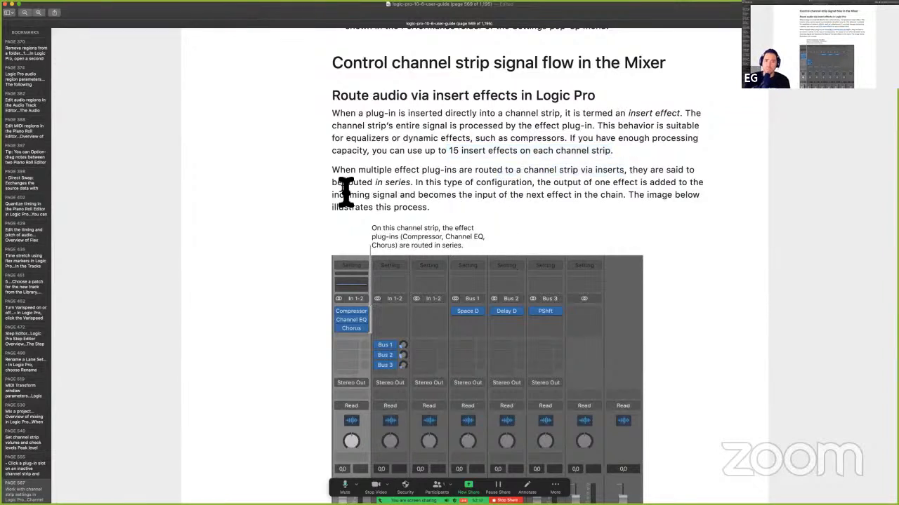
{"action": "left_click_drag", "start_coordinate": [333, 183], "coordinate": [416, 188]}
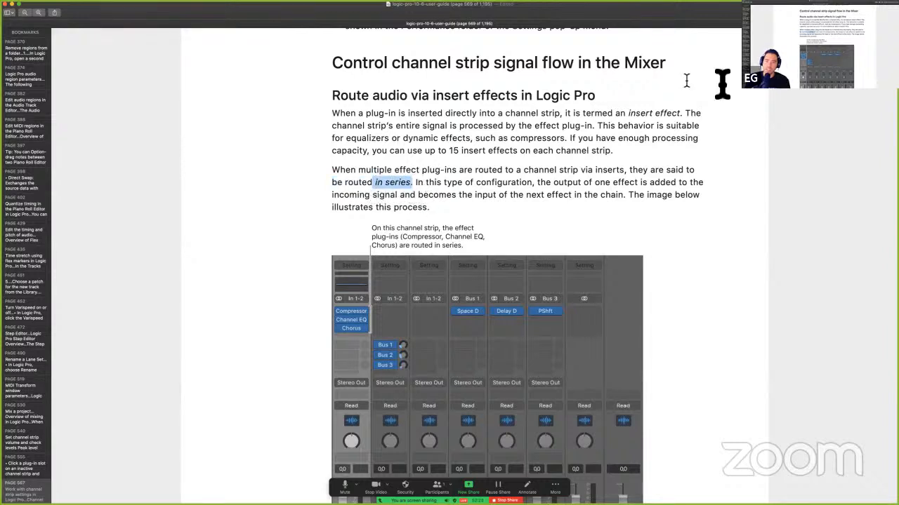
{"action": "key", "text": "ctrl+super+h"}
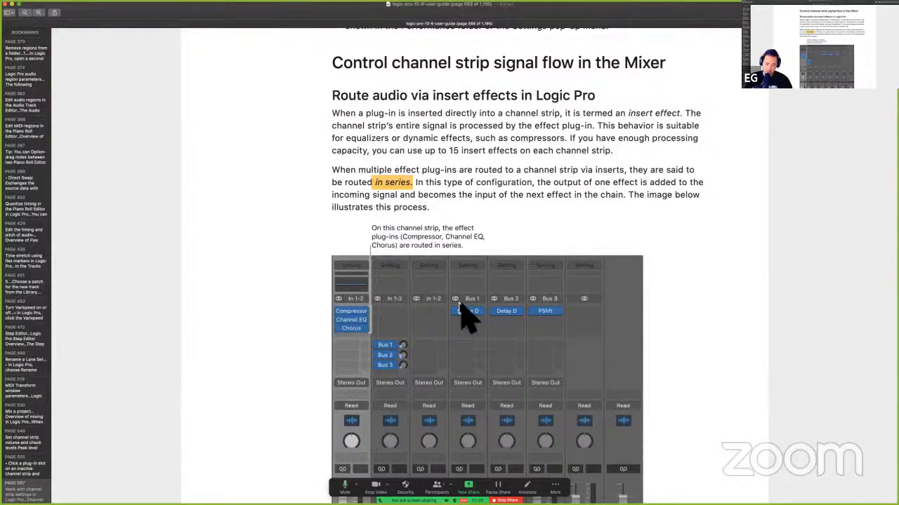
Step: Draw freehand marks beside the Compressor, Channel EQ and Chorus inserts in the guide's mixer image, and clear them
{"action": "key", "text": "ctrl+a"}
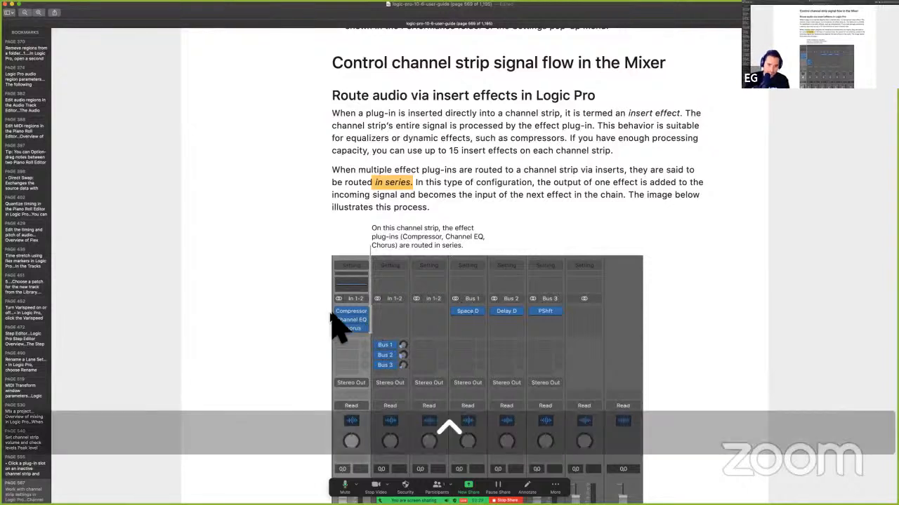
{"action": "left_click_drag", "start_coordinate": [323, 310], "coordinate": [310, 327]}
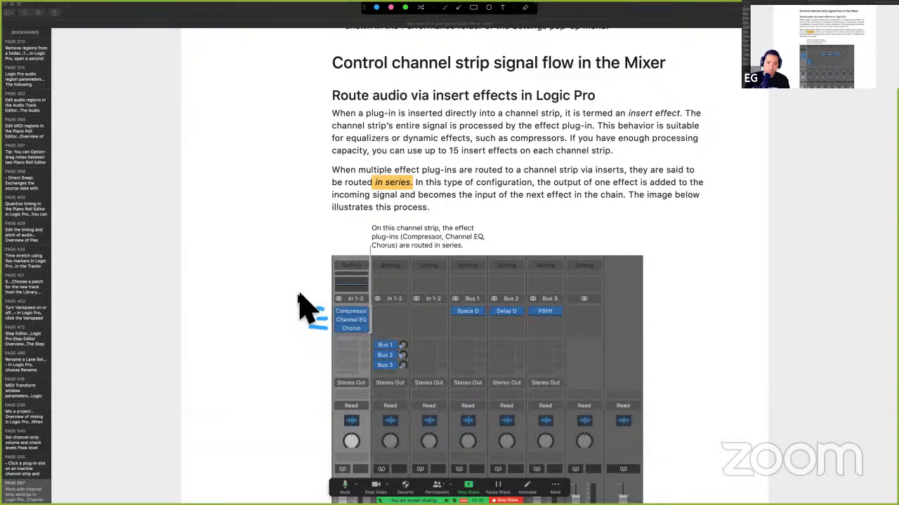
{"action": "left_click_drag", "start_coordinate": [296, 288], "coordinate": [303, 354]}
{"action": "key", "text": "Escape"}
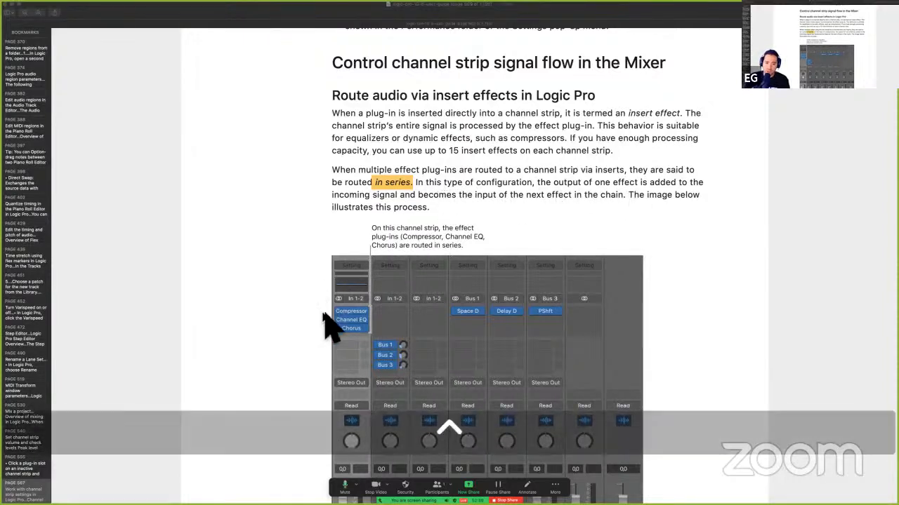
Step: Draw connecting strokes down the Compressor, Channel EQ and Chorus inserts on Audio 1, and clear the drawing
{"action": "key", "text": "ctrl+a"}
{"action": "mouse_move", "coordinate": [326, 307]}
{"action": "left_mouse_down"}
{"action": "mouse_move", "coordinate": [312, 308]}
{"action": "mouse_move", "coordinate": [325, 321]}
{"action": "mouse_move", "coordinate": [311, 321]}
{"action": "mouse_move", "coordinate": [326, 328]}
{"action": "left_mouse_up"}
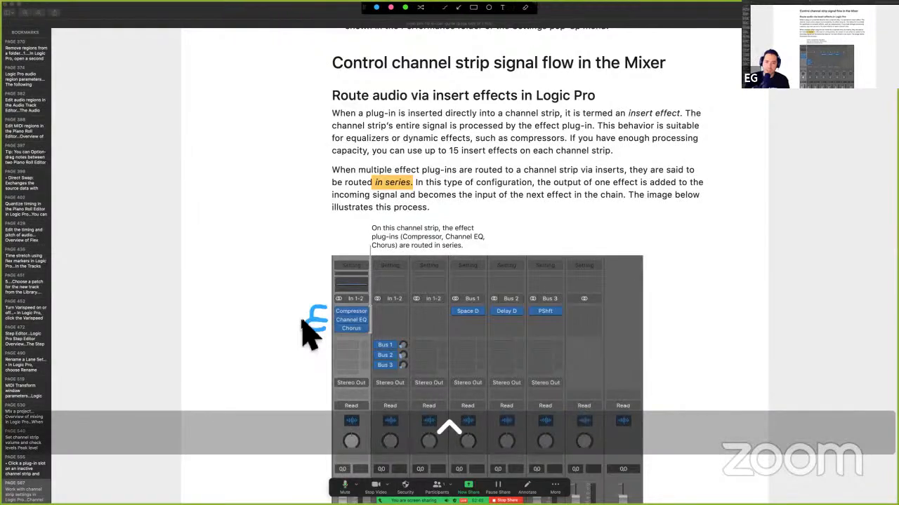
{"action": "key", "text": "ctrl+a"}
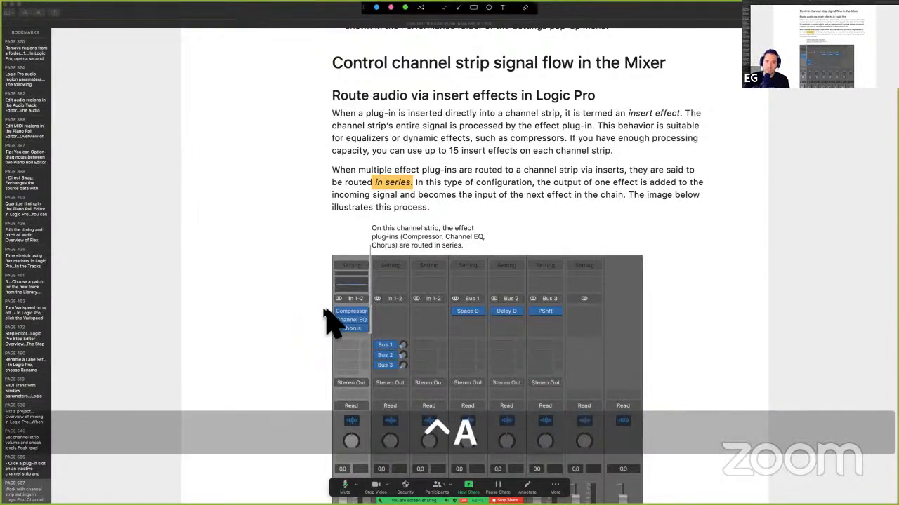
Step: Draw loops tracing the signal from Compressor into Channel EQ and on into Chorus, and close the annotation overlay
{"action": "mouse_move", "coordinate": [323, 309]}
{"action": "left_mouse_down"}
{"action": "mouse_move", "coordinate": [314, 320]}
{"action": "mouse_move", "coordinate": [327, 321]}
{"action": "mouse_move", "coordinate": [313, 319]}
{"action": "mouse_move", "coordinate": [313, 330]}
{"action": "mouse_move", "coordinate": [327, 330]}
{"action": "mouse_move", "coordinate": [327, 307]}
{"action": "mouse_move", "coordinate": [315, 306]}
{"action": "mouse_move", "coordinate": [313, 315]}
{"action": "mouse_move", "coordinate": [328, 318]}
{"action": "left_mouse_up"}
{"action": "key", "text": "ctrl+a"}
{"action": "key", "text": "ctrl+a"}
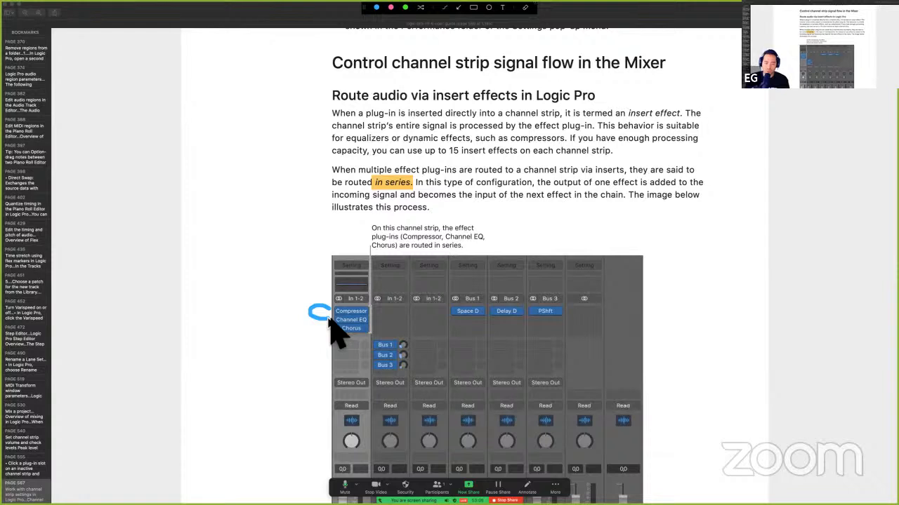
{"action": "mouse_move", "coordinate": [329, 318]}
{"action": "left_mouse_down"}
{"action": "mouse_move", "coordinate": [306, 323]}
{"action": "mouse_move", "coordinate": [311, 333]}
{"action": "mouse_move", "coordinate": [327, 330]}
{"action": "left_mouse_up"}
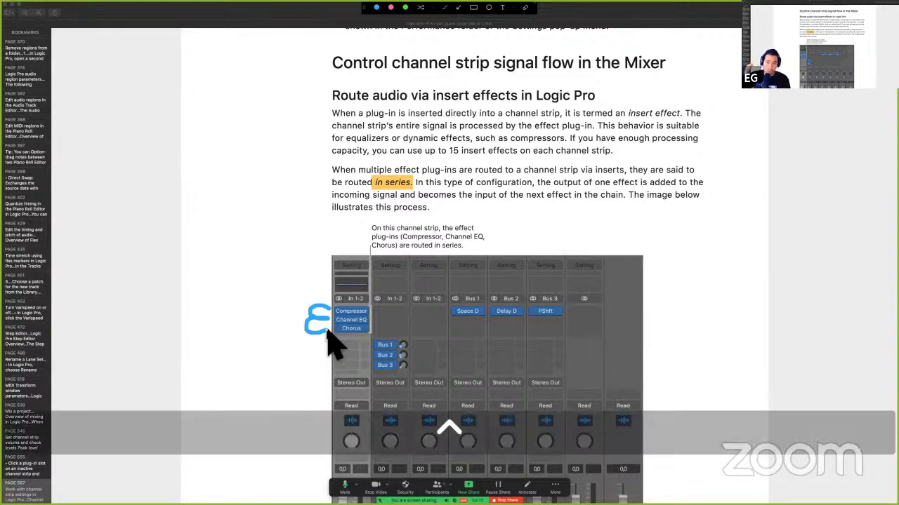
{"action": "key", "text": "ctrl+a"}
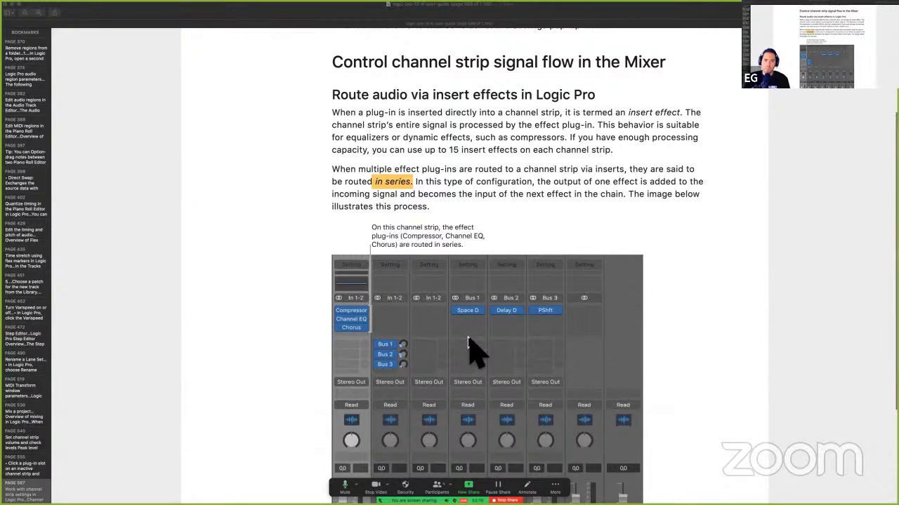
Step: Draw the Audio 2 signal path and its Bus 1 send to Space D on Aux 1, and box the Space D insert
{"action": "scroll", "coordinate": [473, 351], "scroll_direction": "down", "scroll_amount": 3}
{"action": "scroll", "coordinate": [469, 344], "scroll_direction": "down", "scroll_amount": 4}
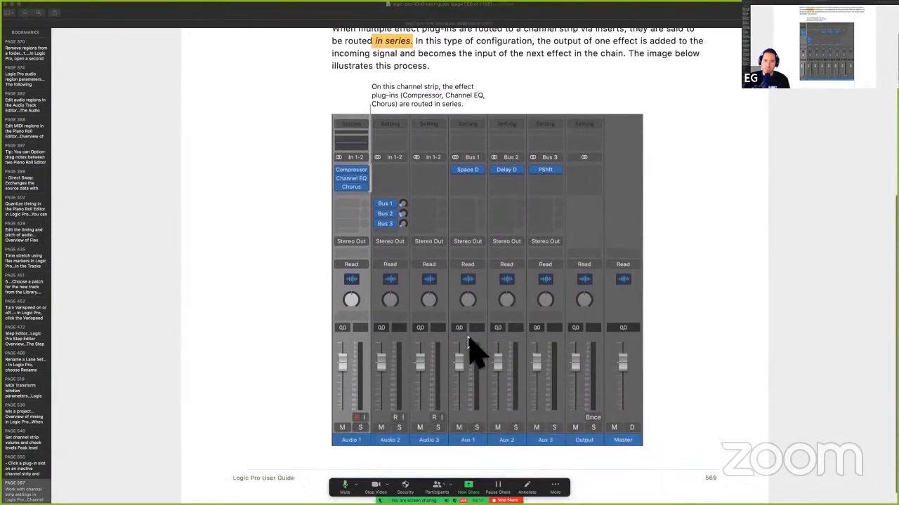
{"action": "left_click", "coordinate": [295, 259]}
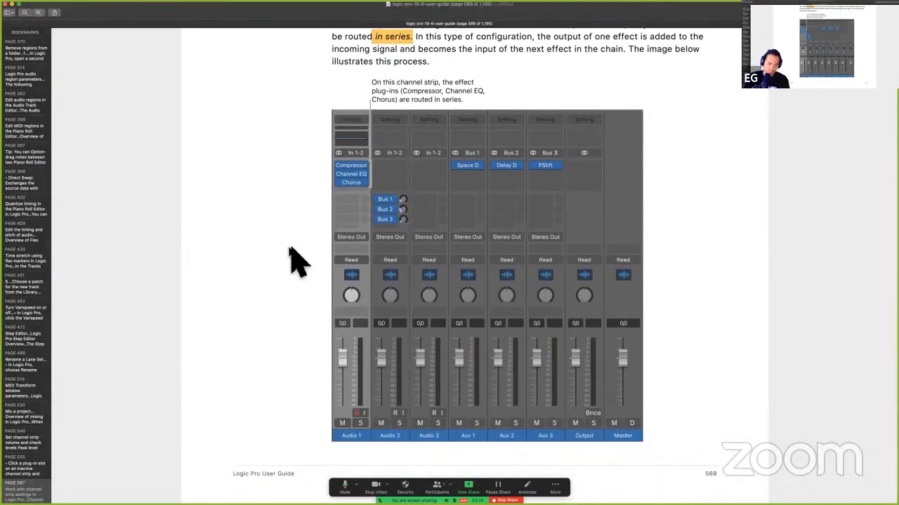
{"action": "key", "text": "ctrl"}
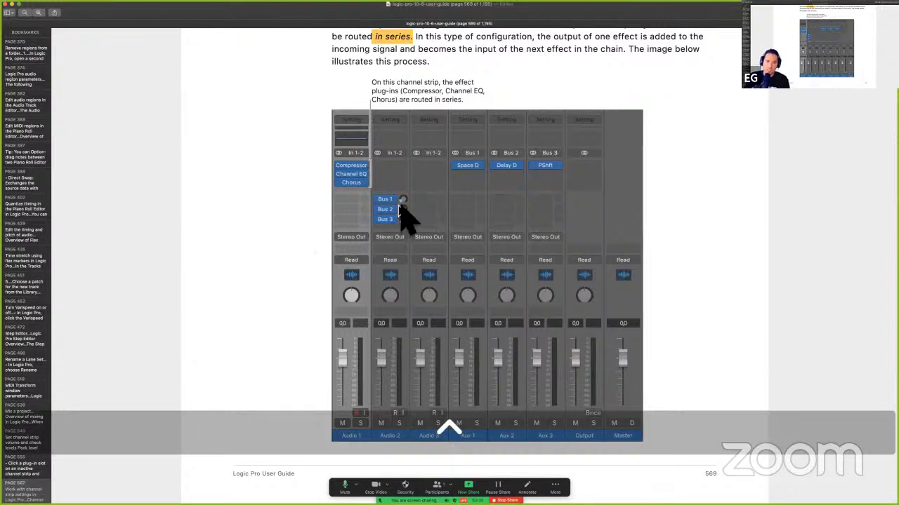
{"action": "key", "text": "ctrl+a"}
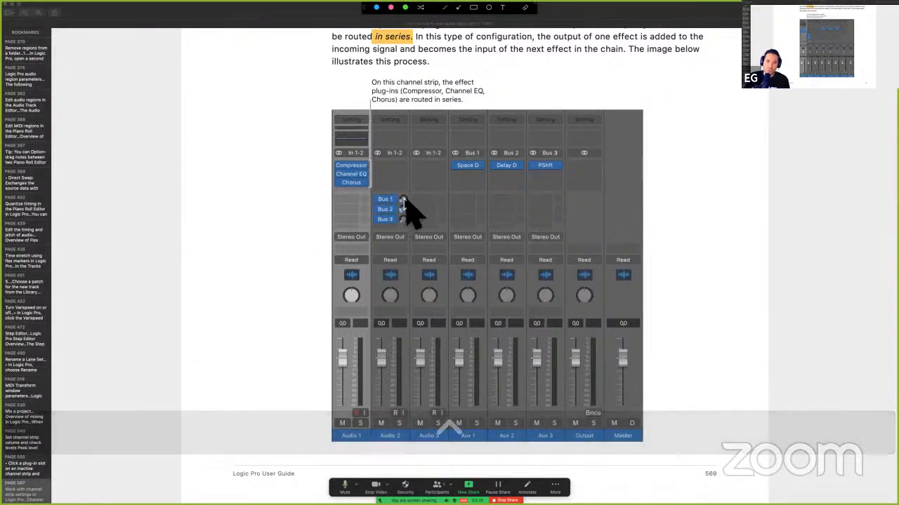
{"action": "mouse_move", "coordinate": [402, 199]}
{"action": "left_mouse_down"}
{"action": "mouse_move", "coordinate": [467, 202]}
{"action": "mouse_move", "coordinate": [467, 174]}
{"action": "left_mouse_up"}
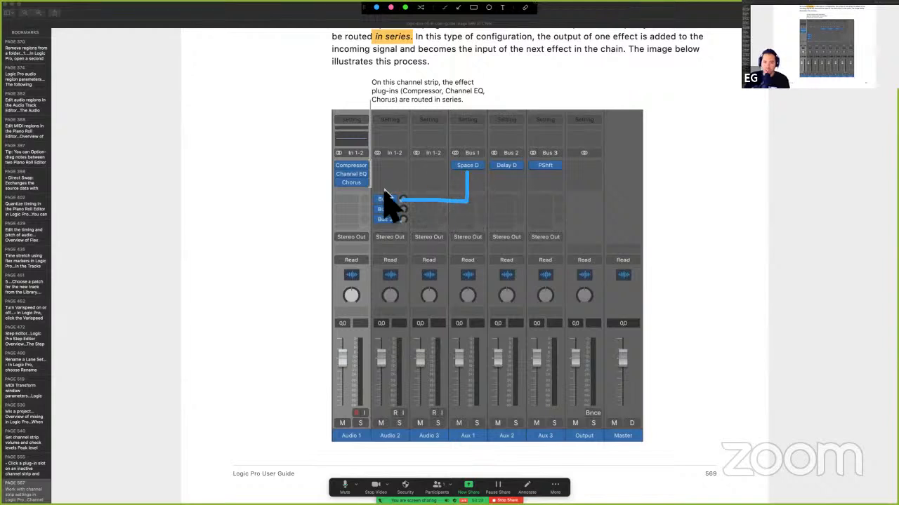
{"action": "mouse_move", "coordinate": [398, 114]}
{"action": "left_mouse_down"}
{"action": "mouse_move", "coordinate": [387, 116]}
{"action": "mouse_move", "coordinate": [377, 163]}
{"action": "left_mouse_up"}
{"action": "left_click_drag", "start_coordinate": [398, 114], "coordinate": [402, 188]}
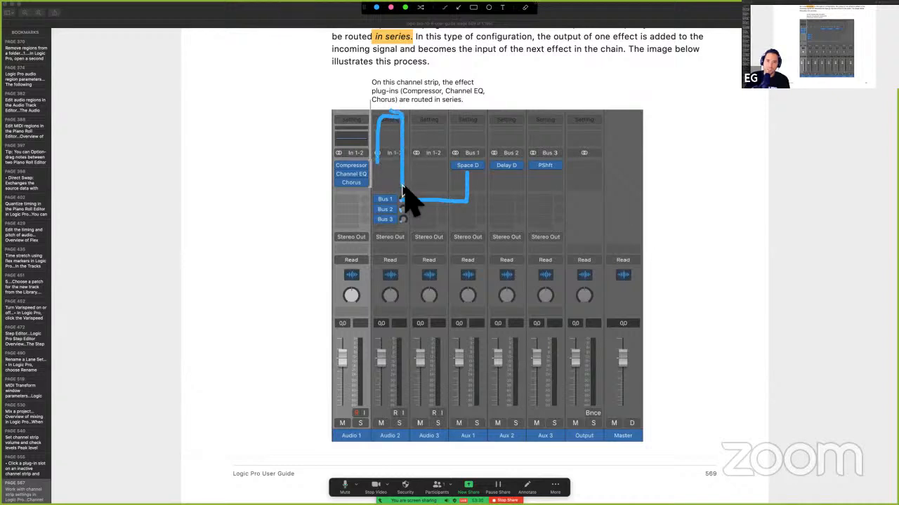
{"action": "mouse_move", "coordinate": [485, 153]}
{"action": "left_mouse_down"}
{"action": "mouse_move", "coordinate": [447, 156]}
{"action": "mouse_move", "coordinate": [482, 184]}
{"action": "mouse_move", "coordinate": [483, 146]}
{"action": "left_mouse_up"}
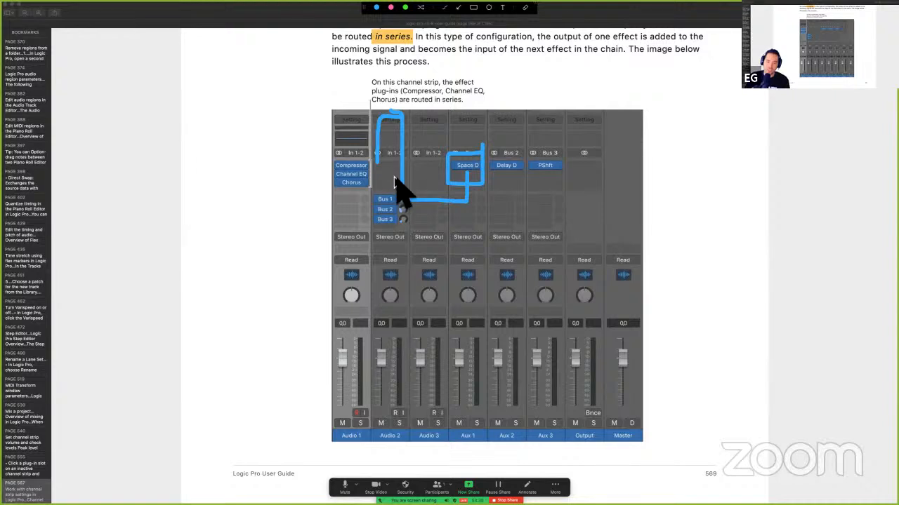
Step: Draw the Bus 2 send to Delay D and the Bus 3 send to PShft, and clear all drawn lines
{"action": "mouse_move", "coordinate": [393, 209]}
{"action": "left_mouse_down"}
{"action": "mouse_move", "coordinate": [513, 207]}
{"action": "mouse_move", "coordinate": [510, 173]}
{"action": "left_mouse_up"}
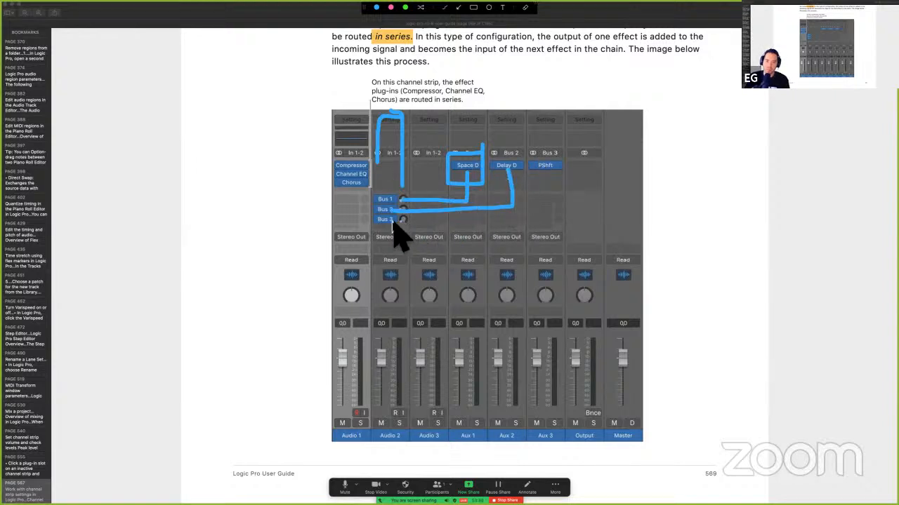
{"action": "mouse_move", "coordinate": [394, 220]}
{"action": "left_mouse_down"}
{"action": "mouse_move", "coordinate": [544, 222]}
{"action": "mouse_move", "coordinate": [546, 170]}
{"action": "left_mouse_up"}
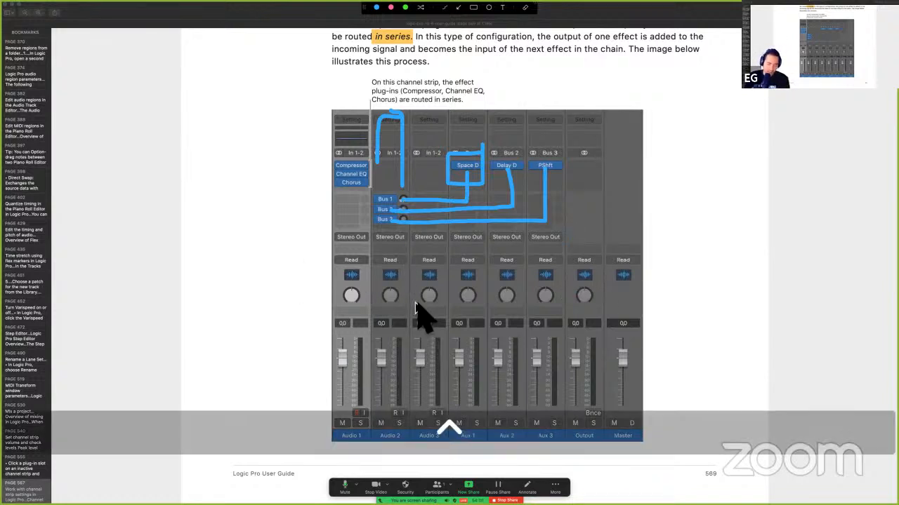
{"action": "key", "text": "ctrl+a"}
Step: Go to the section on routing audio via send effects and select the phrases on isolating plug-ins and sharing one effect across channel strips
{"action": "scroll", "coordinate": [455, 393], "scroll_direction": "down", "scroll_amount": 1}
{"action": "scroll", "coordinate": [455, 394], "scroll_direction": "up", "scroll_amount": 5}
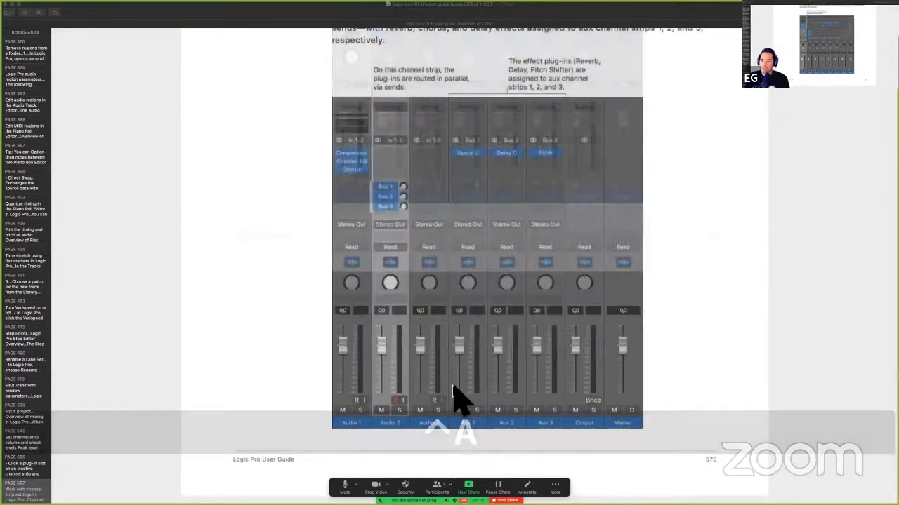
{"action": "scroll", "coordinate": [454, 403], "scroll_direction": "up", "scroll_amount": 2}
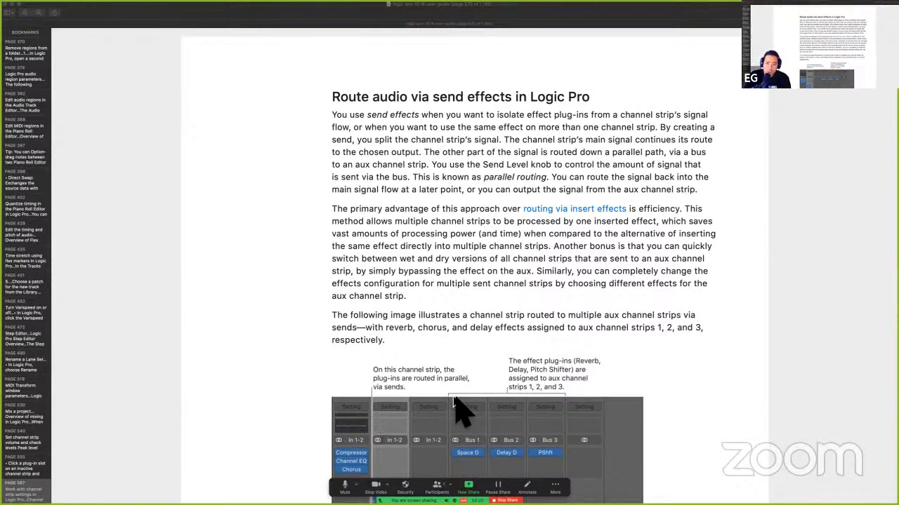
{"action": "scroll", "coordinate": [455, 408], "scroll_direction": "down", "scroll_amount": 2}
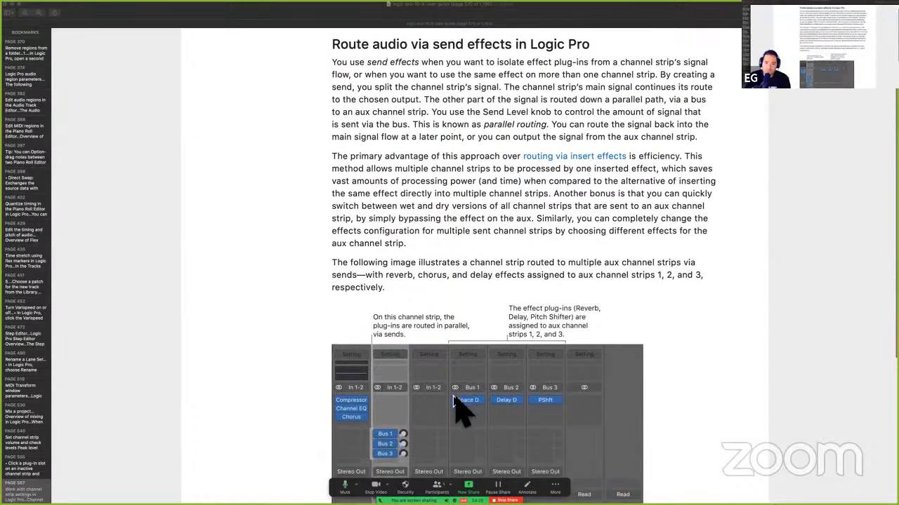
{"action": "scroll", "coordinate": [460, 259], "scroll_direction": "up", "scroll_amount": 1}
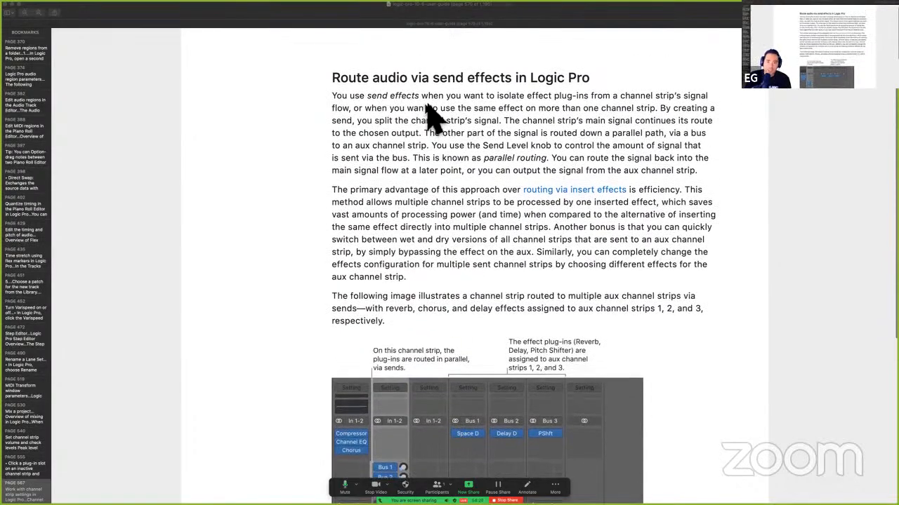
{"action": "left_click", "coordinate": [519, 102]}
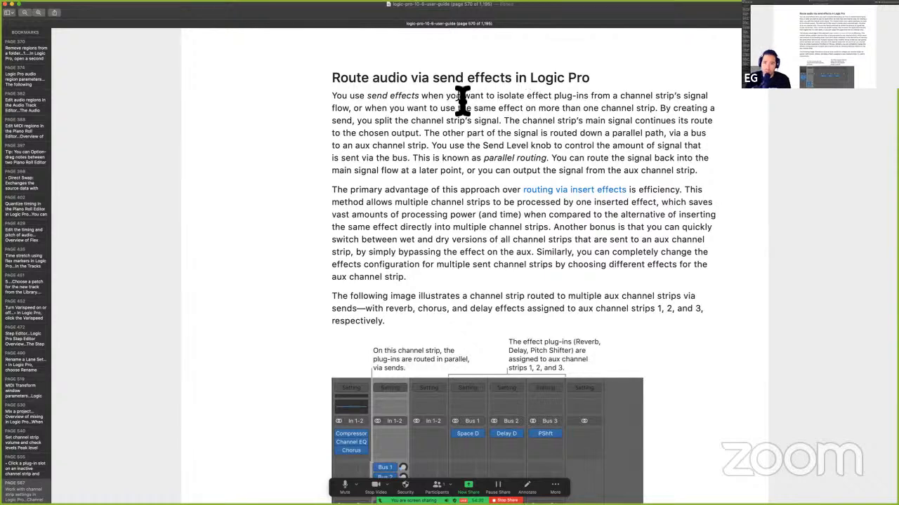
{"action": "left_click_drag", "start_coordinate": [464, 96], "coordinate": [716, 97]}
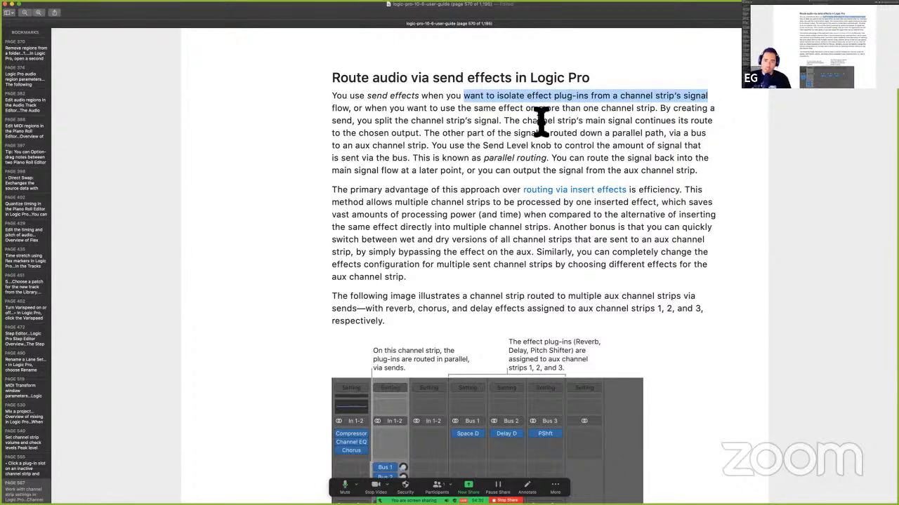
{"action": "left_click", "coordinate": [374, 121]}
{"action": "left_click_drag", "start_coordinate": [375, 121], "coordinate": [359, 126]}
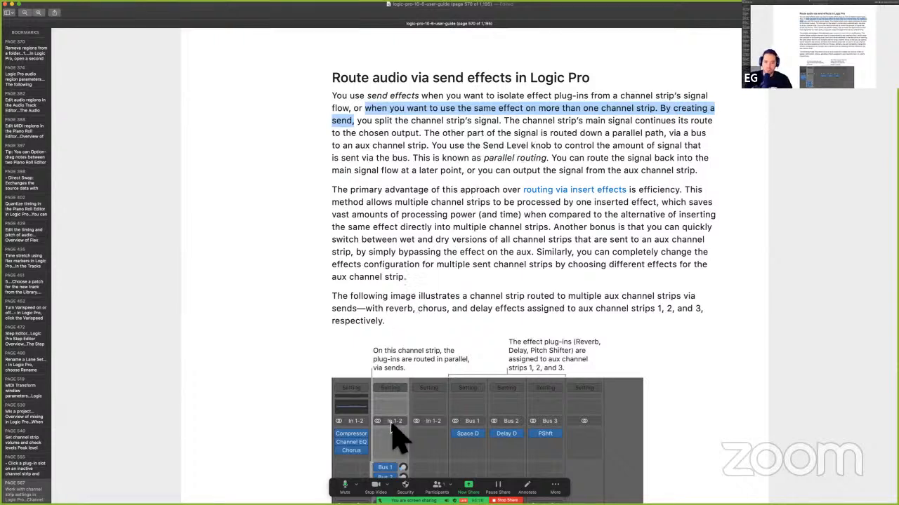
Step: Draw the Bus 3 send path to Aux 3 and down to its circled Stereo Out in the send effects image, and clear it
{"action": "scroll", "coordinate": [386, 421], "scroll_direction": "down", "scroll_amount": 3}
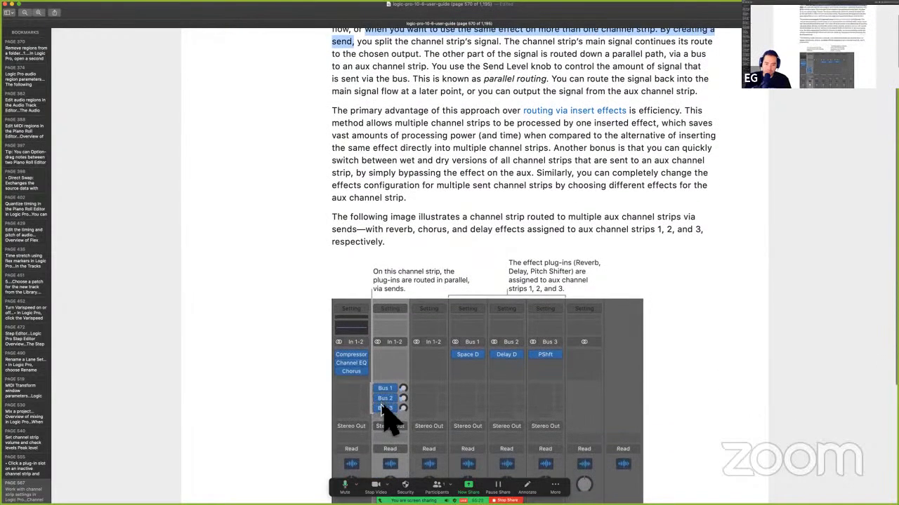
{"action": "key", "text": "ctrl+a"}
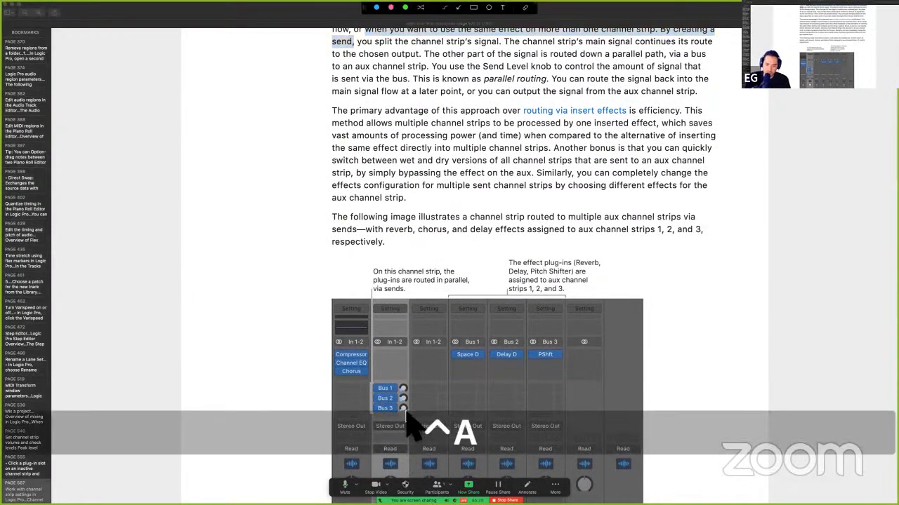
{"action": "mouse_move", "coordinate": [403, 412]}
{"action": "left_mouse_down"}
{"action": "mouse_move", "coordinate": [433, 397]}
{"action": "mouse_move", "coordinate": [471, 346]}
{"action": "mouse_move", "coordinate": [538, 344]}
{"action": "mouse_move", "coordinate": [530, 428]}
{"action": "mouse_move", "coordinate": [557, 435]}
{"action": "mouse_move", "coordinate": [565, 420]}
{"action": "mouse_move", "coordinate": [527, 413]}
{"action": "left_mouse_up"}
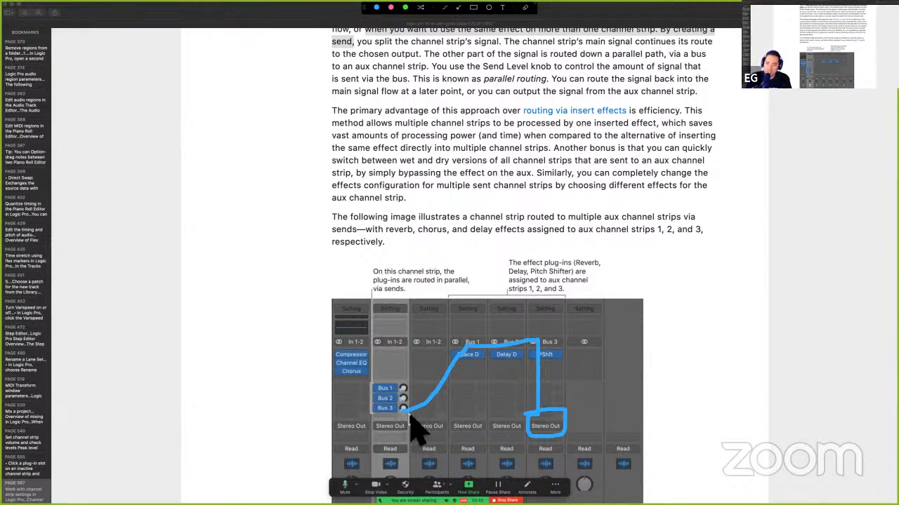
{"action": "key", "text": "ctrl"}
{"action": "key", "text": "ctrl+a"}
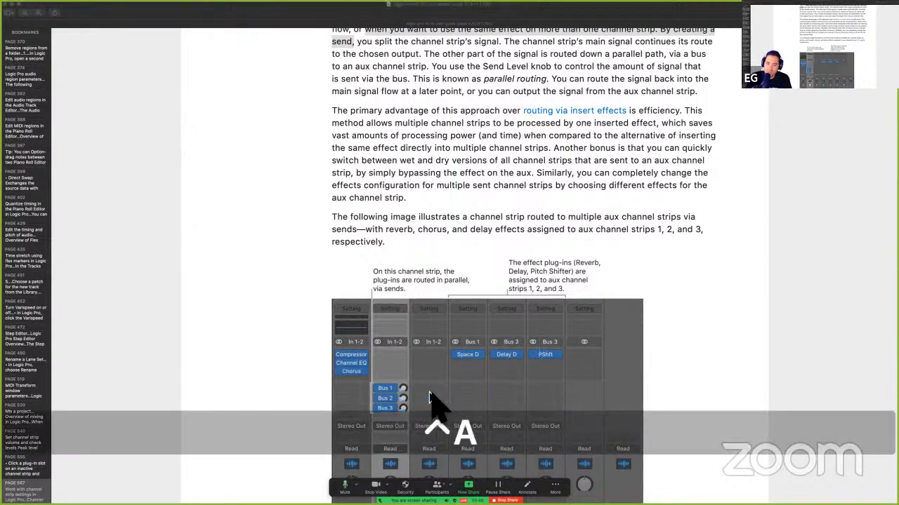
Step: Highlight the words "parallel routing" in the first paragraph of the send effects section
{"action": "scroll", "coordinate": [490, 407], "scroll_direction": "up", "scroll_amount": 1}
{"action": "scroll", "coordinate": [490, 407], "scroll_direction": "up", "scroll_amount": 3}
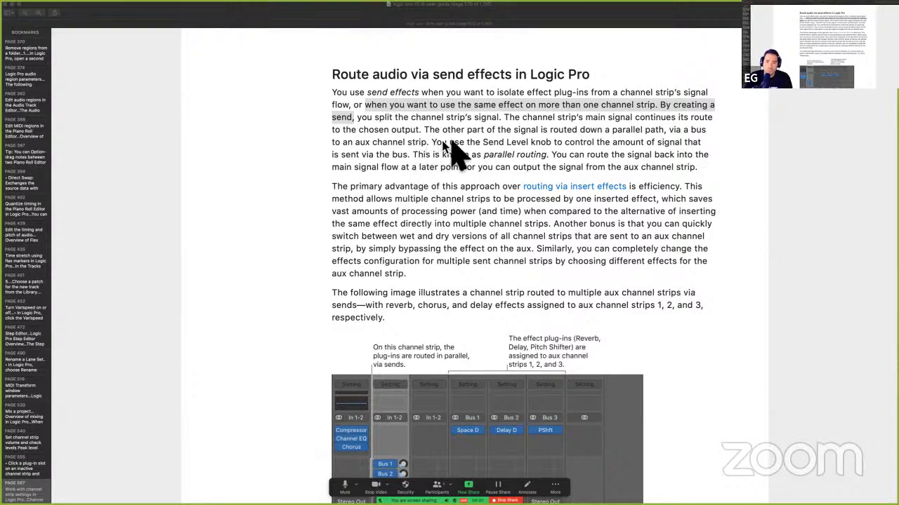
{"action": "left_click", "coordinate": [484, 151]}
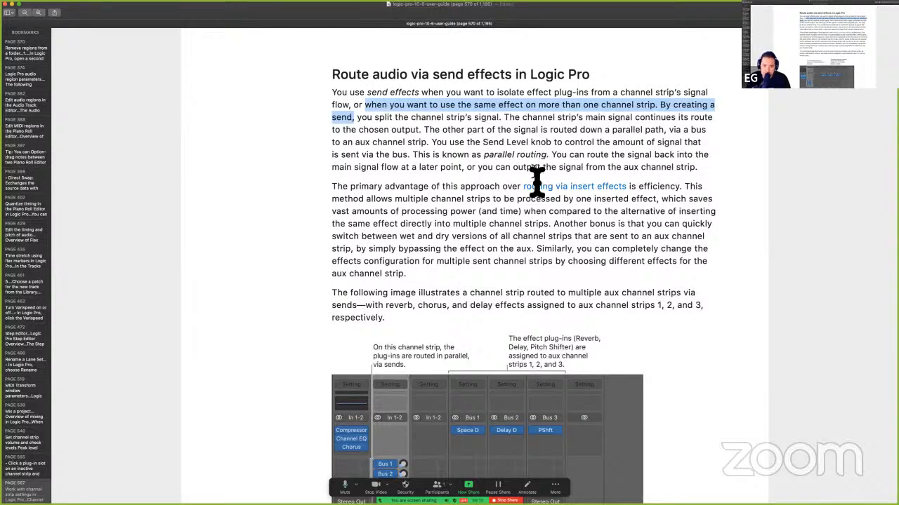
{"action": "left_click_drag", "start_coordinate": [485, 156], "coordinate": [547, 160]}
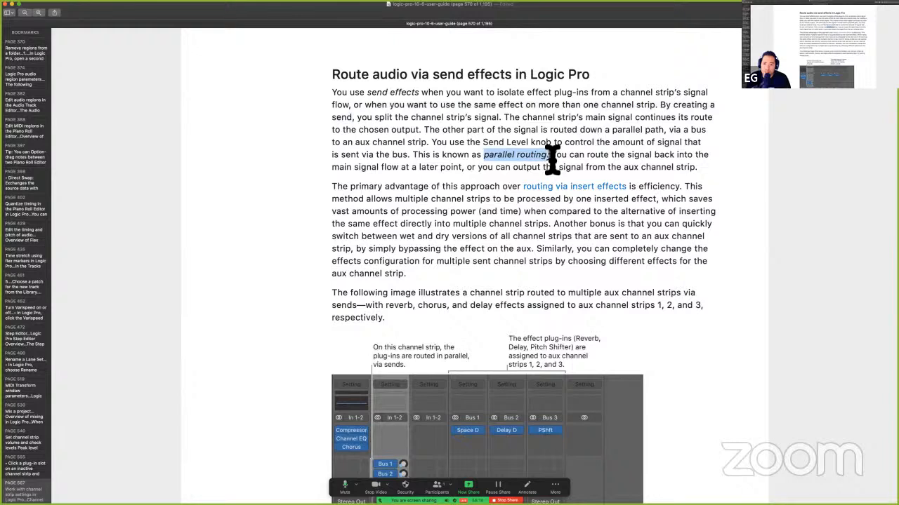
{"action": "left_click", "coordinate": [776, 12]}
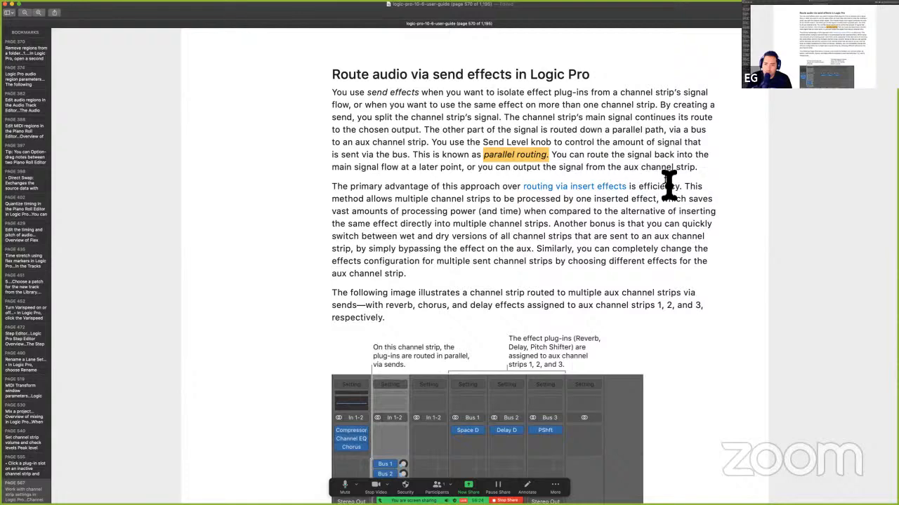
Step: Select the sentence on routing the signal back into the main flow or outputting it from the aux channel strip
{"action": "scroll", "coordinate": [437, 436], "scroll_direction": "down", "scroll_amount": 3}
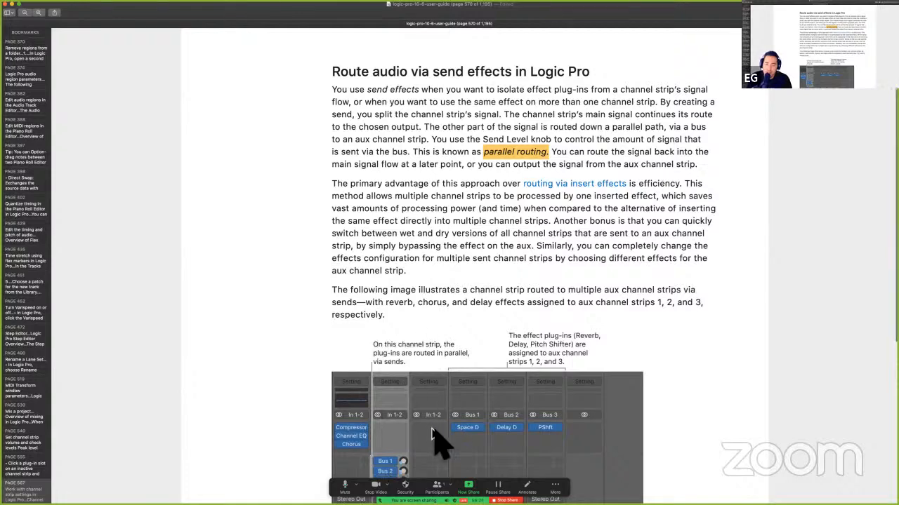
{"action": "key", "text": "ctrl"}
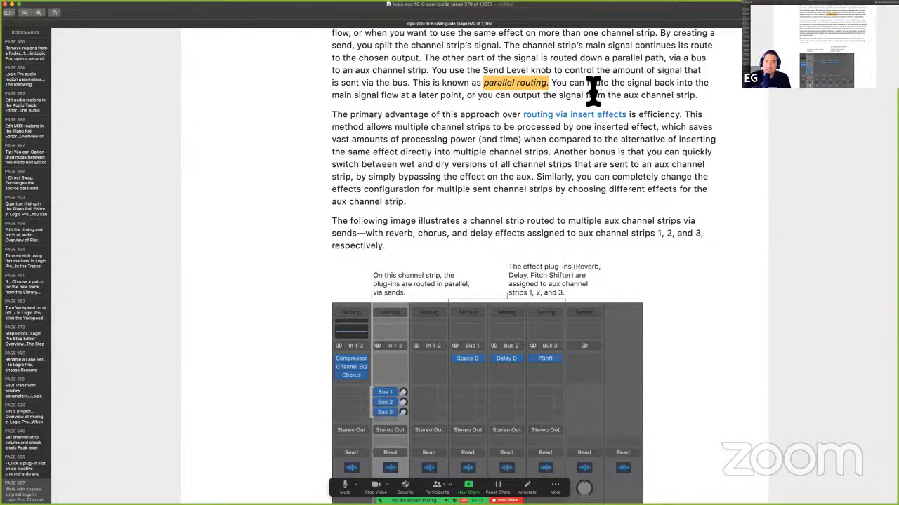
{"action": "left_click_drag", "start_coordinate": [552, 83], "coordinate": [727, 102]}
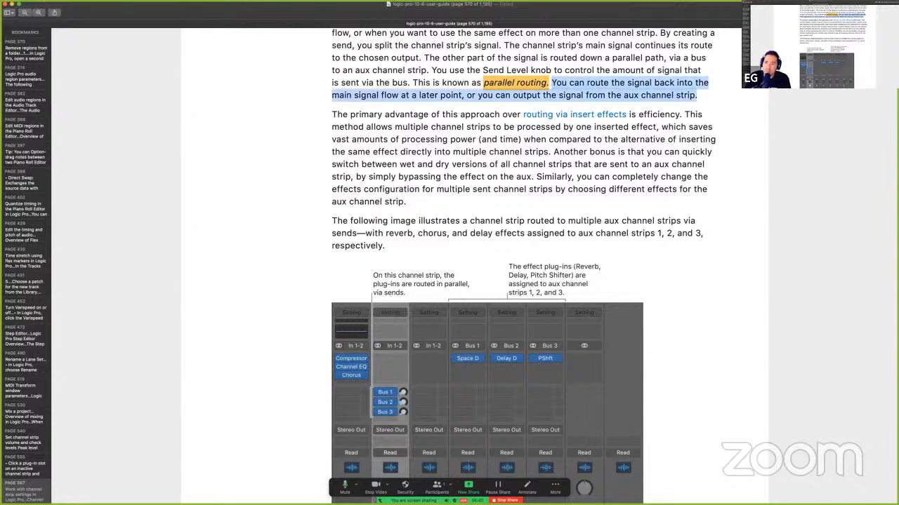
Step: Highlight the selected sentence on routing the signal back into the main flow and go to the guide page describing the send options
{"action": "key", "text": "ctrl+super+h"}
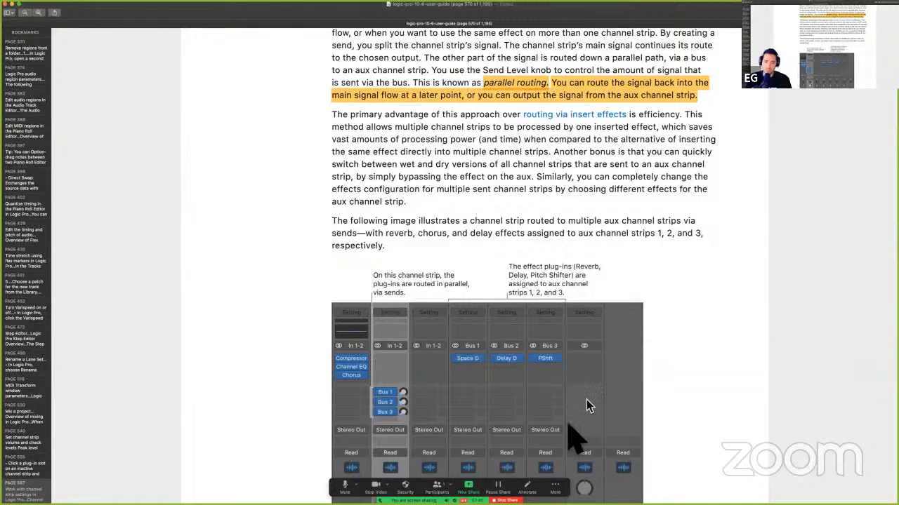
{"action": "scroll", "coordinate": [562, 431], "scroll_direction": "down", "scroll_amount": 1}
{"action": "scroll", "coordinate": [561, 435], "scroll_direction": "down", "scroll_amount": 3}
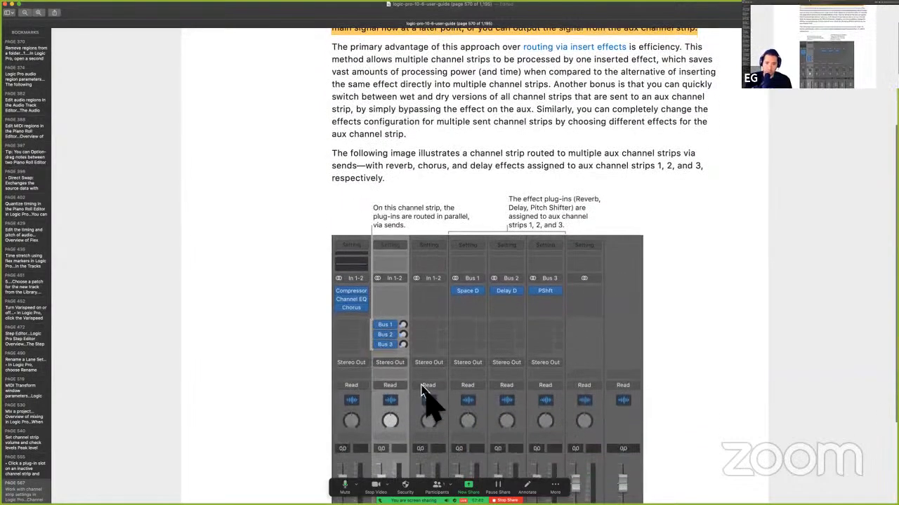
{"action": "scroll", "coordinate": [429, 404], "scroll_direction": "down", "scroll_amount": 1}
{"action": "scroll", "coordinate": [425, 399], "scroll_direction": "down", "scroll_amount": 10}
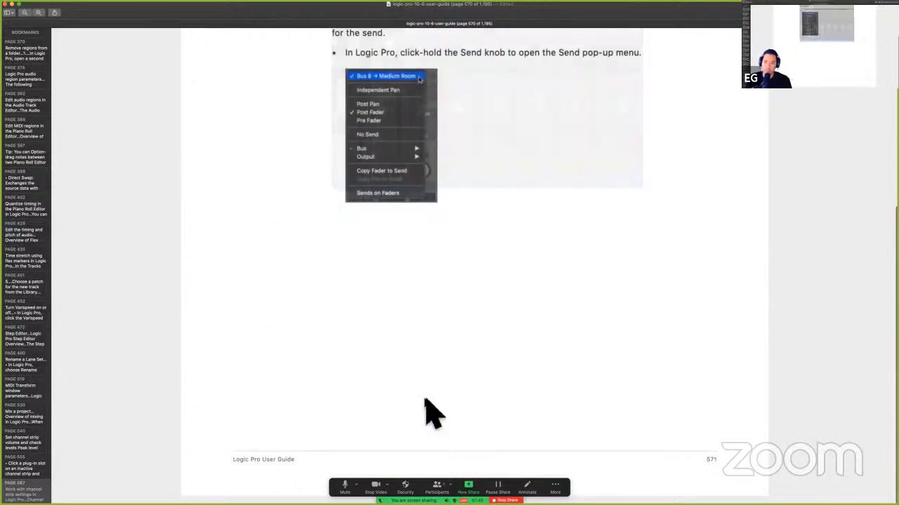
{"action": "scroll", "coordinate": [432, 414], "scroll_direction": "up", "scroll_amount": 10}
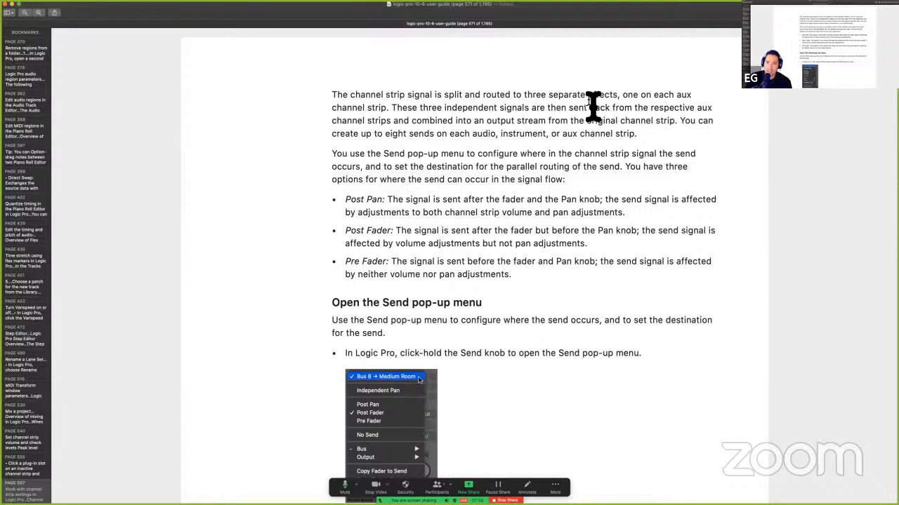
Step: Select the line on the three independent signals being sent back from the respective aux channel strips, and clear it
{"action": "left_click_drag", "start_coordinate": [595, 107], "coordinate": [756, 116]}
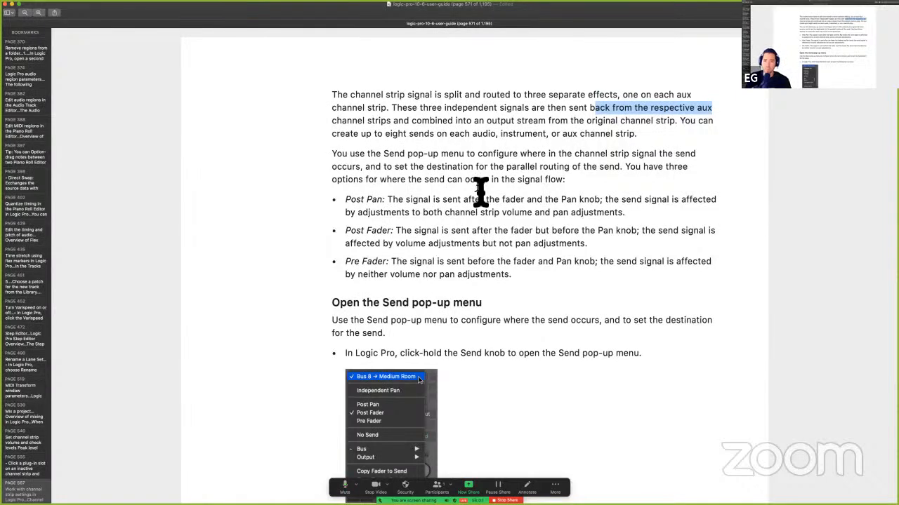
{"action": "left_click", "coordinate": [426, 113]}
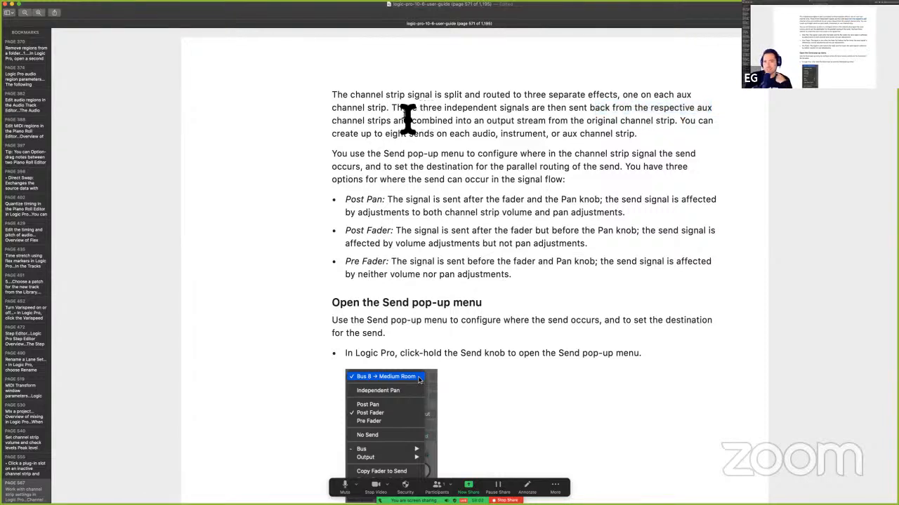
{"action": "left_click_drag", "start_coordinate": [390, 109], "coordinate": [719, 114]}
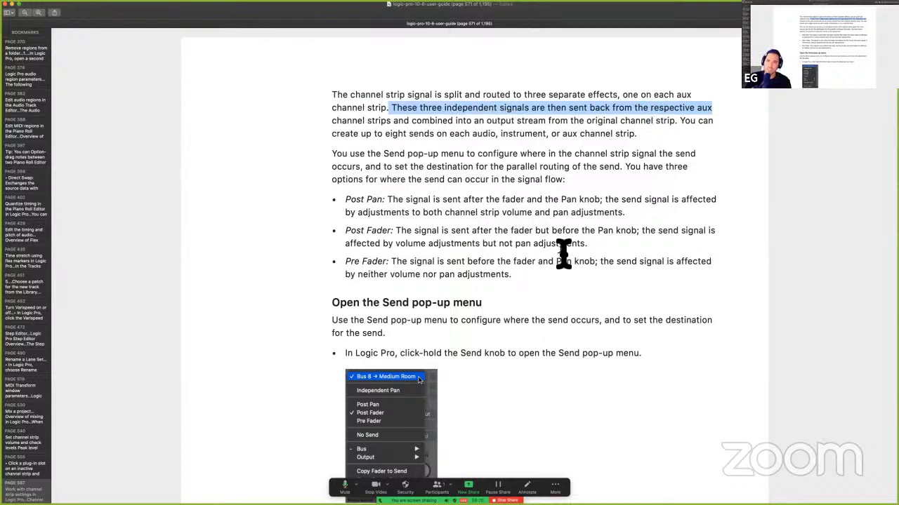
{"action": "left_click", "coordinate": [685, 128]}
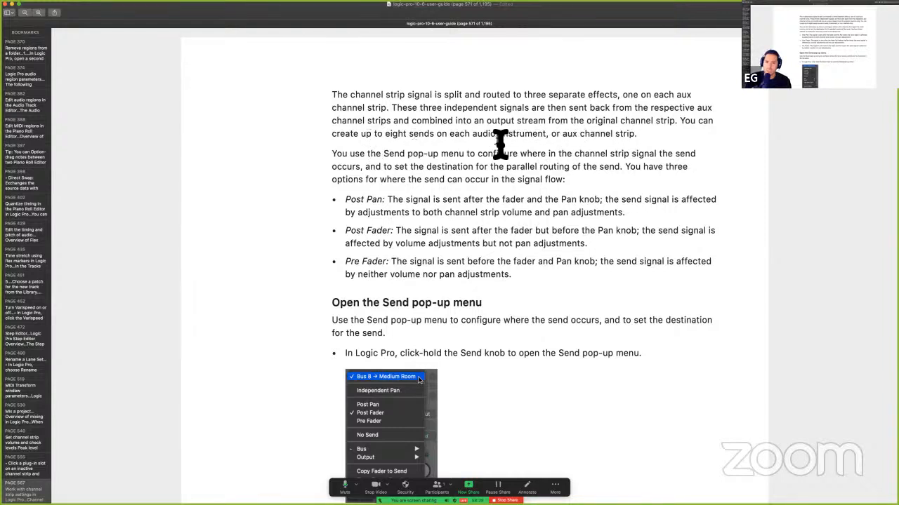
Step: Strike through the sentence on creating up to eight sends on each audio, instrument, or aux channel strip
{"action": "left_click_drag", "start_coordinate": [681, 122], "coordinate": [716, 135]}
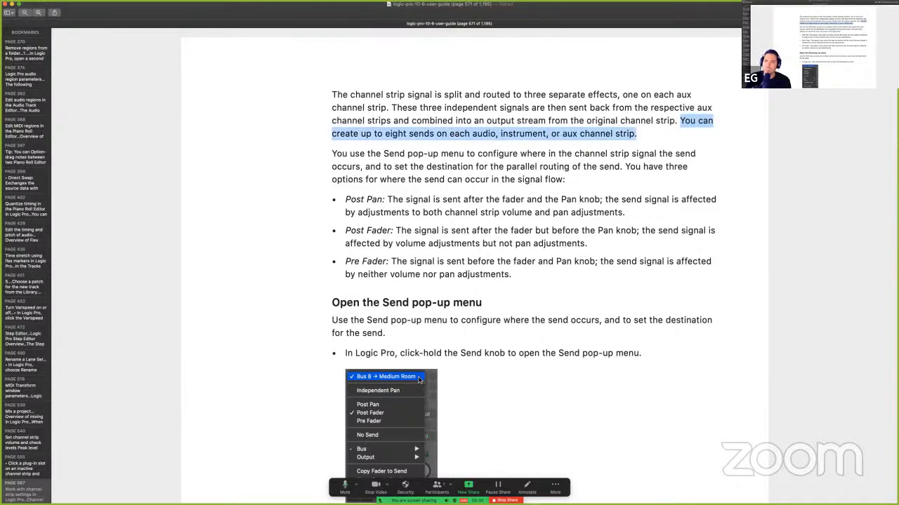
{"action": "left_click", "coordinate": [787, 77]}
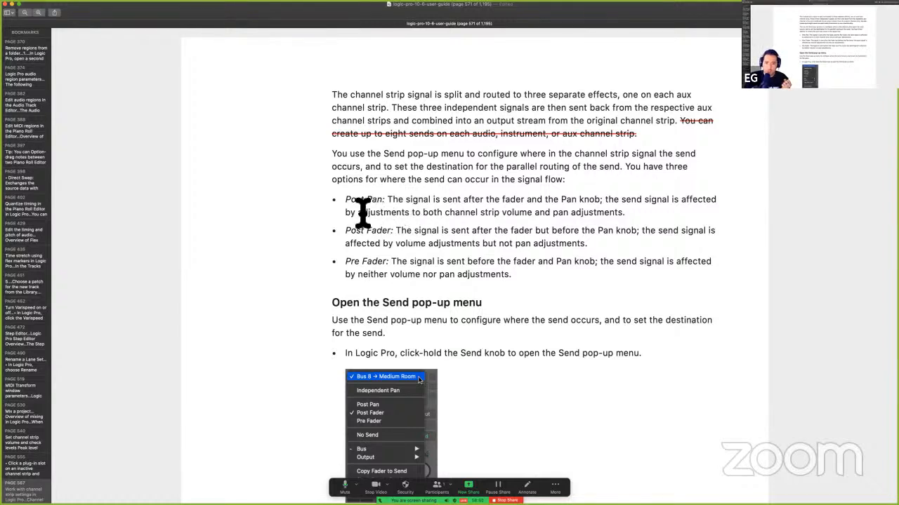
Step: Point out the send options Post Pan, Post Fader and Pre Fader by selecting text at each bullet's start
{"action": "left_click_drag", "start_coordinate": [346, 199], "coordinate": [406, 205]}
{"action": "left_click_drag", "start_coordinate": [344, 231], "coordinate": [435, 237]}
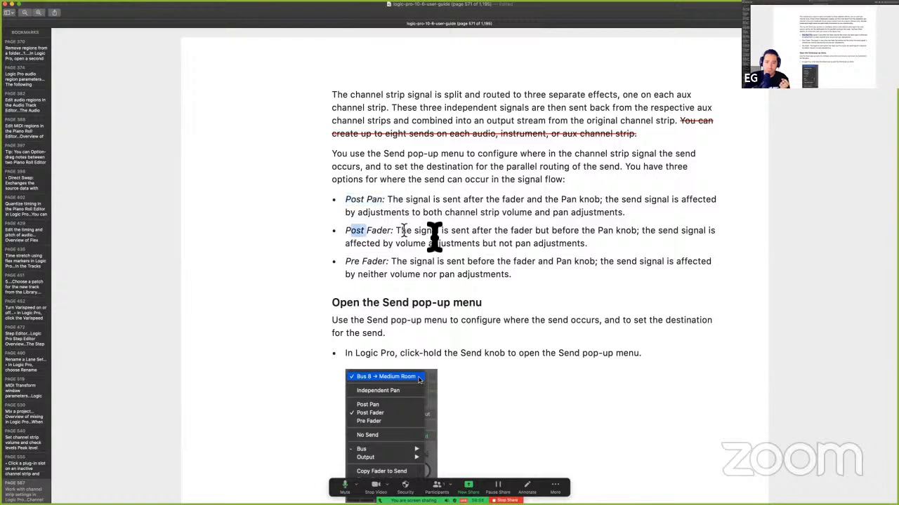
{"action": "left_click_drag", "start_coordinate": [345, 261], "coordinate": [403, 270]}
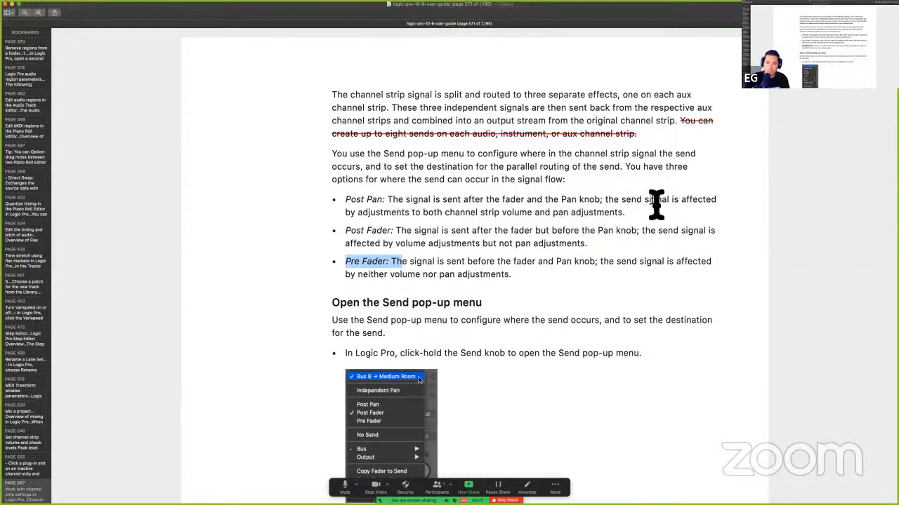
Step: Select the Post Pan bullet's wording on channel strip volume and pan adjustments, and clear the selection
{"action": "left_click_drag", "start_coordinate": [444, 213], "coordinate": [715, 200]}
{"action": "left_click", "coordinate": [635, 219]}
{"action": "left_click", "coordinate": [365, 220]}
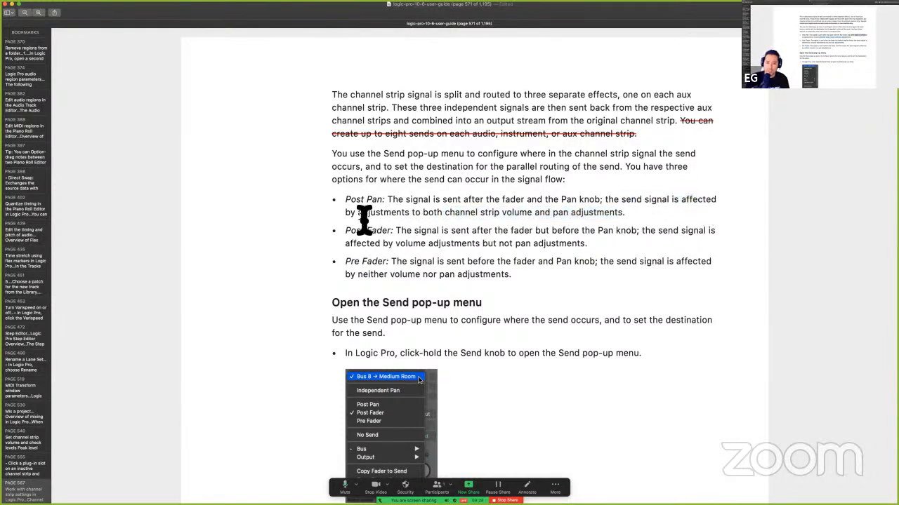
{"action": "left_click_drag", "start_coordinate": [485, 223], "coordinate": [587, 221]}
{"action": "left_click", "coordinate": [531, 219]}
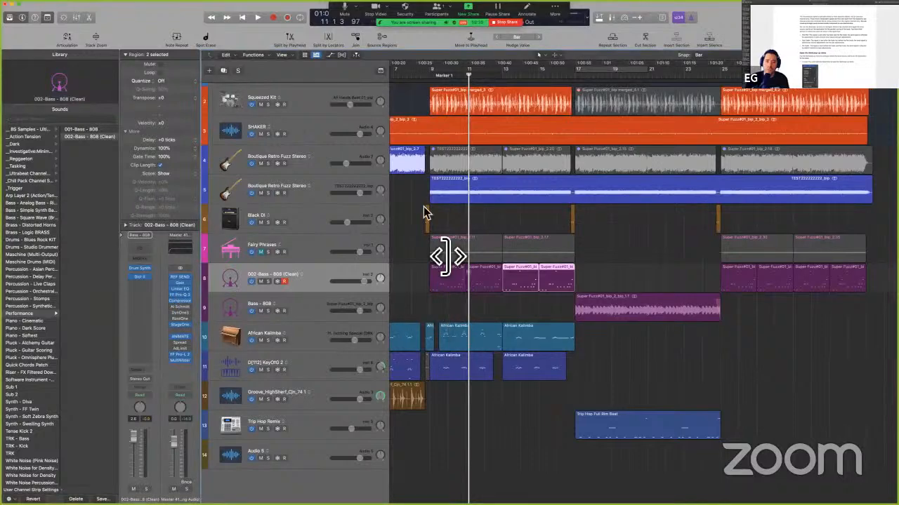
Step: Switch to Logic Pro, move the playhead to bar 9 at Marker 1 and solo the Squeezed Kit track
{"action": "left_click", "coordinate": [429, 74]}
{"action": "left_click", "coordinate": [294, 111]}
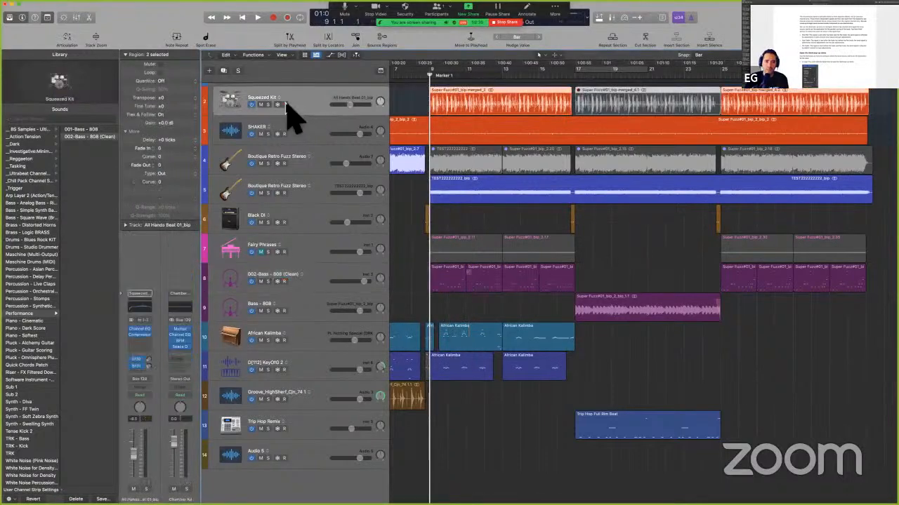
{"action": "left_click", "coordinate": [149, 366]}
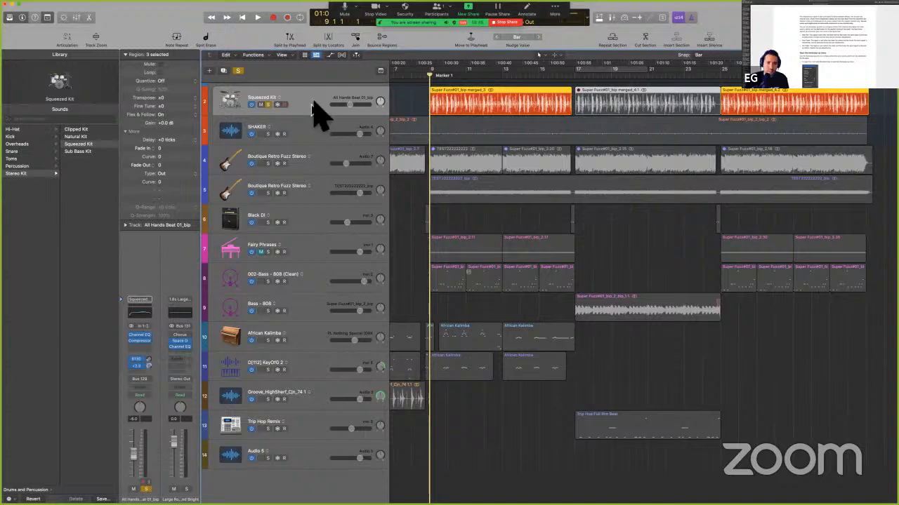
{"action": "key", "text": "Up"}
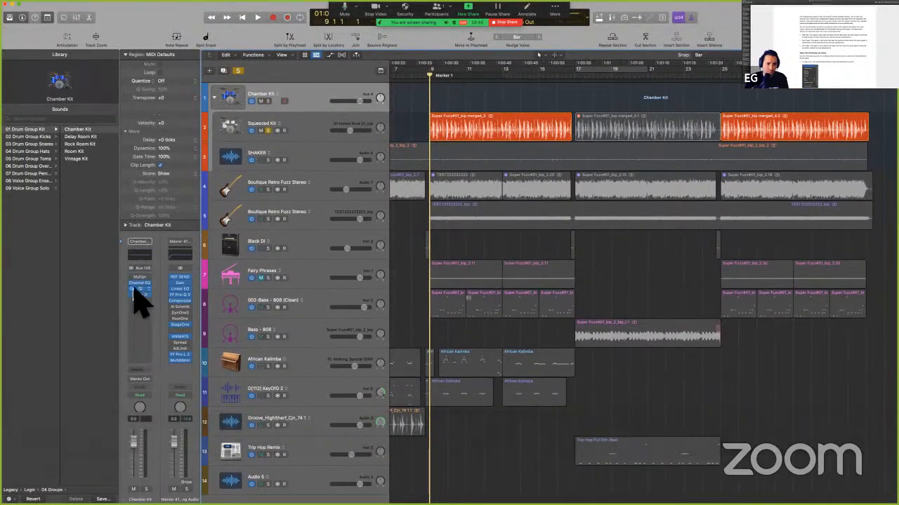
{"action": "left_click", "coordinate": [321, 144]}
Step: Play the soloed Squeezed Kit from the marker and bring up the Bus 131 send's aux channel strip in the inspector
{"action": "key", "text": "space"}
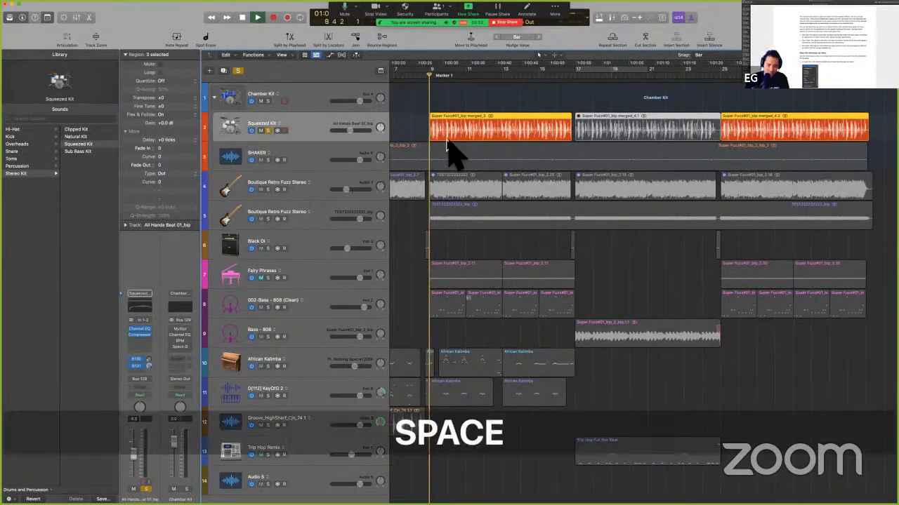
{"action": "key", "text": "space"}
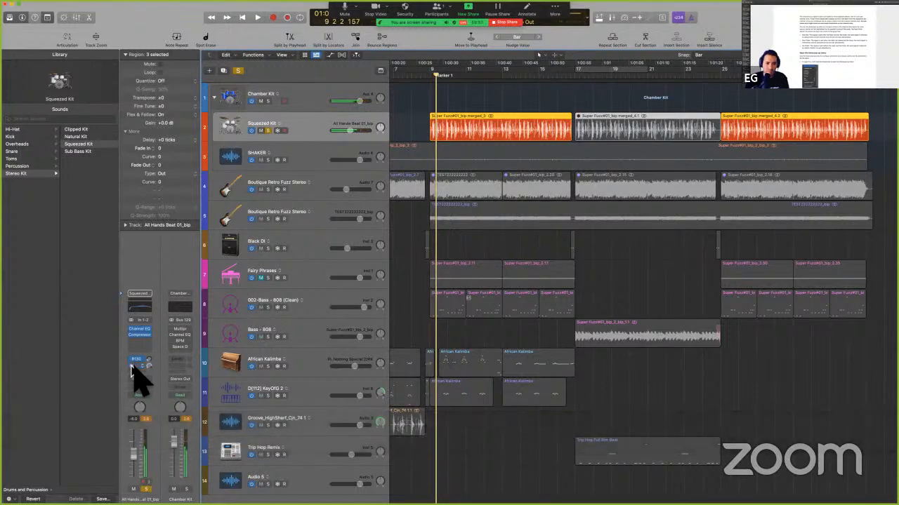
{"action": "key", "text": "alt"}
{"action": "key", "text": "space"}
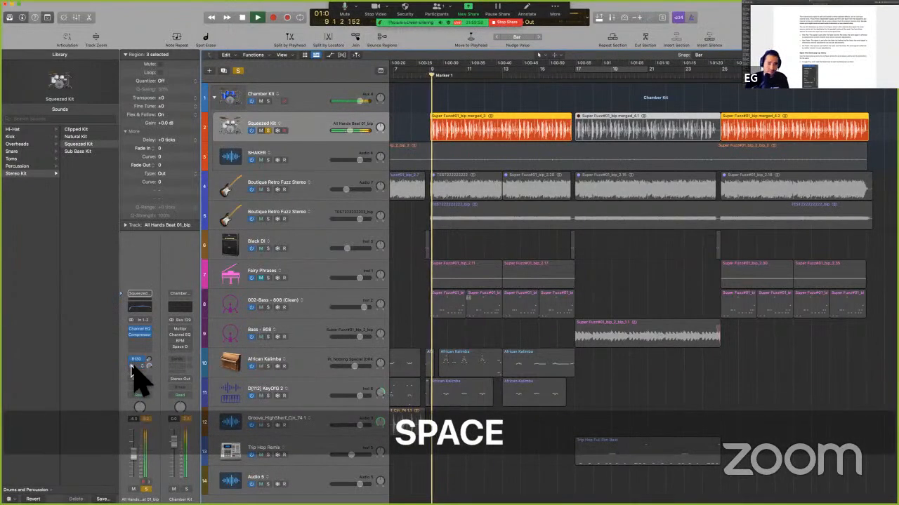
{"action": "left_click_drag", "start_coordinate": [149, 366], "coordinate": [140, 370]}
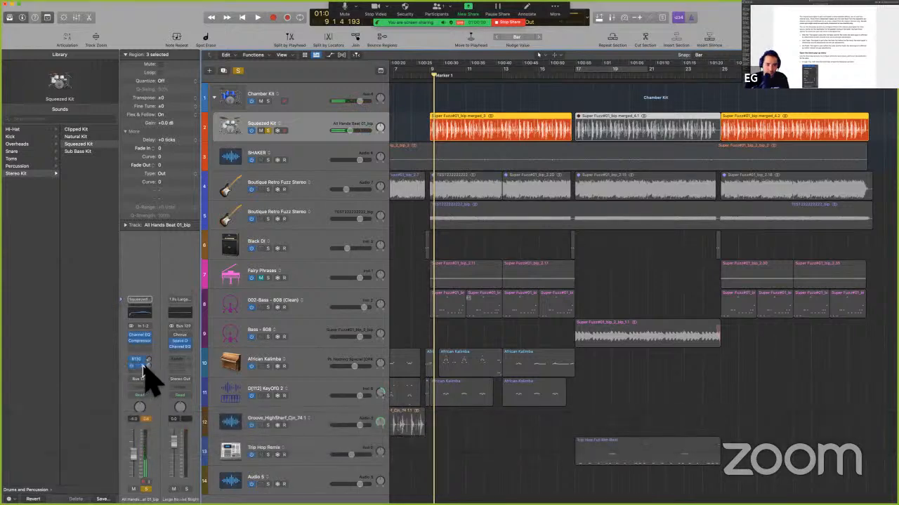
Step: Open the Post Pan, Post Fader and Pre Fader options for the Squeezed Kit's Bus 131 send
{"action": "left_click", "coordinate": [143, 367]}
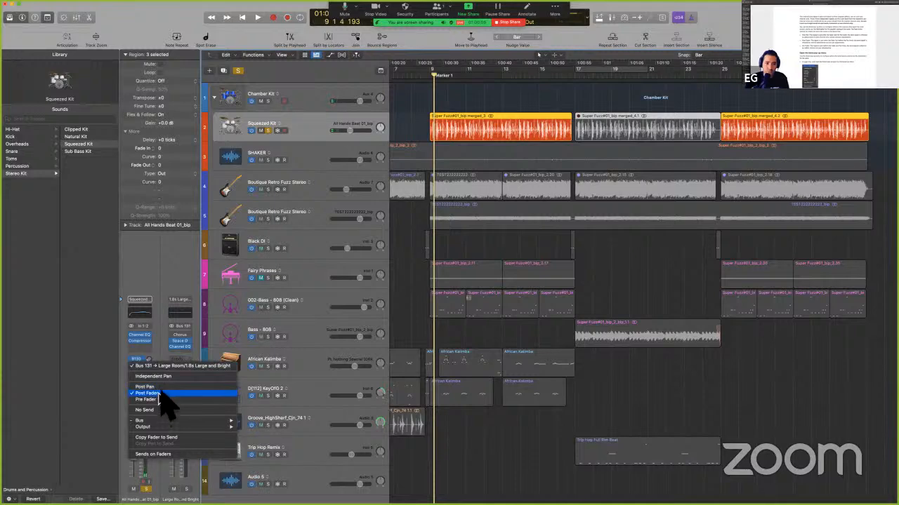
{"action": "left_click", "coordinate": [160, 399]}
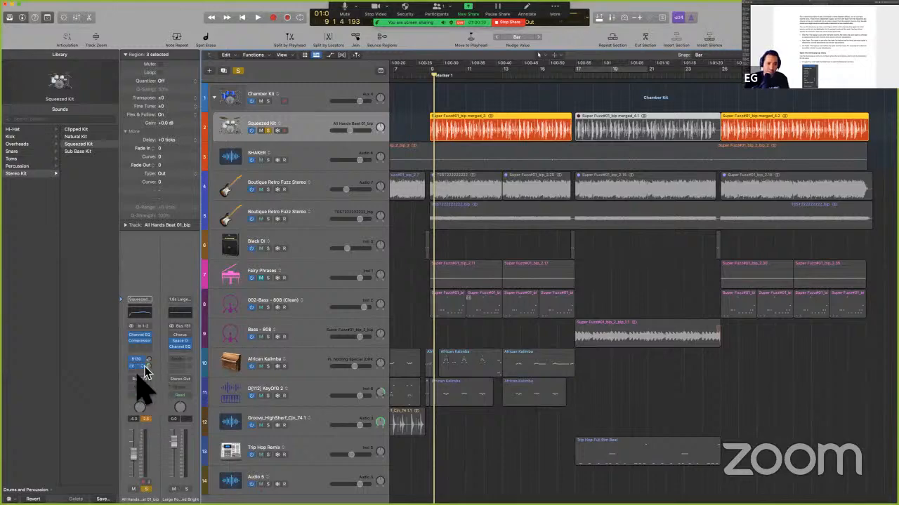
Step: Switch to the user guide and select the Post Pan bullet's phrase on channel strip volume and pan adjustments
{"action": "key", "text": "ctrl+Left"}
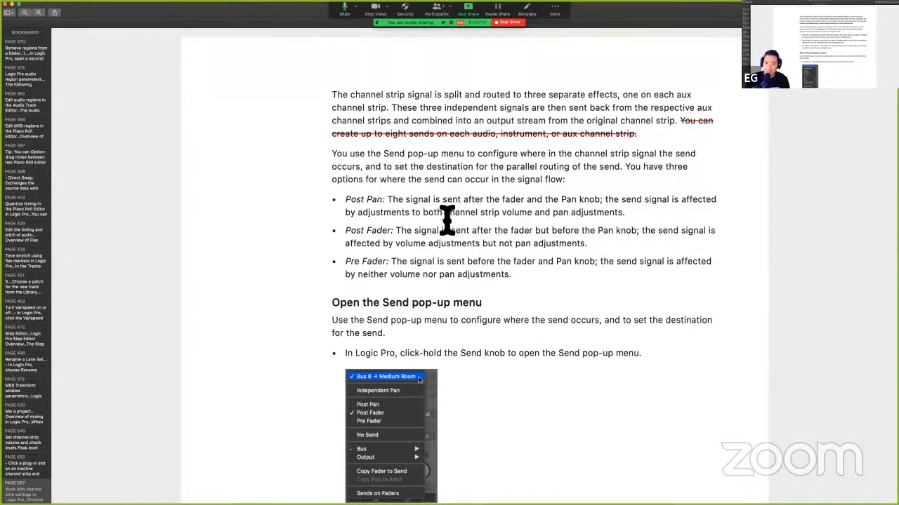
{"action": "left_click_drag", "start_coordinate": [478, 221], "coordinate": [613, 222]}
Step: Switch to Logic Pro, pan the Squeezed Kit channel strip off centre, and play it while panning the Bus 131 aux strip
{"action": "key", "text": "ctrl+Right"}
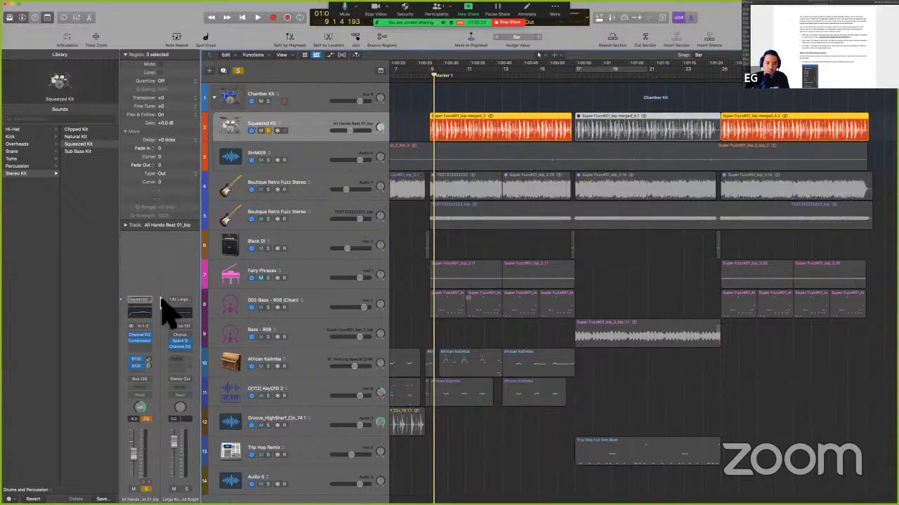
{"action": "key", "text": "space"}
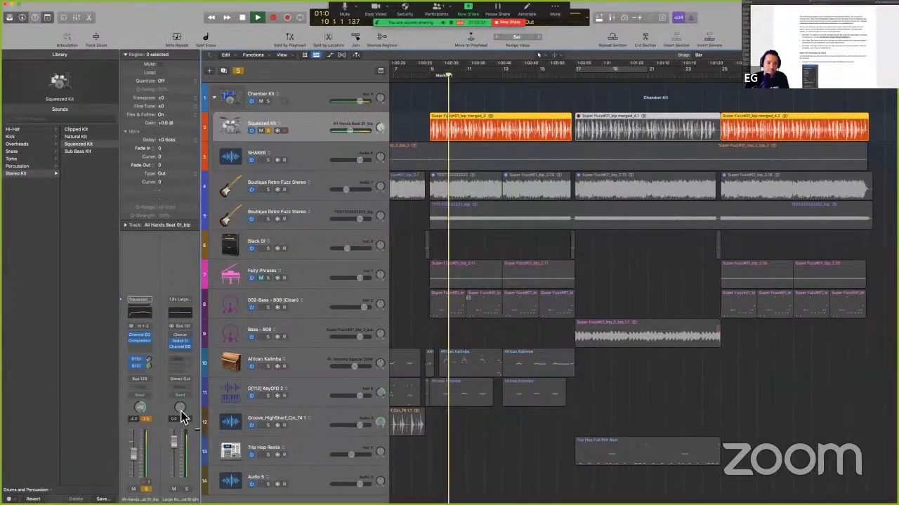
{"action": "mouse_move", "coordinate": [167, 488]}
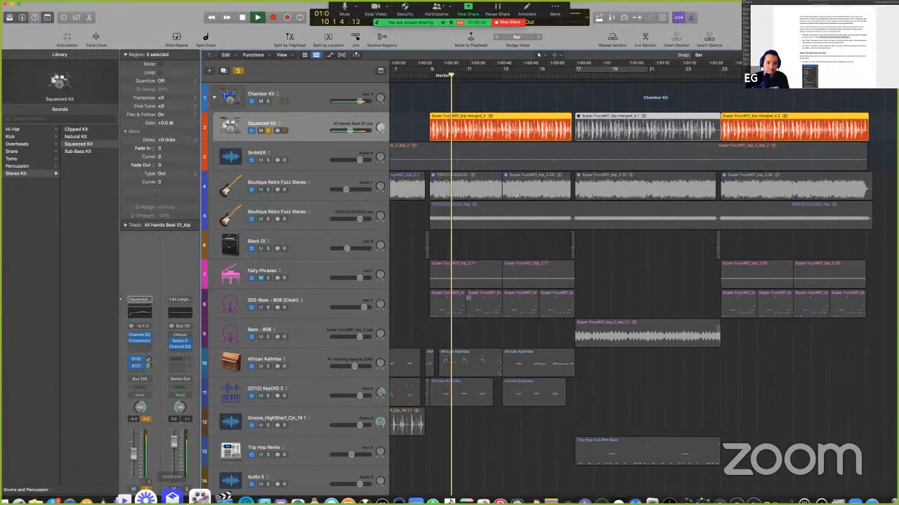
{"action": "key", "text": "space"}
Step: Reset the pan of the Bus 131 aux and Squeezed Kit channel strips to centre and play the track
{"action": "left_click", "coordinate": [181, 409], "text": "alt"}
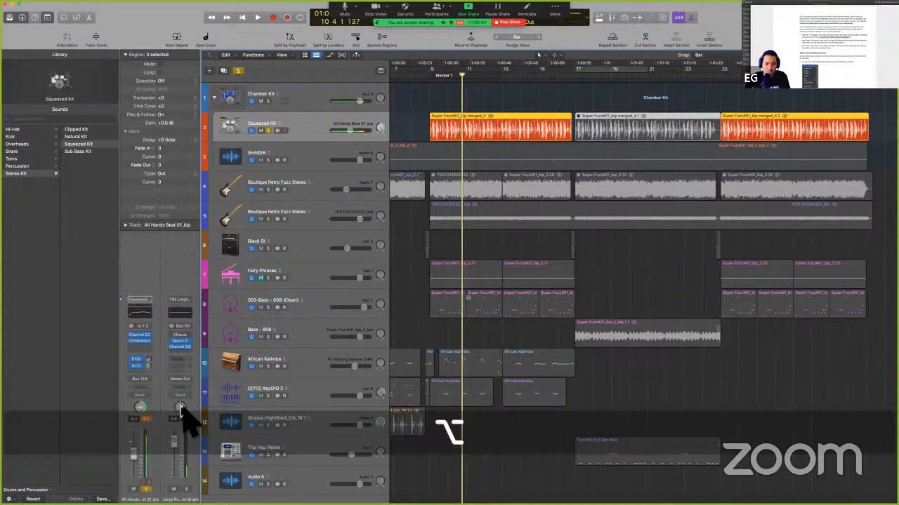
{"action": "left_click", "coordinate": [139, 408], "text": "alt"}
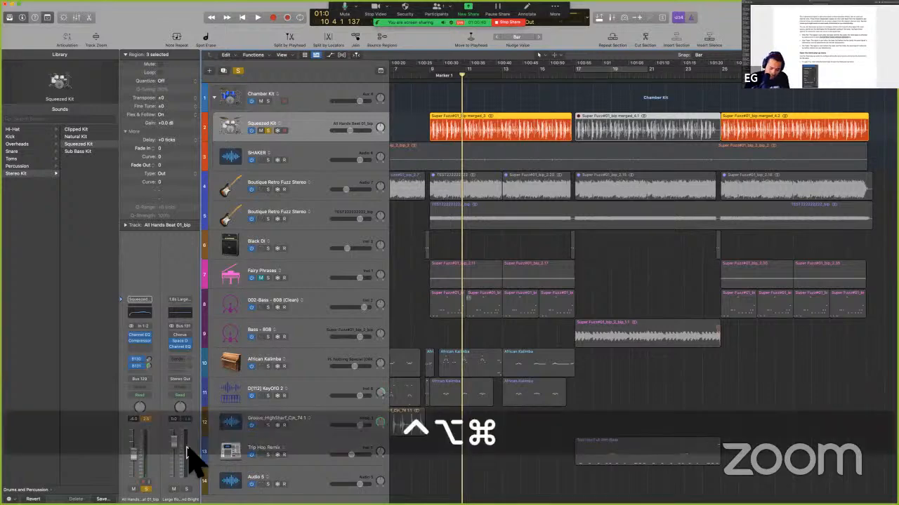
{"action": "key", "text": "ctrl+alt+super"}
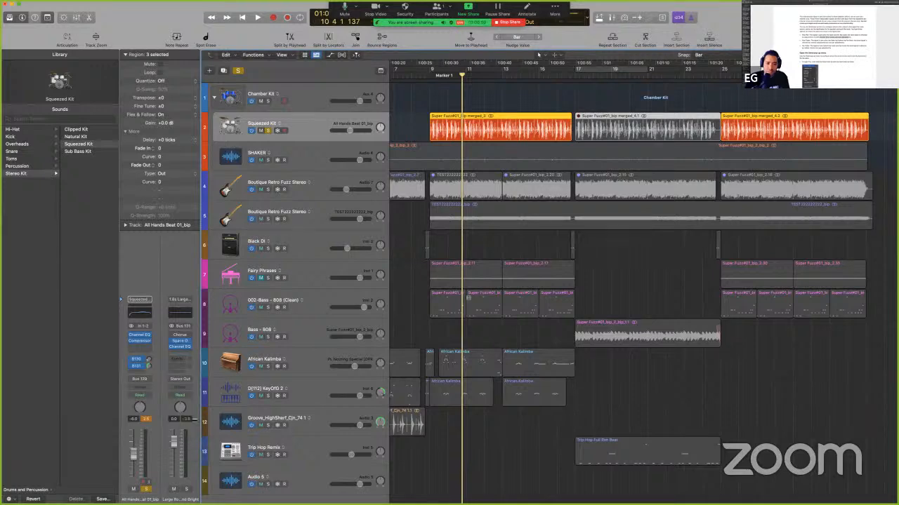
{"action": "key", "text": "alt"}
{"action": "key", "text": "space"}
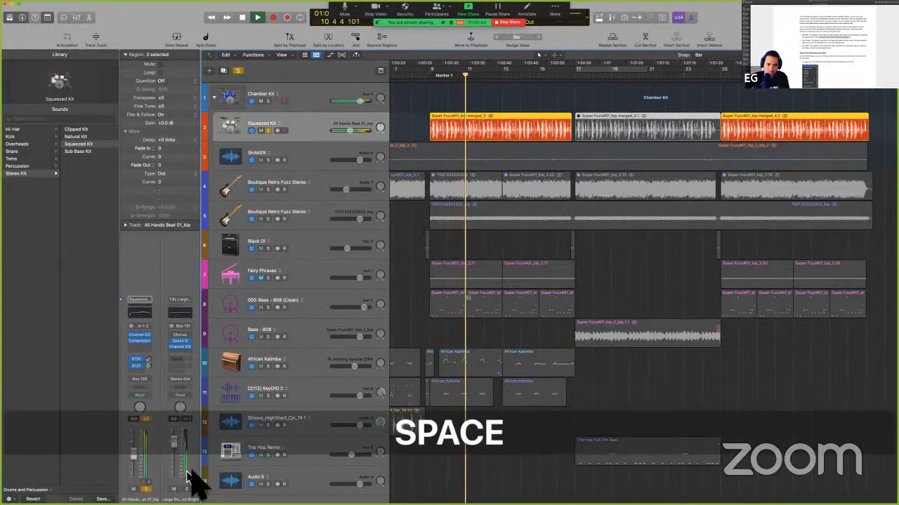
{"action": "key", "text": "space"}
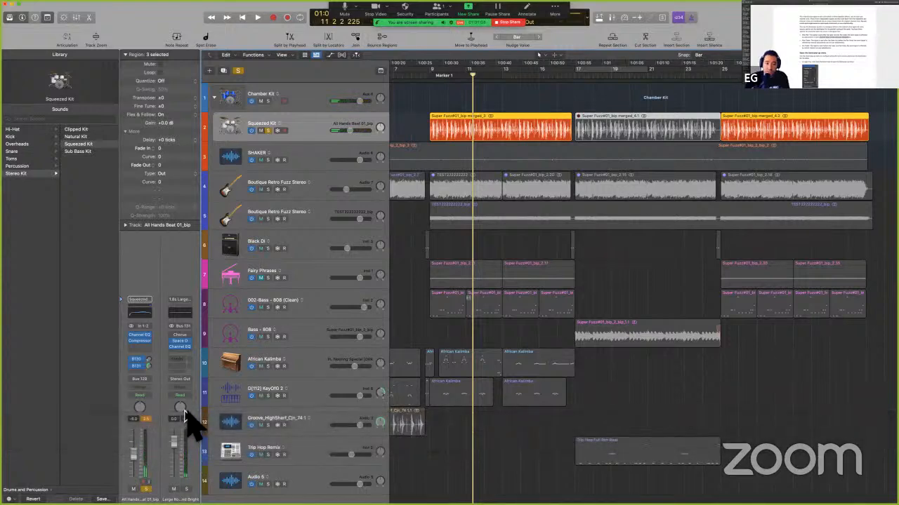
Step: Pan the Squeezed Kit channel strip off centre again and pan the Bus 131 aux strip during playback
{"action": "left_click_drag", "start_coordinate": [142, 406], "coordinate": [145, 252]}
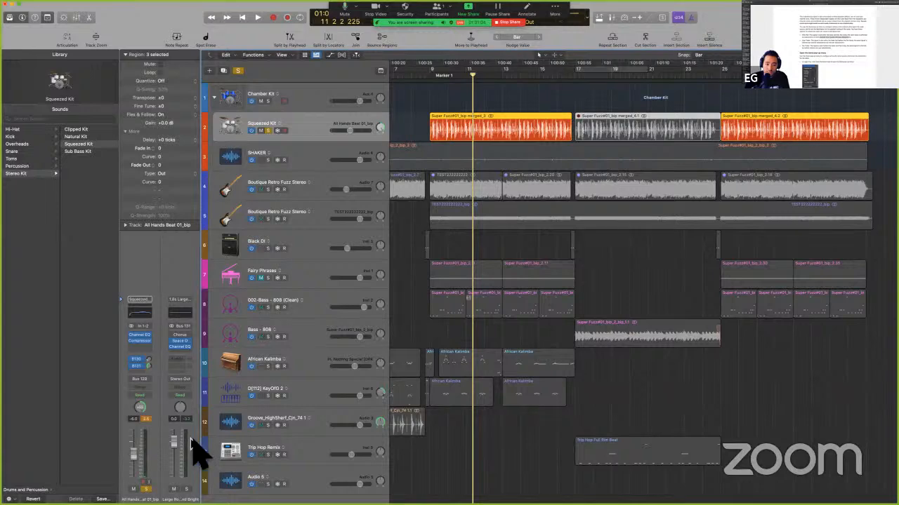
{"action": "key", "text": "space"}
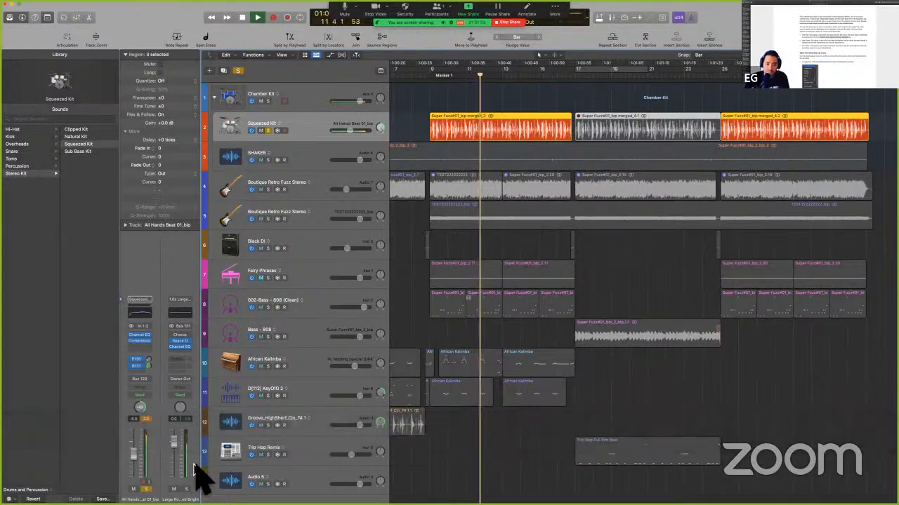
{"action": "key", "text": "space"}
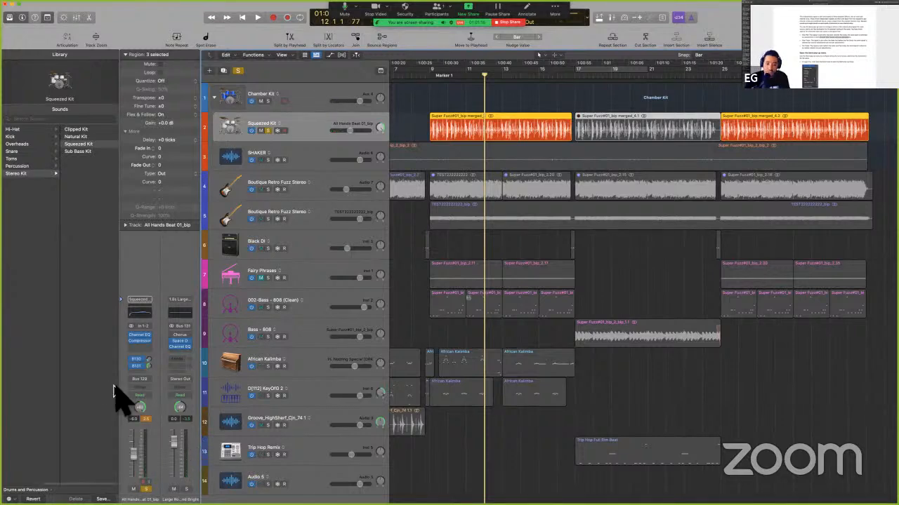
Step: Stop playback, reset the Squeezed Kit and Bus 131 aux pans to centre, and set the Bus 131 send to Post Fader
{"action": "key", "text": "alt+space"}
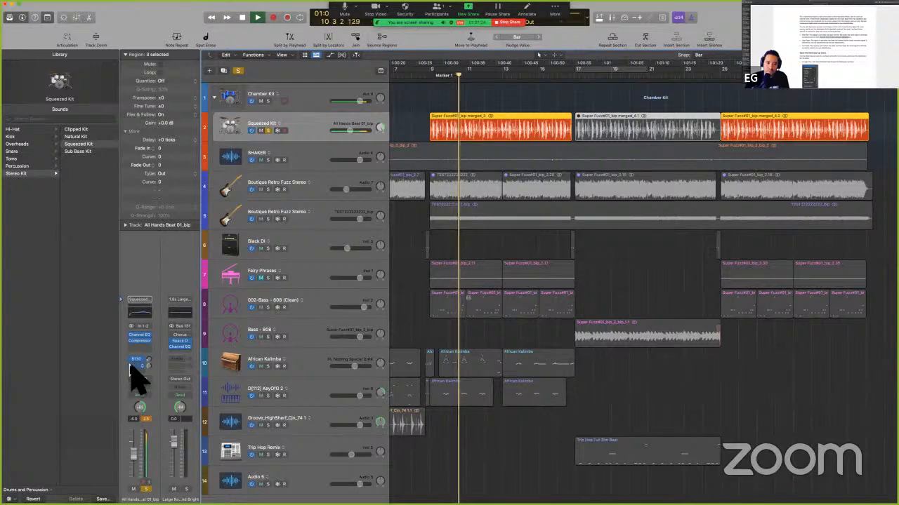
{"action": "key", "text": "space"}
{"action": "key", "text": "alt"}
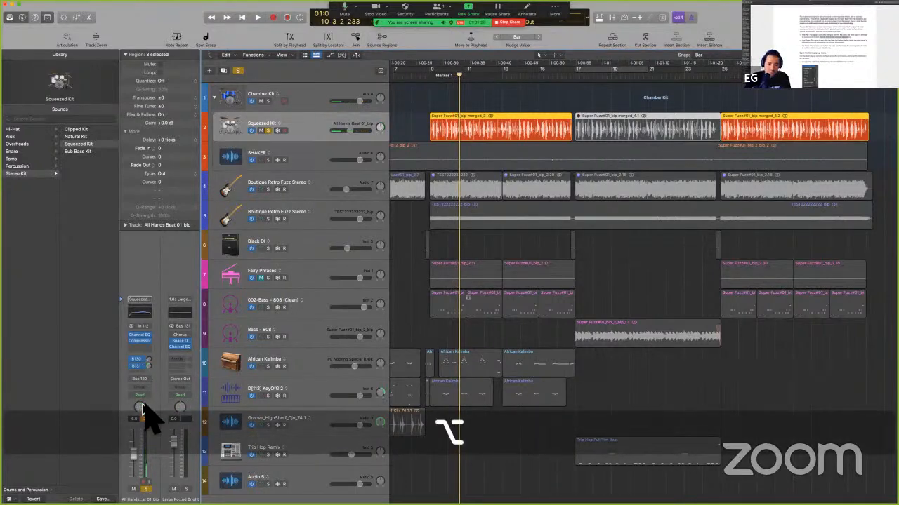
{"action": "left_click", "coordinate": [141, 366]}
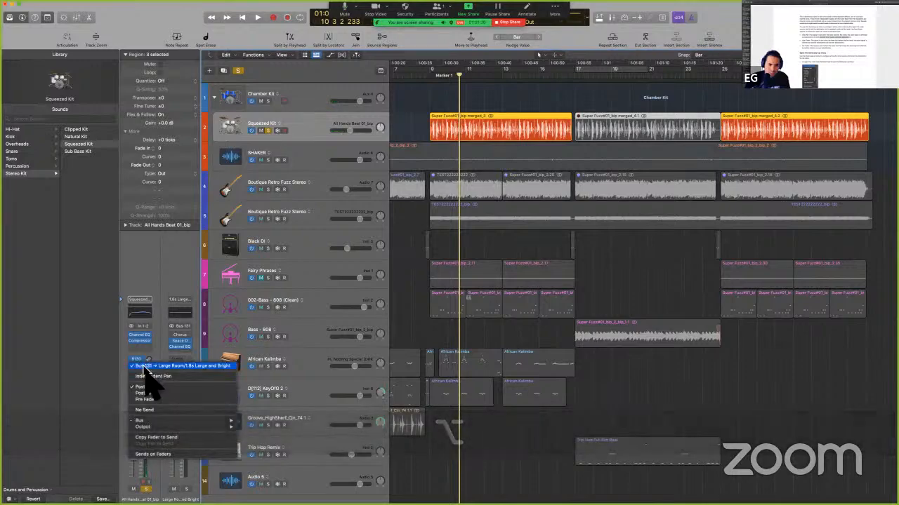
{"action": "left_click", "coordinate": [160, 397]}
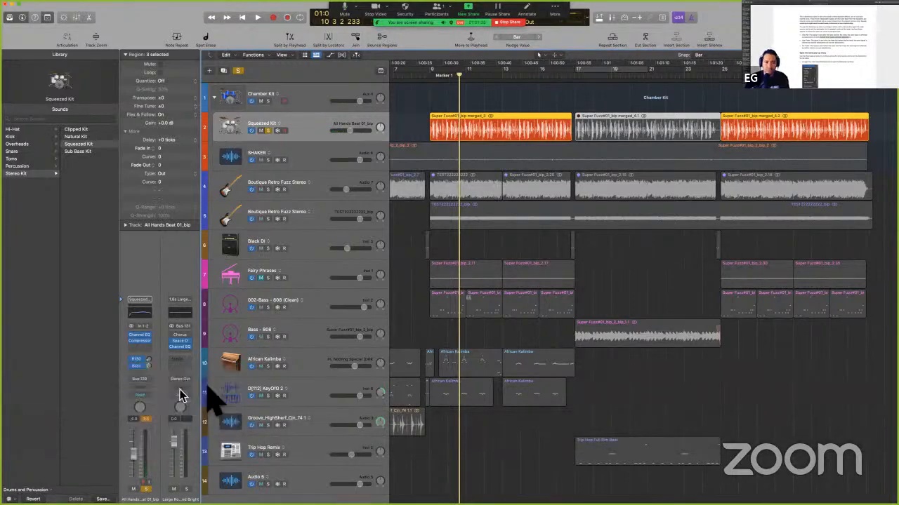
Step: Consult the guide's send position descriptions, and temporarily bracket the upper section, pan knob and fader of the Squeezed Kit channel strip
{"action": "key", "text": "ctrl+Left"}
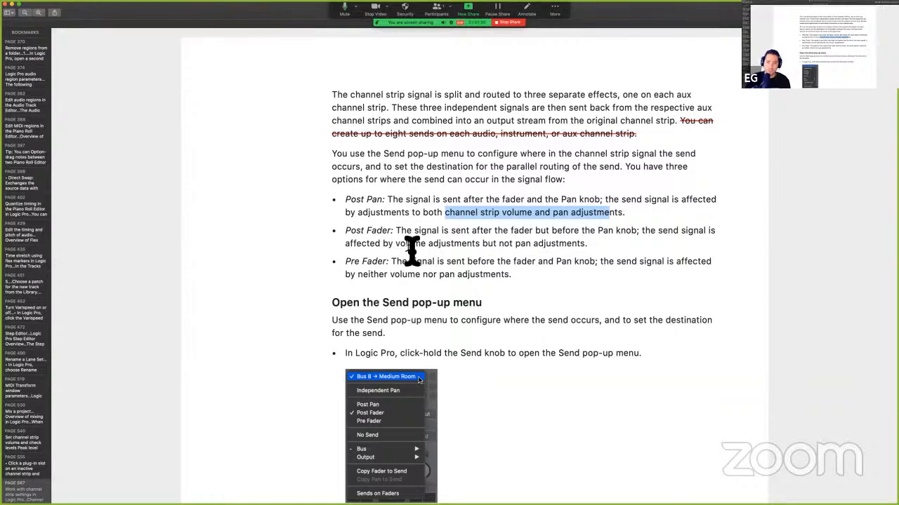
{"action": "key", "text": "ctrl+Right"}
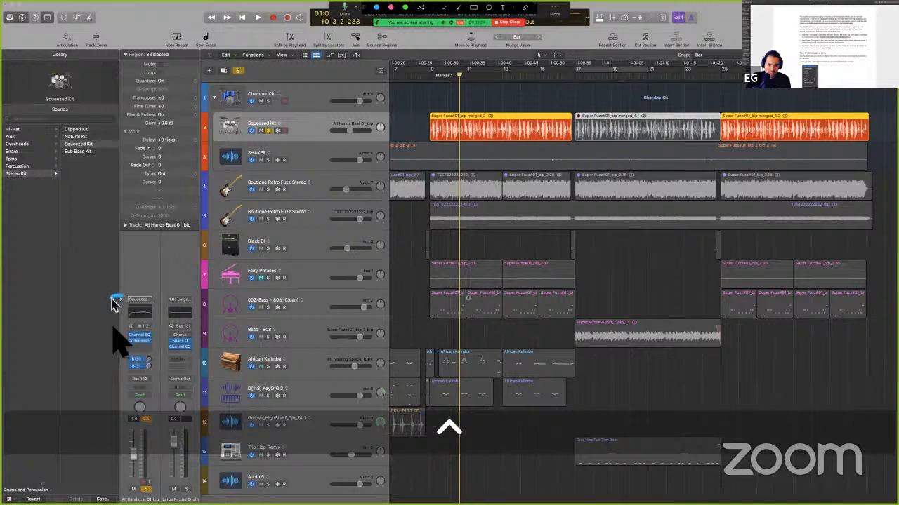
{"action": "mouse_move", "coordinate": [116, 298]}
{"action": "left_mouse_down"}
{"action": "mouse_move", "coordinate": [120, 383]}
{"action": "mouse_move", "coordinate": [107, 406]}
{"action": "mouse_move", "coordinate": [137, 419]}
{"action": "mouse_move", "coordinate": [104, 499]}
{"action": "left_mouse_up"}
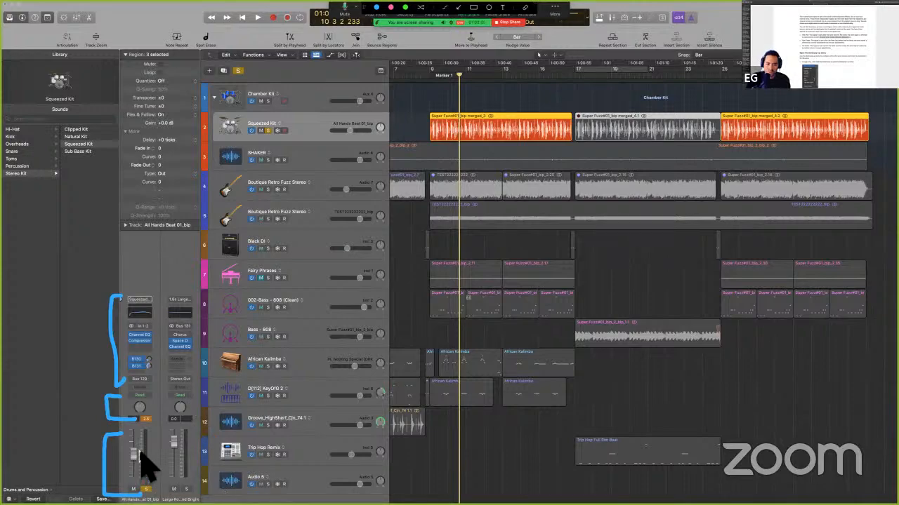
{"action": "key", "text": "ctrl+a"}
{"action": "key", "text": "ctrl+Left"}
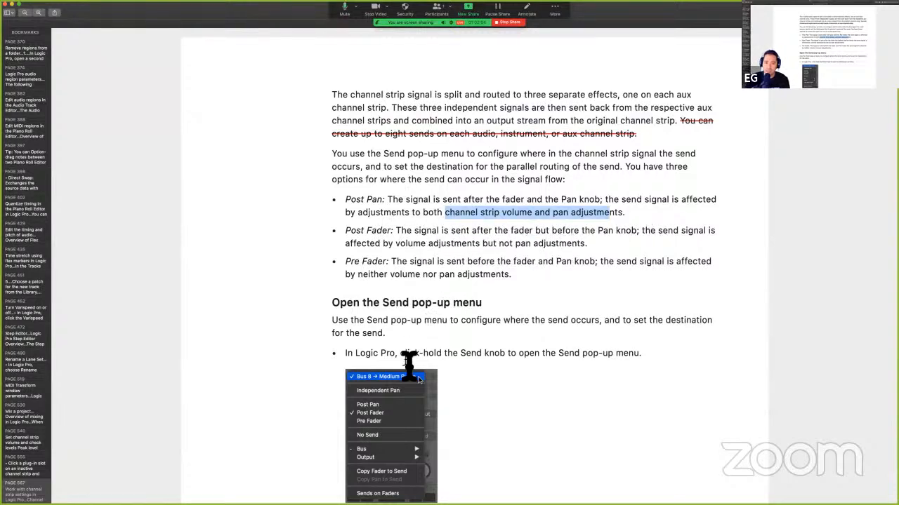
{"action": "key", "text": "ctrl+Right"}
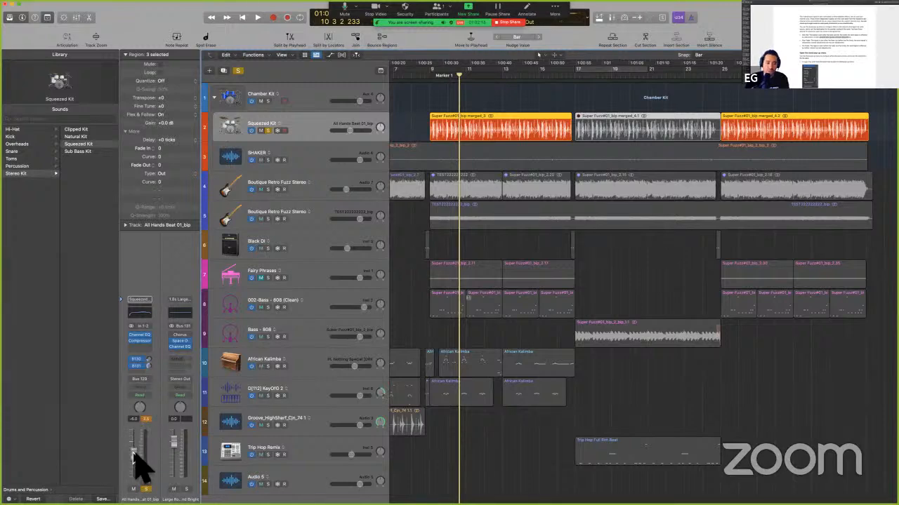
Step: Play the track while pulling the Squeezed Kit fader fully down, check the Bus 131 send position, and reset the fader to 0.0
{"action": "key", "text": "alt"}
{"action": "key", "text": "alt+space"}
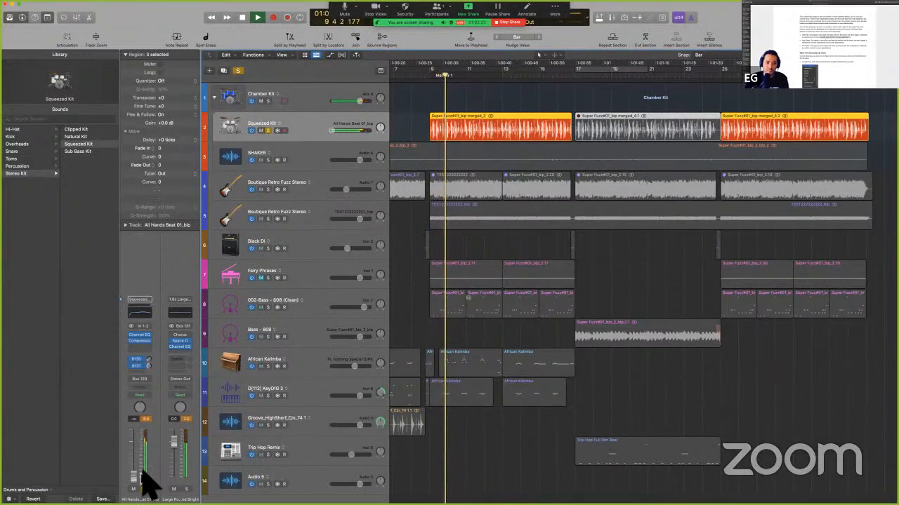
{"action": "key", "text": "space"}
{"action": "left_click", "coordinate": [142, 367]}
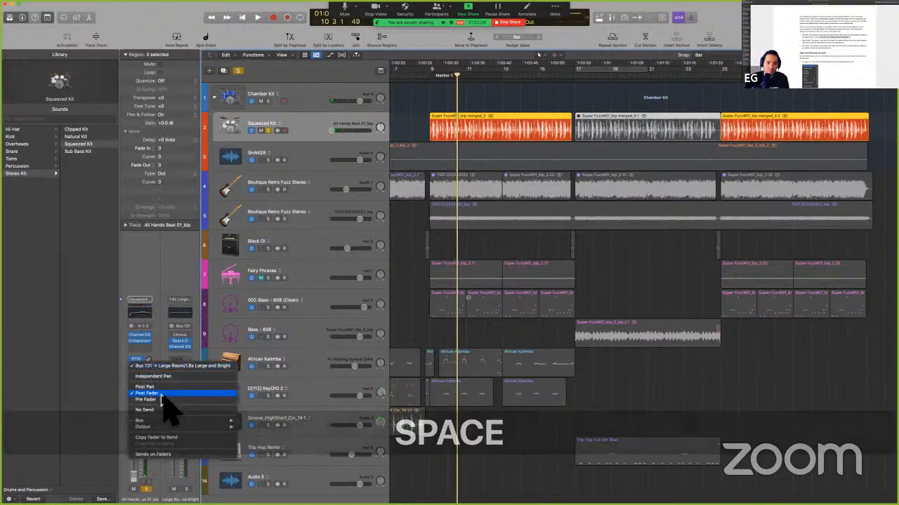
{"action": "left_click", "coordinate": [159, 328]}
{"action": "left_click", "coordinate": [137, 480], "text": "alt"}
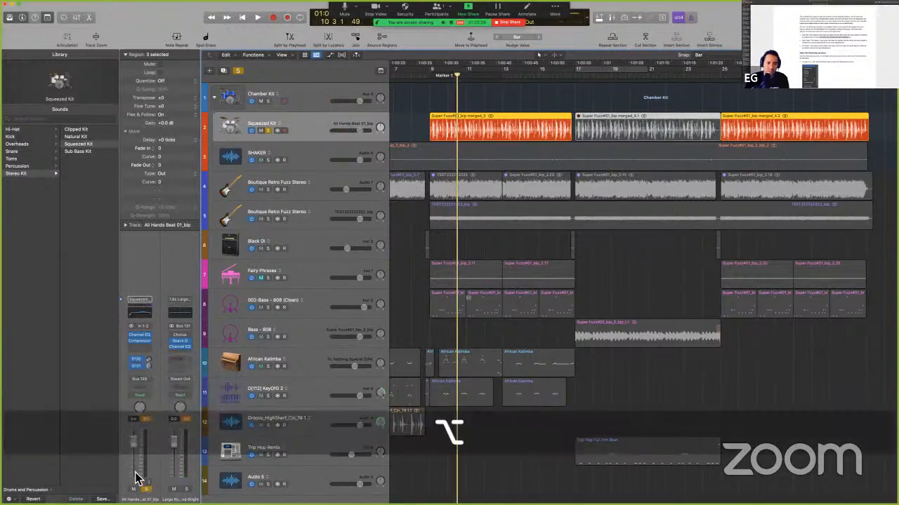
Step: Pan the Squeezed Kit channel strip off centre during playback, then stop and reset its pan to centre
{"action": "key", "text": "space"}
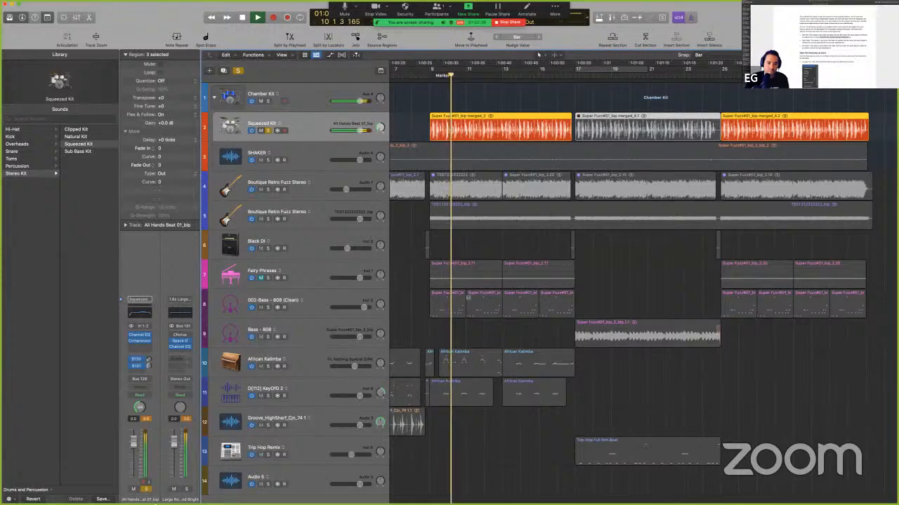
{"action": "key", "text": "space"}
{"action": "key", "text": "alt"}
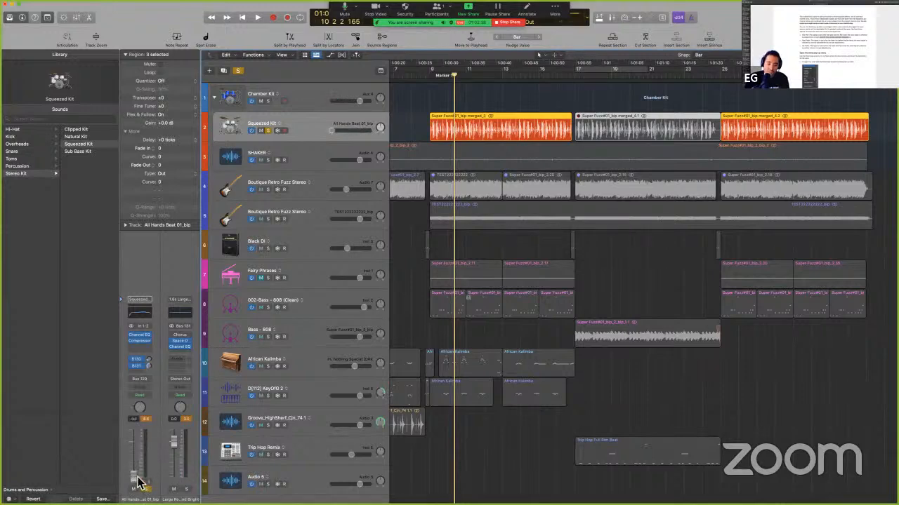
Step: Play the track with the Squeezed Kit fader fully down, and view the Bus 131 send's position options
{"action": "left_click", "coordinate": [137, 480], "text": "alt"}
{"action": "key", "text": "space"}
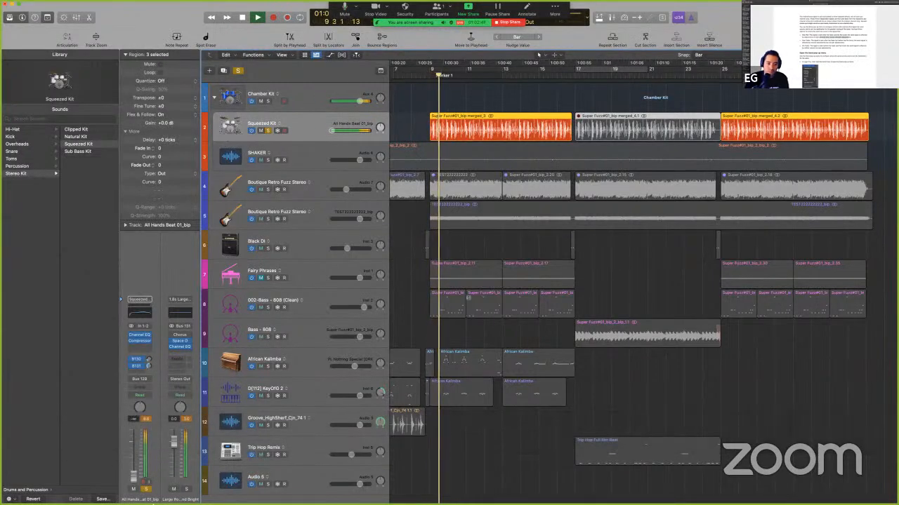
{"action": "key", "text": "space"}
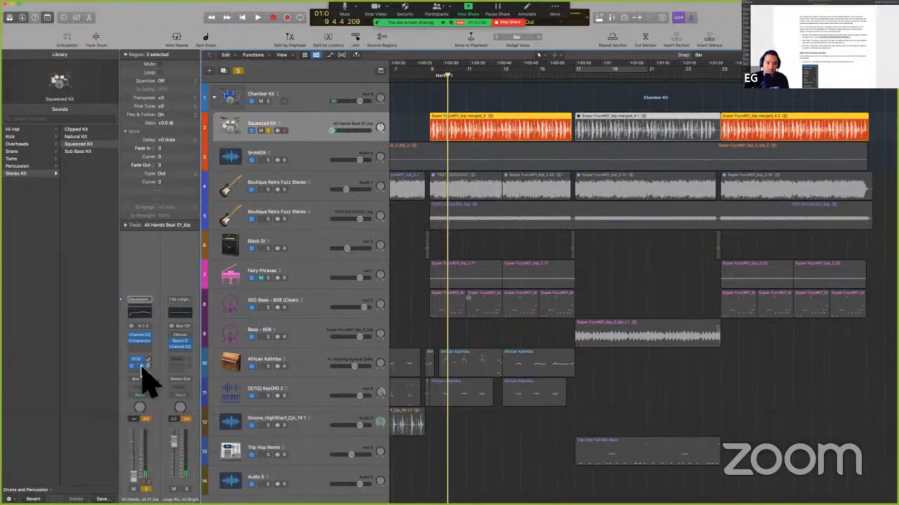
{"action": "left_click", "coordinate": [141, 367]}
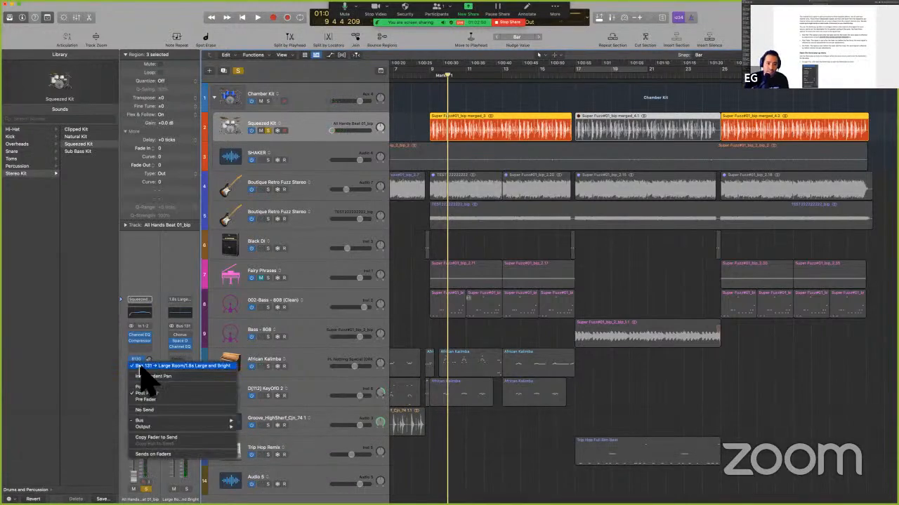
{"action": "left_click", "coordinate": [153, 318]}
Step: Switch to the user guide and select the Post Fader phrase on pan adjustments and the Pre Fader phrase on the send signal
{"action": "key", "text": "ctrl+Left"}
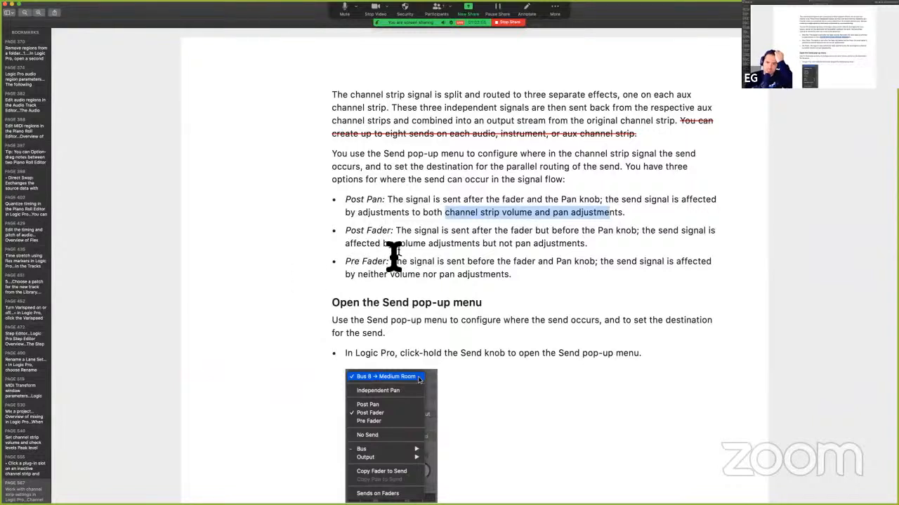
{"action": "left_click_drag", "start_coordinate": [382, 243], "coordinate": [587, 245]}
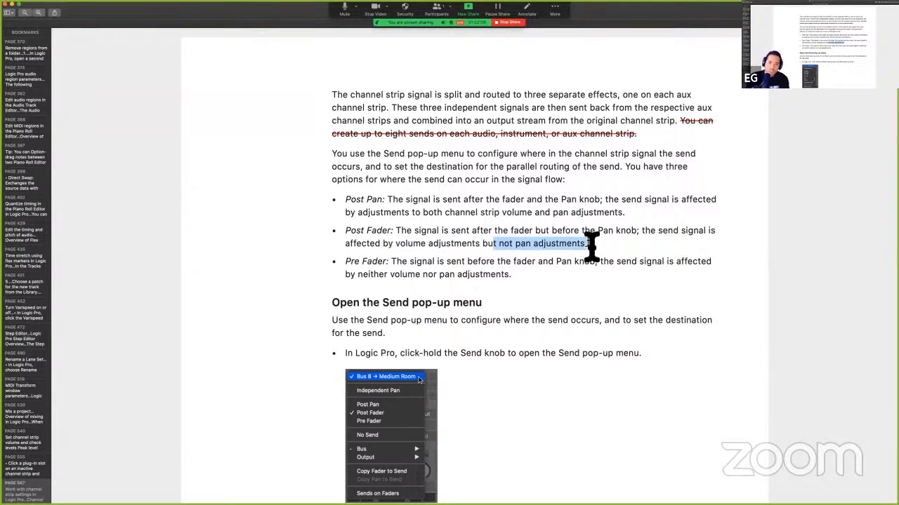
{"action": "left_click_drag", "start_coordinate": [346, 264], "coordinate": [560, 291]}
{"action": "left_click", "coordinate": [494, 291]}
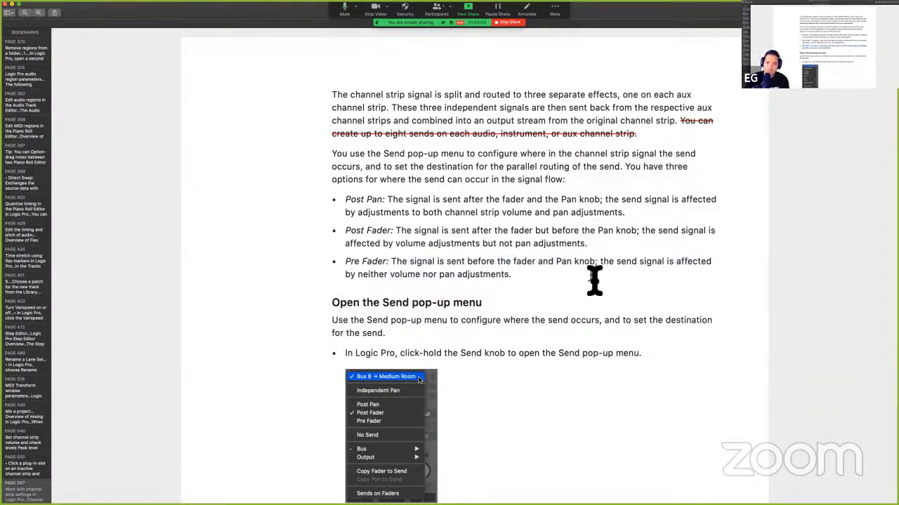
{"action": "left_click_drag", "start_coordinate": [604, 265], "coordinate": [706, 287]}
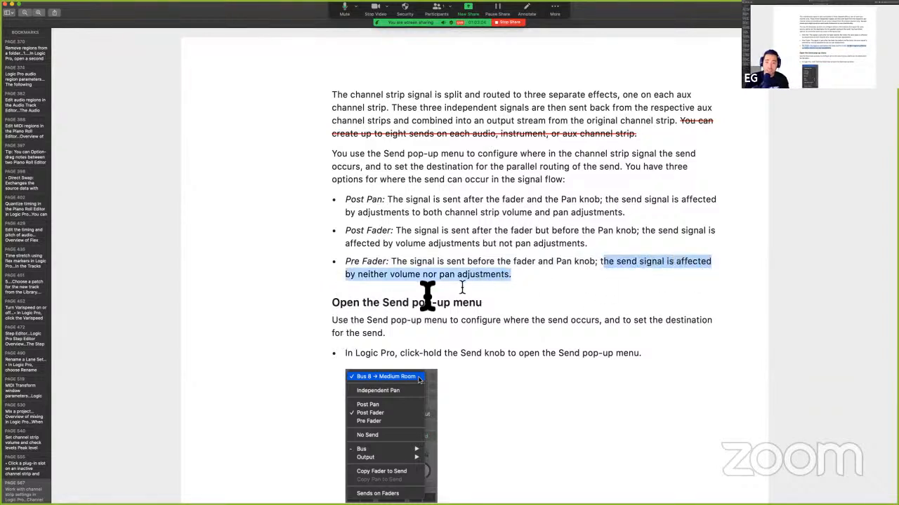
{"action": "left_click", "coordinate": [403, 284]}
Step: Switch to Logic Pro, set the Squeezed Kit's Bus 131 send to Pre Fader, and reset the channel fader to 0.0
{"action": "key", "text": "ctrl+Right"}
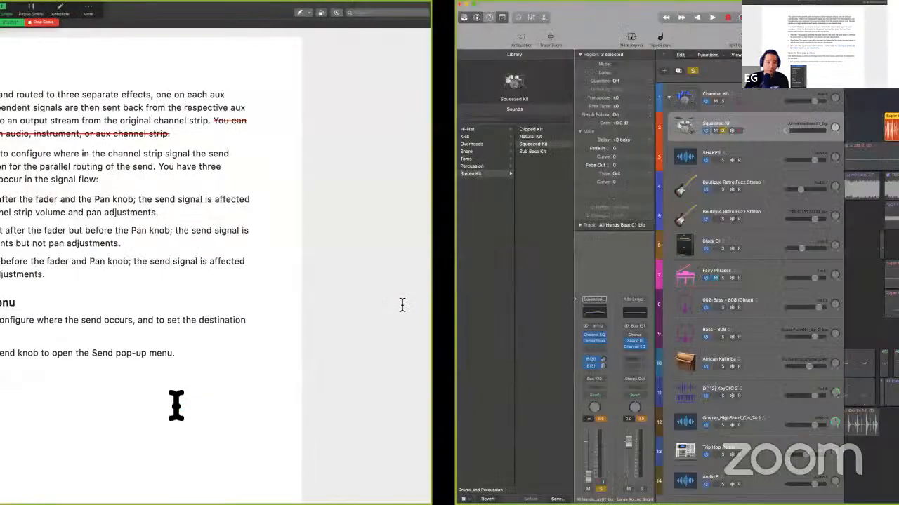
{"action": "left_click", "coordinate": [141, 365]}
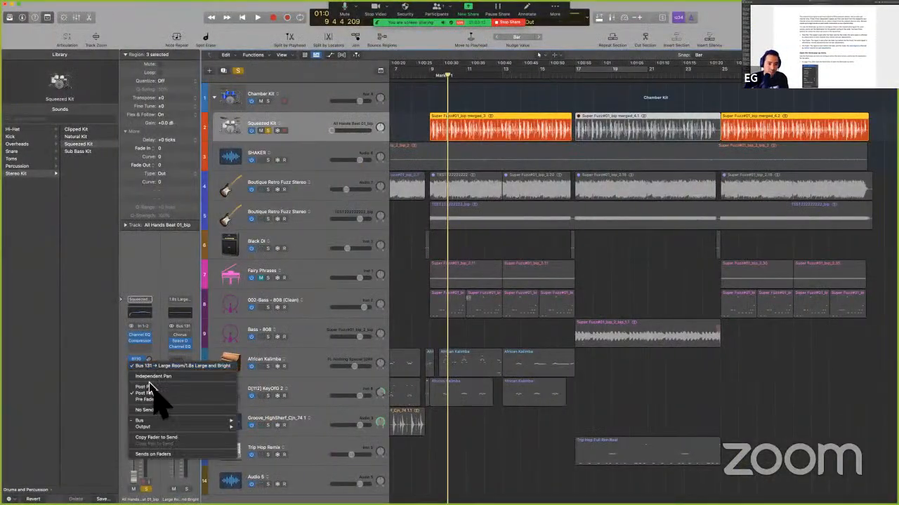
{"action": "left_click", "coordinate": [156, 398]}
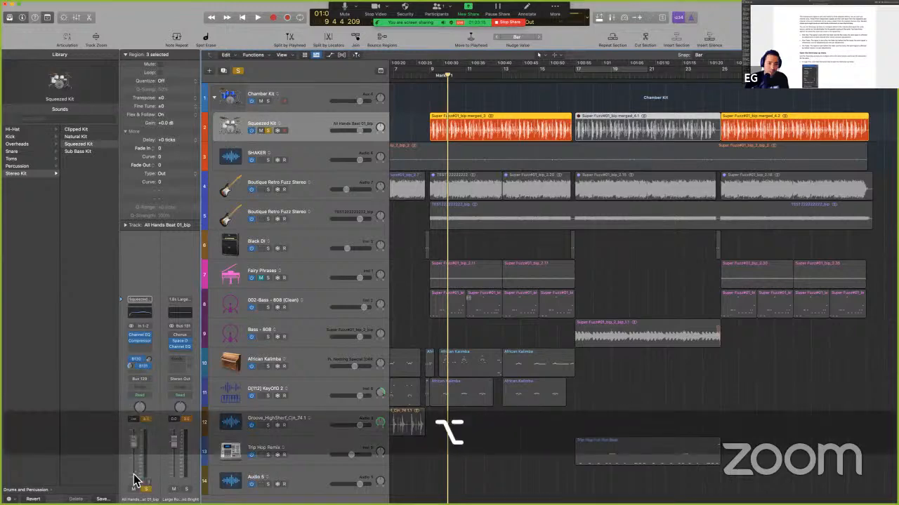
{"action": "left_click", "coordinate": [134, 476], "text": "alt"}
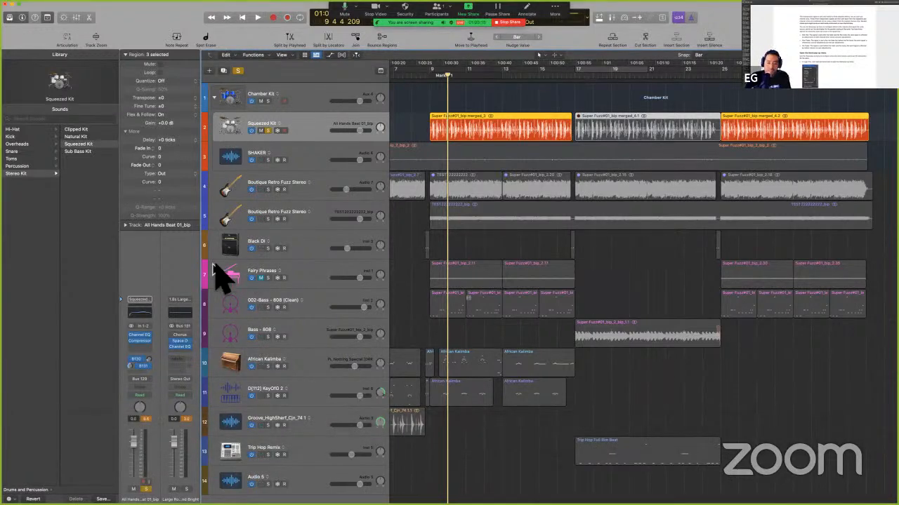
Step: Collapse the Region inspector and hide the Library
{"action": "left_click", "coordinate": [125, 55]}
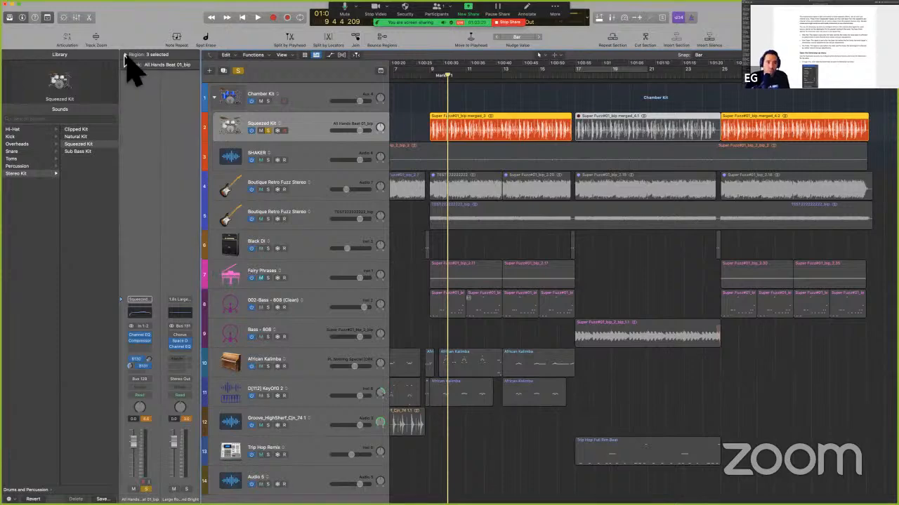
{"action": "key", "text": "y"}
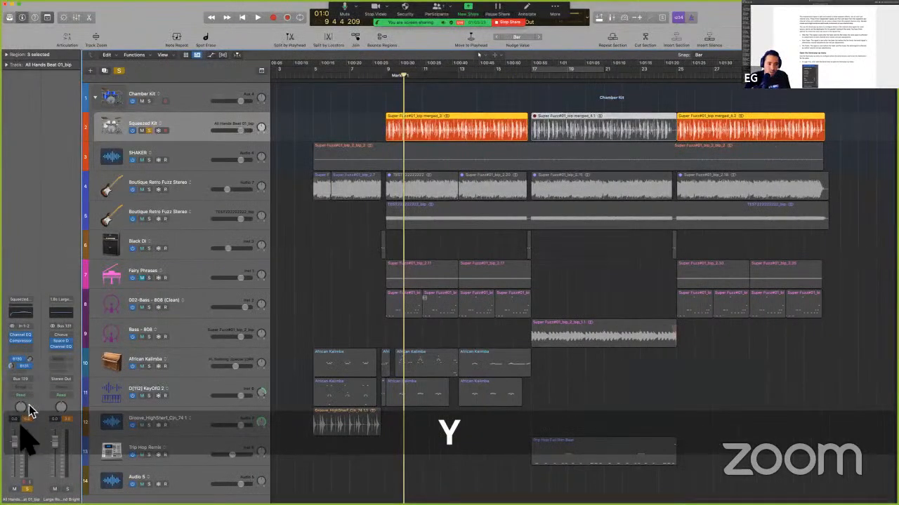
Step: During playback, pan the Squeezed Kit strip off centre and recentre it, then pull its fader fully down and reset it to 0.0
{"action": "key", "text": "space"}
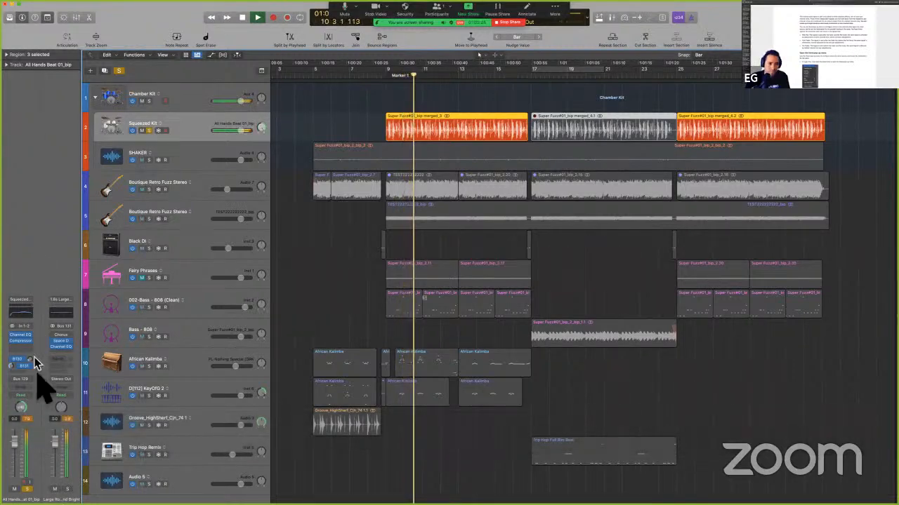
{"action": "key", "text": "alt"}
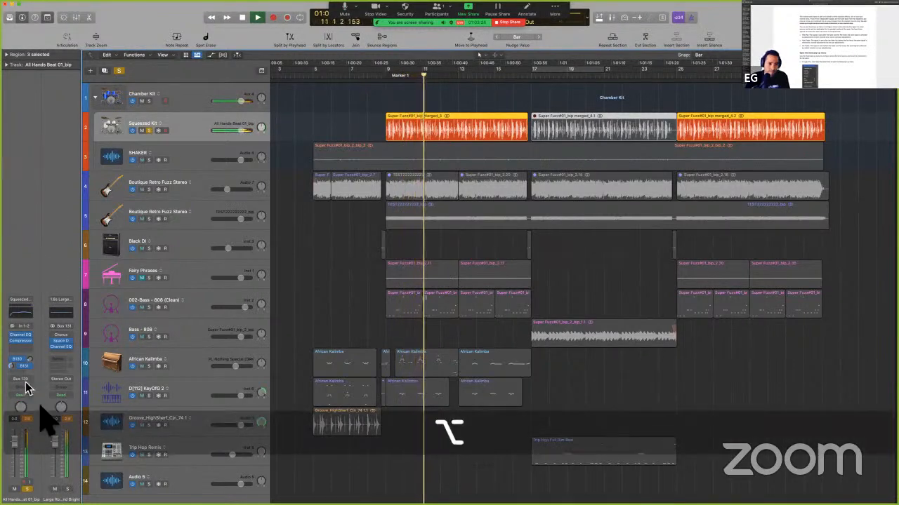
{"action": "left_click_drag", "start_coordinate": [15, 444], "coordinate": [31, 497]}
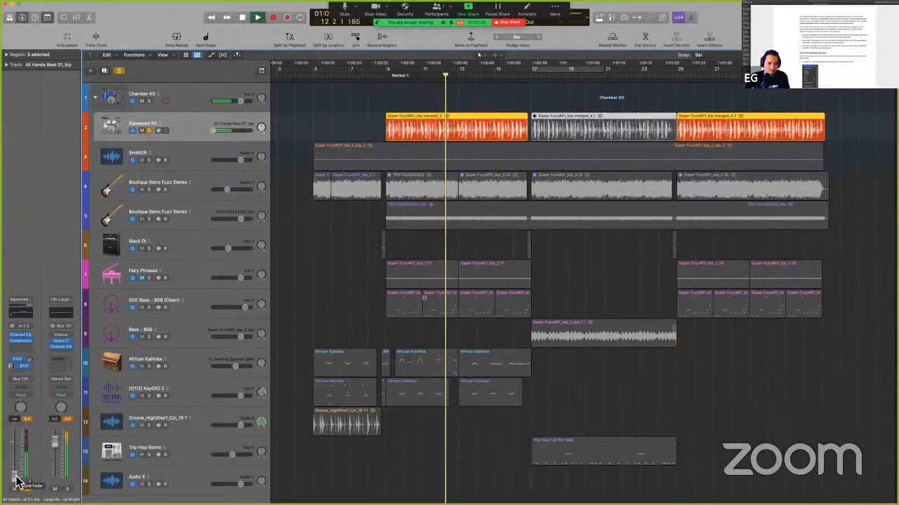
{"action": "key", "text": "space"}
{"action": "left_click", "coordinate": [16, 481], "text": "alt"}
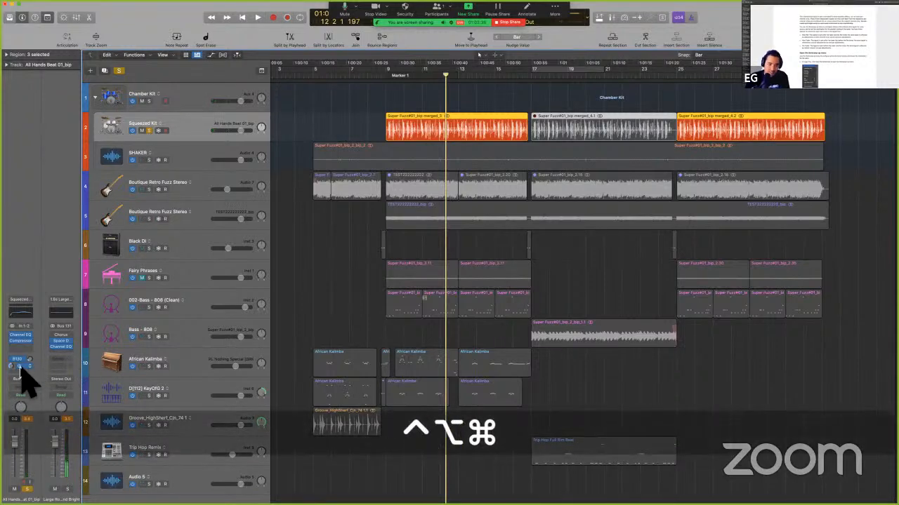
Step: Point out the Squeezed Kit's Bus 131 send and review its position options without changing them
{"action": "key", "text": "ctrl+alt+super"}
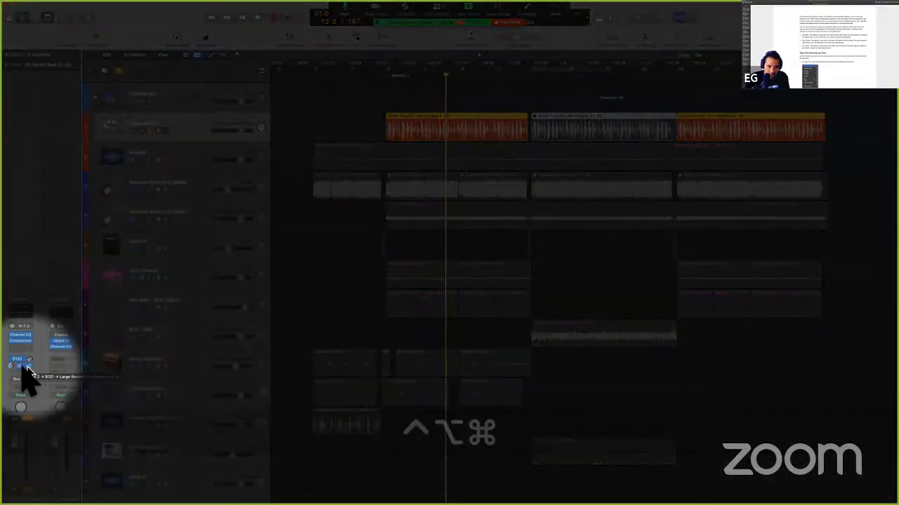
{"action": "key", "text": "ctrl+alt+super+m"}
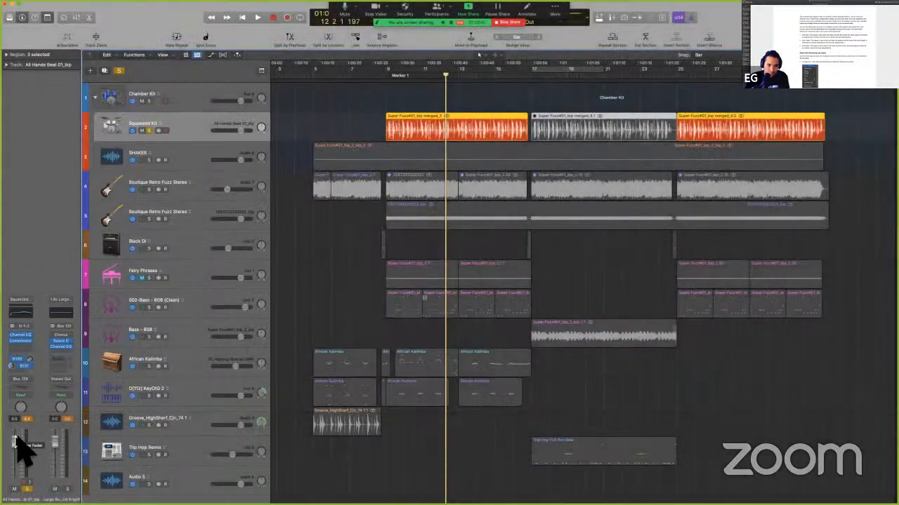
{"action": "left_click", "coordinate": [19, 367]}
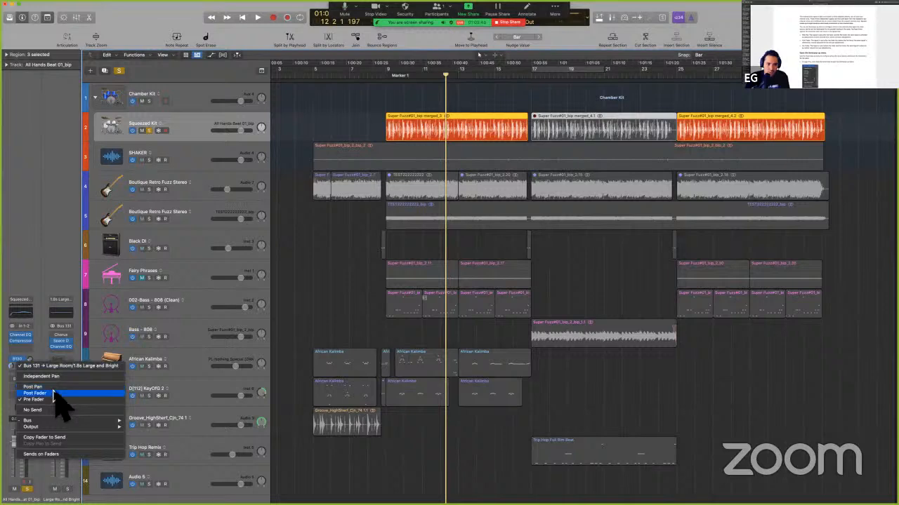
{"action": "left_click", "coordinate": [26, 318]}
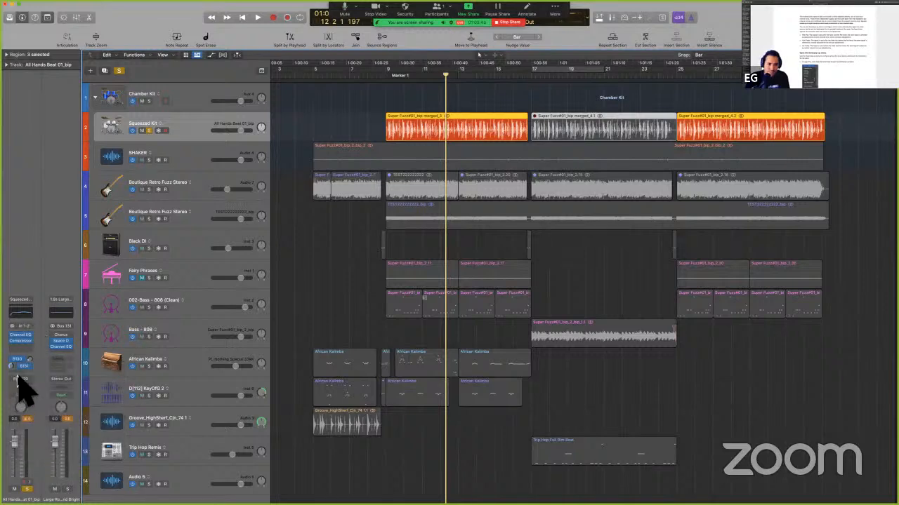
Step: Review the Squeezed Kit's Bus 130 send options, and compare them with the user guide's Post Fader description
{"action": "left_click", "coordinate": [21, 360]}
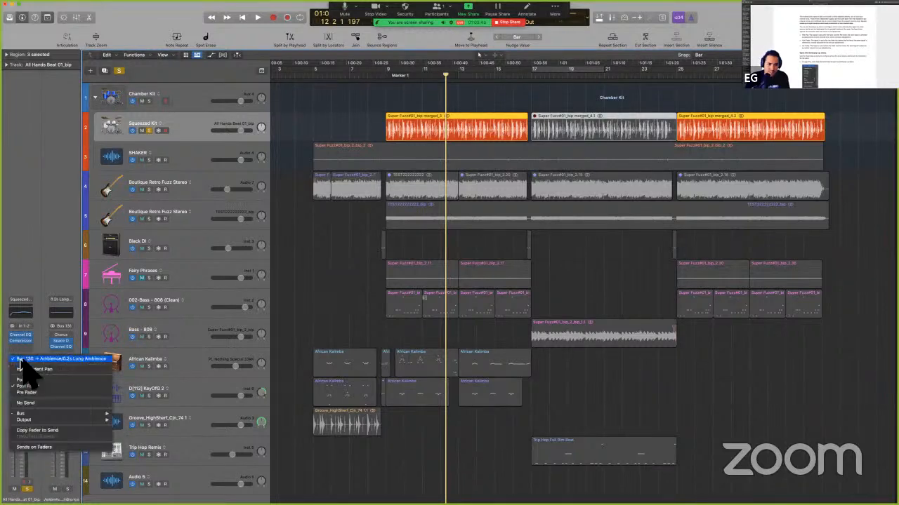
{"action": "left_click", "coordinate": [39, 316]}
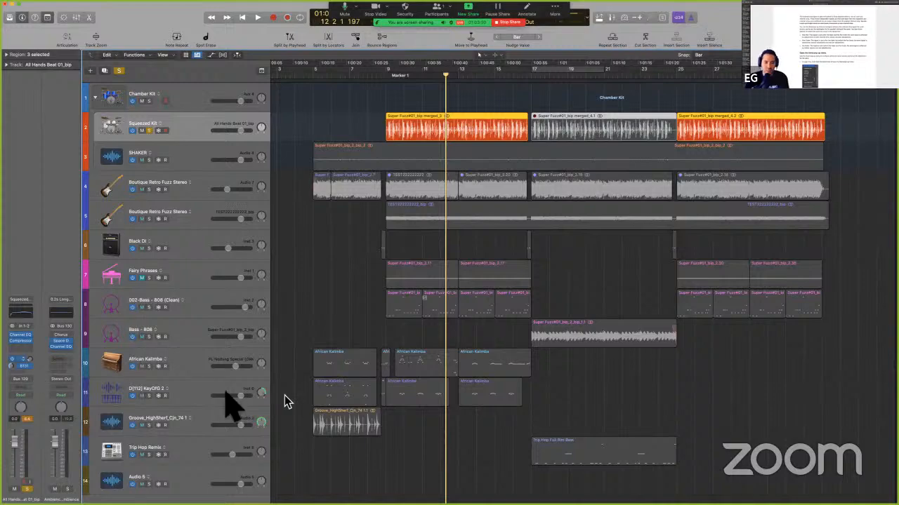
{"action": "key", "text": "ctrl+Left"}
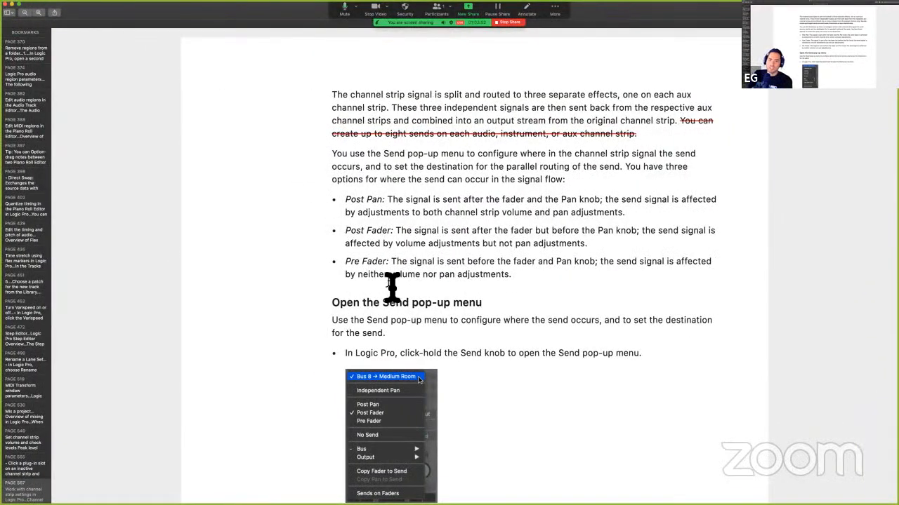
{"action": "left_click_drag", "start_coordinate": [453, 246], "coordinate": [459, 255]}
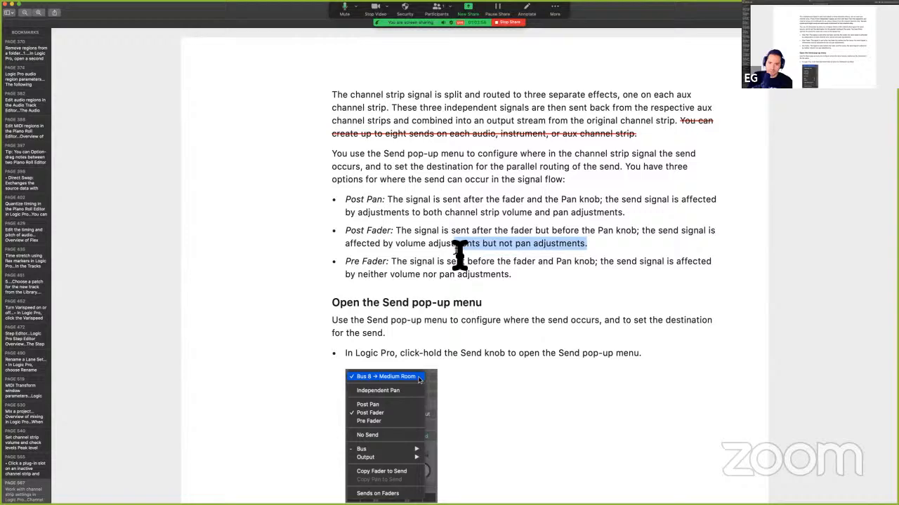
{"action": "left_click", "coordinate": [415, 254]}
Step: Return to Logic Pro, adjust the Squeezed Kit's Bus 130 send level during playback, and switch the Ambience aux's panner to Stereo Pan
{"action": "key", "text": "ctrl+Right"}
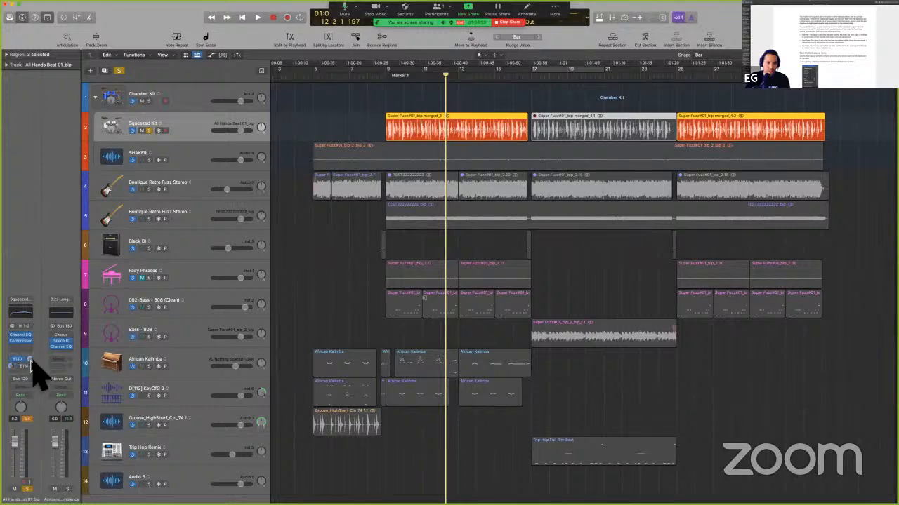
{"action": "key", "text": "alt+space"}
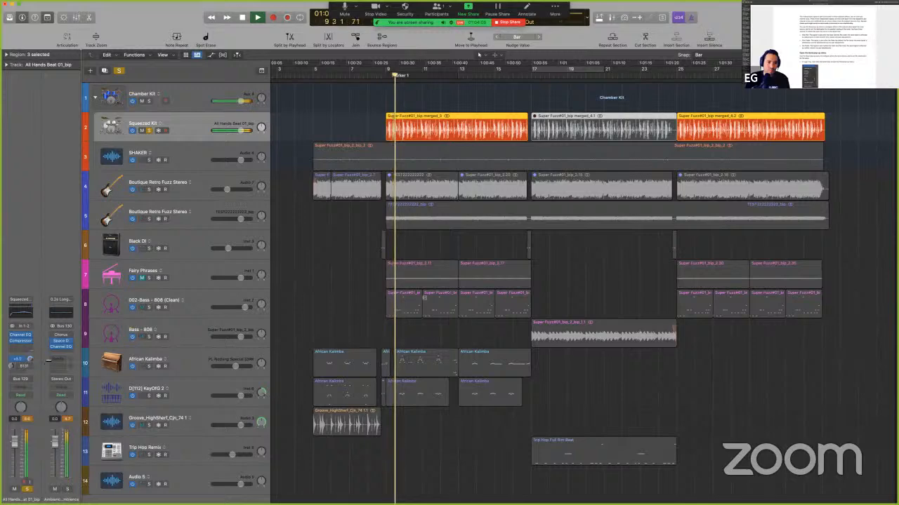
{"action": "key", "text": "space"}
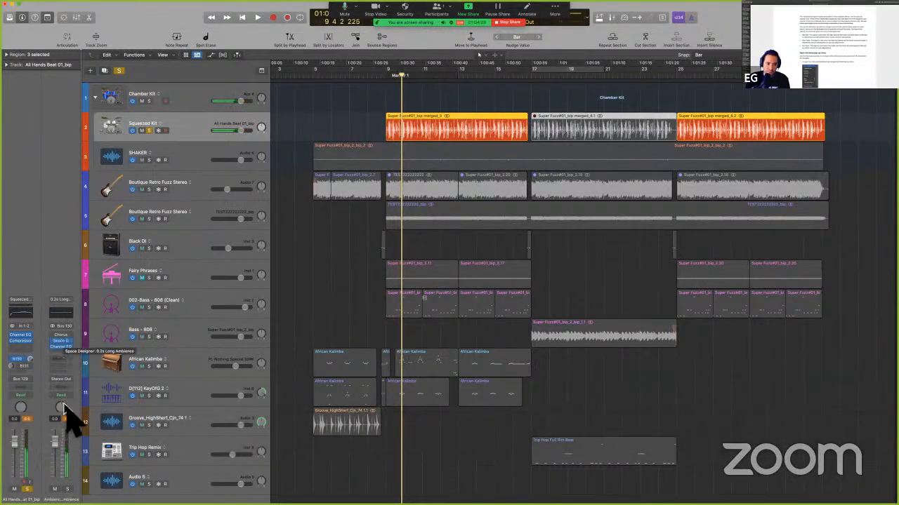
{"action": "key", "text": "ctrl"}
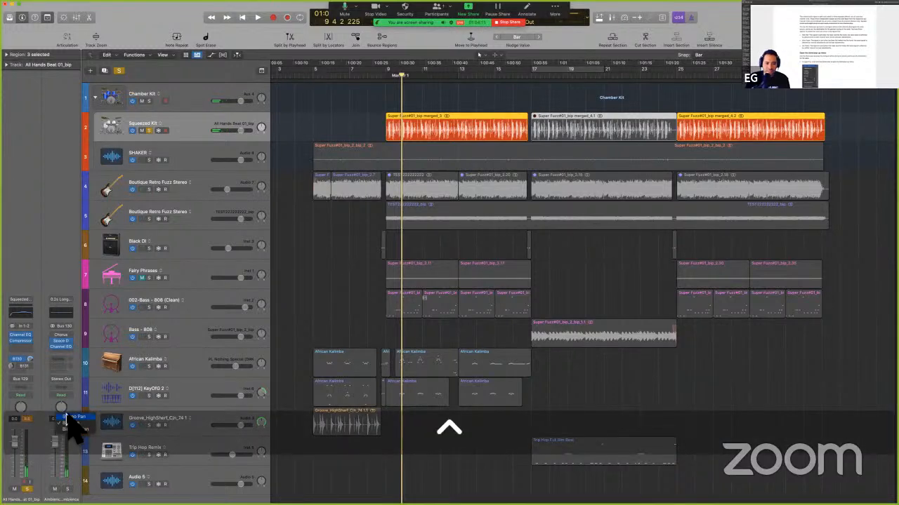
{"action": "left_click", "coordinate": [69, 416]}
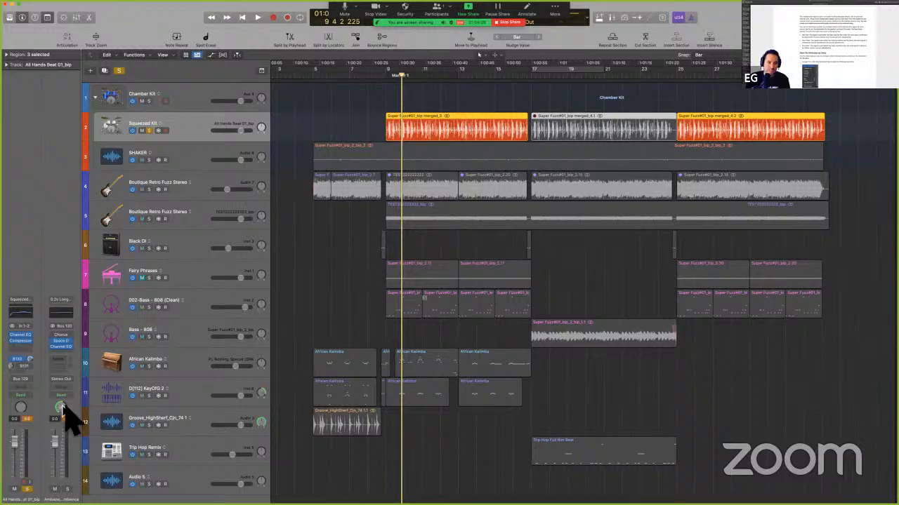
Step: During playback, pan the Ambience aux and then the Squeezed Kit, recentre the Squeezed Kit, and turn off its solo
{"action": "key", "text": "space"}
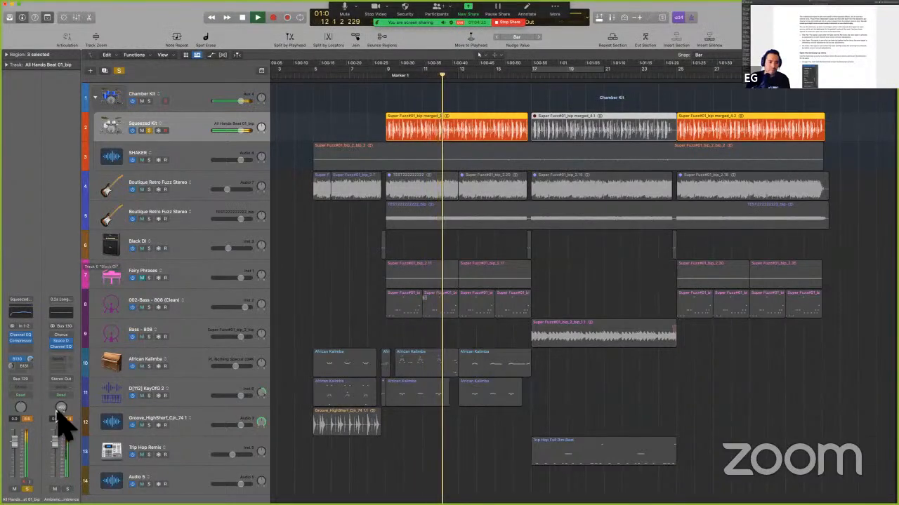
{"action": "key", "text": "space"}
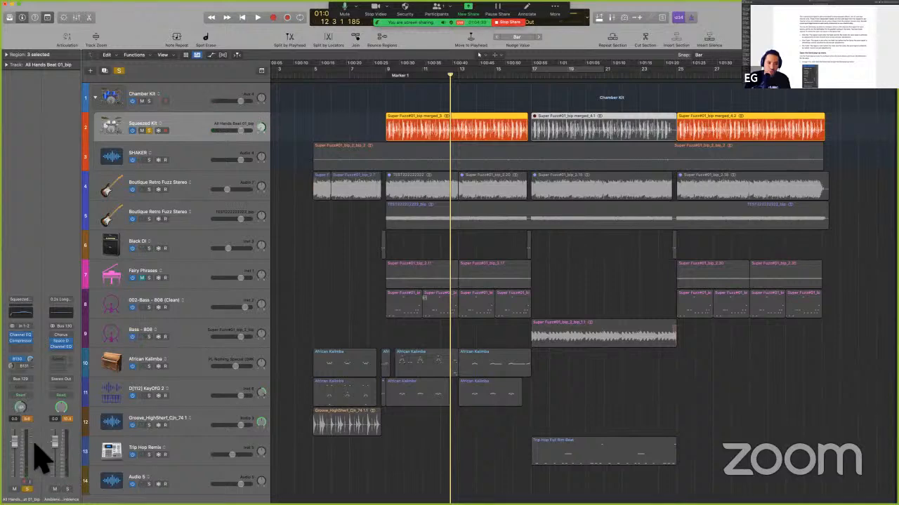
{"action": "key", "text": "alt+space"}
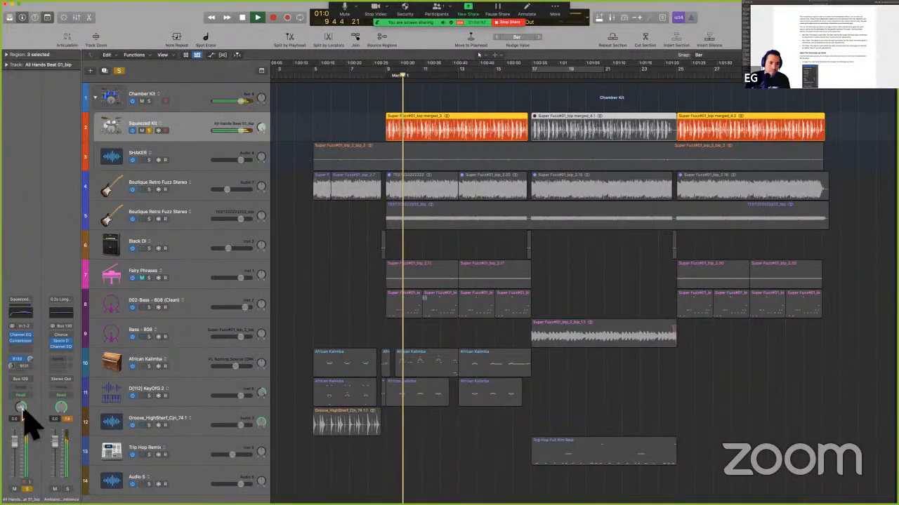
{"action": "key", "text": "space"}
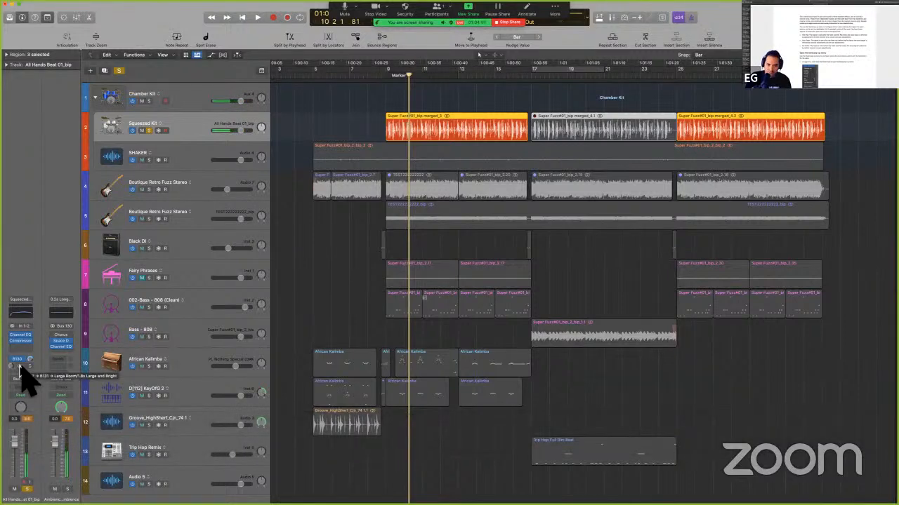
{"action": "key", "text": "s"}
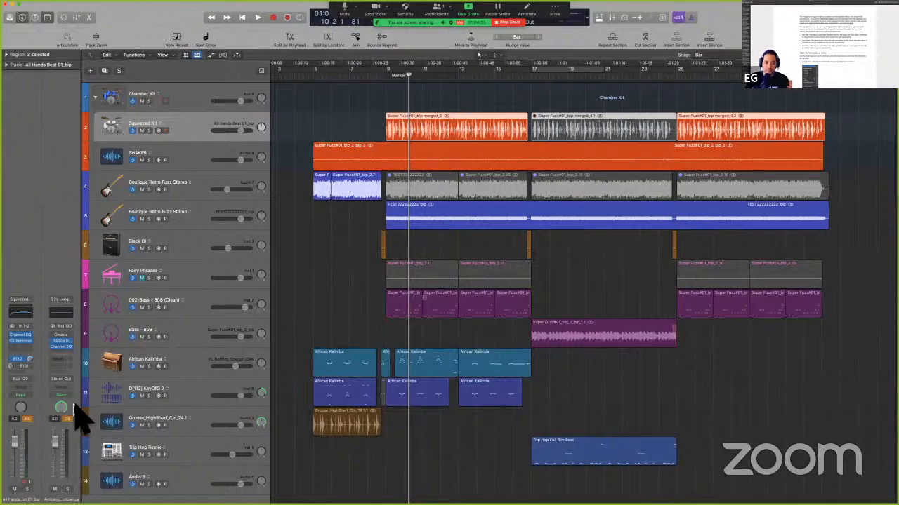
Step: Switch to the user guide and highlight the three send position descriptions, then the Pre Fader entry alone
{"action": "key", "text": "ctrl+Left"}
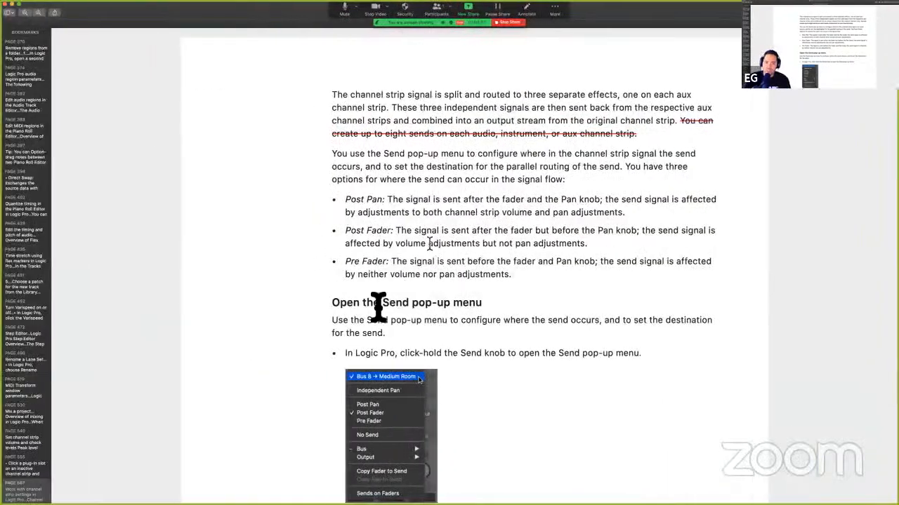
{"action": "scroll", "coordinate": [378, 307], "scroll_direction": "down", "scroll_amount": 3}
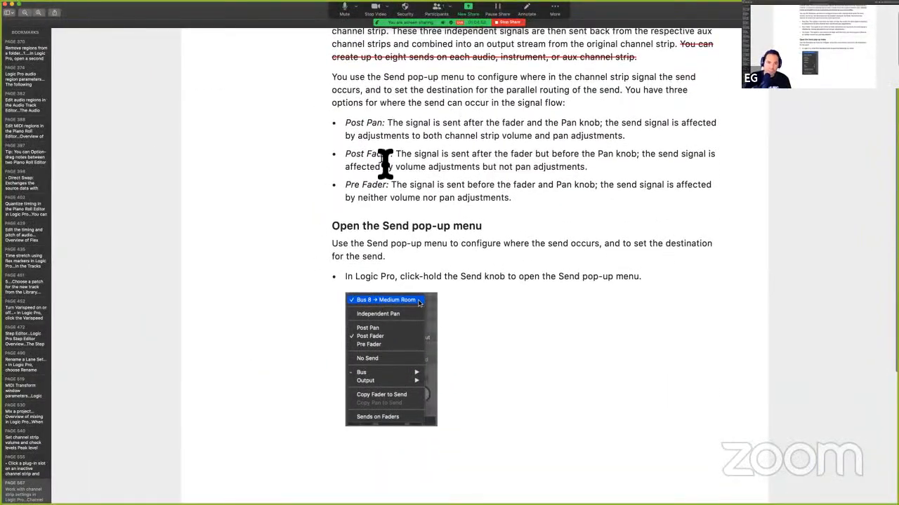
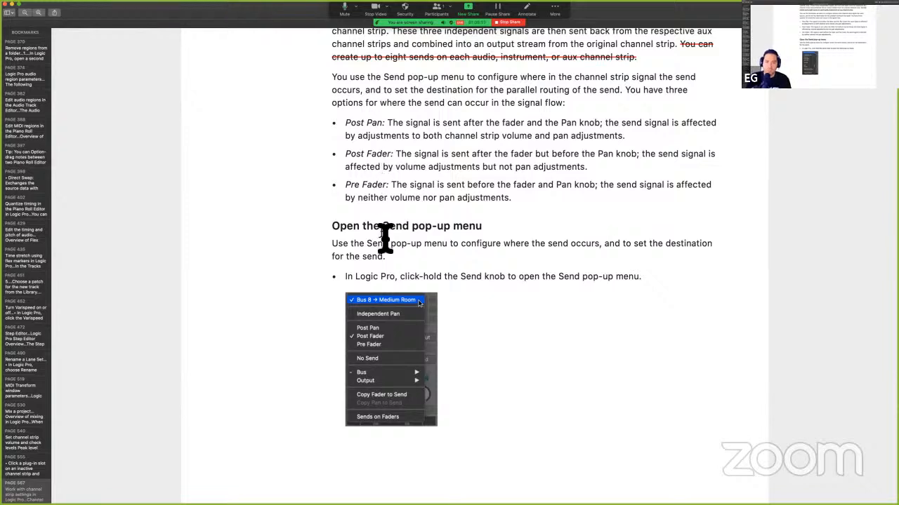
{"action": "left_click_drag", "start_coordinate": [355, 126], "coordinate": [515, 205]}
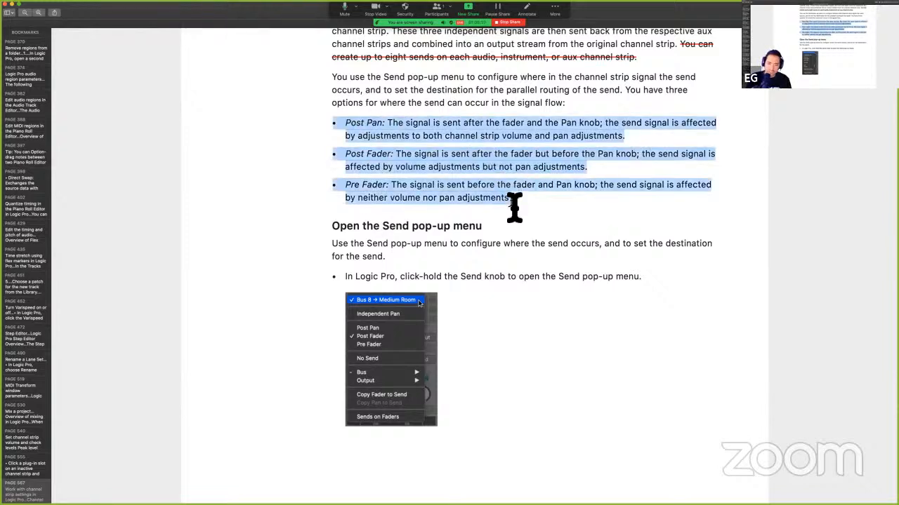
{"action": "left_click", "coordinate": [515, 206]}
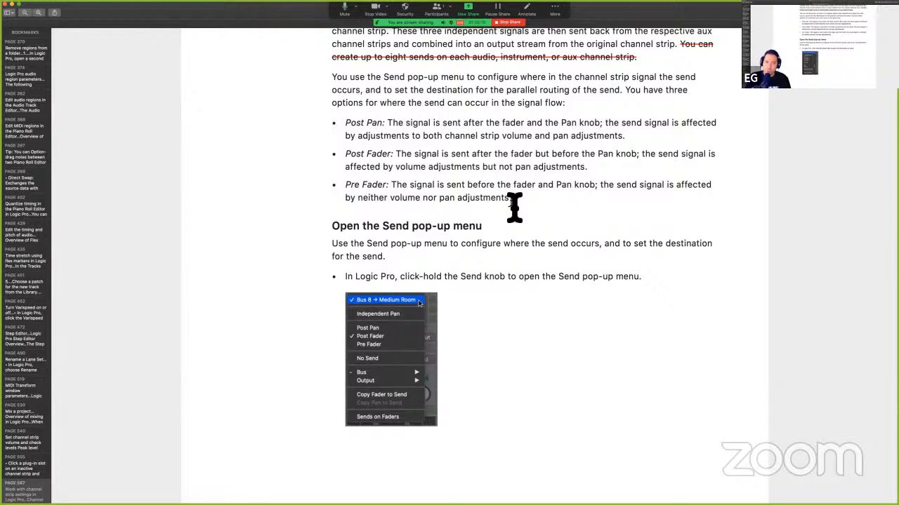
{"action": "left_click_drag", "start_coordinate": [346, 192], "coordinate": [525, 216]}
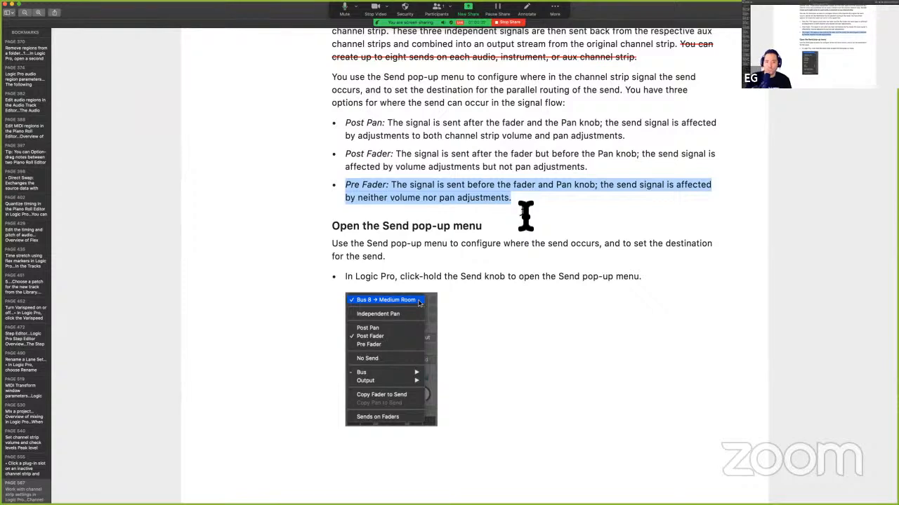
{"action": "scroll", "coordinate": [495, 306], "scroll_direction": "down", "scroll_amount": 3}
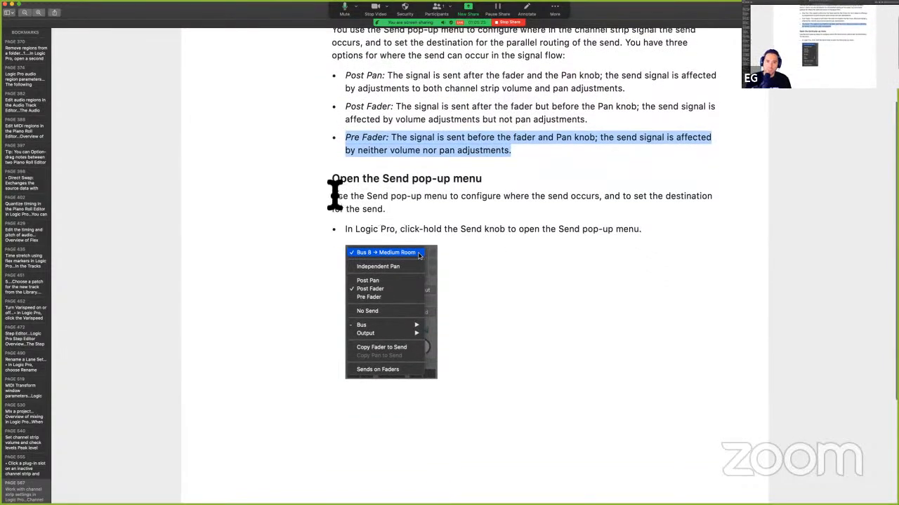
{"action": "left_click", "coordinate": [335, 195]}
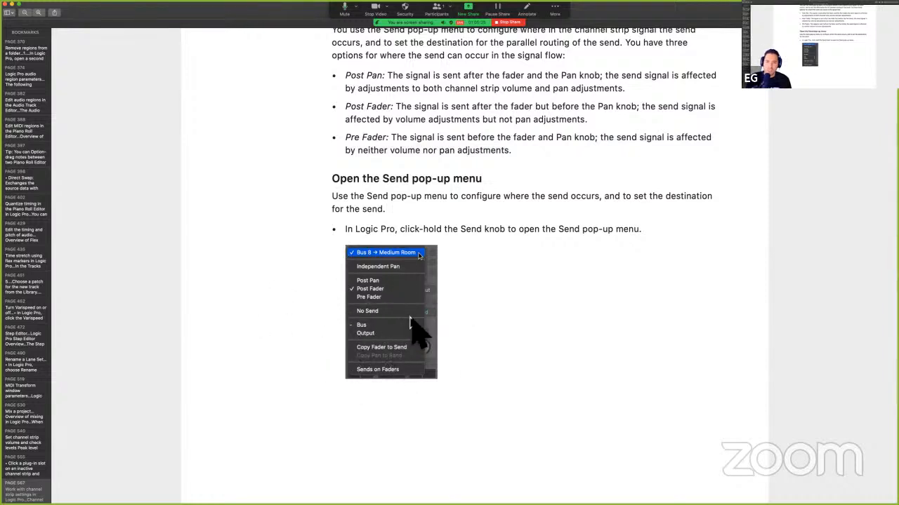
Step: Review the user guide's sections on choosing a send destination, highlighting it, and setting the send mode
{"action": "scroll", "coordinate": [415, 330], "scroll_direction": "down", "scroll_amount": 10}
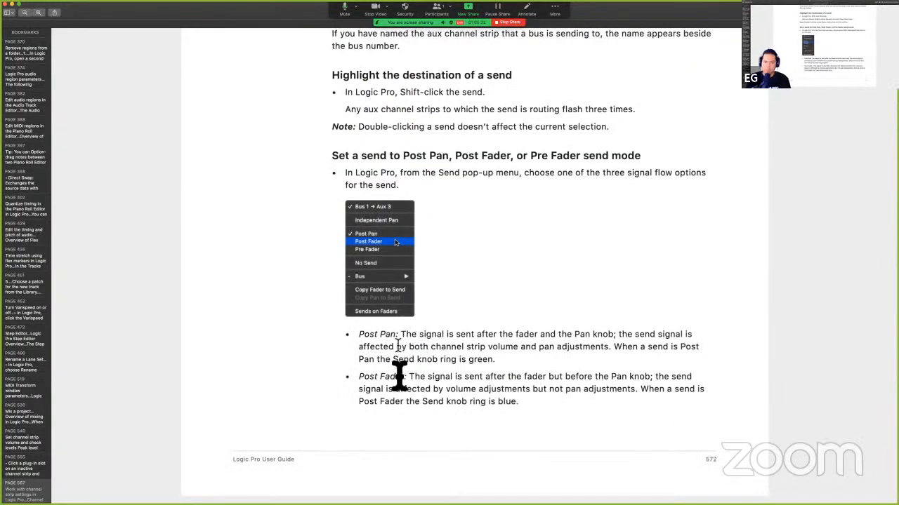
{"action": "scroll", "coordinate": [400, 372], "scroll_direction": "down", "scroll_amount": 5}
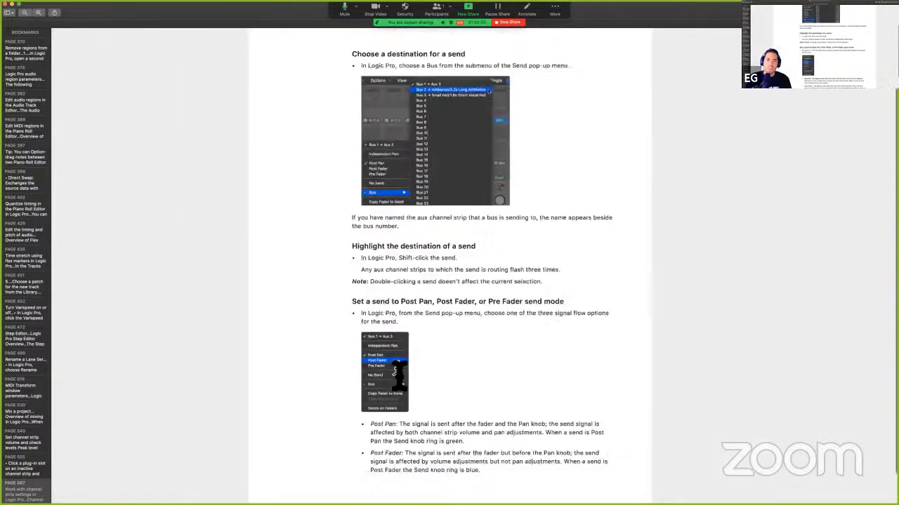
{"action": "scroll", "coordinate": [472, 239], "scroll_direction": "up", "scroll_amount": 5}
{"action": "scroll", "coordinate": [472, 239], "scroll_direction": "down", "scroll_amount": 2}
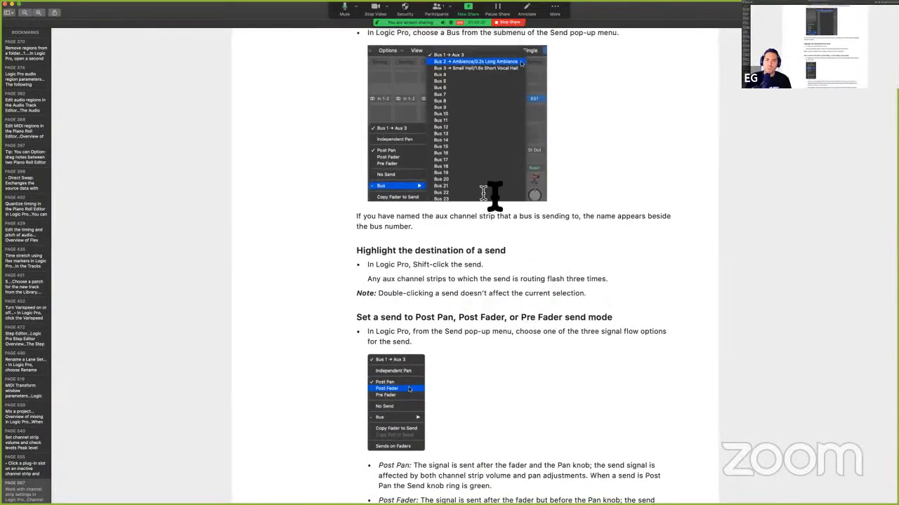
{"action": "scroll", "coordinate": [493, 195], "scroll_direction": "up", "scroll_amount": 2}
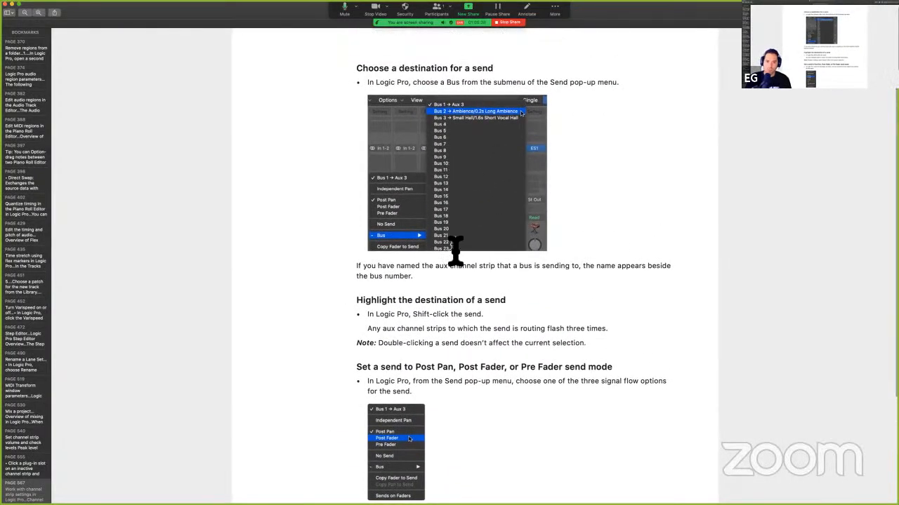
Step: Switch to Logic Pro and look through the bus destinations offered for an empty Squeezed Kit send slot, without assigning one
{"action": "key", "text": "ctrl+Right"}
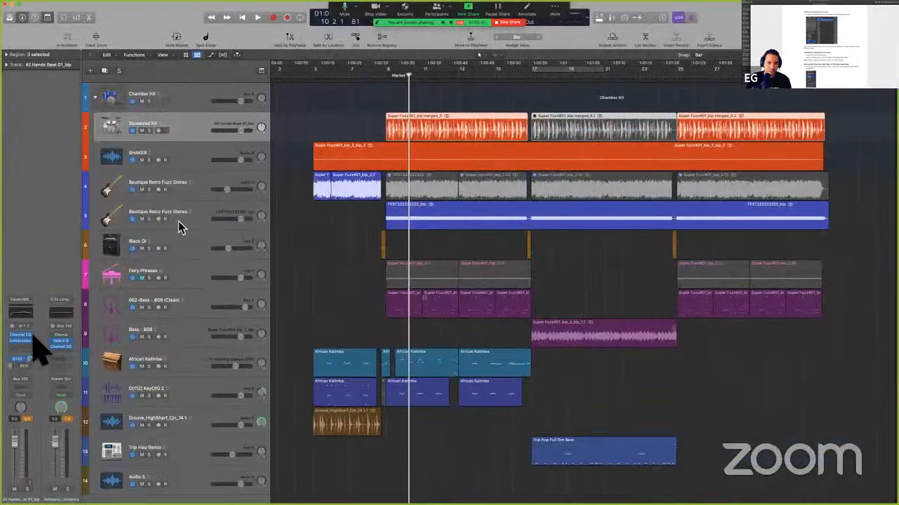
{"action": "left_click", "coordinate": [27, 372]}
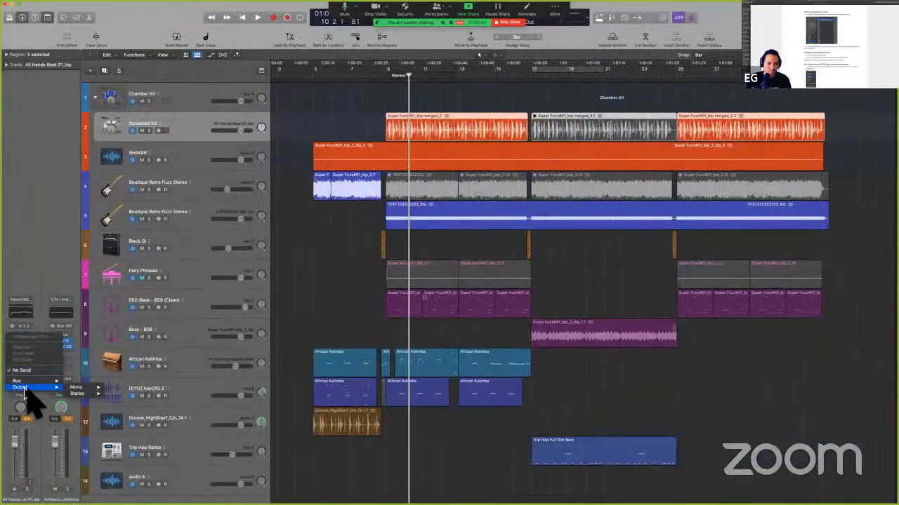
{"action": "mouse_move", "coordinate": [30, 383]}
{"action": "mouse_move", "coordinate": [99, 502]}
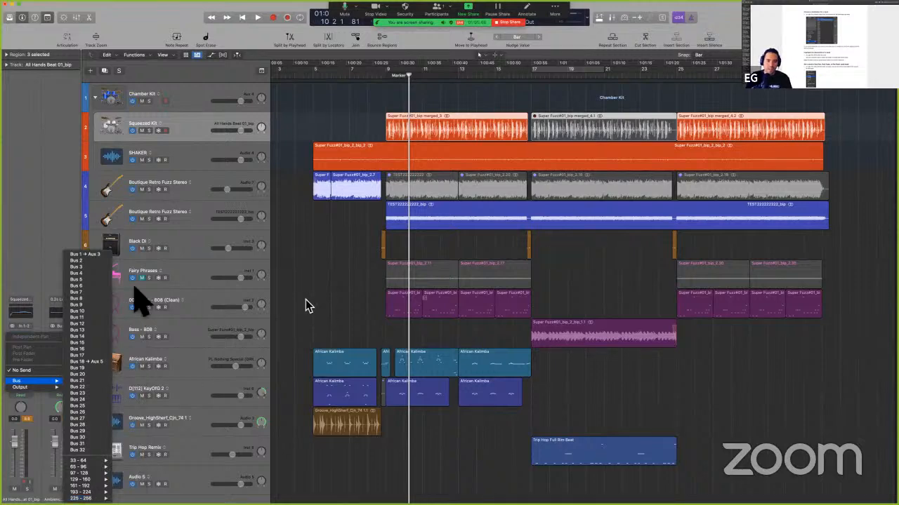
{"action": "mouse_move", "coordinate": [98, 481]}
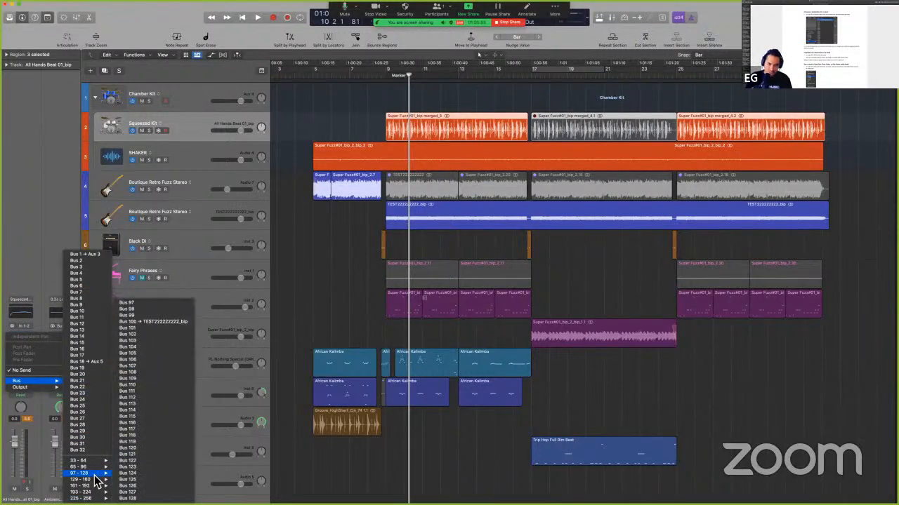
{"action": "left_click", "coordinate": [155, 363]}
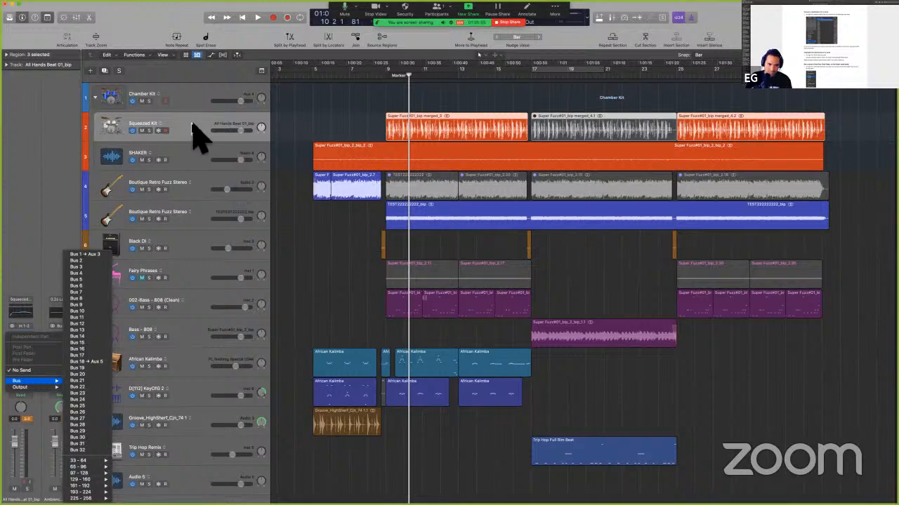
Step: Show the Mixer and select the aux strips from Ambience through the last one, then only the Chamber Kit aux
{"action": "key", "text": "x"}
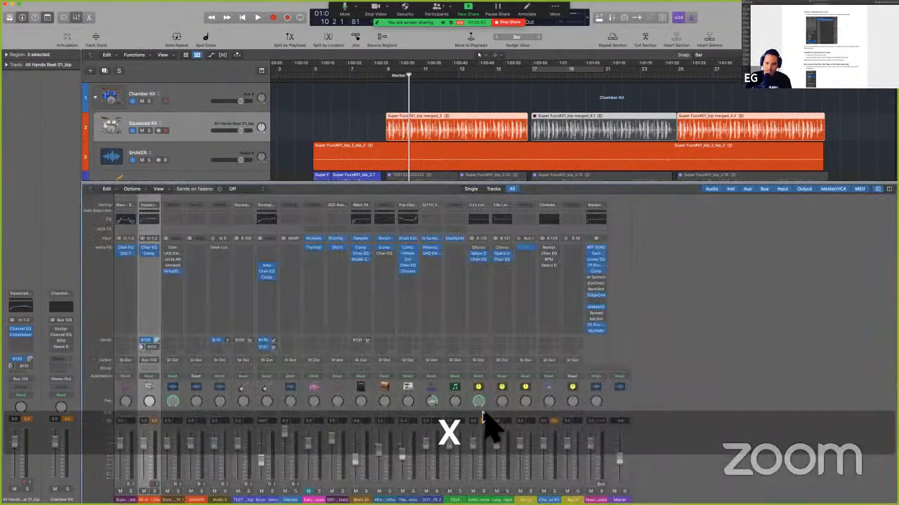
{"action": "left_click", "coordinate": [484, 402]}
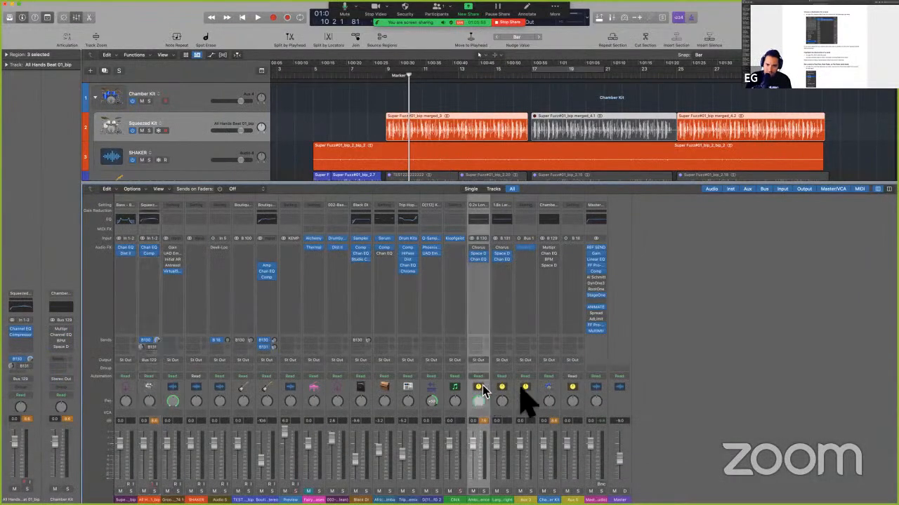
{"action": "left_click", "coordinate": [568, 395], "text": "shift"}
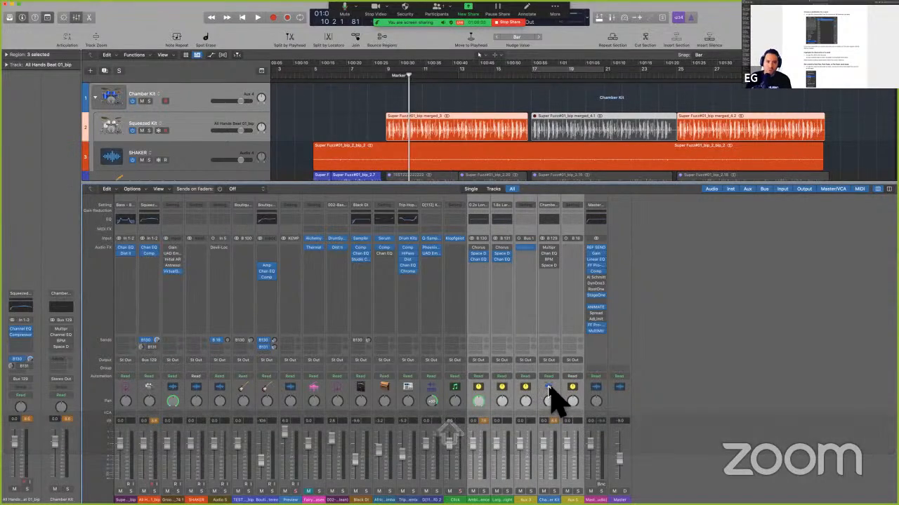
{"action": "left_click", "coordinate": [550, 386]}
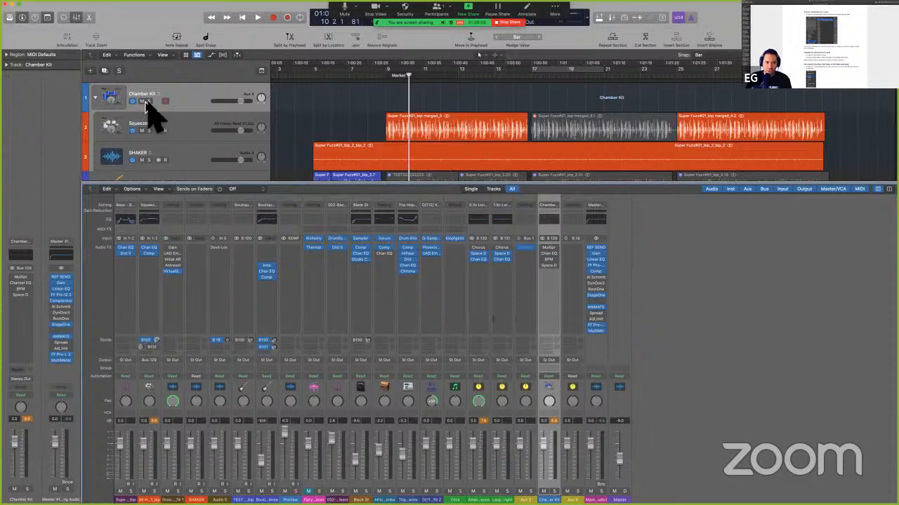
Step: Change the Chamber Kit track icon to the yellow knob icon from the Other category
{"action": "right_click", "coordinate": [550, 388]}
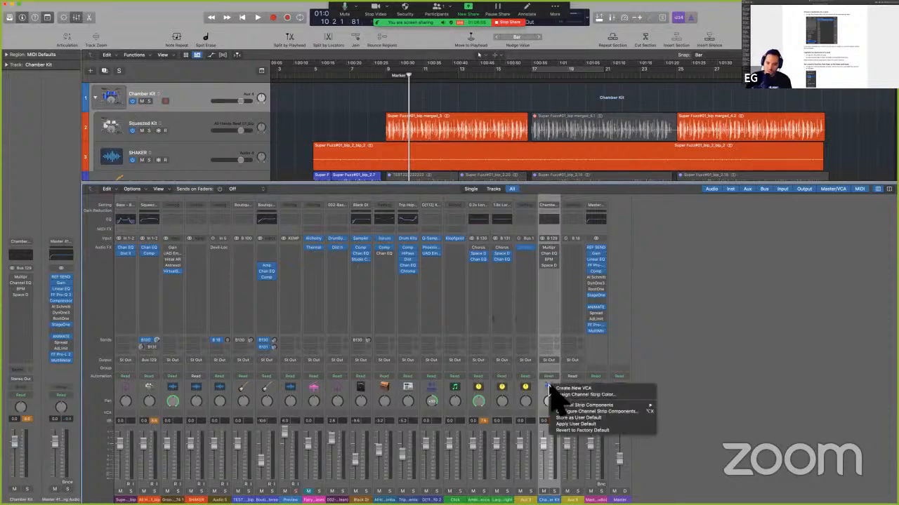
{"action": "left_click", "coordinate": [547, 383]}
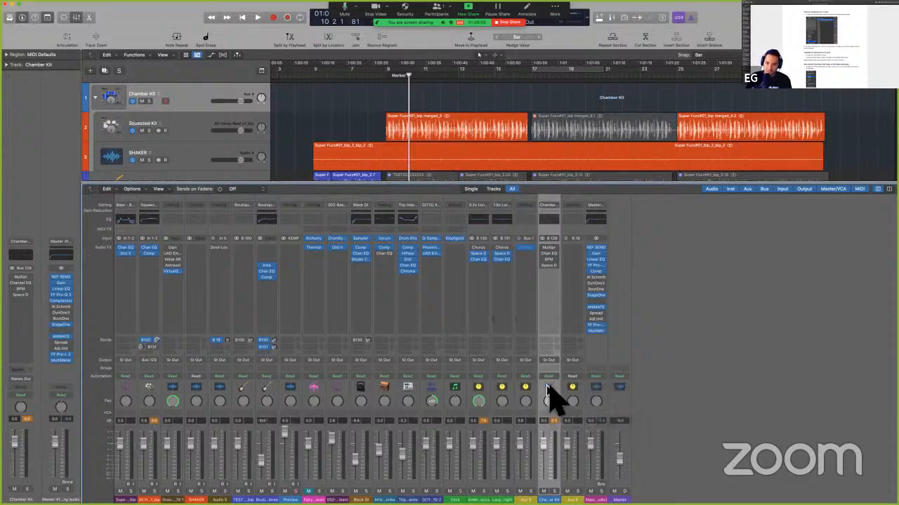
{"action": "right_click", "coordinate": [113, 100]}
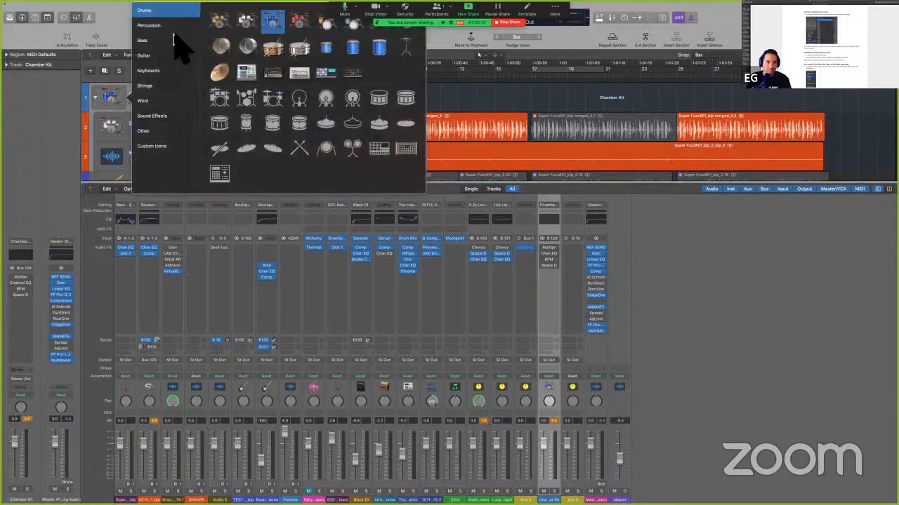
{"action": "left_click", "coordinate": [163, 132]}
{"action": "left_click", "coordinate": [274, 47]}
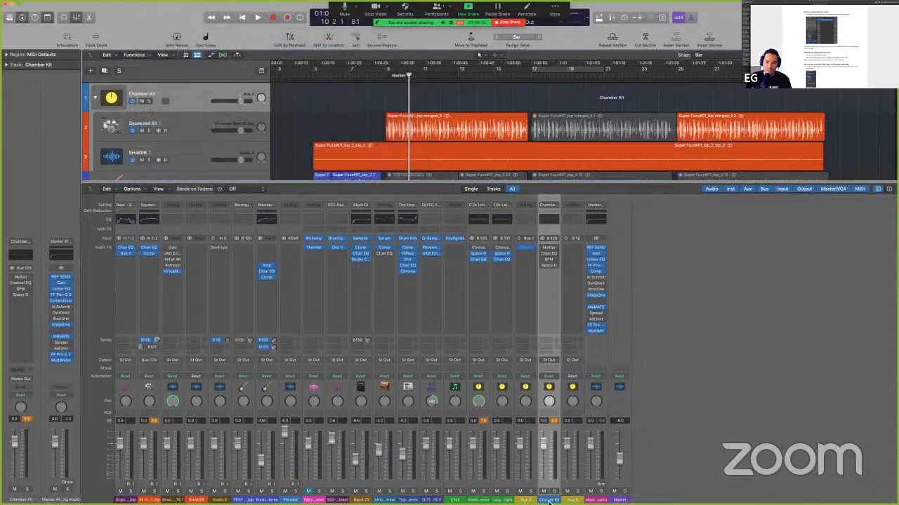
Step: Select all five aux channel strips in the Mixer, from Ambience through the last aux
{"action": "left_click", "coordinate": [489, 392]}
{"action": "key", "text": "shift+Right"}
{"action": "key", "text": "shift+Right"}
{"action": "key", "text": "shift+Right"}
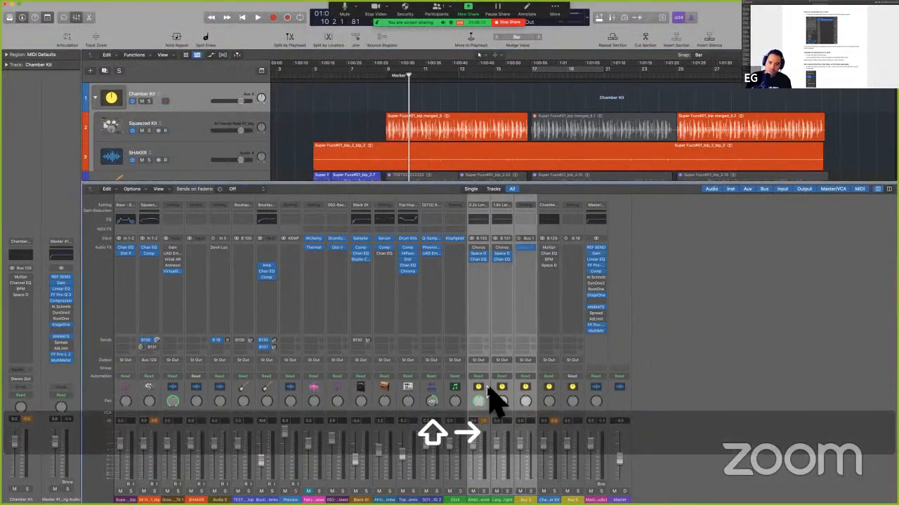
{"action": "key", "text": "shift+Right"}
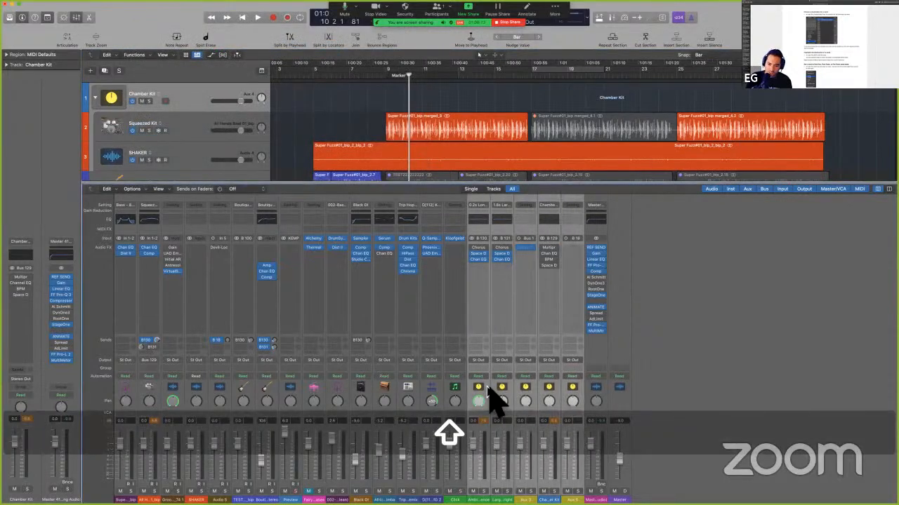
Step: Assign Bus 32 to the first send slot of the Groove_HighSherf channel strip and point out the input of the resulting aux
{"action": "left_click", "coordinate": [172, 341]}
{"action": "mouse_move", "coordinate": [181, 356]}
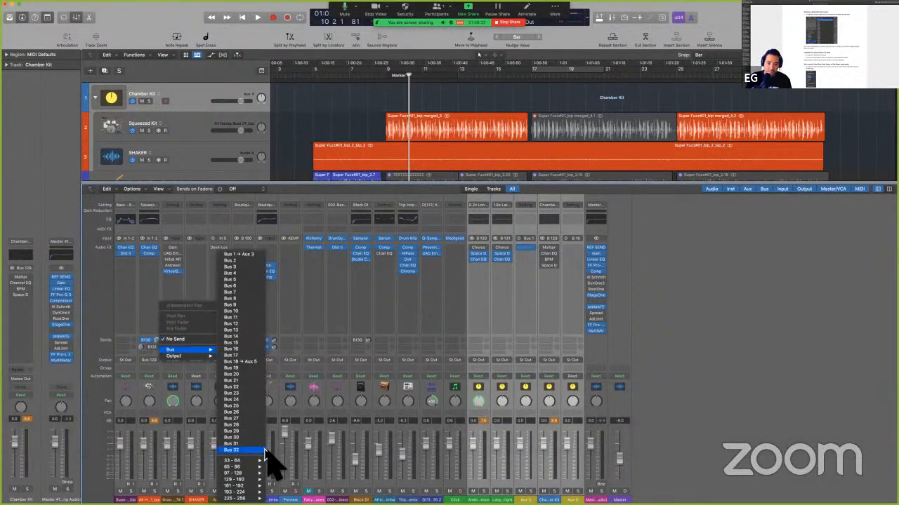
{"action": "left_click", "coordinate": [264, 450]}
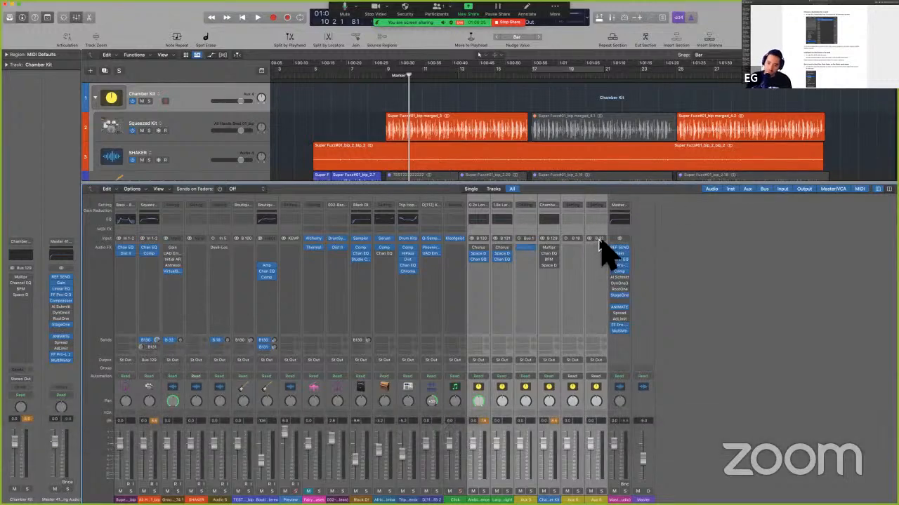
{"action": "key", "text": "ctrl+alt+super+m"}
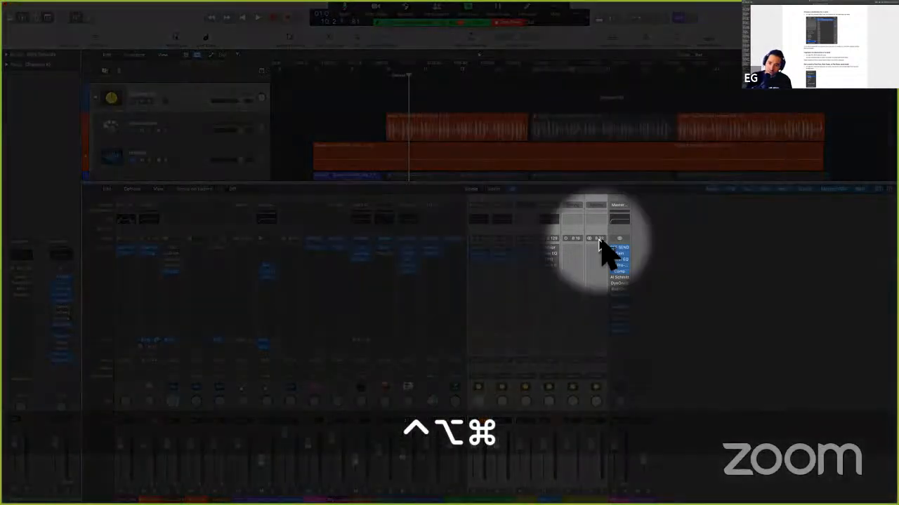
{"action": "key", "text": "ctrl+alt+super+m"}
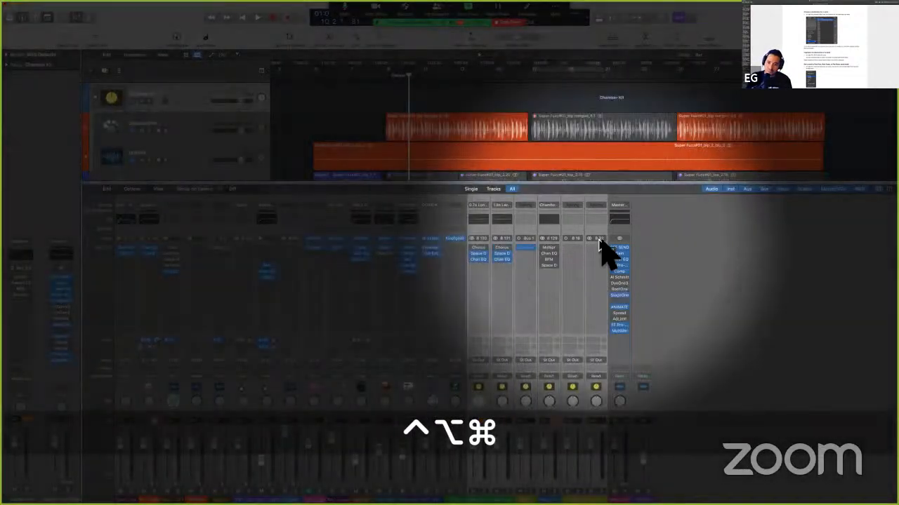
Step: Switch to the user guide and highlight the section "Highlight the destination of a send" in yellow, including its note
{"action": "key", "text": "ctrl+Left"}
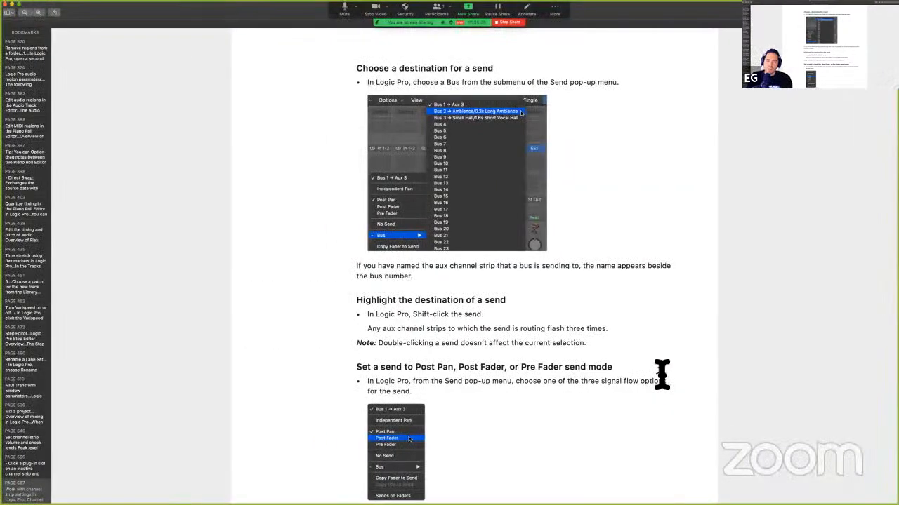
{"action": "scroll", "coordinate": [429, 344], "scroll_direction": "down", "scroll_amount": 3}
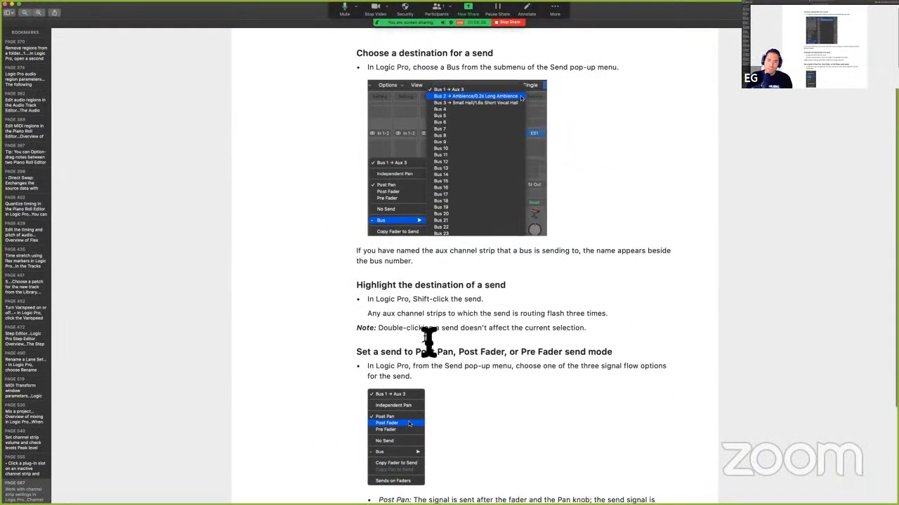
{"action": "scroll", "coordinate": [428, 343], "scroll_direction": "down", "scroll_amount": 1}
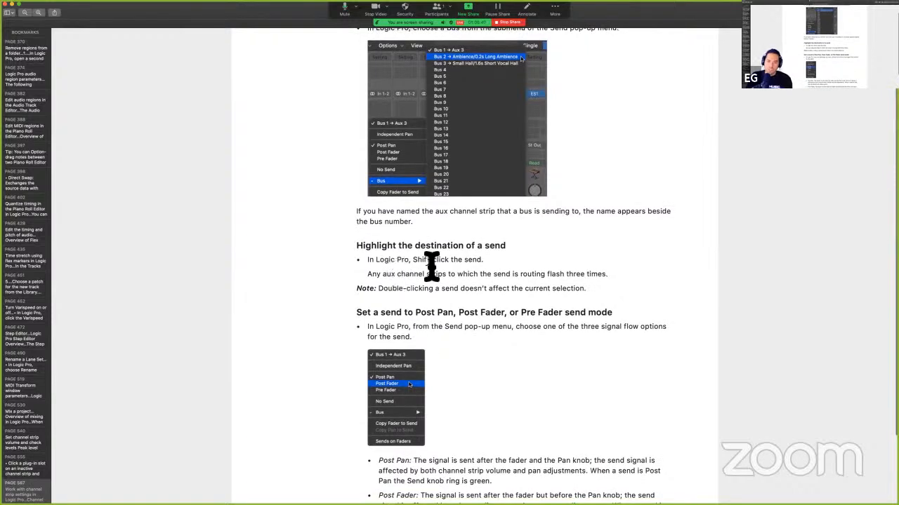
{"action": "left_click_drag", "start_coordinate": [421, 261], "coordinate": [510, 266]}
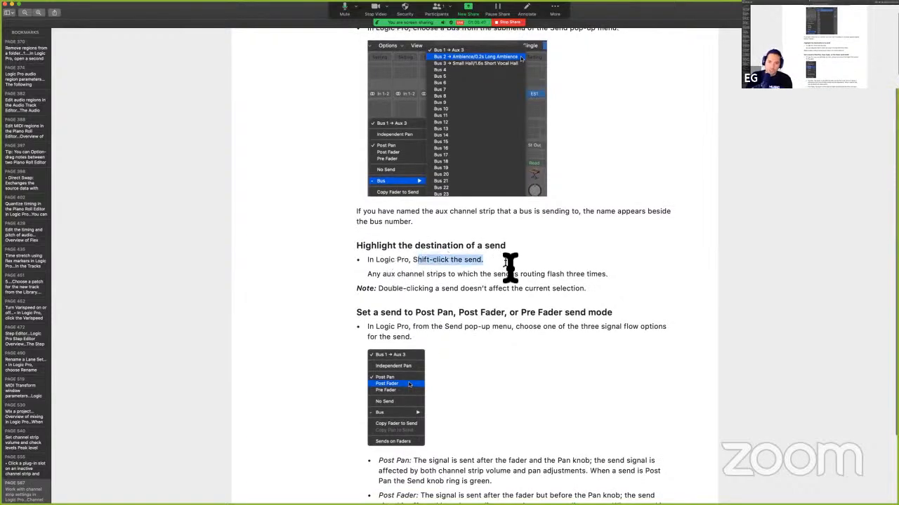
{"action": "left_click", "coordinate": [428, 288]}
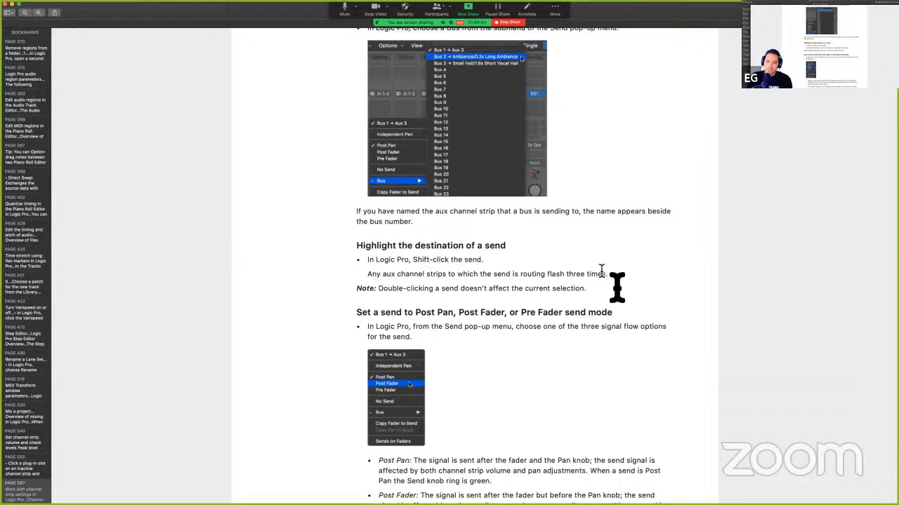
{"action": "left_click_drag", "start_coordinate": [513, 275], "coordinate": [622, 280]}
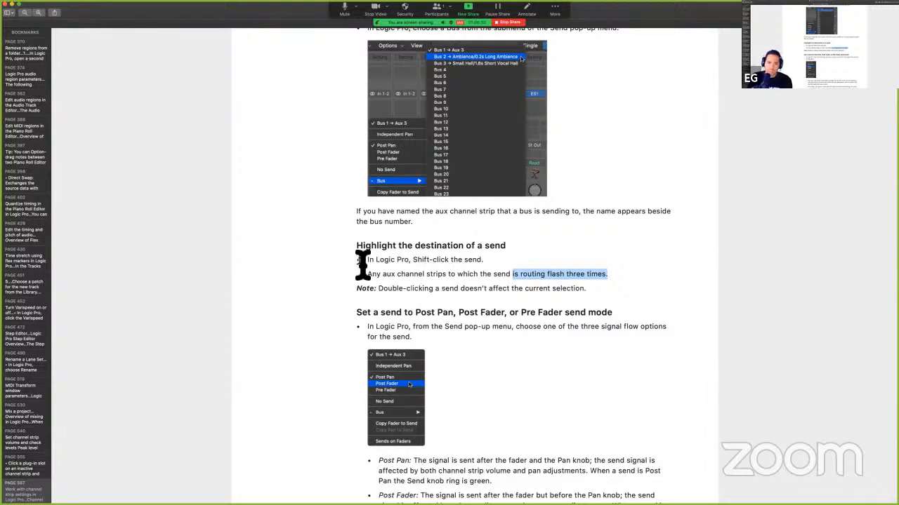
{"action": "left_click_drag", "start_coordinate": [357, 246], "coordinate": [584, 295]}
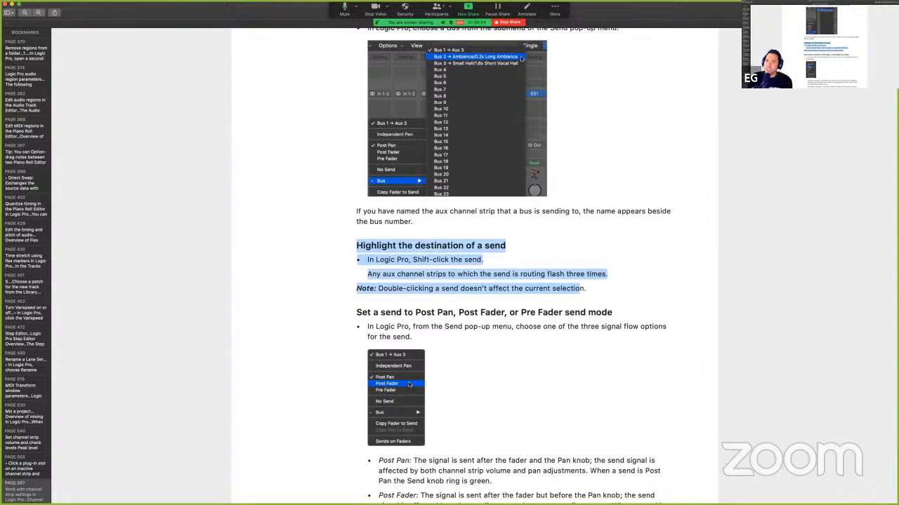
{"action": "key", "text": "ctrl+super+h"}
Step: Return to Logic Pro, select the Groove_HighSherf channel strip and flash the destination aux of its Bus 32 send
{"action": "key", "text": "ctrl+Right"}
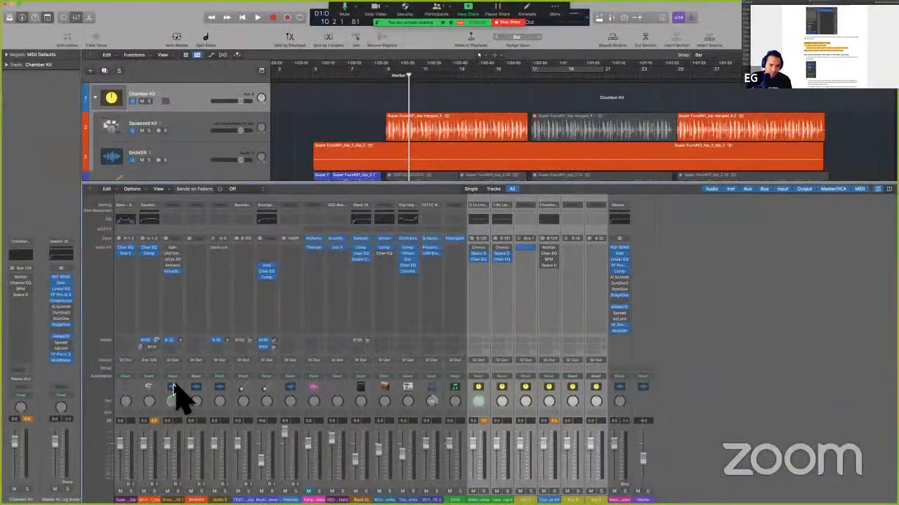
{"action": "left_click", "coordinate": [174, 386]}
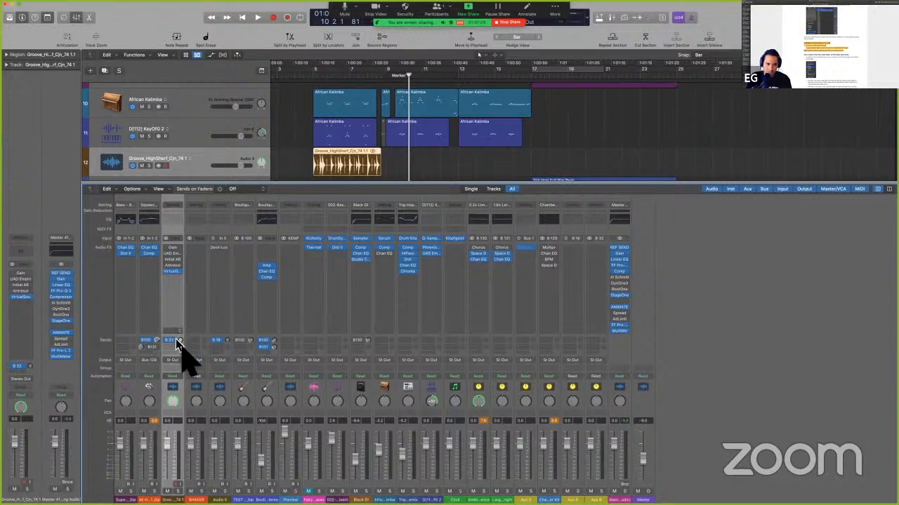
{"action": "key", "text": "shift"}
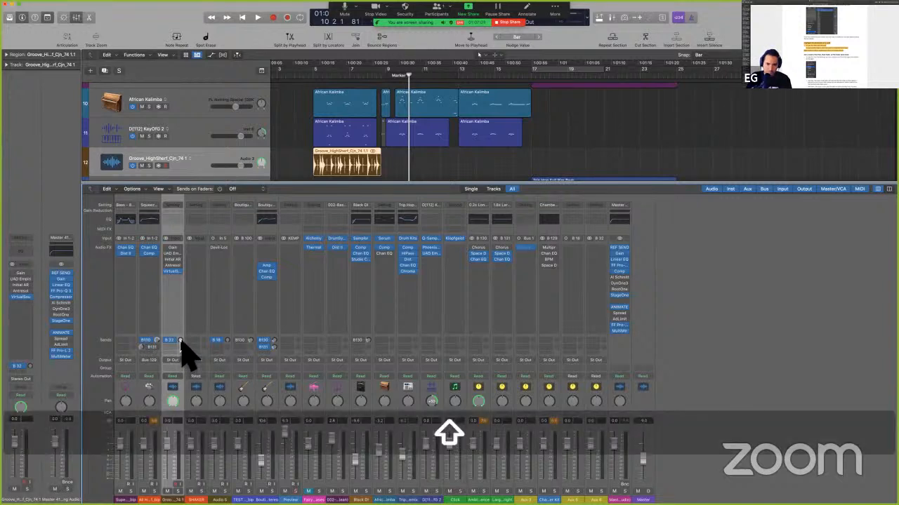
{"action": "left_click", "coordinate": [180, 341], "text": "shift"}
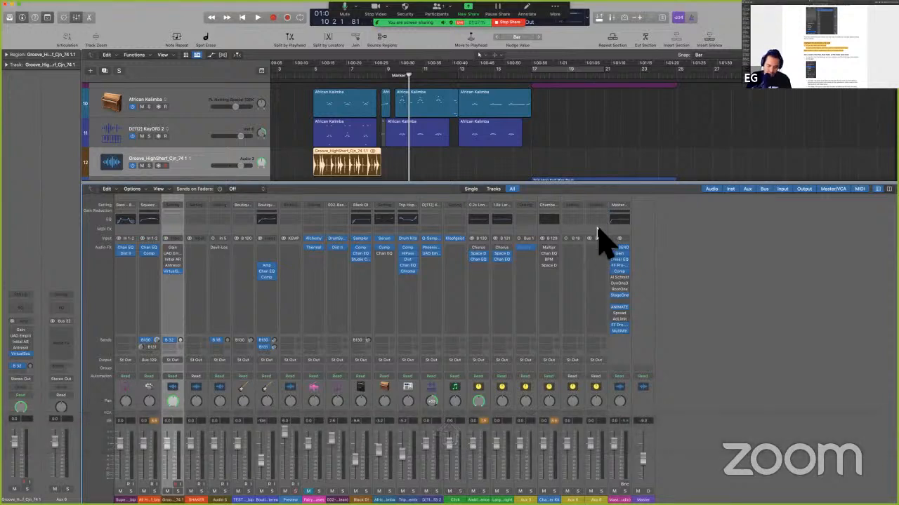
{"action": "key", "text": "ctrl+a"}
{"action": "mouse_move", "coordinate": [606, 199]}
{"action": "left_mouse_down"}
{"action": "mouse_move", "coordinate": [597, 199]}
{"action": "mouse_move", "coordinate": [584, 248]}
{"action": "mouse_move", "coordinate": [580, 415]}
{"action": "mouse_move", "coordinate": [596, 495]}
{"action": "mouse_move", "coordinate": [627, 238]}
{"action": "mouse_move", "coordinate": [609, 200]}
{"action": "left_mouse_up"}
{"action": "key", "text": "ctrl+a"}
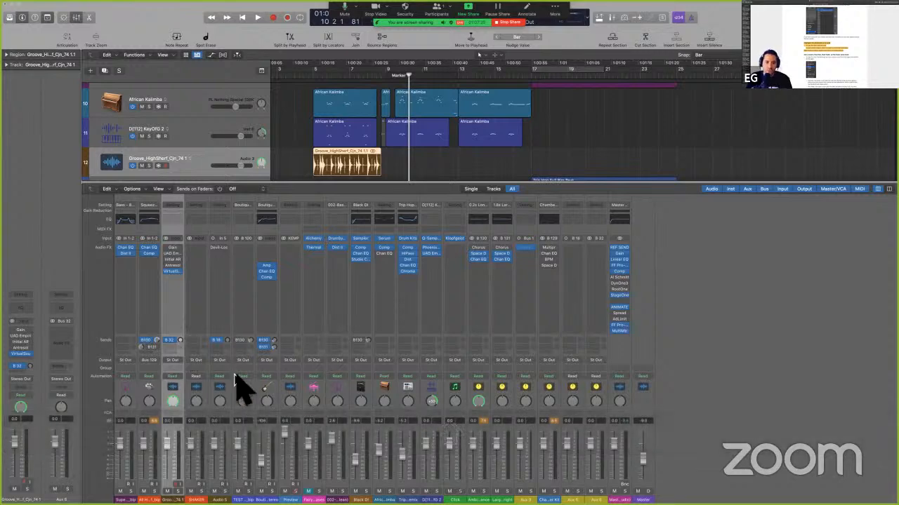
{"action": "key", "text": "shift"}
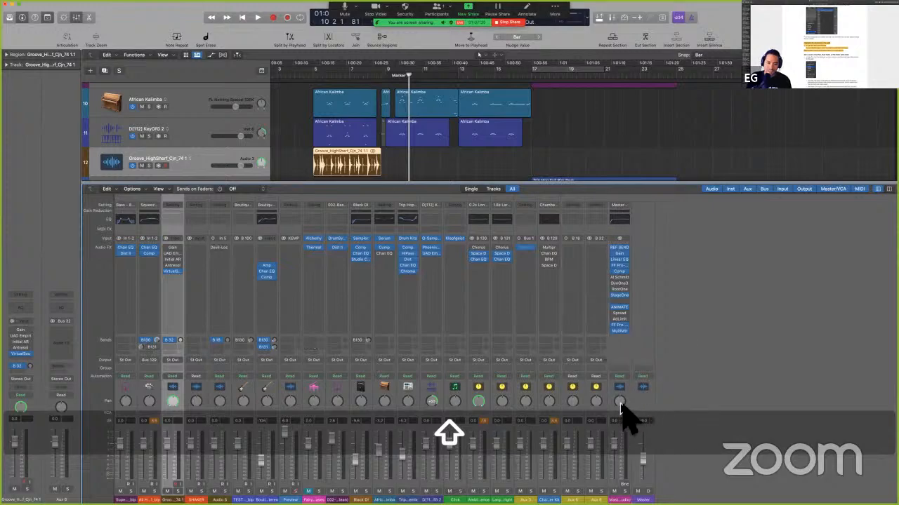
Step: Switch to the user guide and select the Post Pan sentence about the Send knob ring being green
{"action": "key", "text": "ctrl+Left"}
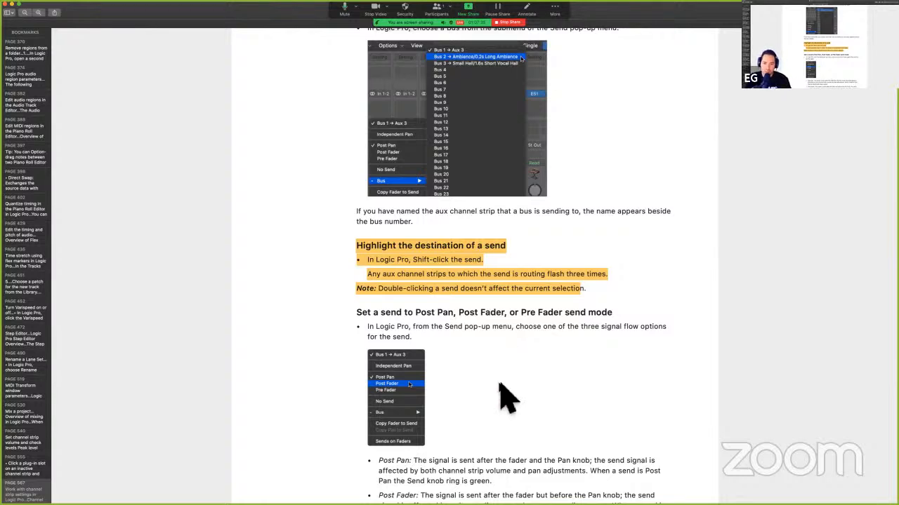
{"action": "scroll", "coordinate": [500, 385], "scroll_direction": "down", "scroll_amount": 3}
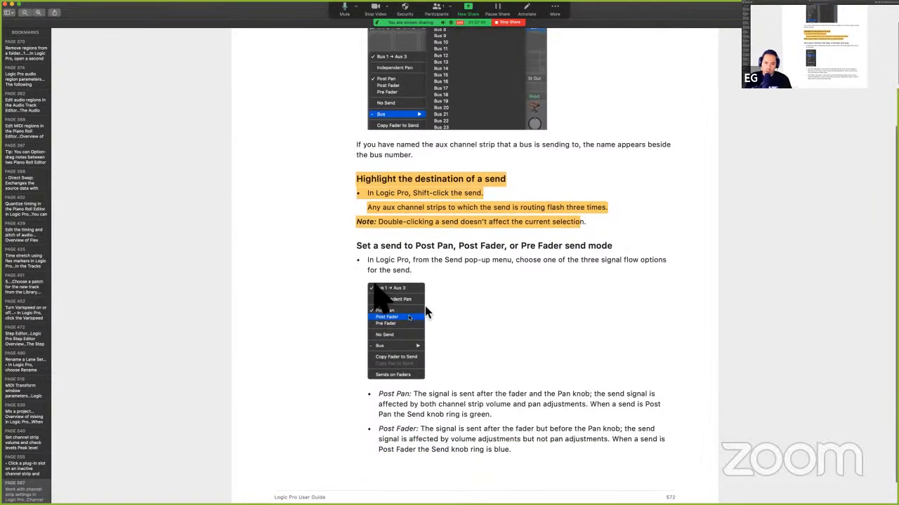
{"action": "scroll", "coordinate": [411, 379], "scroll_direction": "down", "scroll_amount": 2}
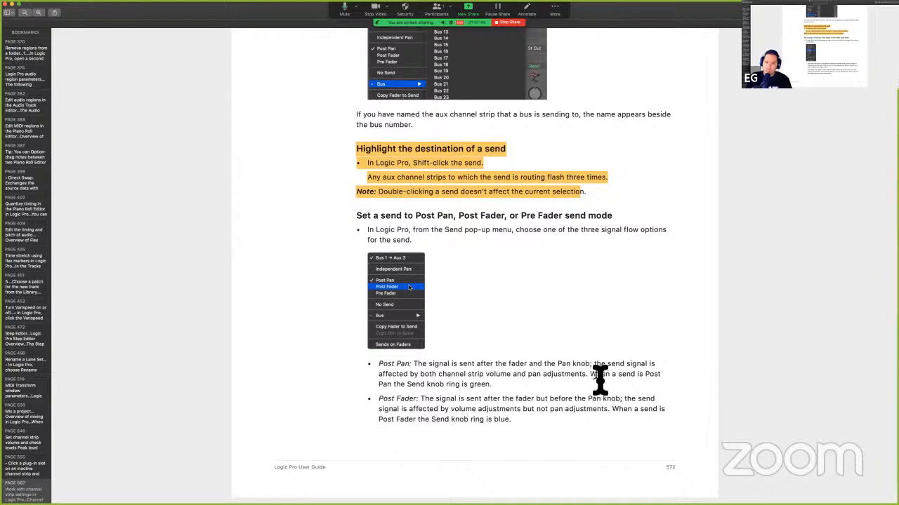
{"action": "left_click_drag", "start_coordinate": [592, 378], "coordinate": [646, 398]}
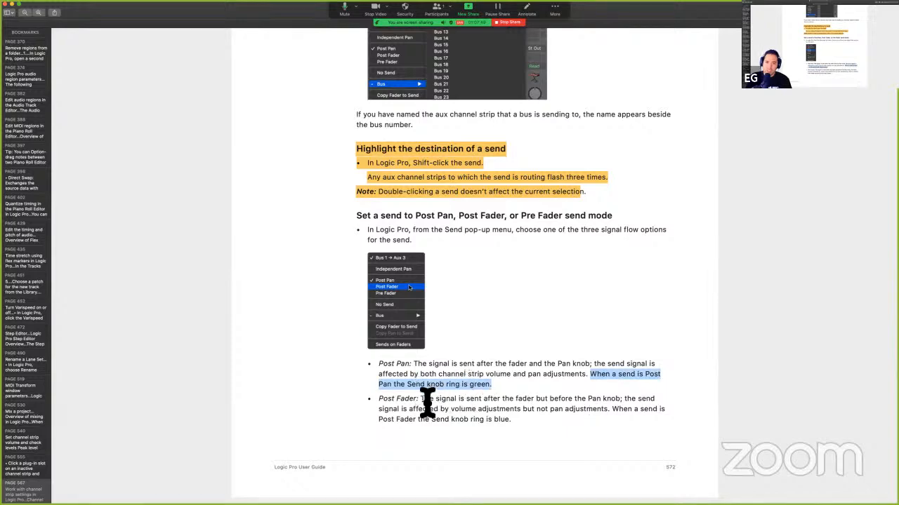
Step: Return to Logic Pro, raise the Groove_HighSherf strip's Bus 32 send level and set the send to Post Pan
{"action": "key", "text": "ctrl+Right"}
{"action": "left_click", "coordinate": [26, 367]}
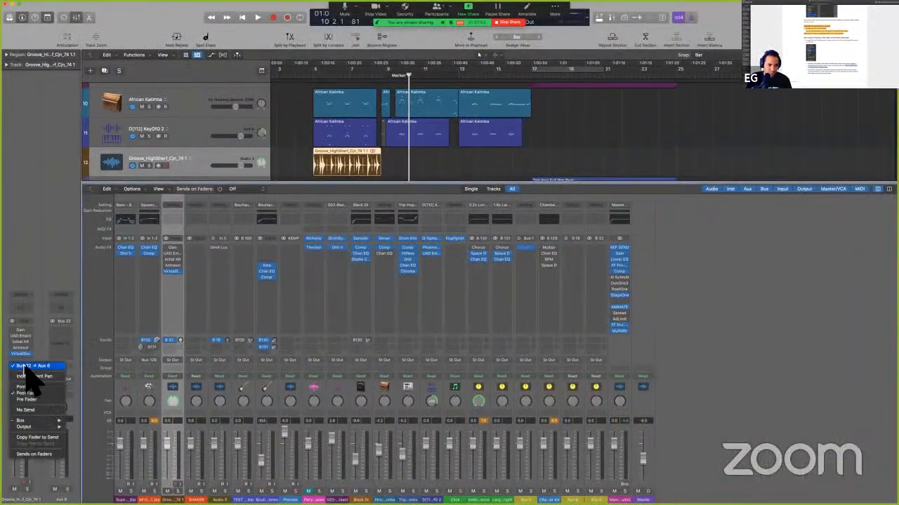
{"action": "left_click", "coordinate": [28, 366]}
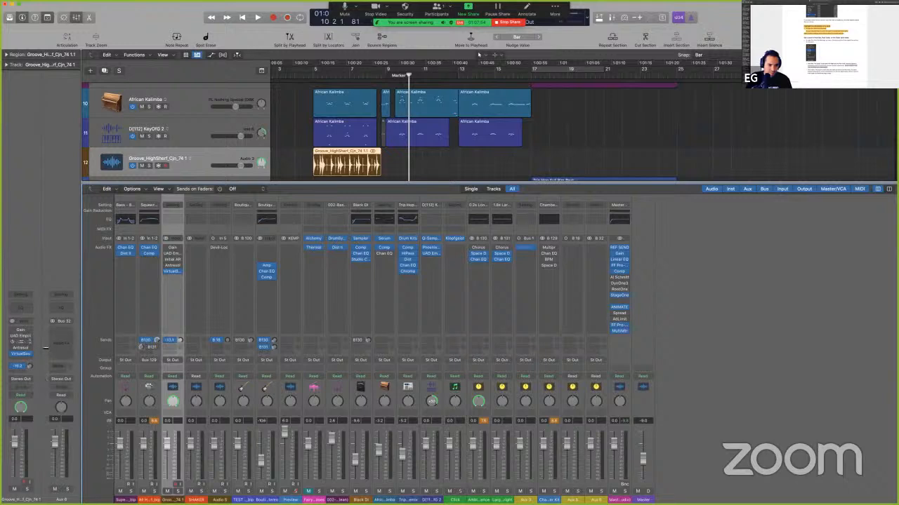
{"action": "left_click", "coordinate": [27, 368]}
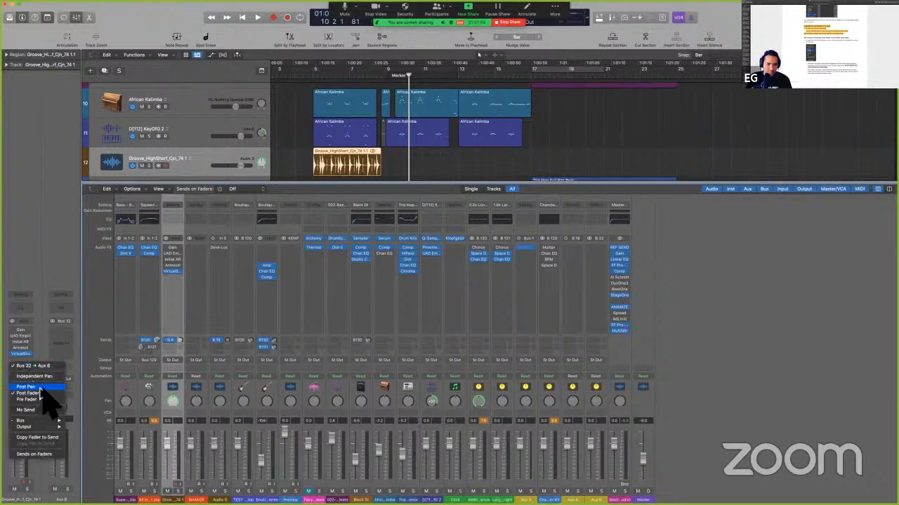
{"action": "left_click", "coordinate": [41, 387]}
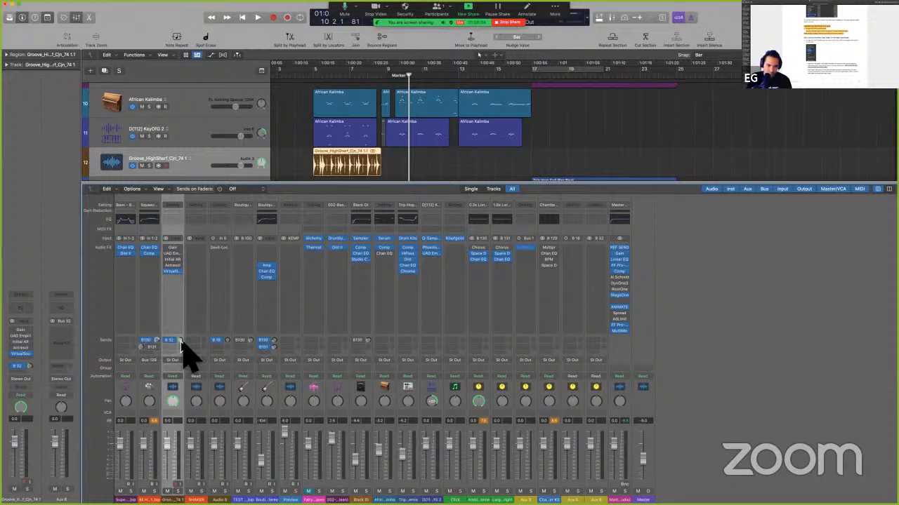
Step: Switch the Groove_HighSherf strip's Bus 32 send to Pre Fader for comparison and return it to Post Pan
{"action": "left_click", "coordinate": [21, 366]}
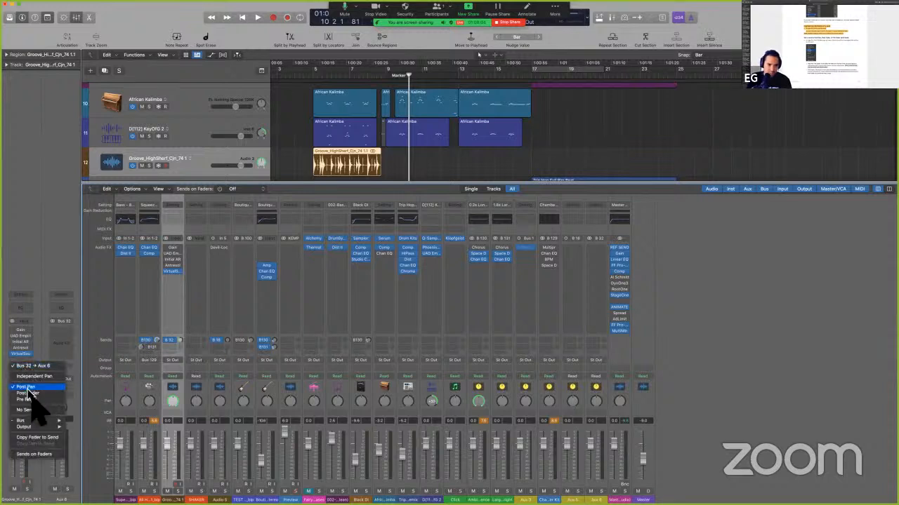
{"action": "left_click", "coordinate": [28, 399]}
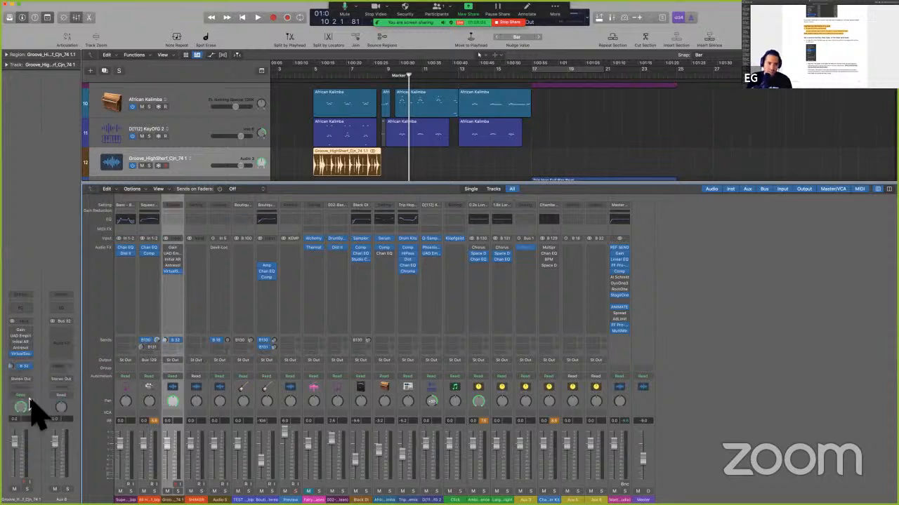
{"action": "left_click", "coordinate": [24, 366]}
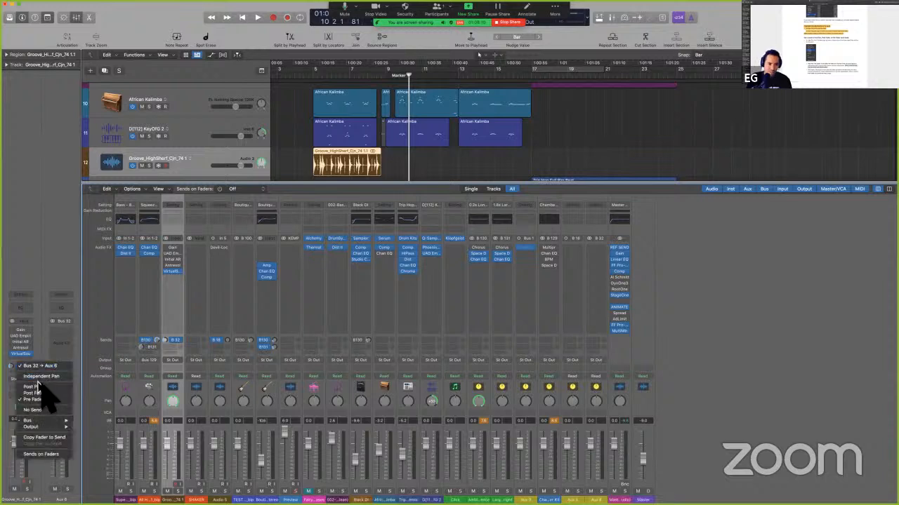
{"action": "left_click", "coordinate": [31, 387]}
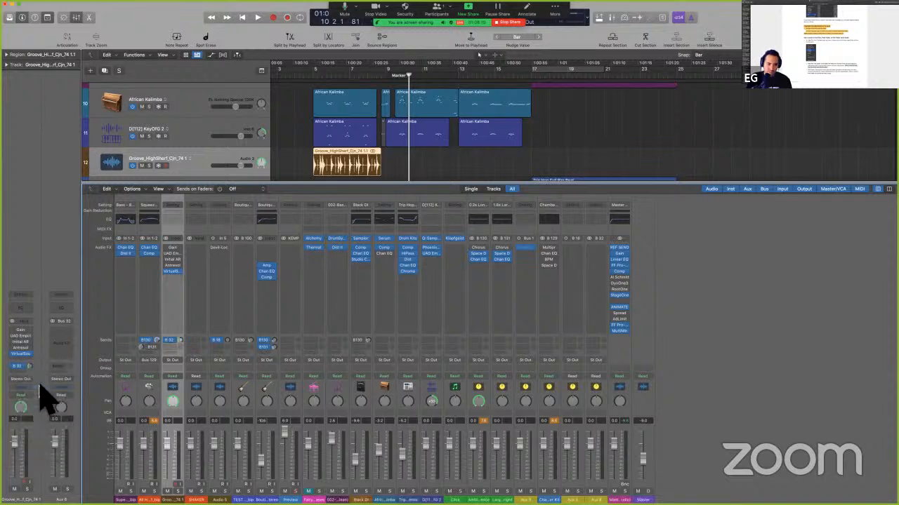
Step: Cycle the Groove_HighSherf strip's Bus 32 send twice through Post Fader and Pre Fader, returning it to Post Pan each time
{"action": "left_click", "coordinate": [24, 366]}
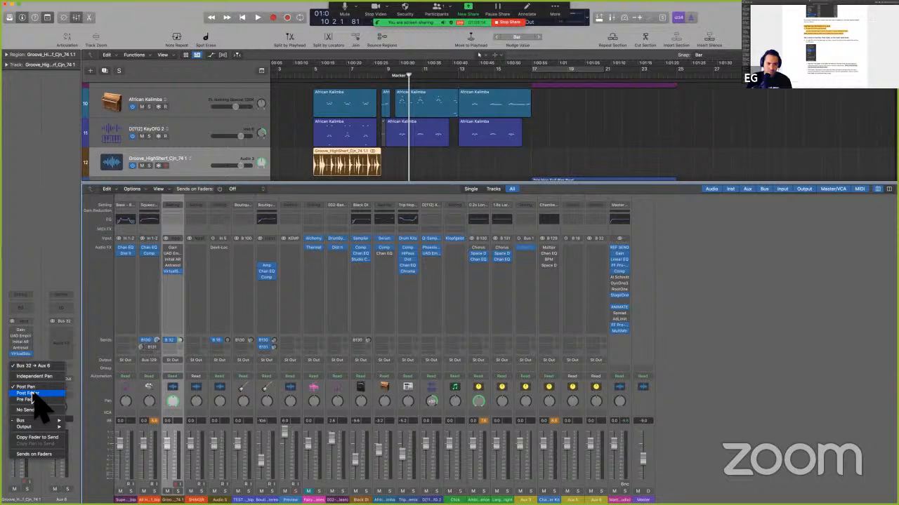
{"action": "left_click", "coordinate": [33, 393]}
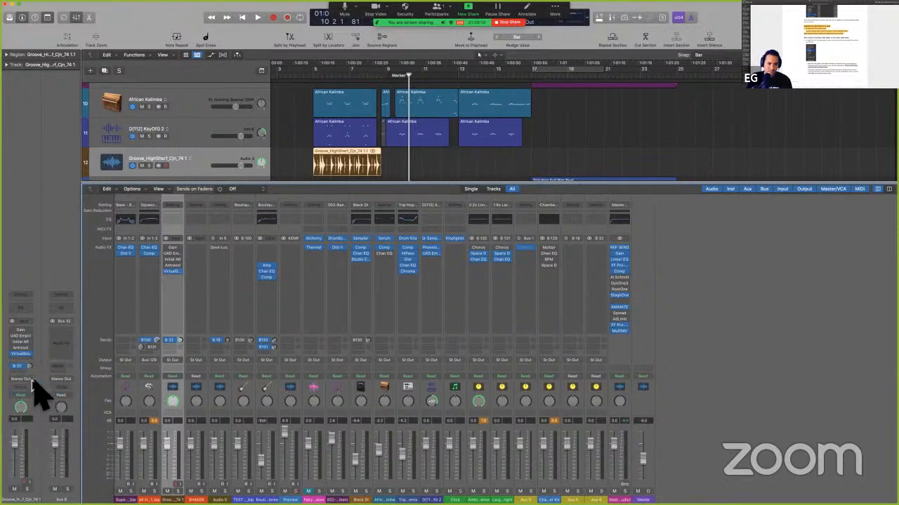
{"action": "left_click", "coordinate": [23, 366]}
{"action": "left_click", "coordinate": [26, 400]}
{"action": "left_click", "coordinate": [23, 366]}
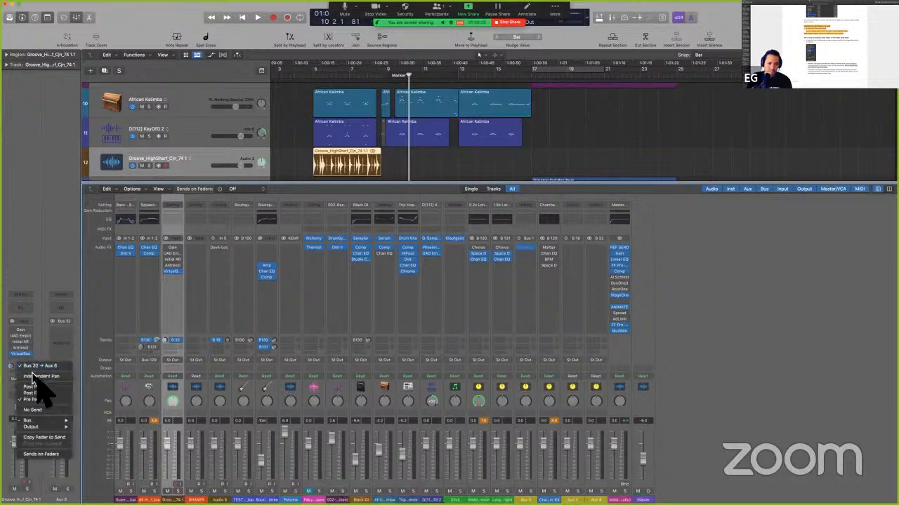
{"action": "left_click", "coordinate": [41, 387]}
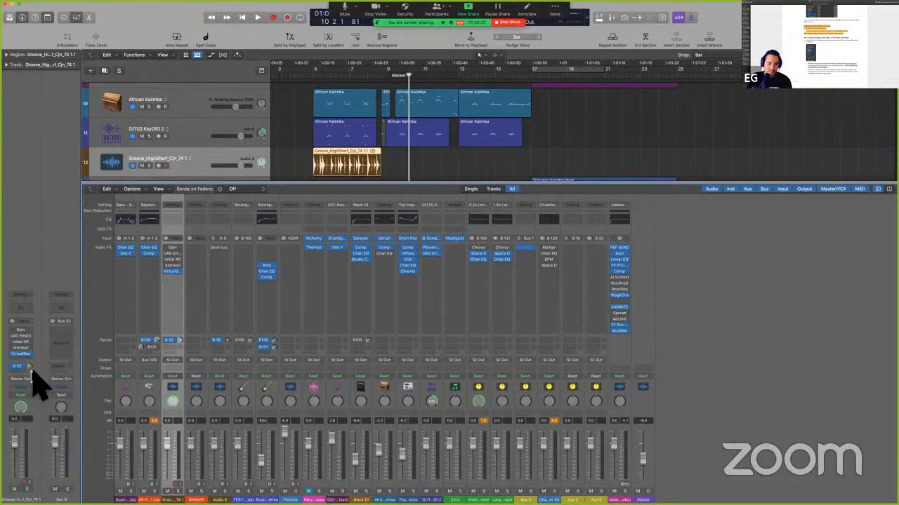
{"action": "left_click", "coordinate": [25, 366]}
{"action": "left_click", "coordinate": [34, 394]}
{"action": "left_click", "coordinate": [27, 367]}
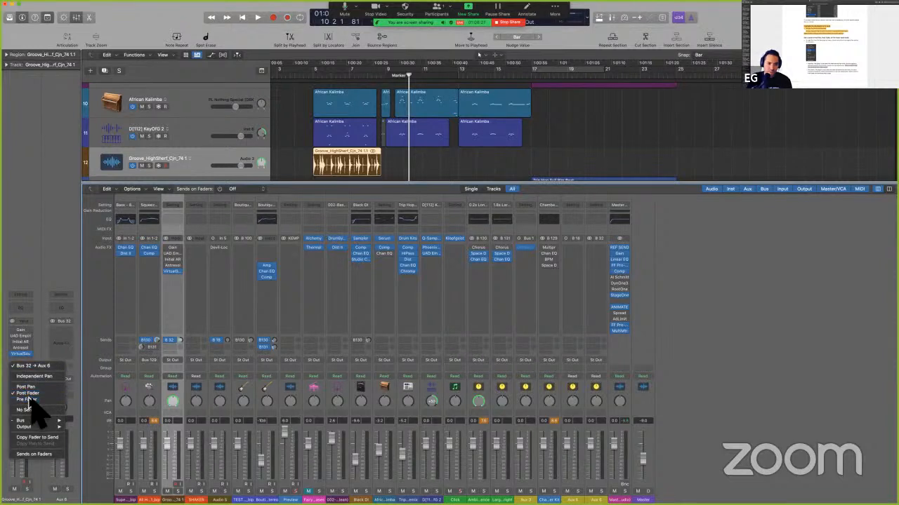
{"action": "left_click", "coordinate": [28, 400]}
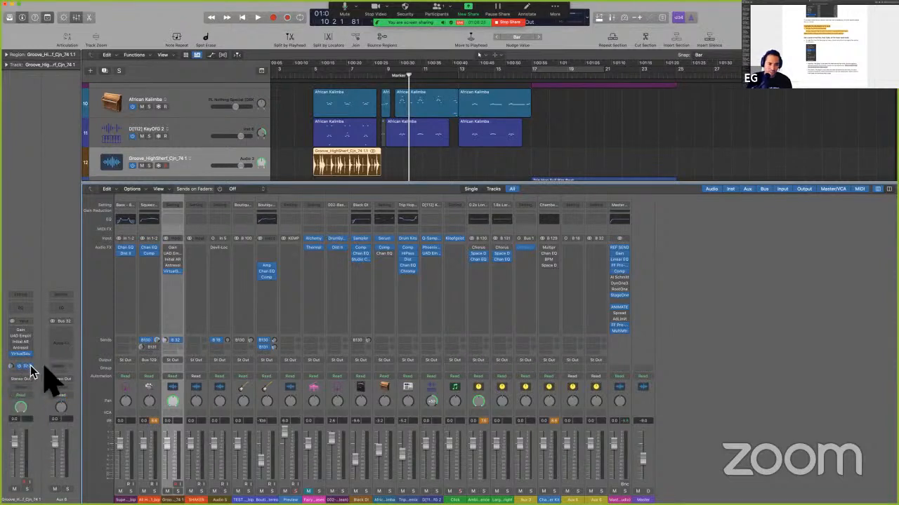
{"action": "left_click", "coordinate": [30, 365]}
{"action": "left_click", "coordinate": [39, 399]}
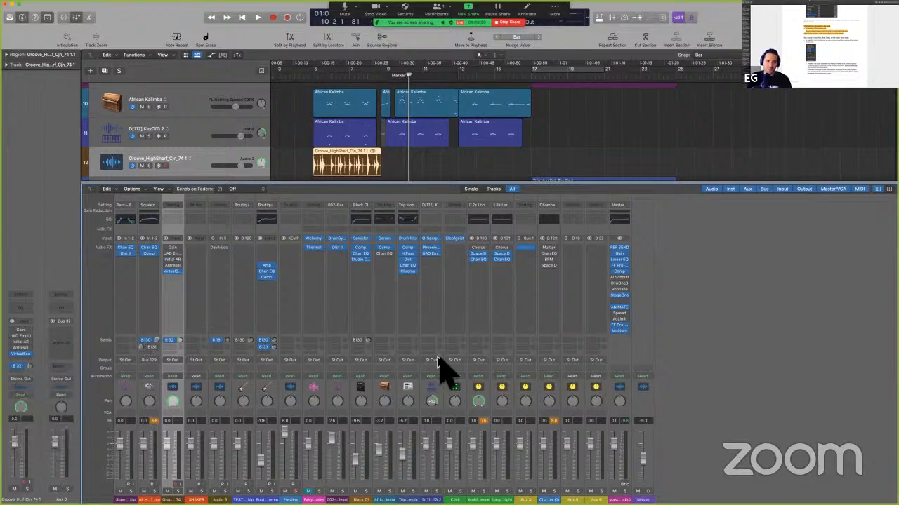
Step: Switch to the user guide and enlarge the section "Adjust panning for sends independently in Logic Pro" for reading
{"action": "key", "text": "super+Tab"}
{"action": "scroll", "coordinate": [516, 461], "scroll_direction": "down", "scroll_amount": 10}
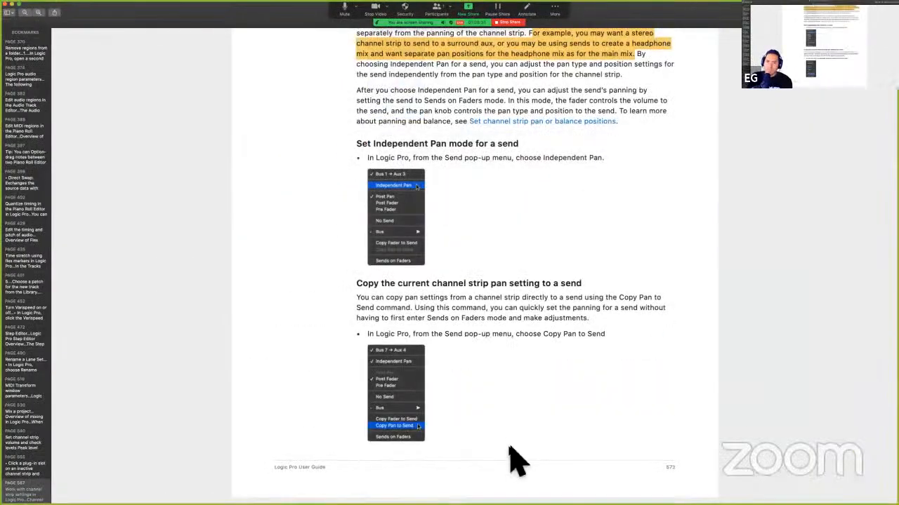
{"action": "scroll", "coordinate": [515, 461], "scroll_direction": "up", "scroll_amount": 4}
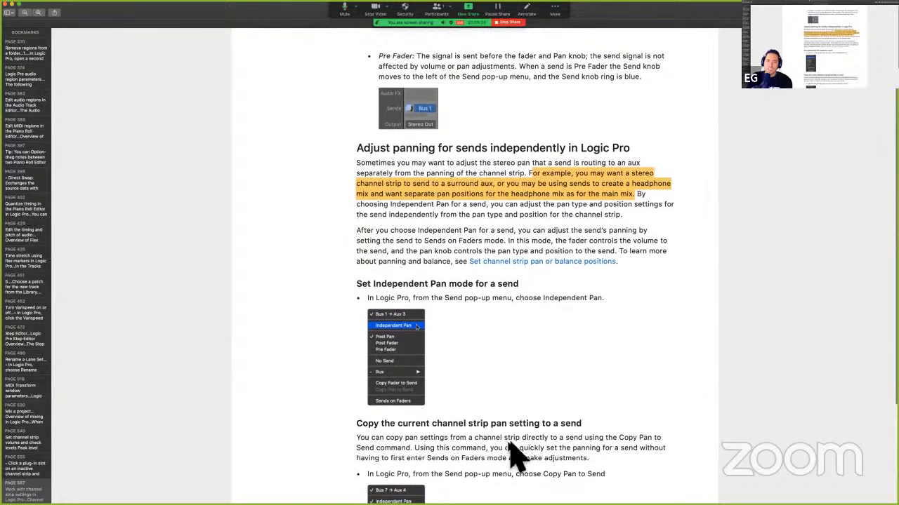
{"action": "scroll", "coordinate": [516, 457], "scroll_direction": "down", "scroll_amount": 1}
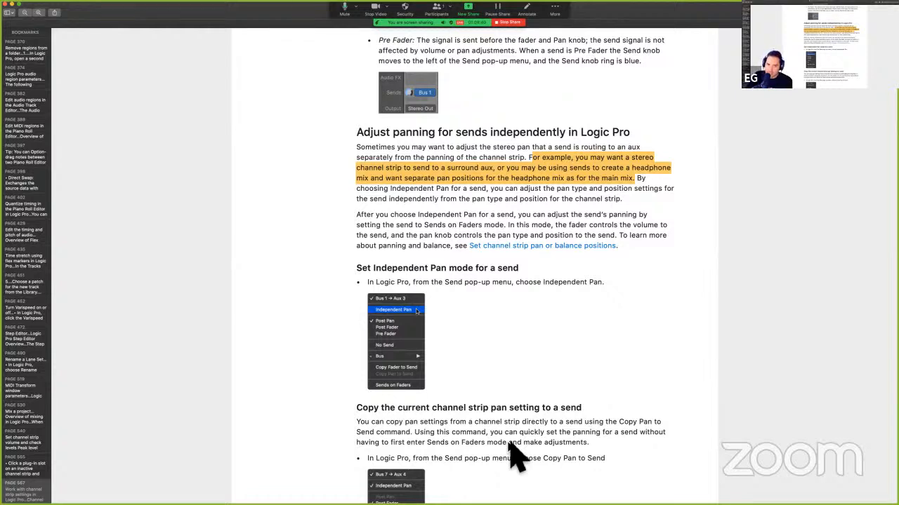
{"action": "scroll", "coordinate": [504, 211], "scroll_direction": "up", "scroll_amount": 3}
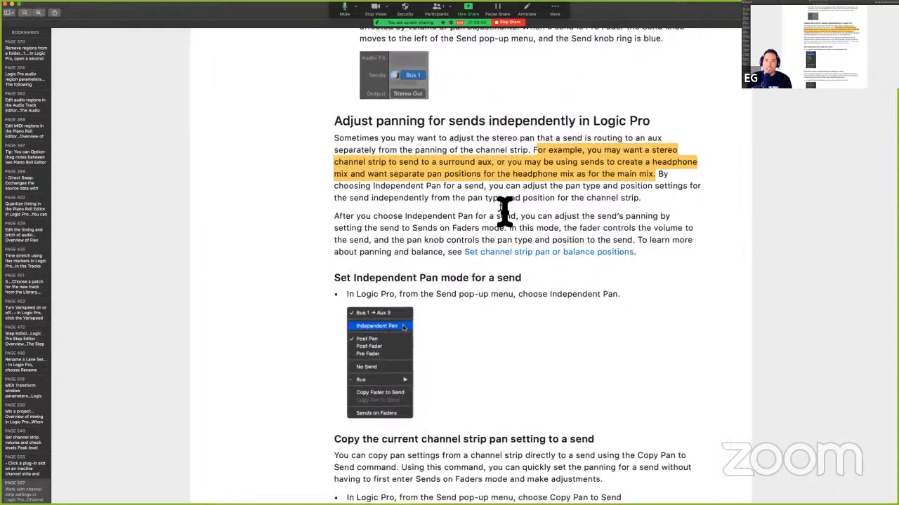
{"action": "scroll", "coordinate": [504, 211], "scroll_direction": "up", "scroll_amount": 2}
{"action": "scroll", "coordinate": [505, 198], "scroll_direction": "down", "scroll_amount": 3}
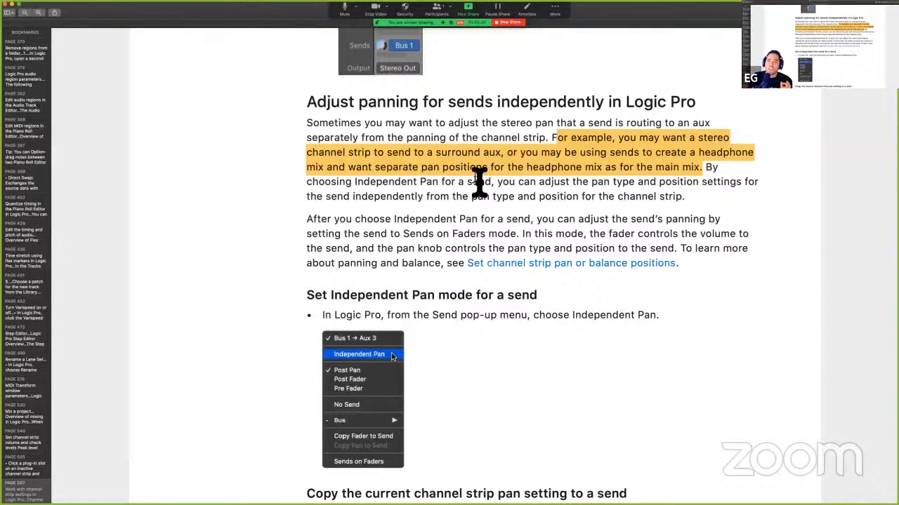
Step: Select part of the headphone mix sentence and the section heading in turn, and clear the selection
{"action": "left_click_drag", "start_coordinate": [483, 170], "coordinate": [632, 170]}
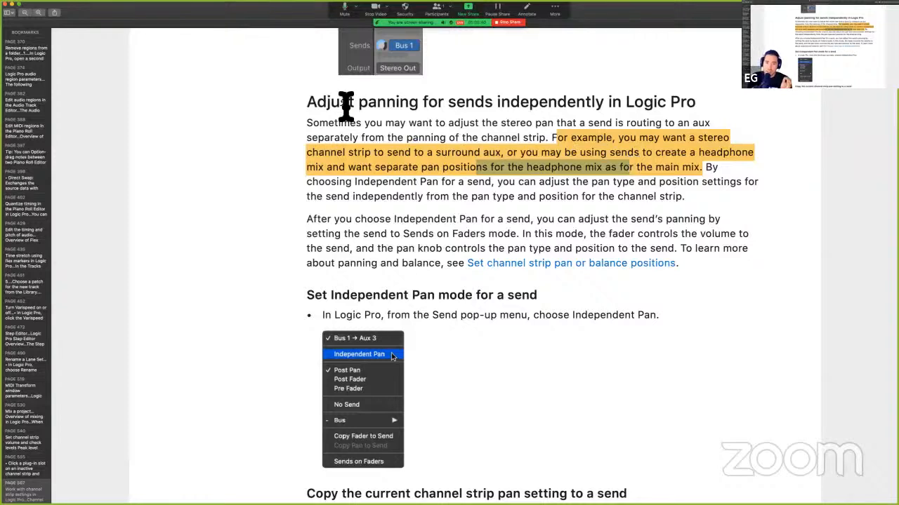
{"action": "left_click_drag", "start_coordinate": [339, 103], "coordinate": [577, 106]}
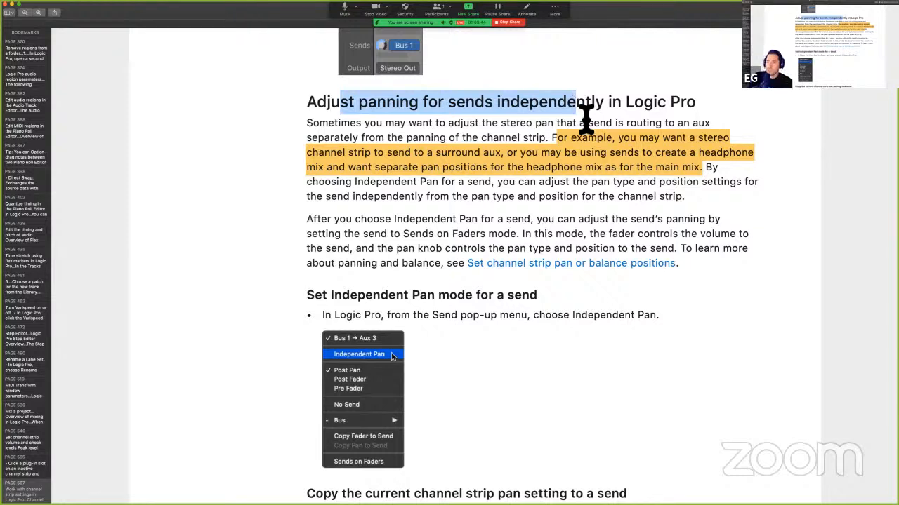
{"action": "left_click", "coordinate": [664, 218]}
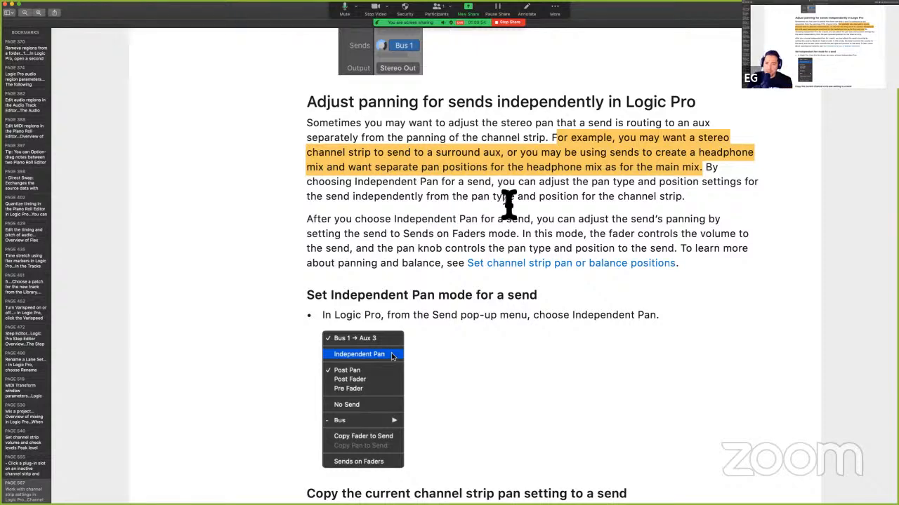
Step: Return to Logic Pro, turn the Chamber Kit strip's pan knob and reset it to centre
{"action": "key", "text": "ctrl+Right"}
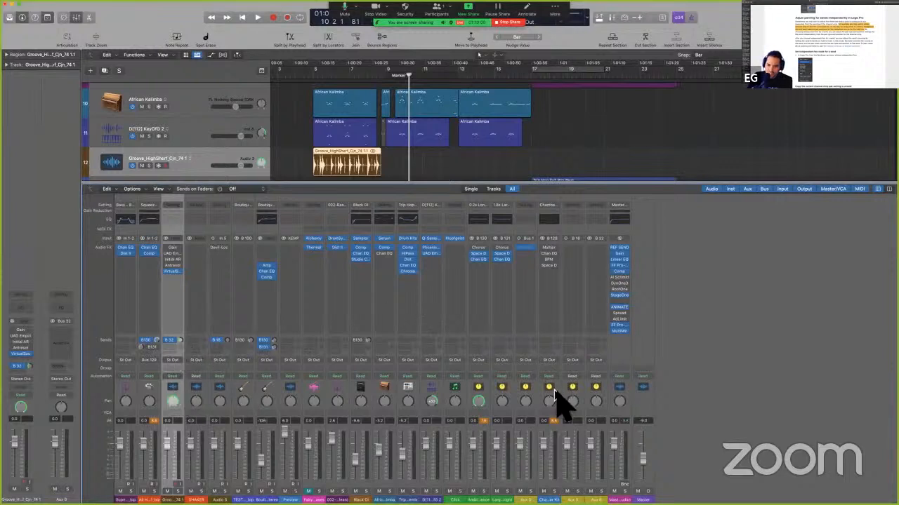
{"action": "left_click", "coordinate": [555, 399]}
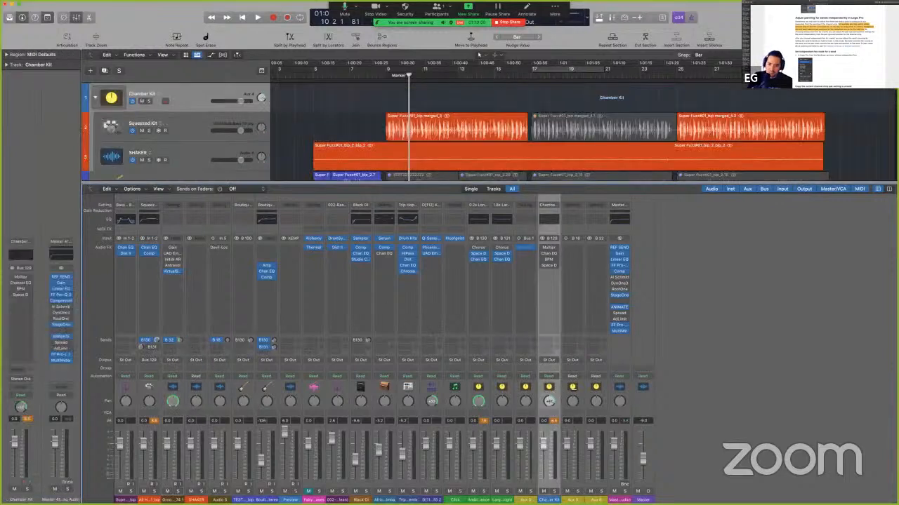
{"action": "key", "text": "alt"}
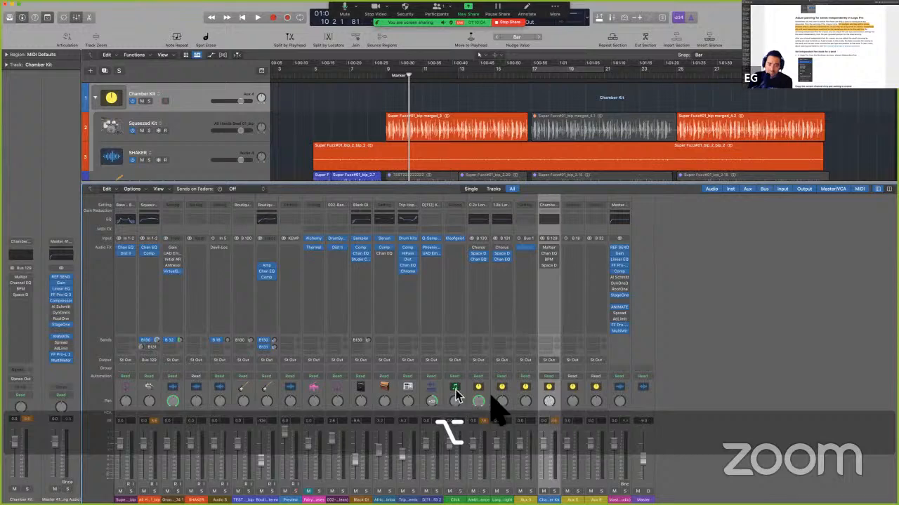
{"action": "left_click", "coordinate": [240, 349]}
{"action": "left_click", "coordinate": [238, 281]}
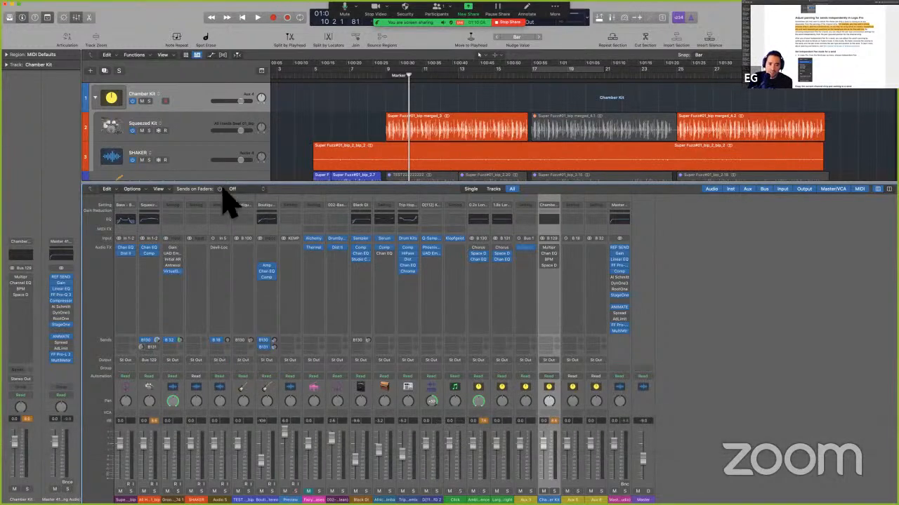
Step: Turn on Sends on Faders and set it to Bus 130, Ambience/0.2s Long Ambience
{"action": "left_click", "coordinate": [232, 190]}
{"action": "left_click", "coordinate": [247, 191]}
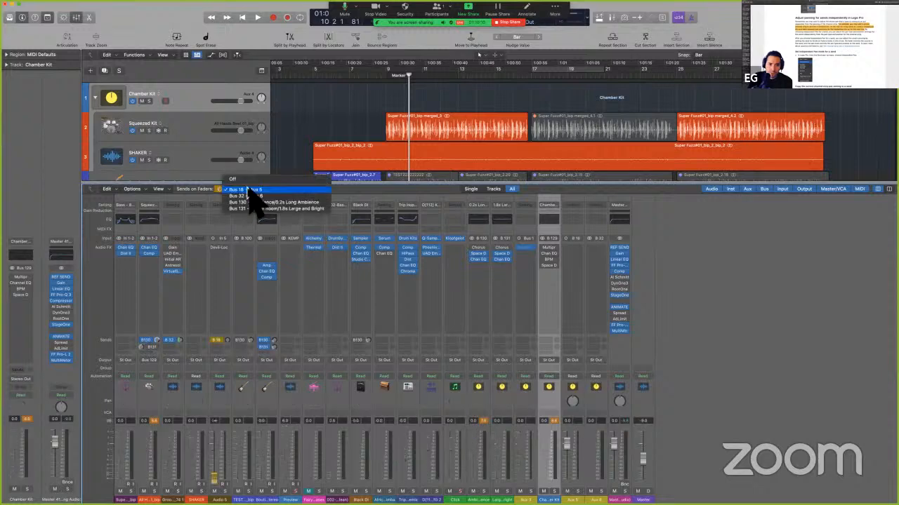
{"action": "left_click", "coordinate": [261, 202]}
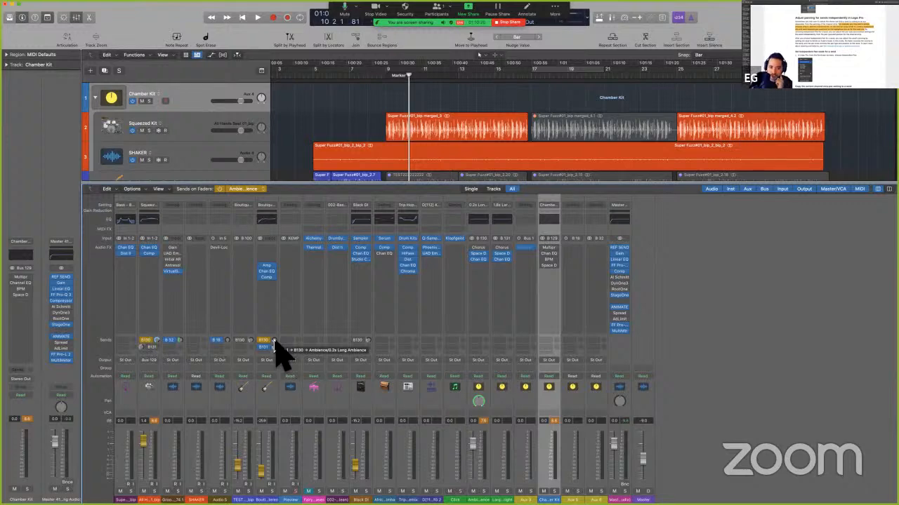
Step: Enable Independent Pan for the Bus 130 send on the Boutique strip carrying Bus 130 and 131, pan the send, and select its destination aux
{"action": "left_click", "coordinate": [273, 343]}
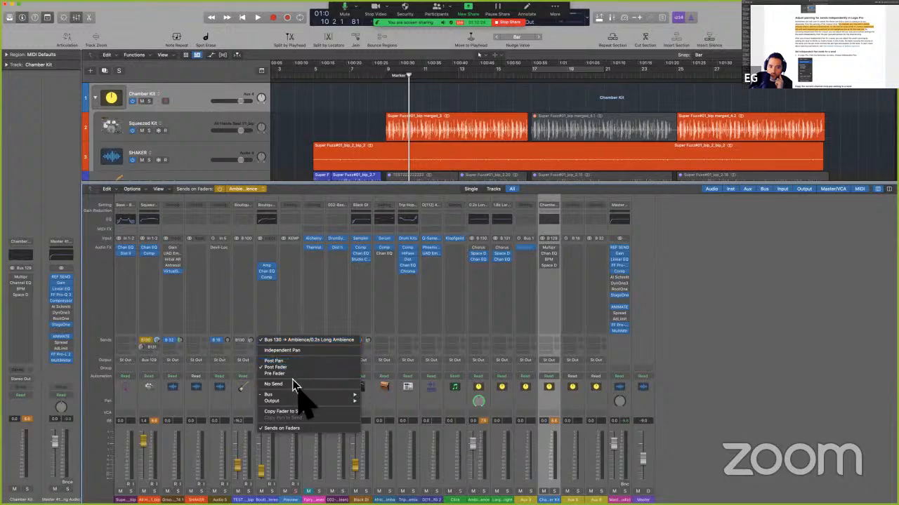
{"action": "left_click", "coordinate": [303, 351]}
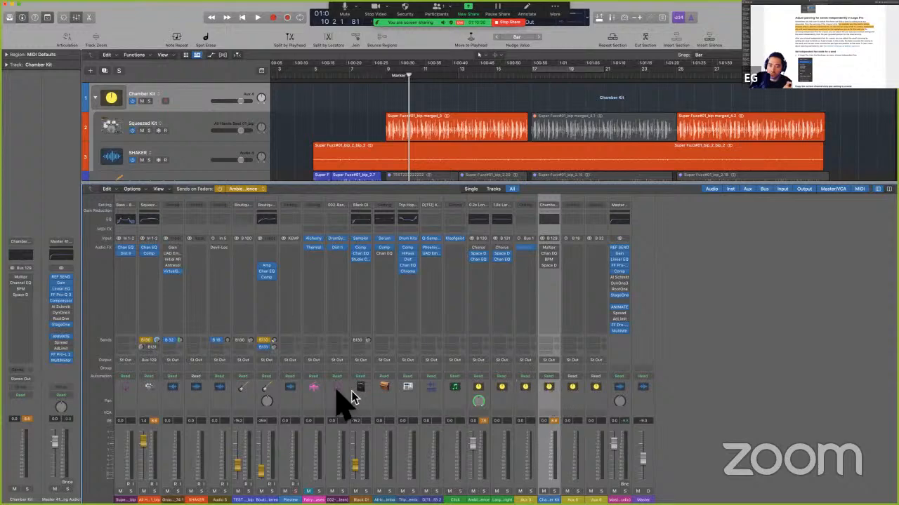
{"action": "left_click_drag", "start_coordinate": [267, 404], "coordinate": [266, 381]}
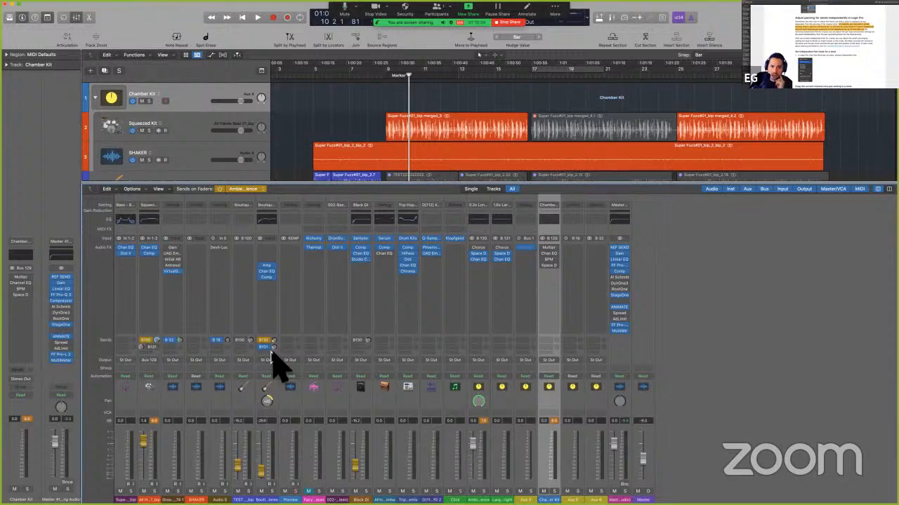
{"action": "left_click", "coordinate": [480, 384]}
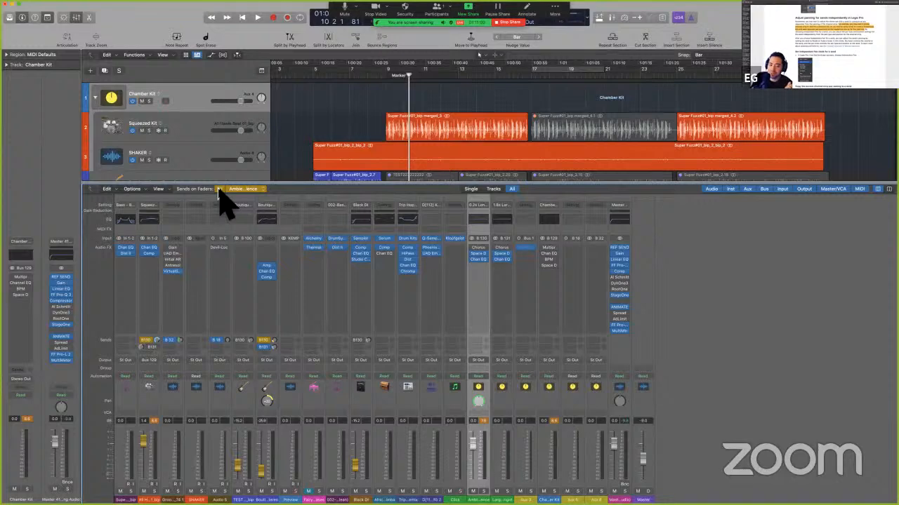
Step: Turn off Independent Pan for the Boutique strip's Bus 130 send and raise its send level to about -2.1 dB
{"action": "left_click", "coordinate": [269, 344]}
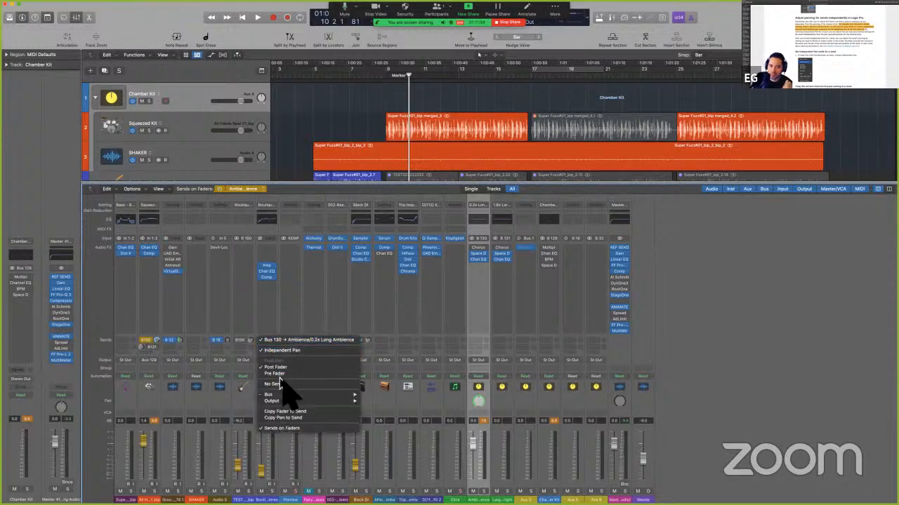
{"action": "left_click", "coordinate": [304, 351]}
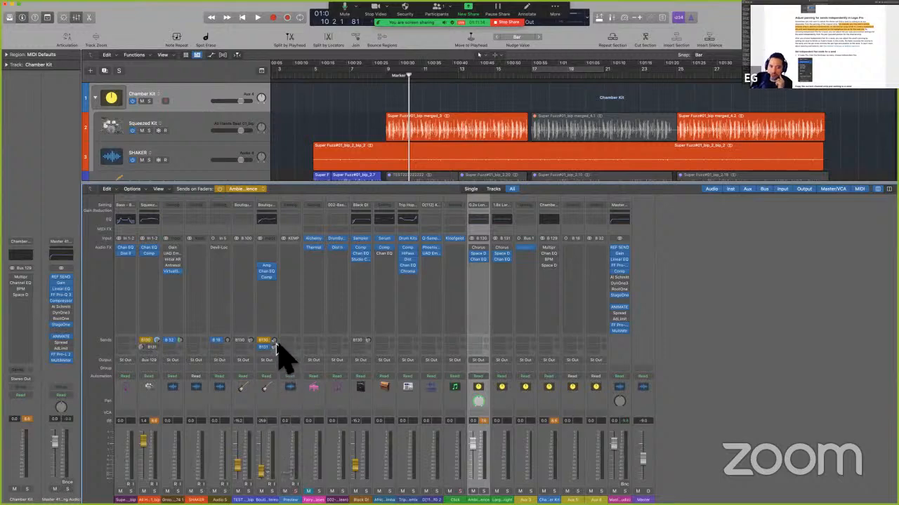
{"action": "key", "text": "ctrl+alt+super+m"}
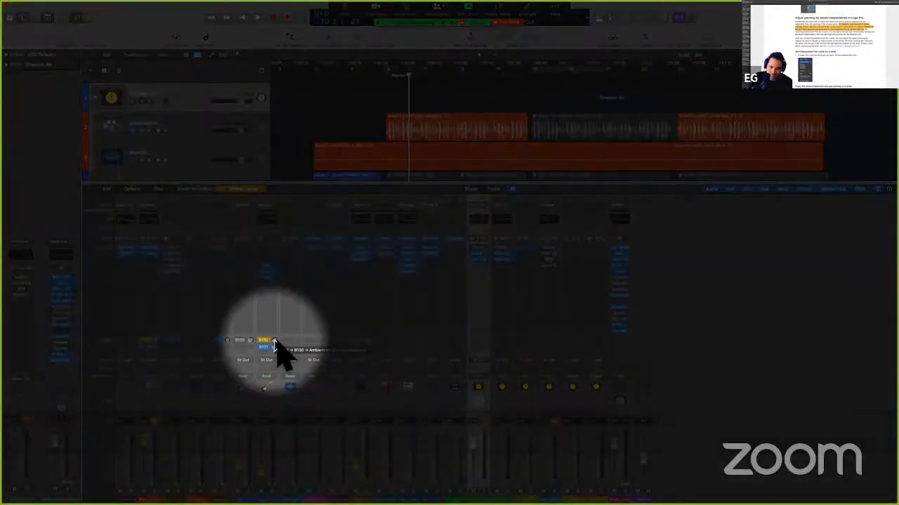
{"action": "key", "text": "ctrl"}
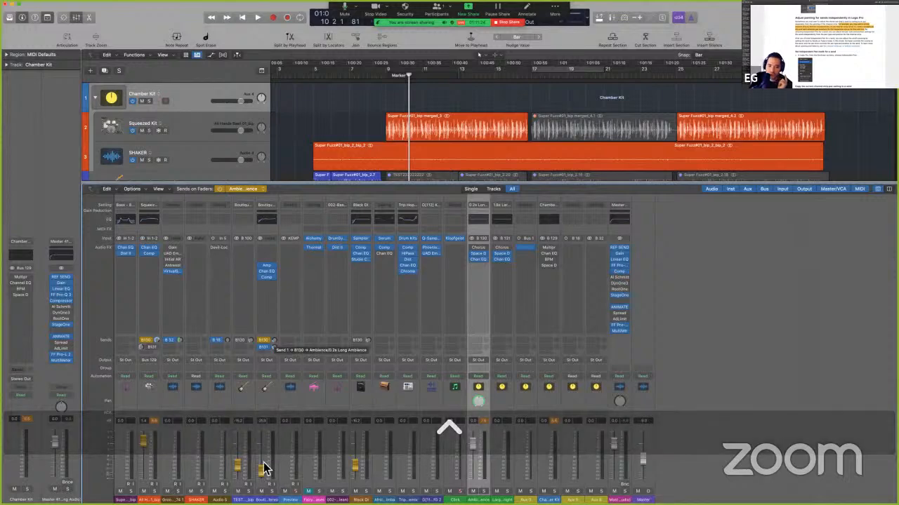
{"action": "left_click_drag", "start_coordinate": [261, 469], "coordinate": [261, 446]}
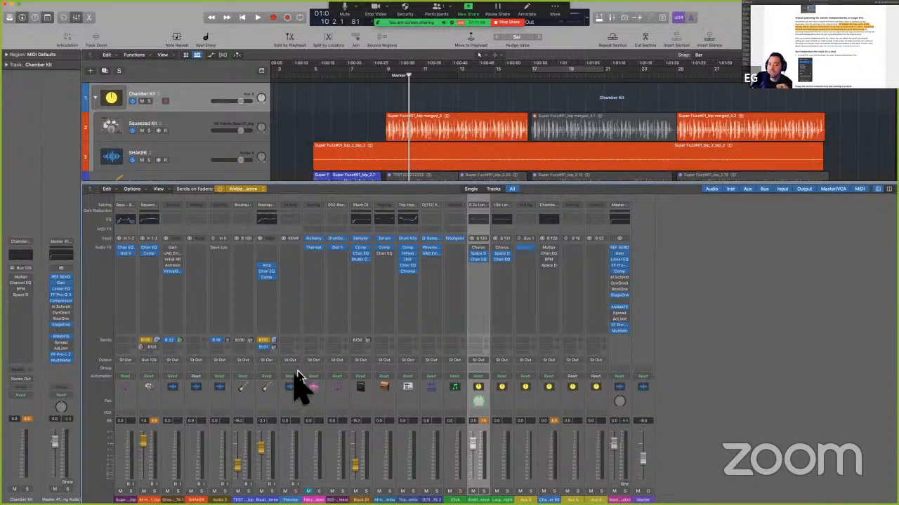
Step: Turn off Sends on Faders in the mixer
{"action": "left_click", "coordinate": [220, 190]}
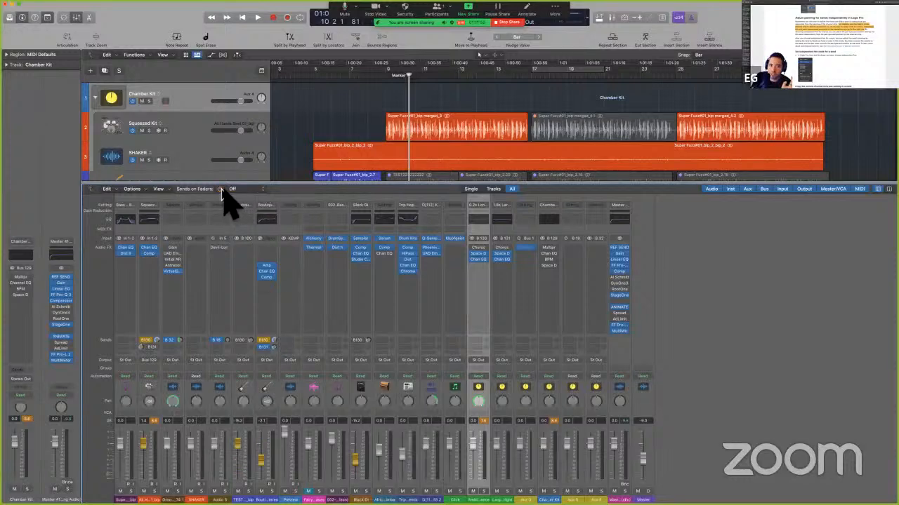
{"action": "left_click", "coordinate": [160, 189]}
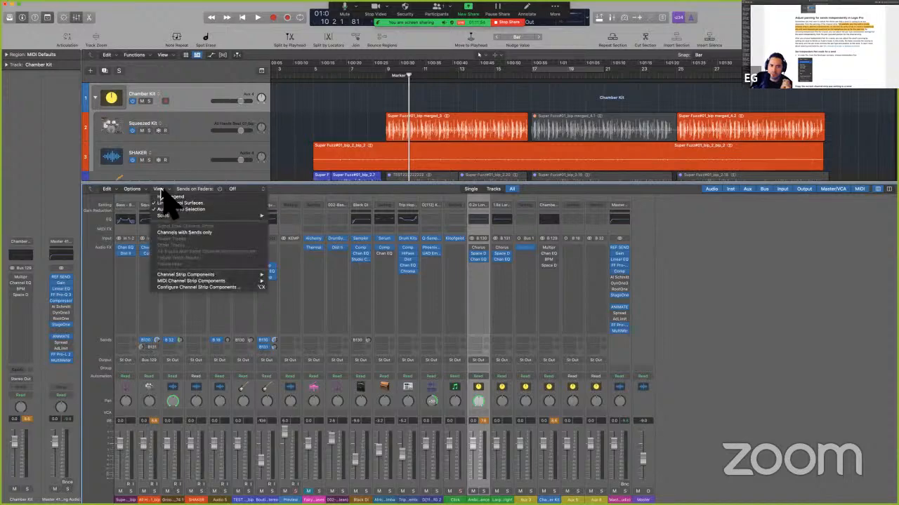
{"action": "left_click", "coordinate": [276, 295]}
Step: Switch to the user guide and bring up the section on copying the current channel strip pan setting to a send
{"action": "key", "text": "ctrl+Left"}
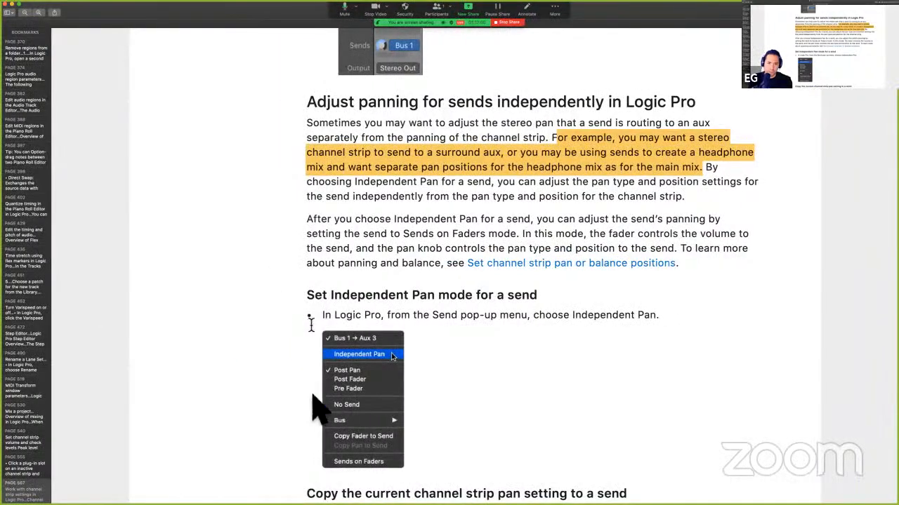
{"action": "scroll", "coordinate": [379, 253], "scroll_direction": "down", "scroll_amount": 1}
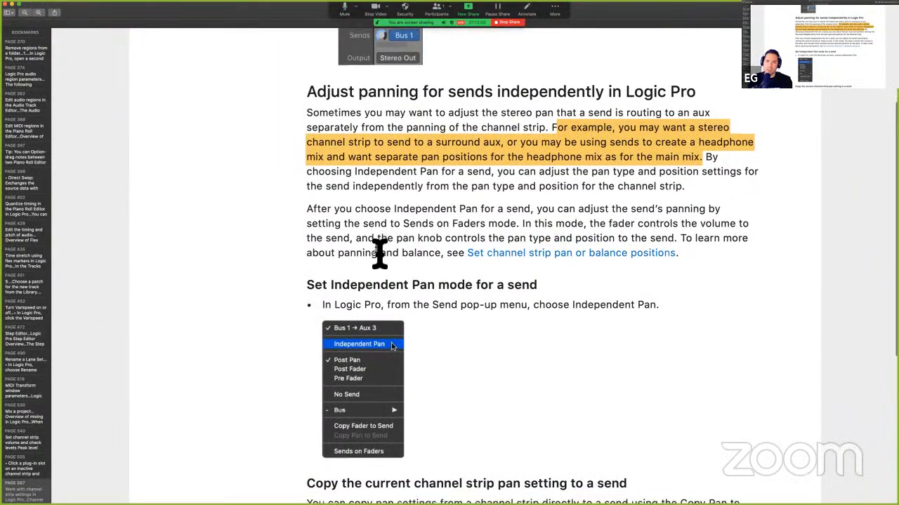
{"action": "scroll", "coordinate": [379, 253], "scroll_direction": "down", "scroll_amount": 5}
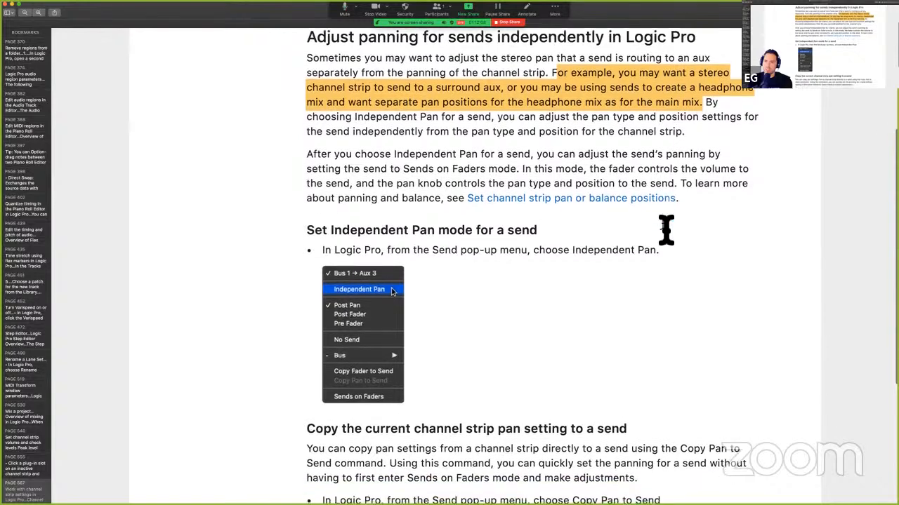
Step: Read the guide's Copy Pan to Send section, then in Logic Pro's mixer enable Independent Pan for Boutique's Bus 130 send and Sends on Faders
{"action": "scroll", "coordinate": [667, 235], "scroll_direction": "down", "scroll_amount": 9}
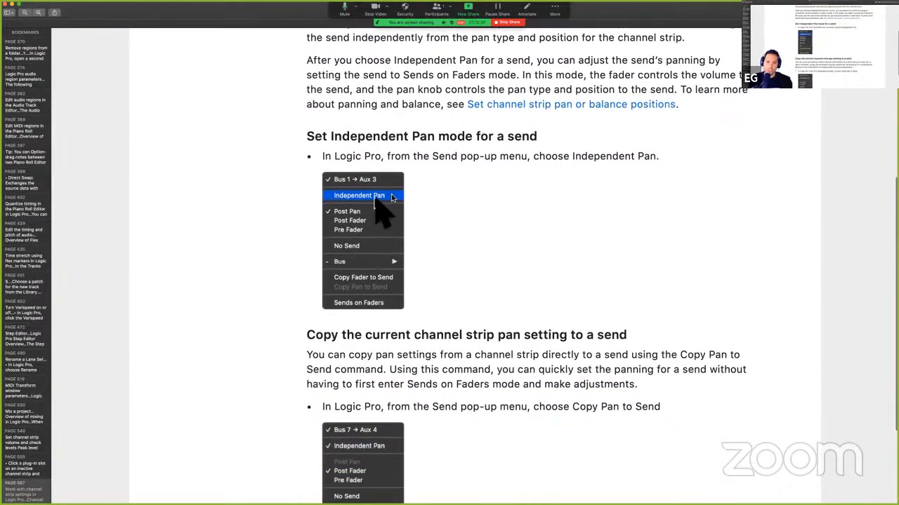
{"action": "scroll", "coordinate": [379, 207], "scroll_direction": "down", "scroll_amount": 8}
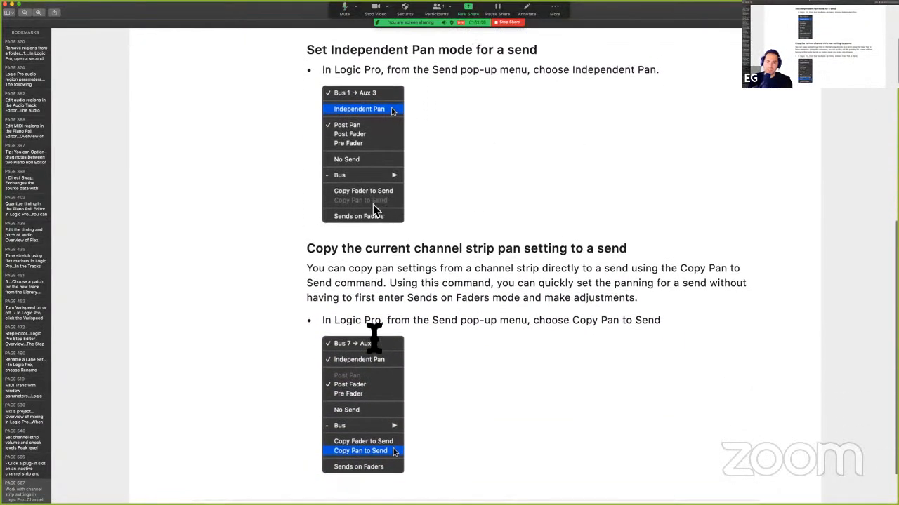
{"action": "key", "text": "ctrl+Right"}
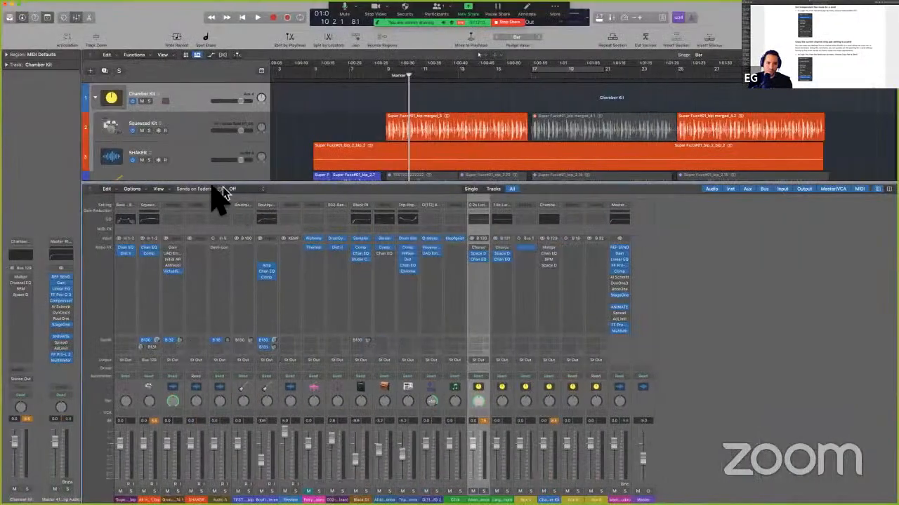
{"action": "left_click", "coordinate": [272, 342]}
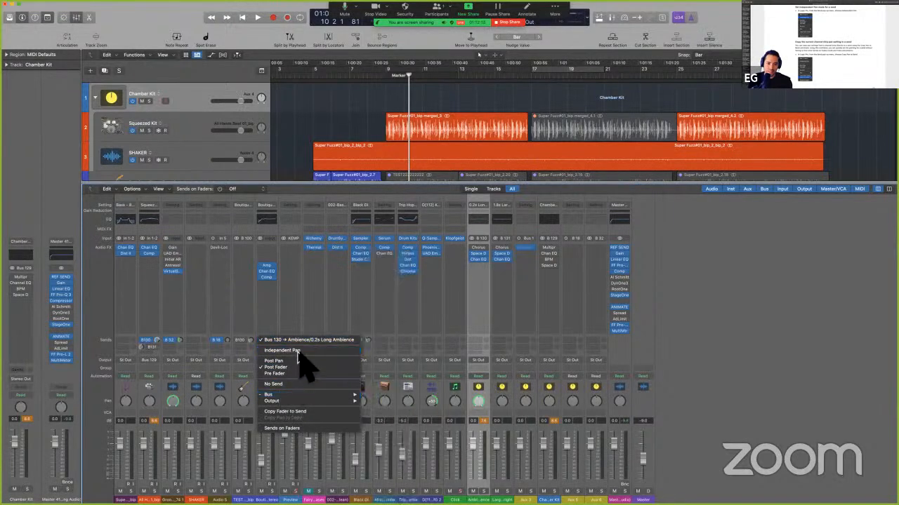
{"action": "left_click", "coordinate": [300, 367]}
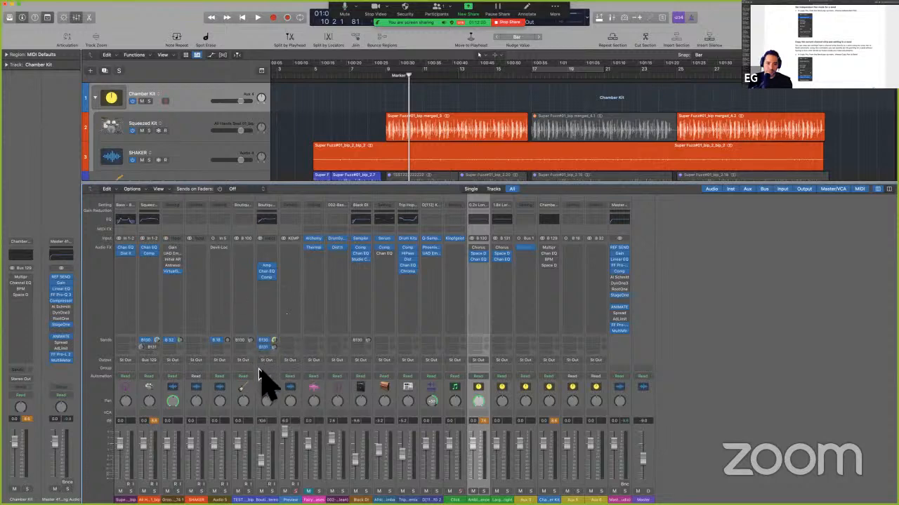
{"action": "left_click", "coordinate": [220, 190]}
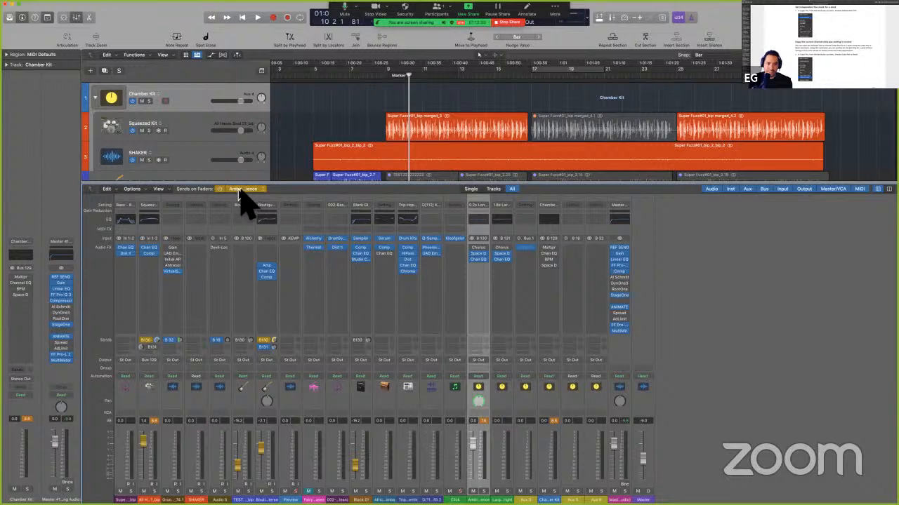
Step: Inspect the Boutique strip's Bus 130 send options, then switch to the user guide and select the words "Copy Pan to Send"
{"action": "left_click", "coordinate": [273, 342]}
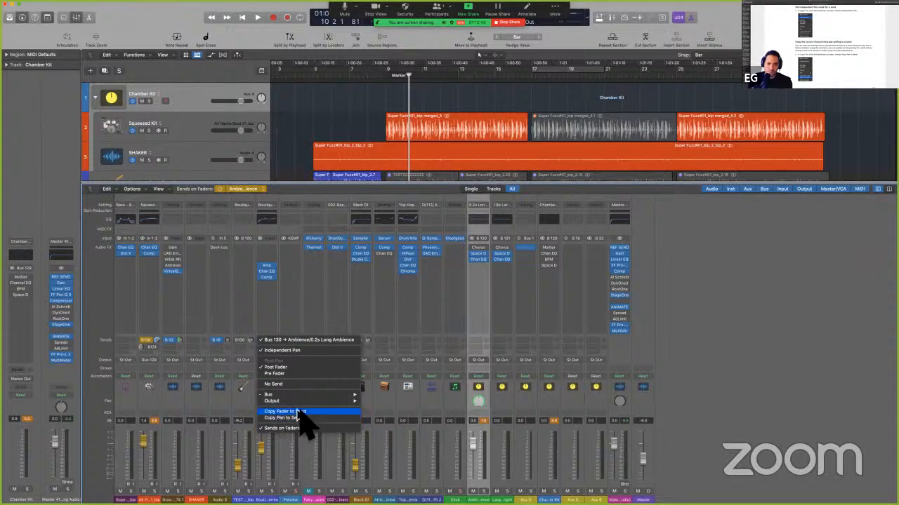
{"action": "left_click", "coordinate": [307, 303]}
{"action": "key", "text": "ctrl+Left"}
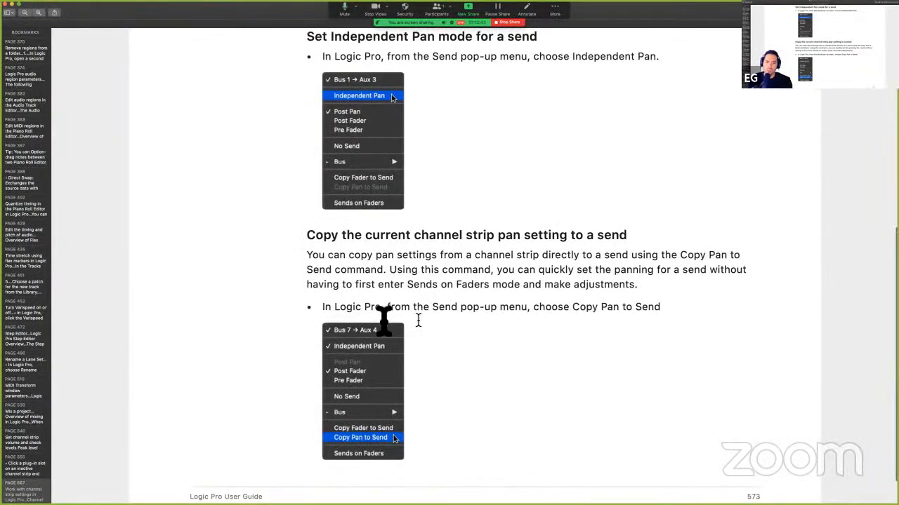
{"action": "scroll", "coordinate": [418, 320], "scroll_direction": "down", "scroll_amount": 2}
{"action": "scroll", "coordinate": [418, 320], "scroll_direction": "up", "scroll_amount": 1}
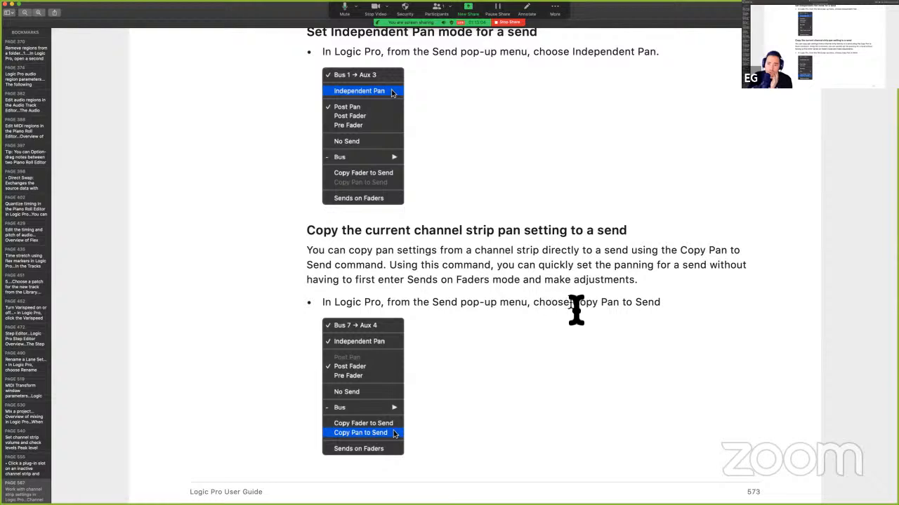
{"action": "left_click_drag", "start_coordinate": [572, 302], "coordinate": [674, 302]}
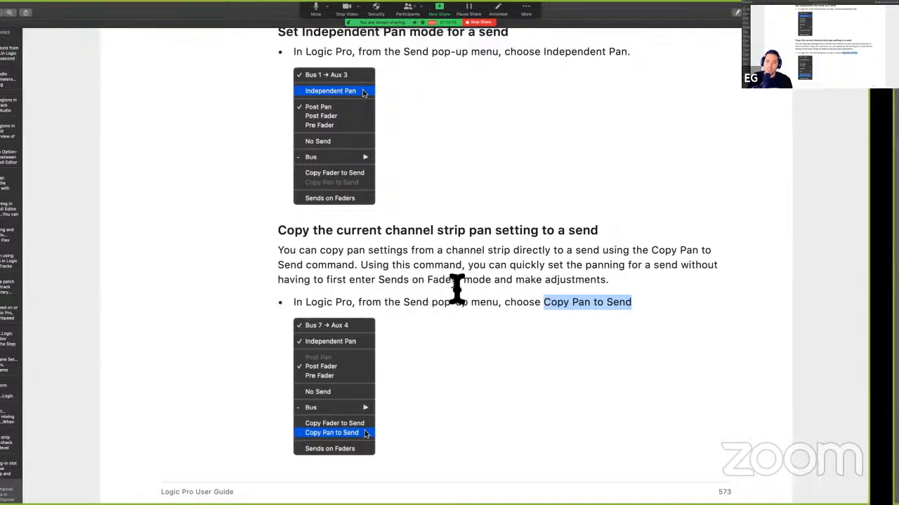
Step: Switch to Logic Pro and copy the Boutique strip's pan setting to its Bus 130 send with Copy Pan to Send
{"action": "key", "text": "super+Tab"}
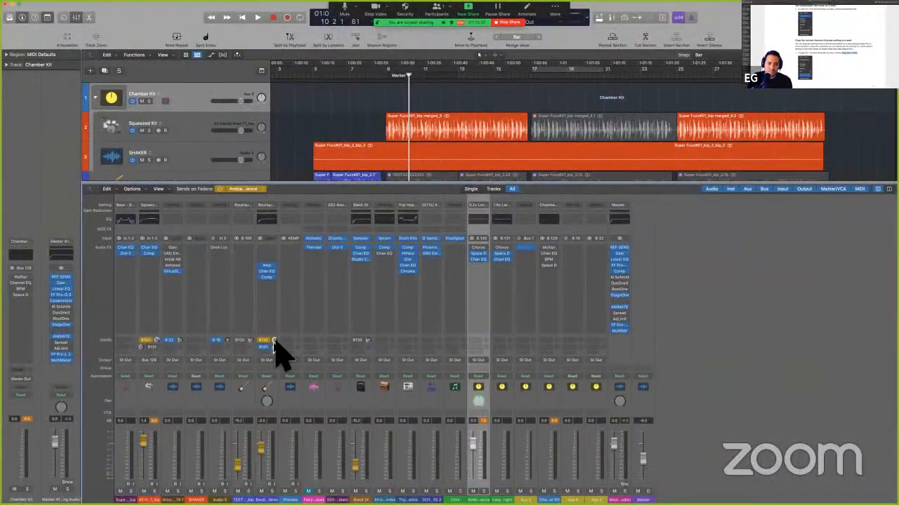
{"action": "left_click", "coordinate": [267, 348]}
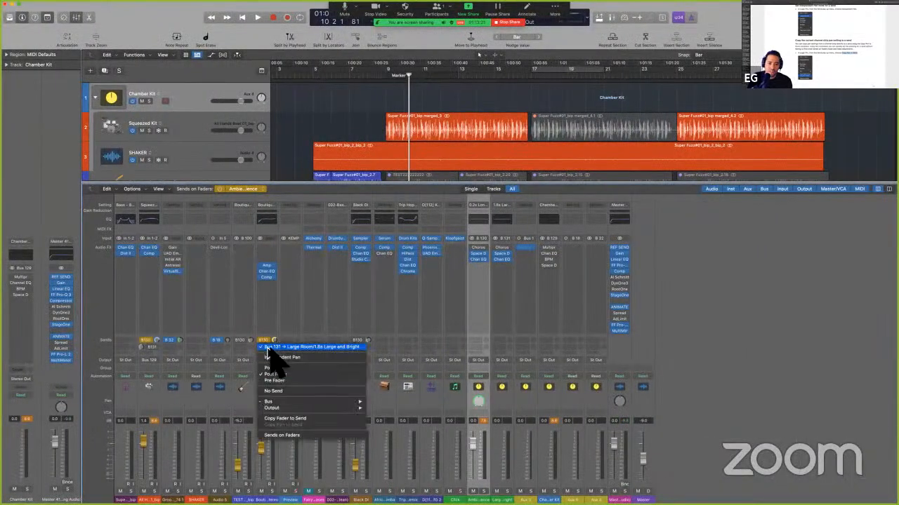
{"action": "left_click", "coordinate": [274, 347]}
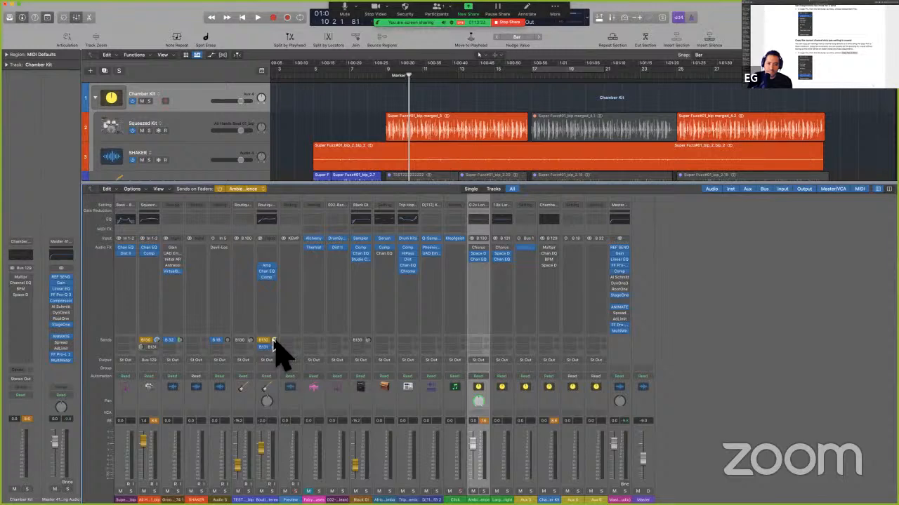
{"action": "left_click", "coordinate": [276, 348]}
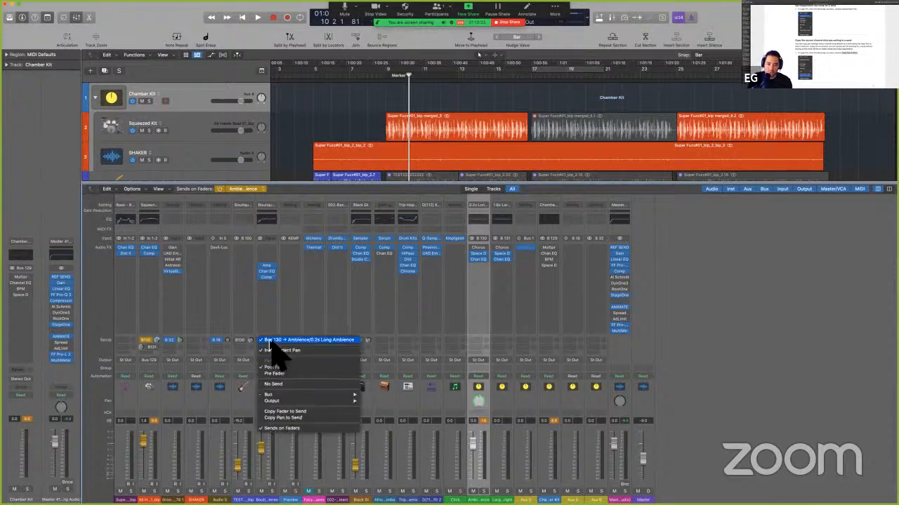
{"action": "left_click", "coordinate": [271, 350]}
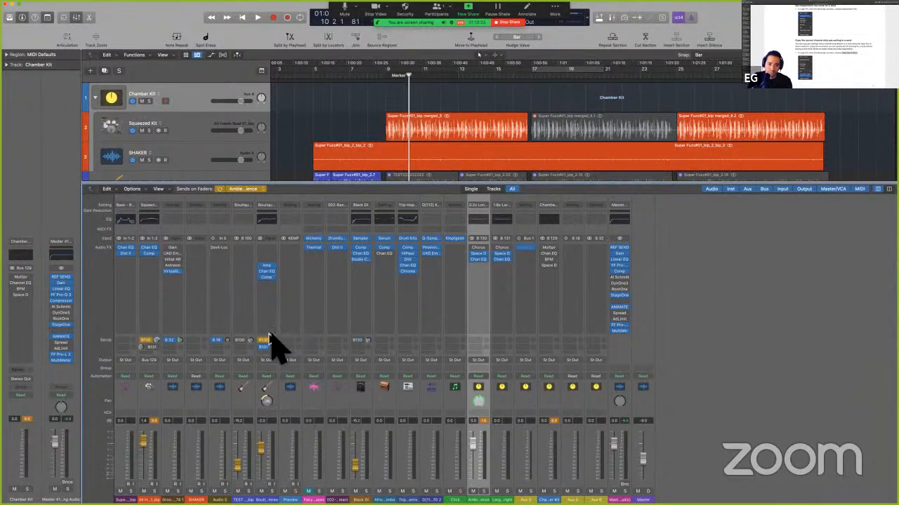
{"action": "left_click", "coordinate": [270, 339]}
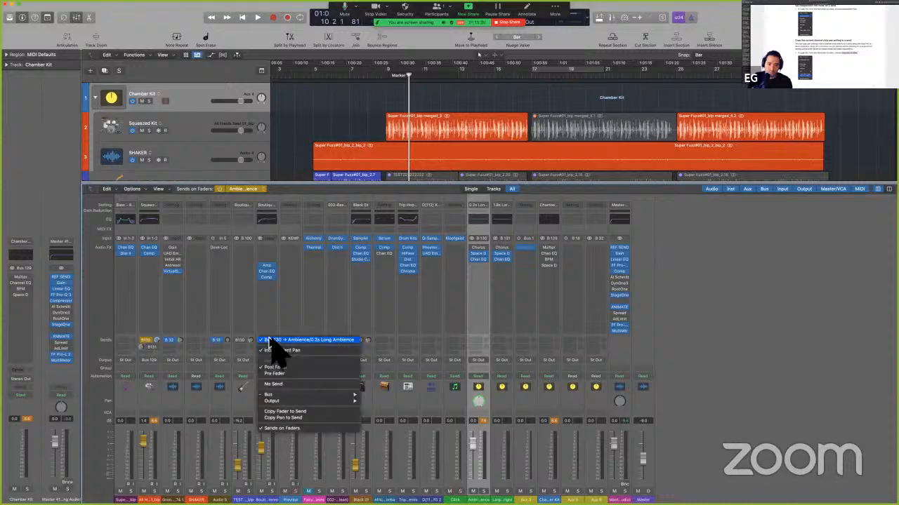
{"action": "left_click", "coordinate": [309, 418]}
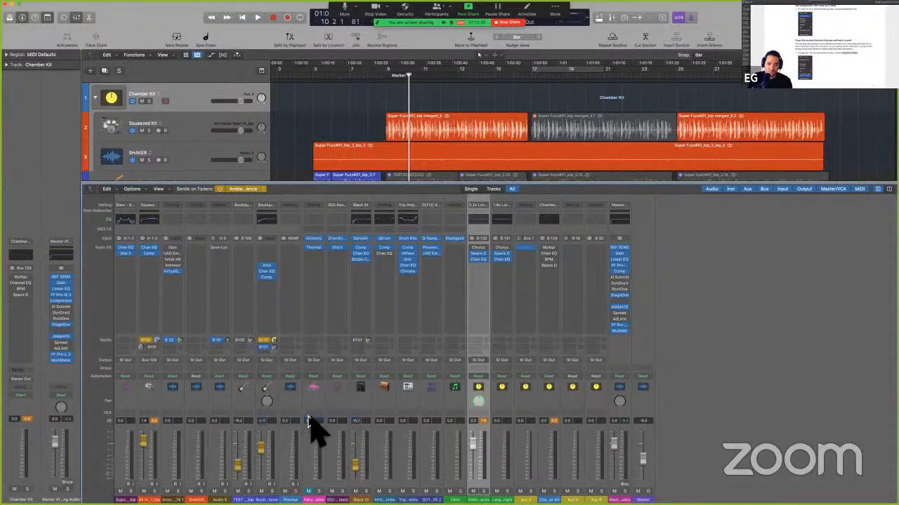
{"action": "left_click", "coordinate": [266, 340]}
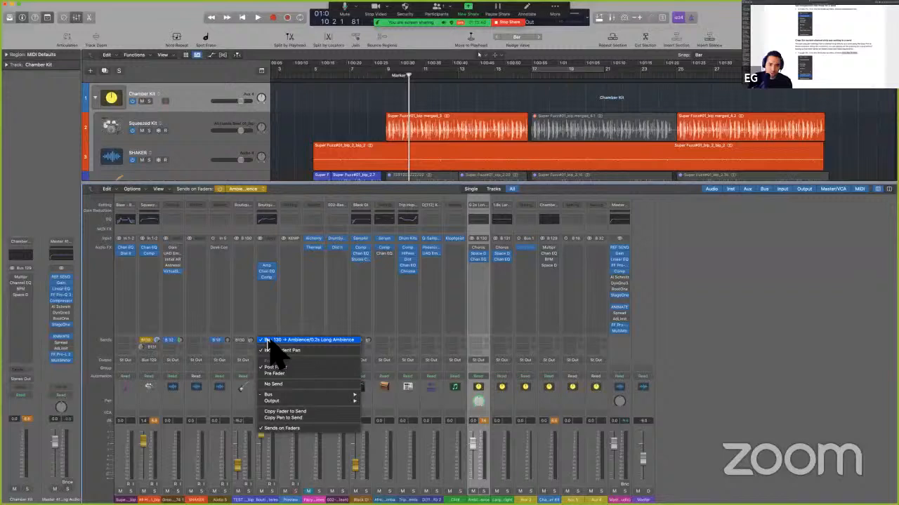
{"action": "left_click", "coordinate": [299, 418]}
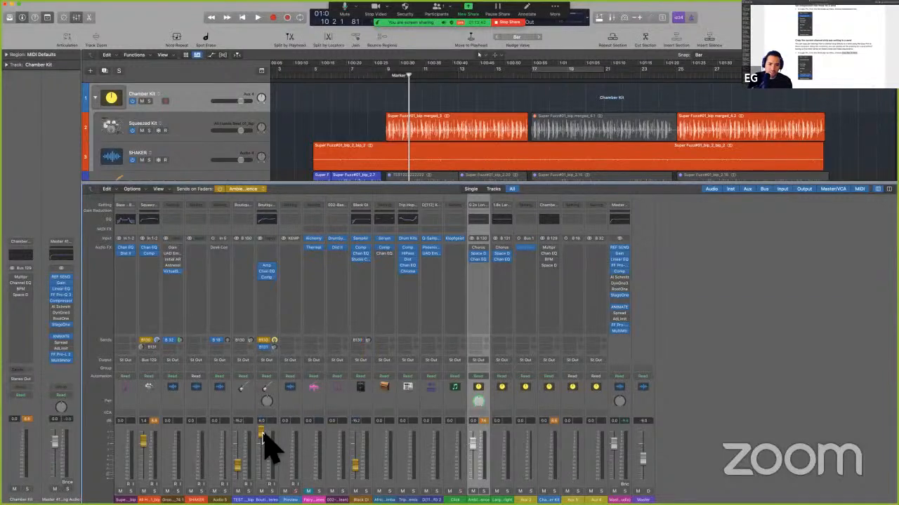
Step: Read the user guide's note on Copy Pan to Send and compare it with the Bus 130 send's options in the Logic Pro mixer
{"action": "key", "text": "ctrl+Left"}
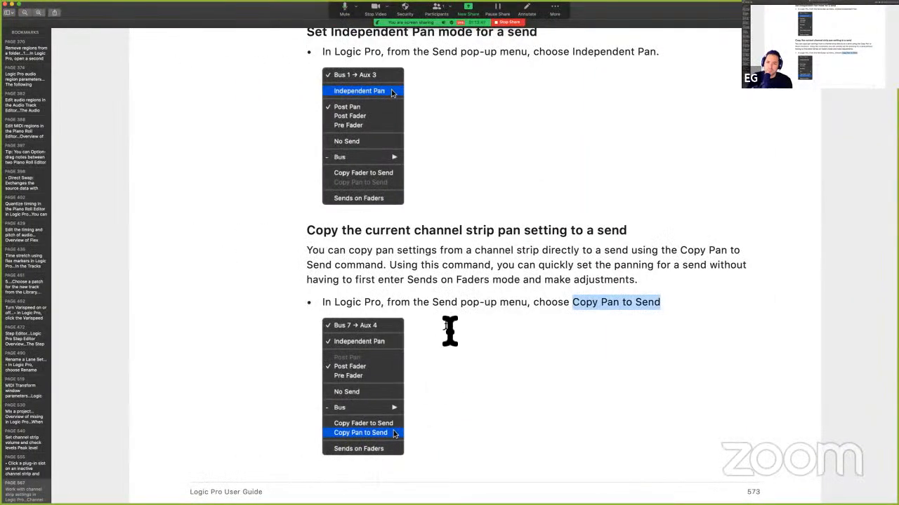
{"action": "scroll", "coordinate": [449, 330], "scroll_direction": "down", "scroll_amount": 10}
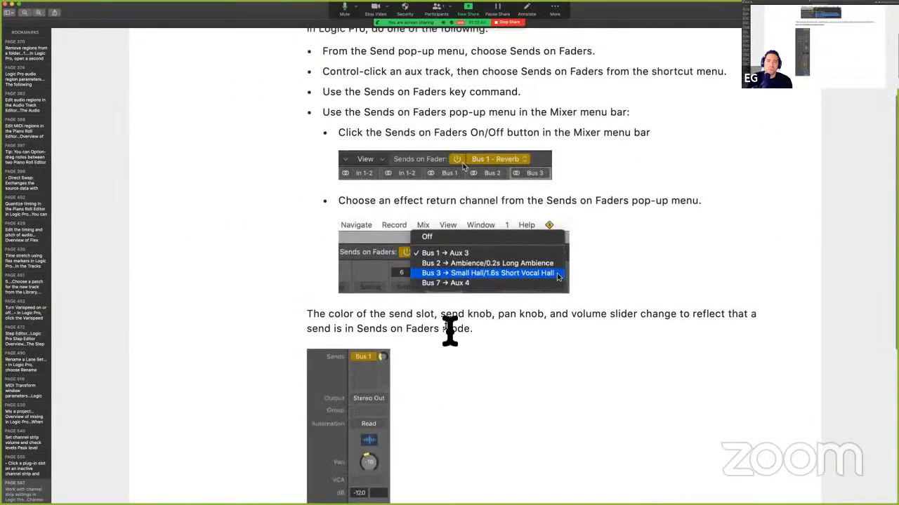
{"action": "scroll", "coordinate": [449, 330], "scroll_direction": "up", "scroll_amount": 4}
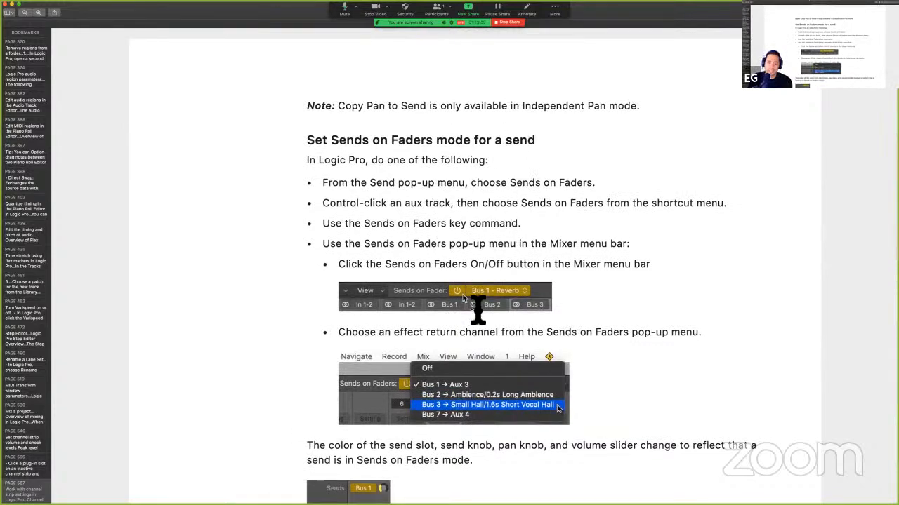
{"action": "key", "text": "ctrl+Right"}
{"action": "left_click", "coordinate": [271, 340]}
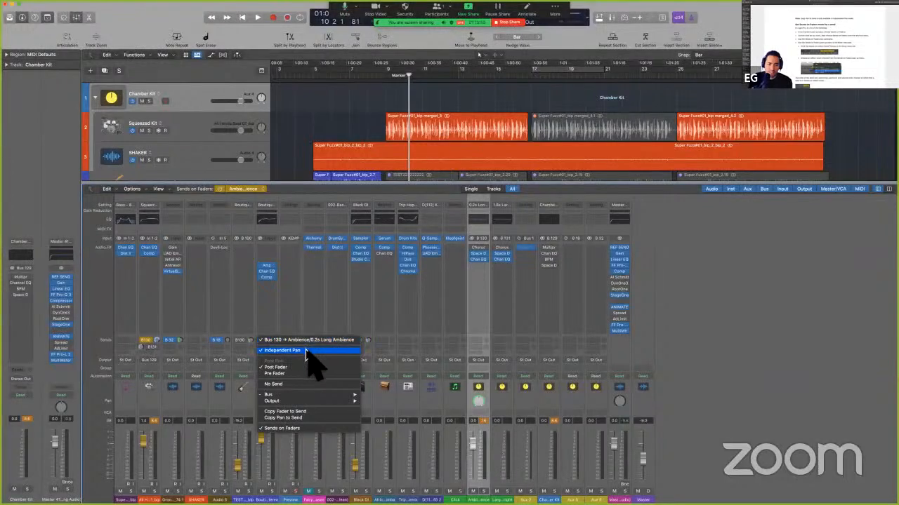
{"action": "left_click", "coordinate": [370, 289]}
{"action": "key", "text": "ctrl+Left"}
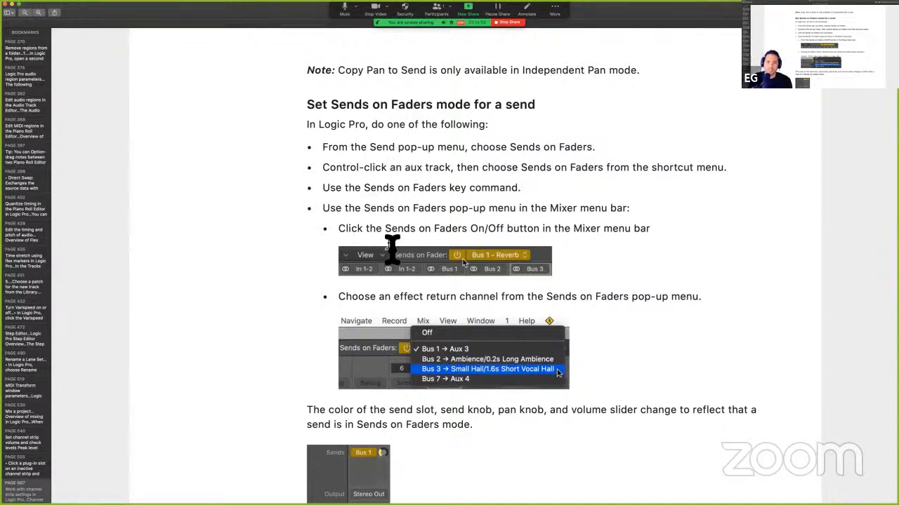
Step: Switch to Logic Pro and set Sends on Faders for the Boutique strip's Bus 131 send from that send's options
{"action": "key", "text": "ctrl+Right"}
{"action": "left_click", "coordinate": [272, 348]}
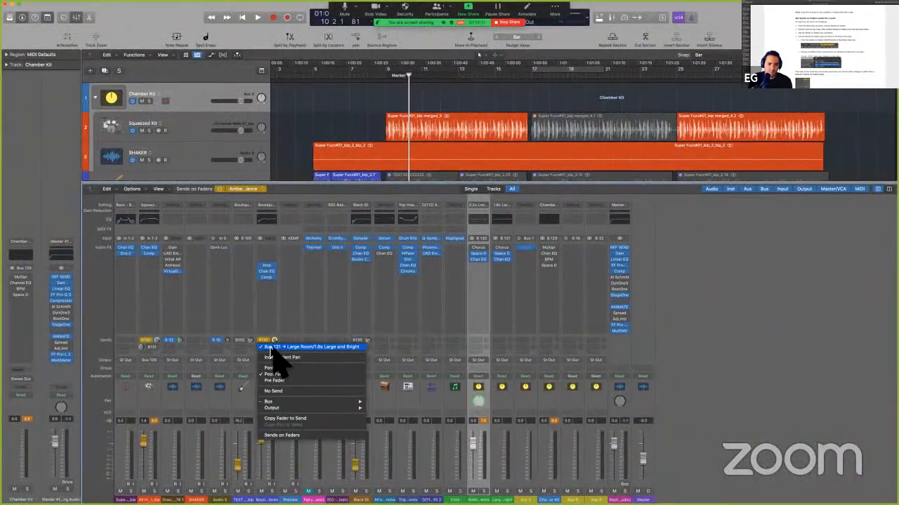
{"action": "left_click", "coordinate": [274, 347]}
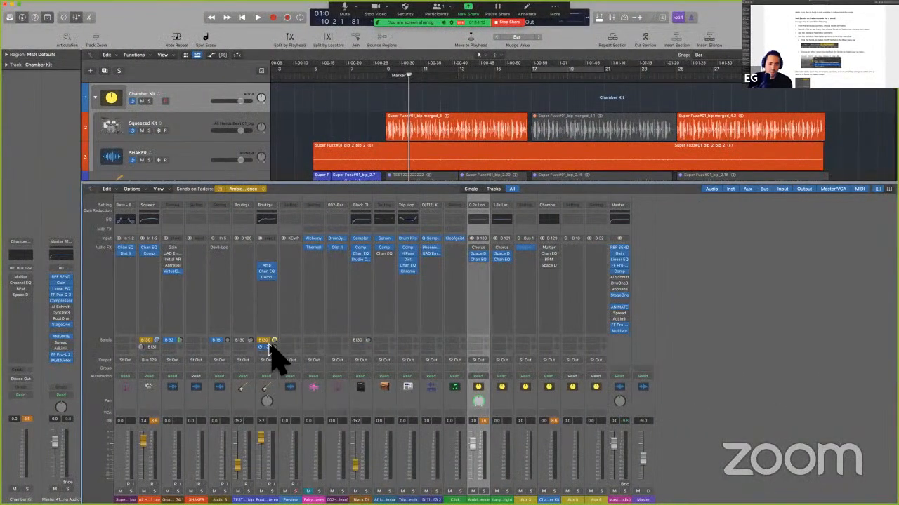
{"action": "left_click", "coordinate": [271, 347]}
{"action": "left_click", "coordinate": [287, 436]}
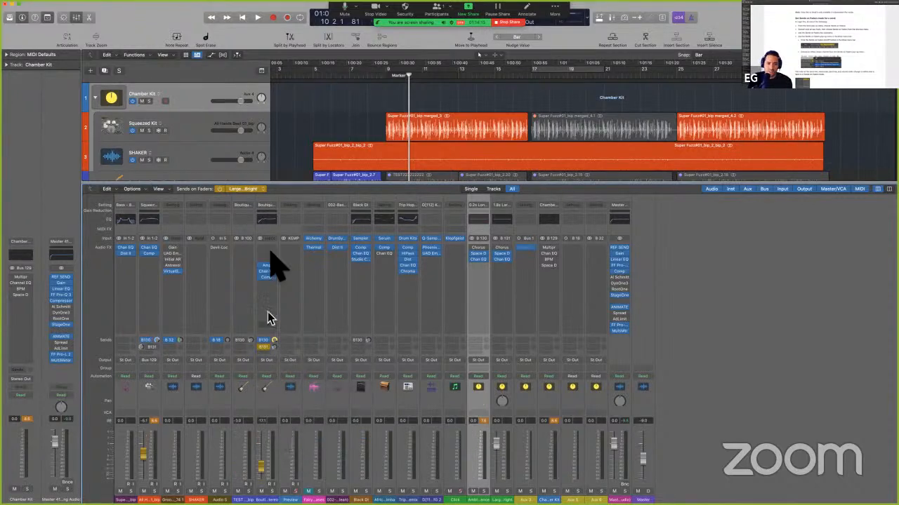
Step: Switch the mixer's Sends on Faders destination to Bus 130 Ambience/0.2s Long Ambience and then to Bus 32 → Aux 6
{"action": "left_click", "coordinate": [260, 190]}
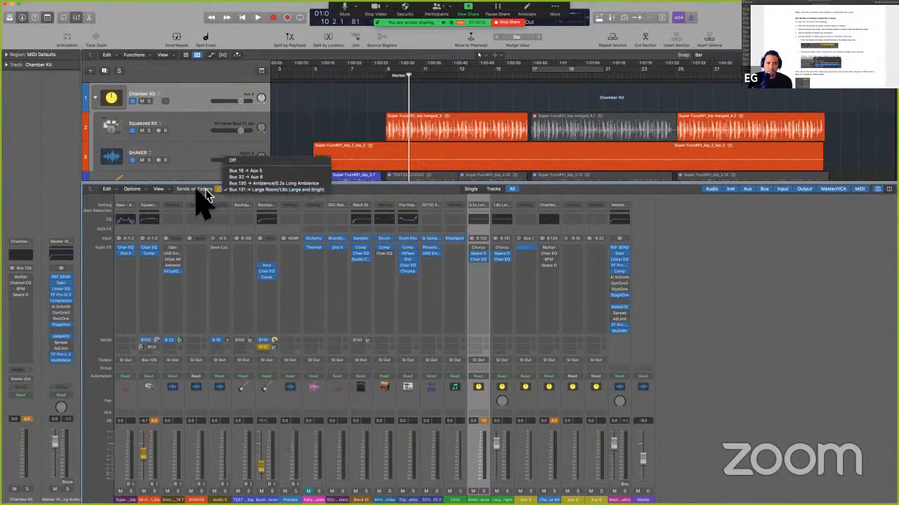
{"action": "left_click", "coordinate": [268, 184]}
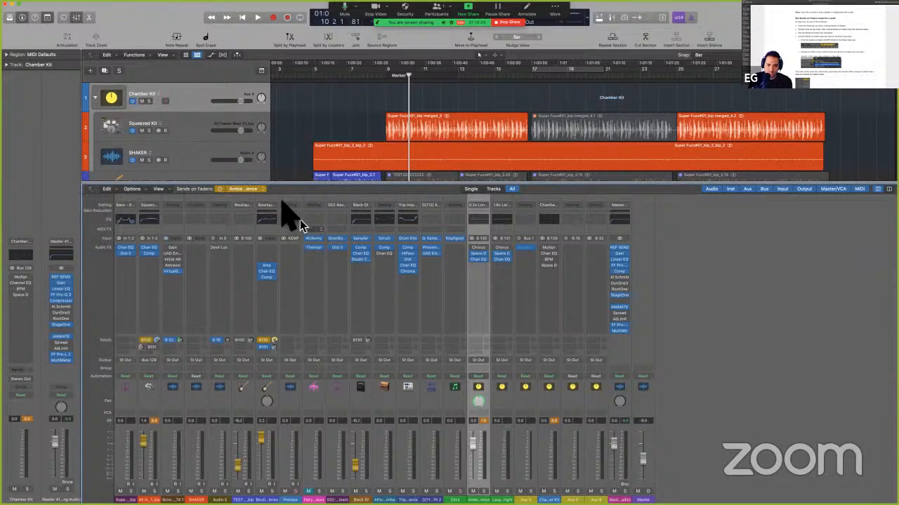
{"action": "left_click", "coordinate": [247, 188]}
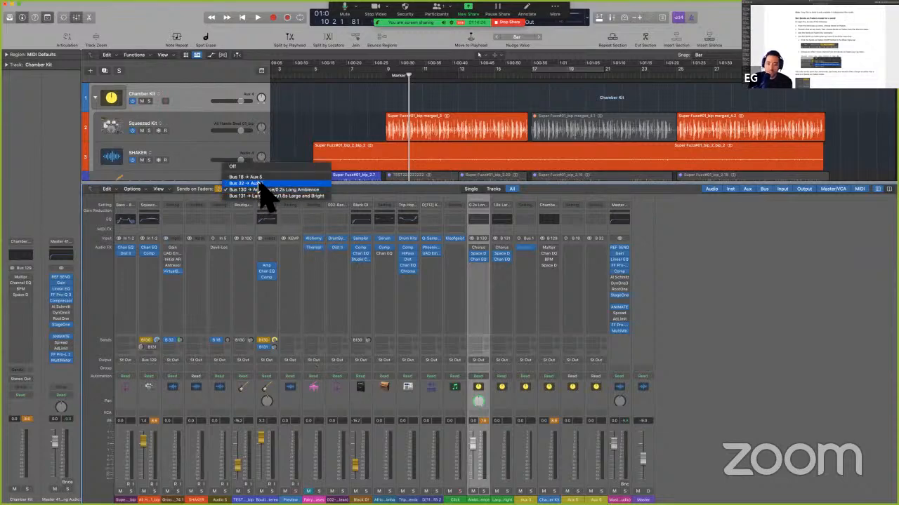
{"action": "left_click", "coordinate": [258, 183]}
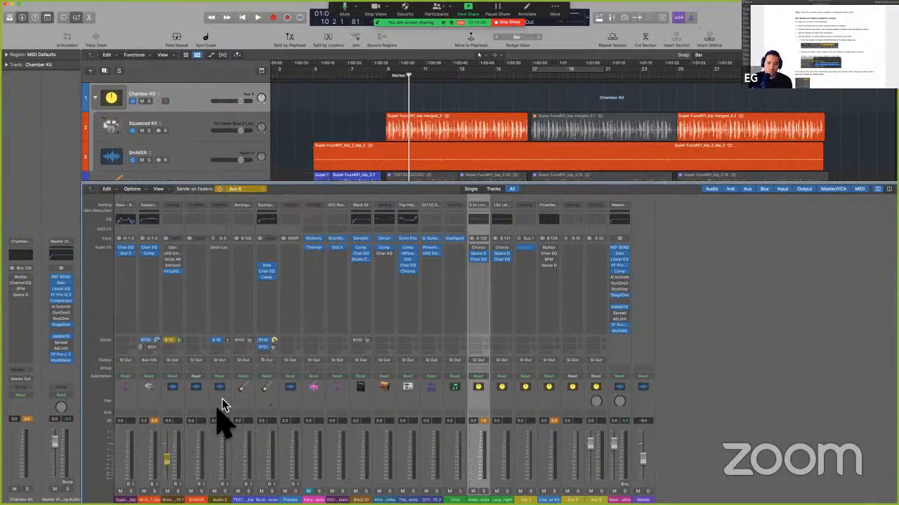
Step: Copy the channel fader level to the Bus 32 send with Copy Fader to Send, then turn off Sends on Faders
{"action": "left_click", "coordinate": [171, 339]}
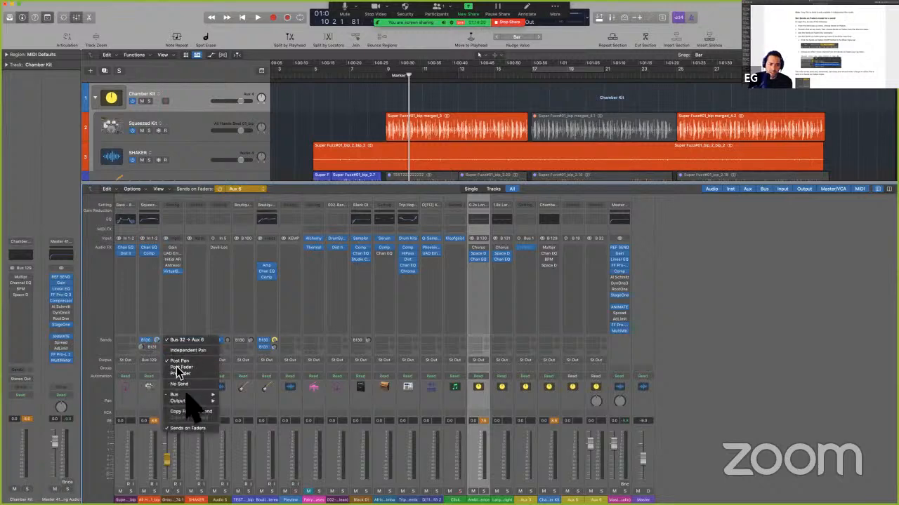
{"action": "left_click", "coordinate": [199, 412]}
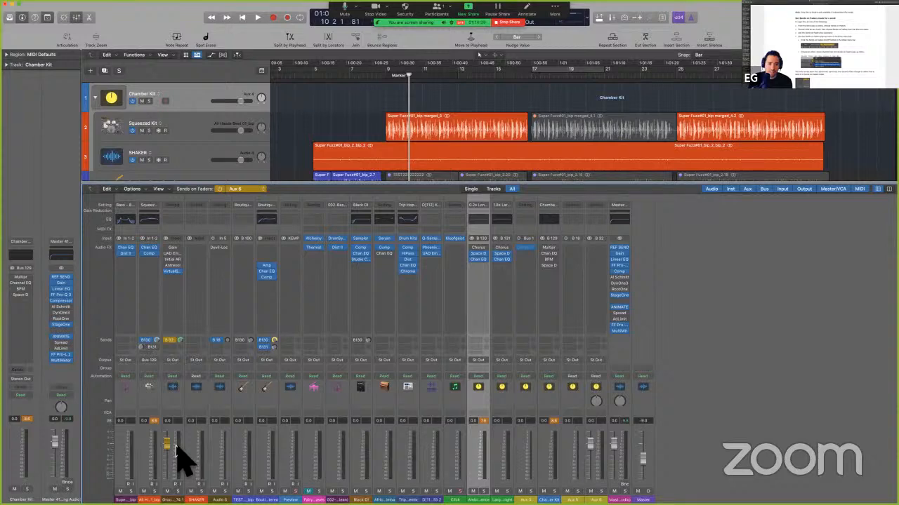
{"action": "left_click", "coordinate": [172, 341]}
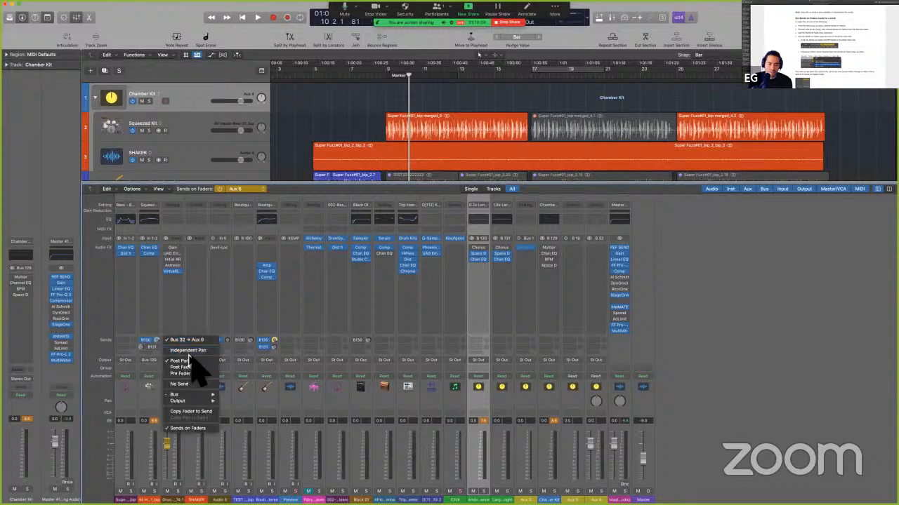
{"action": "left_click", "coordinate": [217, 187]}
{"action": "left_click", "coordinate": [219, 189]}
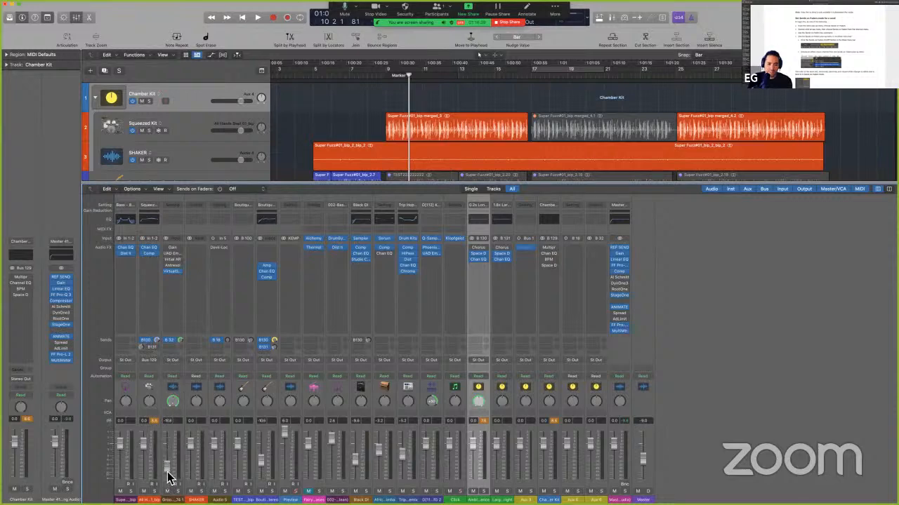
Step: Turn on Sends on Faders for Aux 6, apply Copy Fader to Send to the Bus 32 send, and turn the mode off again
{"action": "left_click", "coordinate": [221, 189]}
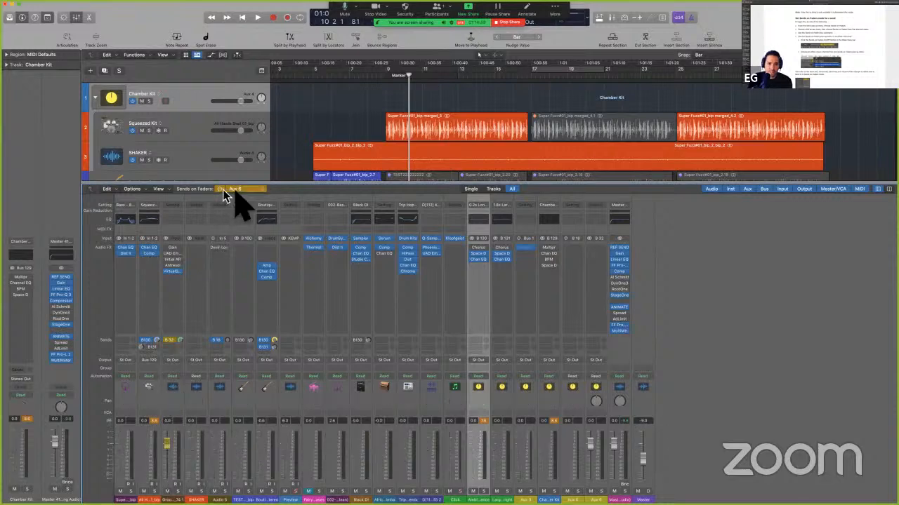
{"action": "left_click", "coordinate": [172, 341]}
{"action": "left_click", "coordinate": [199, 412]}
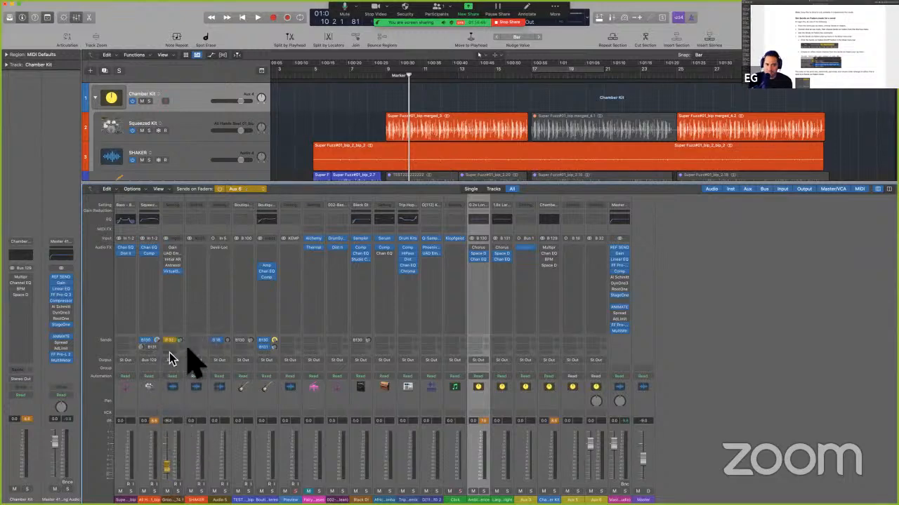
{"action": "left_click", "coordinate": [220, 189]}
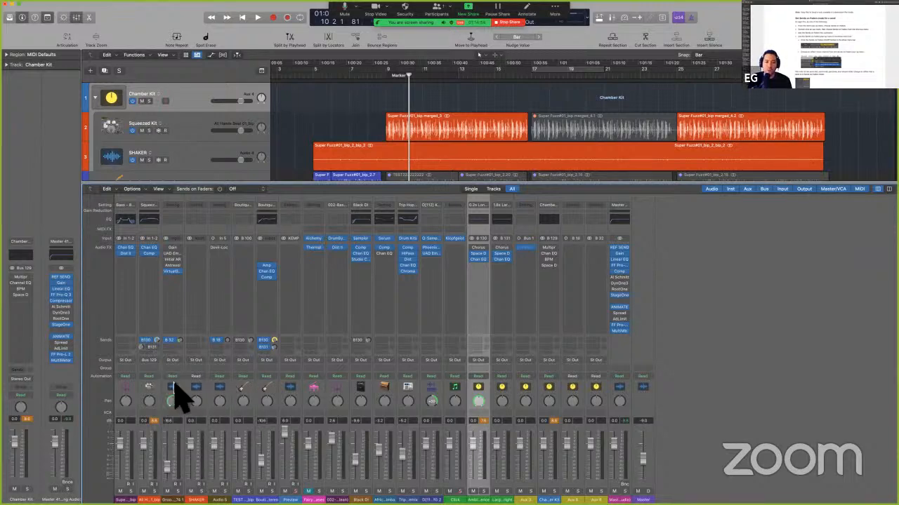
Step: Switch to the user guide PDF and read the sections on Sends on Faders mode, Copy Fader to Send and aux channel strips
{"action": "key", "text": "ctrl+Left"}
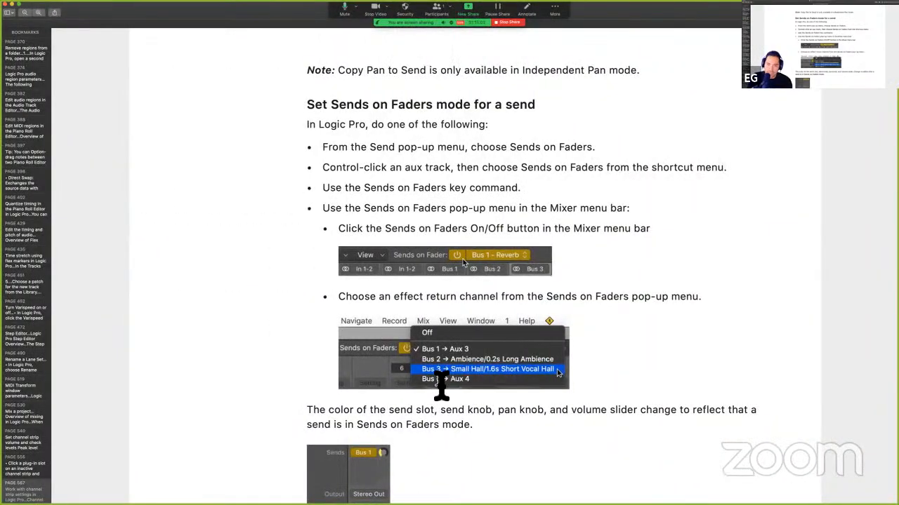
{"action": "scroll", "coordinate": [413, 438], "scroll_direction": "down", "scroll_amount": 3}
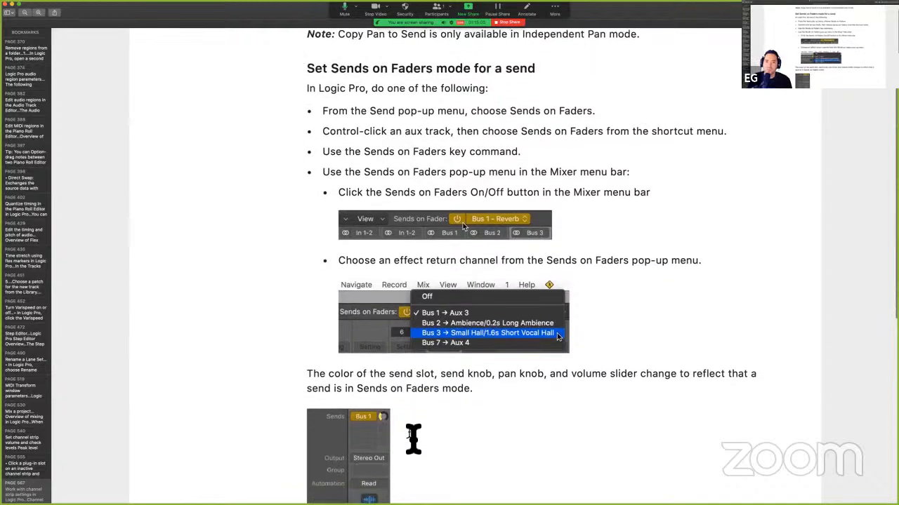
{"action": "scroll", "coordinate": [429, 339], "scroll_direction": "down", "scroll_amount": 10}
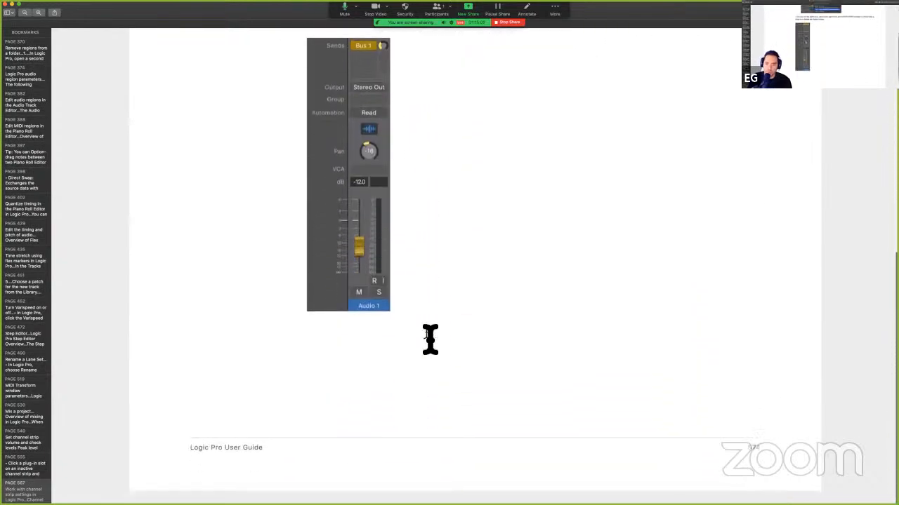
{"action": "scroll", "coordinate": [430, 340], "scroll_direction": "down", "scroll_amount": 5}
{"action": "scroll", "coordinate": [518, 279], "scroll_direction": "up", "scroll_amount": 10}
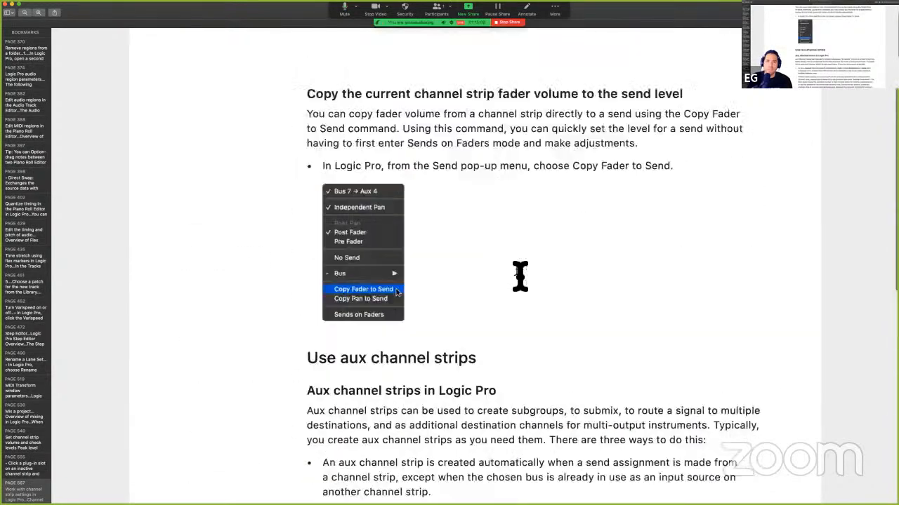
{"action": "scroll", "coordinate": [492, 365], "scroll_direction": "down", "scroll_amount": 5}
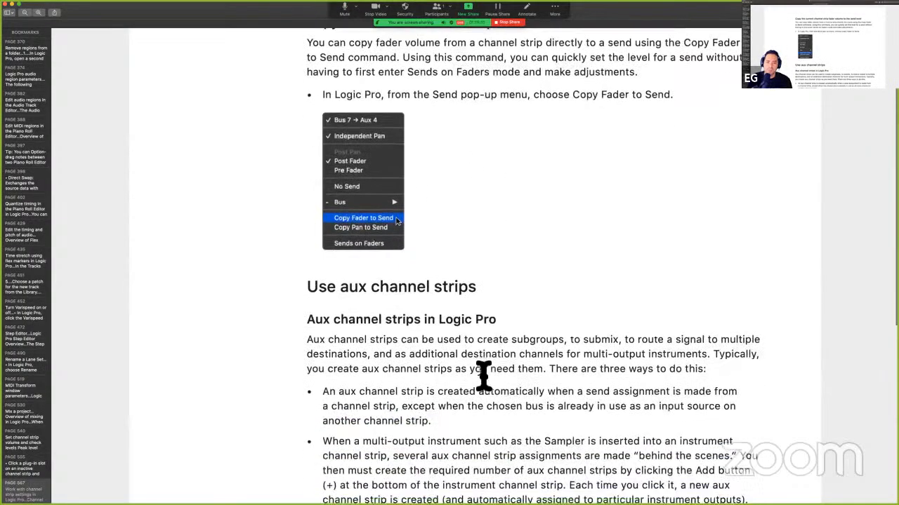
{"action": "scroll", "coordinate": [483, 376], "scroll_direction": "down", "scroll_amount": 5}
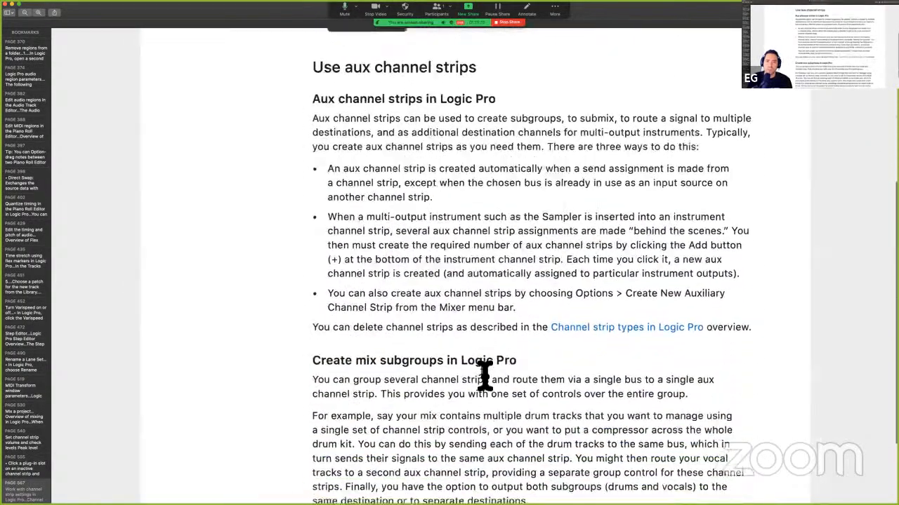
{"action": "scroll", "coordinate": [484, 377], "scroll_direction": "down", "scroll_amount": 2}
{"action": "scroll", "coordinate": [484, 377], "scroll_direction": "down", "scroll_amount": 3}
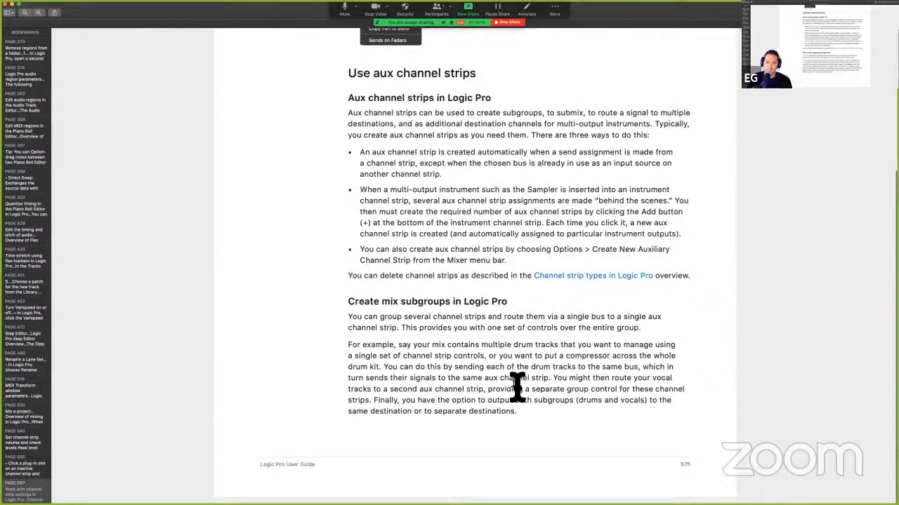
{"action": "key", "text": "super+s"}
{"action": "key", "text": "super+d"}
{"action": "key", "text": "d"}
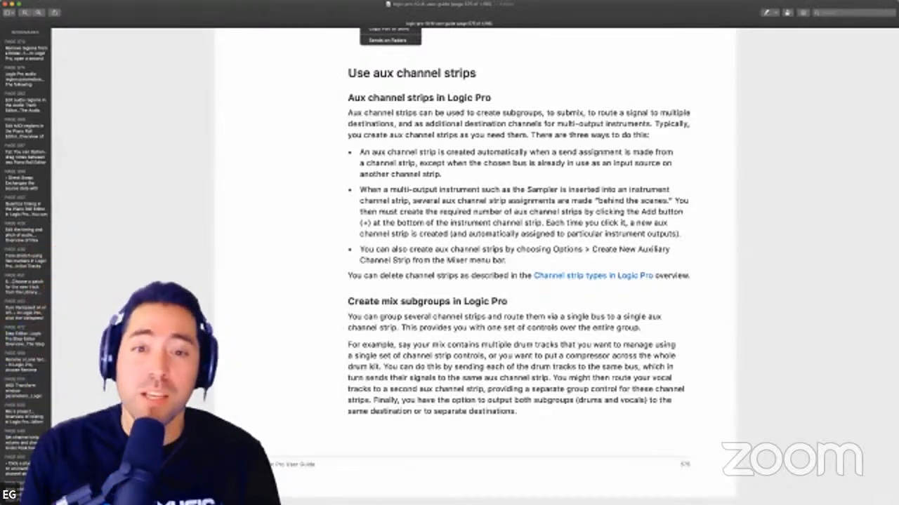
Step: Read the user guide's sections on aux subgroups, sending signals to multiple destinations and setting up multi-output instruments
{"action": "scroll", "coordinate": [520, 267], "scroll_direction": "down", "scroll_amount": 15}
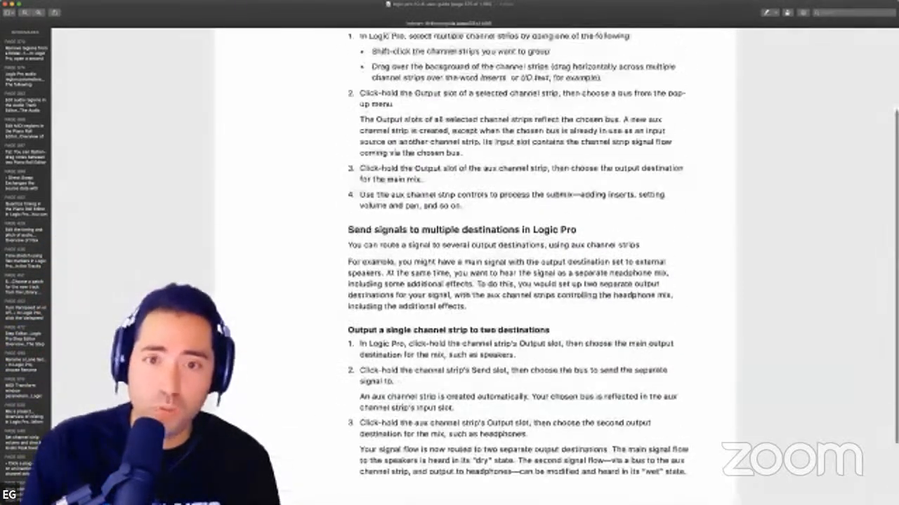
{"action": "scroll", "coordinate": [520, 266], "scroll_direction": "up", "scroll_amount": 3}
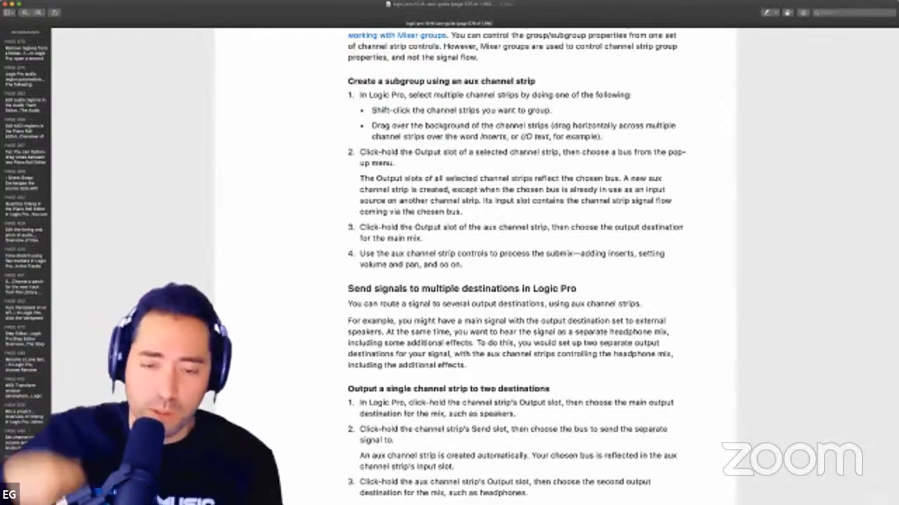
{"action": "scroll", "coordinate": [520, 267], "scroll_direction": "down", "scroll_amount": 2}
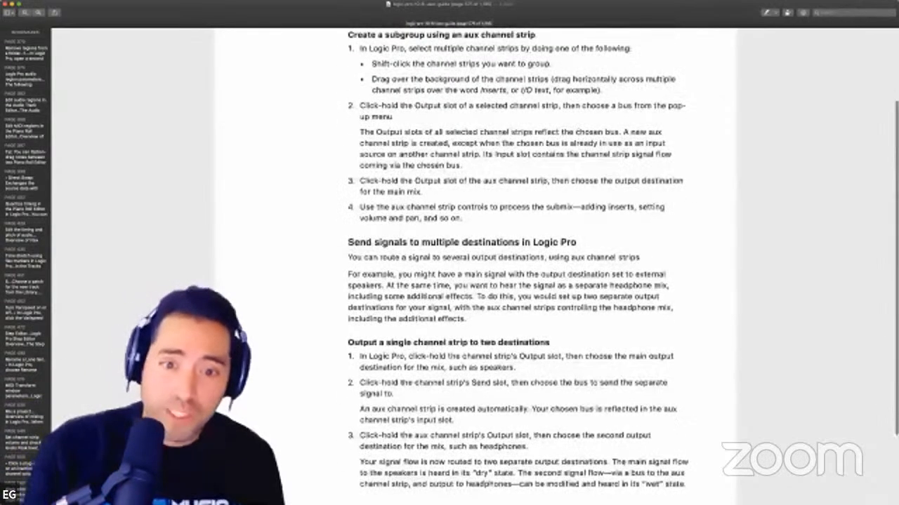
{"action": "left_click_drag", "start_coordinate": [348, 343], "coordinate": [467, 343]}
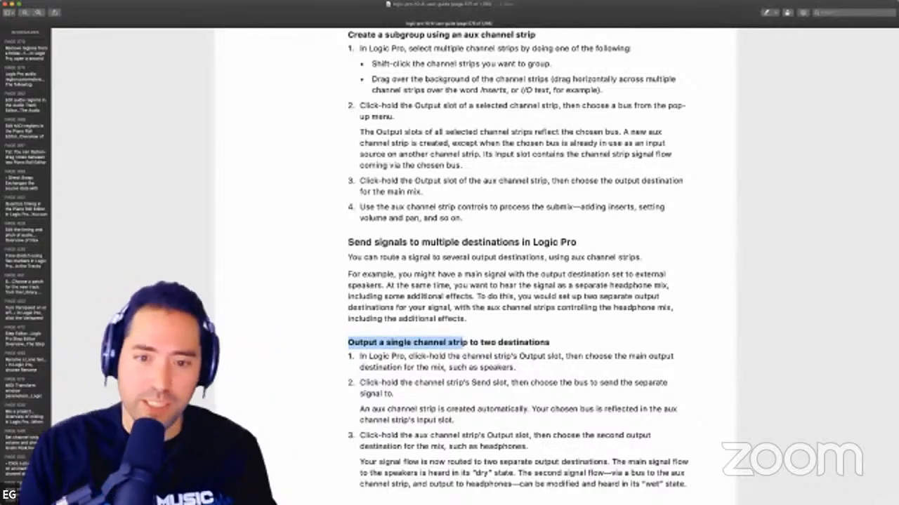
{"action": "scroll", "coordinate": [520, 266], "scroll_direction": "down", "scroll_amount": 10}
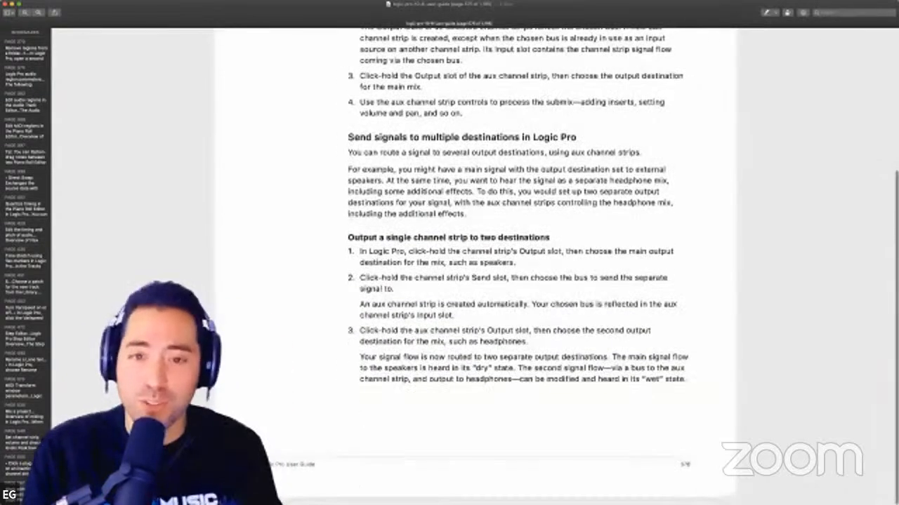
{"action": "scroll", "coordinate": [519, 267], "scroll_direction": "up", "scroll_amount": 5}
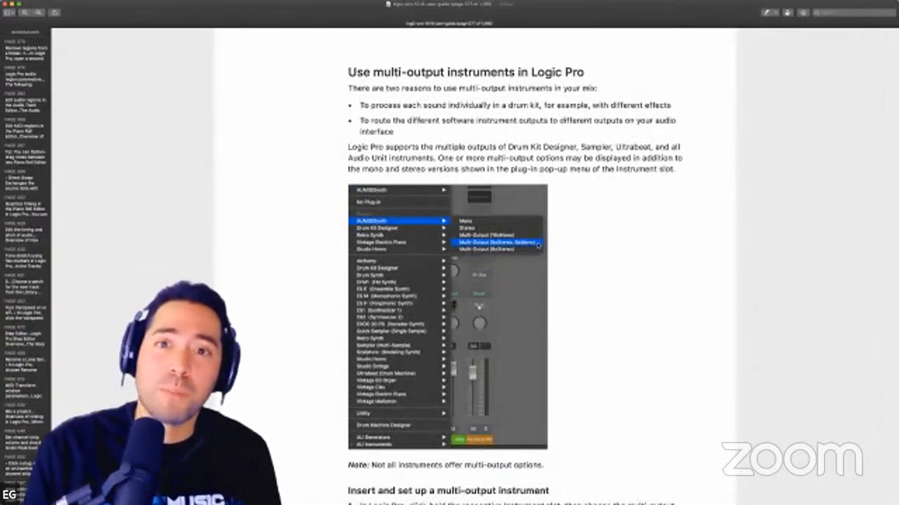
{"action": "scroll", "coordinate": [519, 267], "scroll_direction": "down", "scroll_amount": 10}
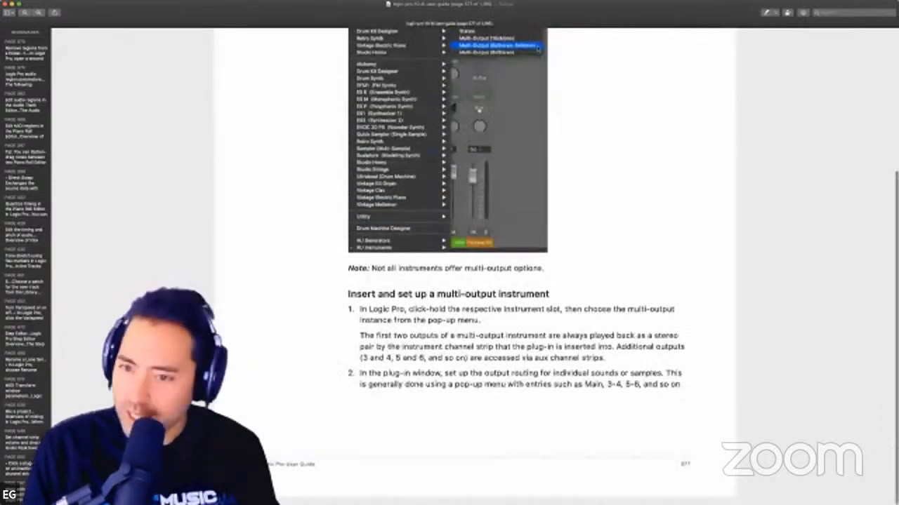
{"action": "scroll", "coordinate": [520, 266], "scroll_direction": "up", "scroll_amount": 5}
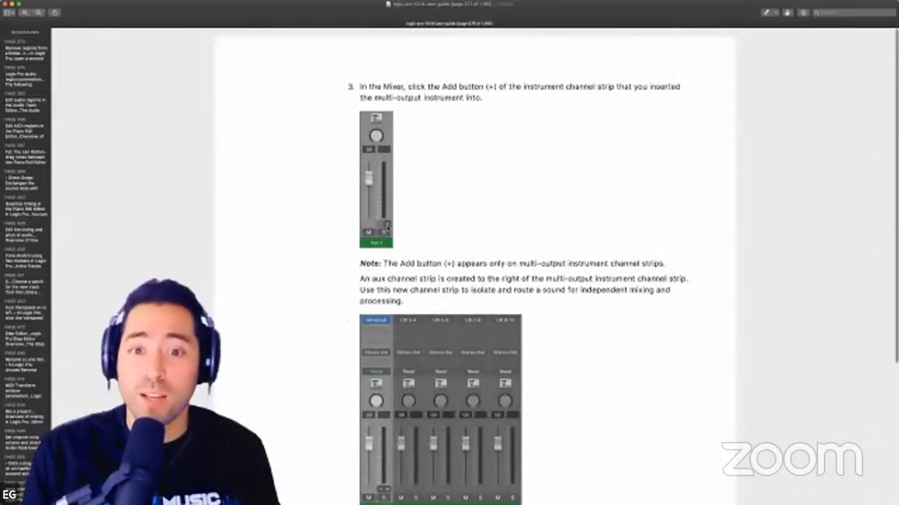
{"action": "scroll", "coordinate": [520, 267], "scroll_direction": "down", "scroll_amount": 6}
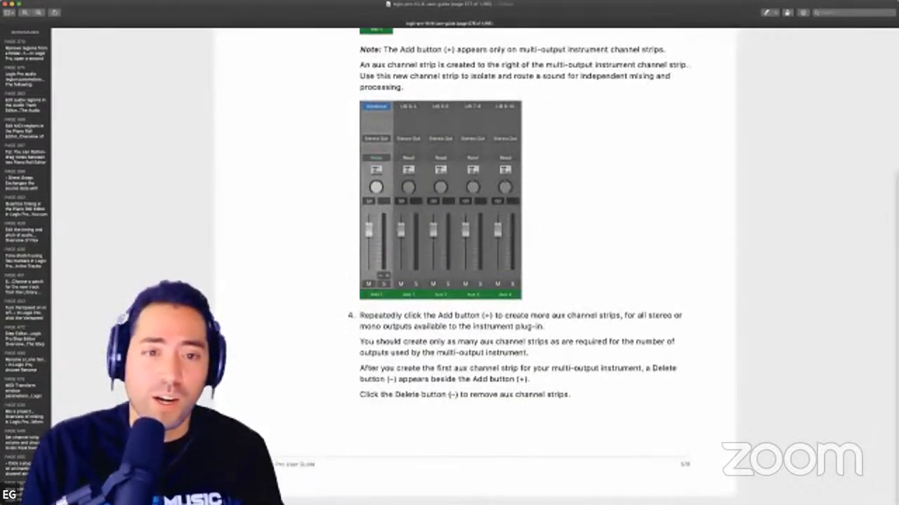
{"action": "scroll", "coordinate": [520, 266], "scroll_direction": "up", "scroll_amount": 1}
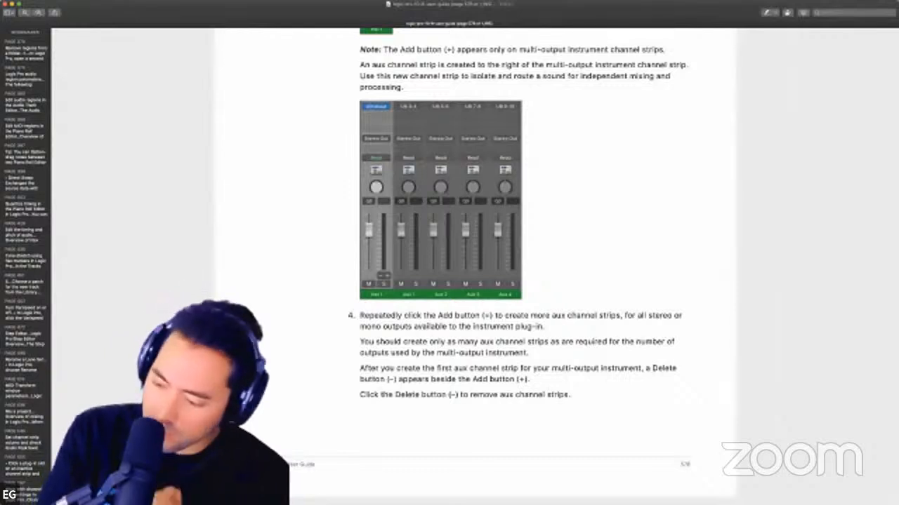